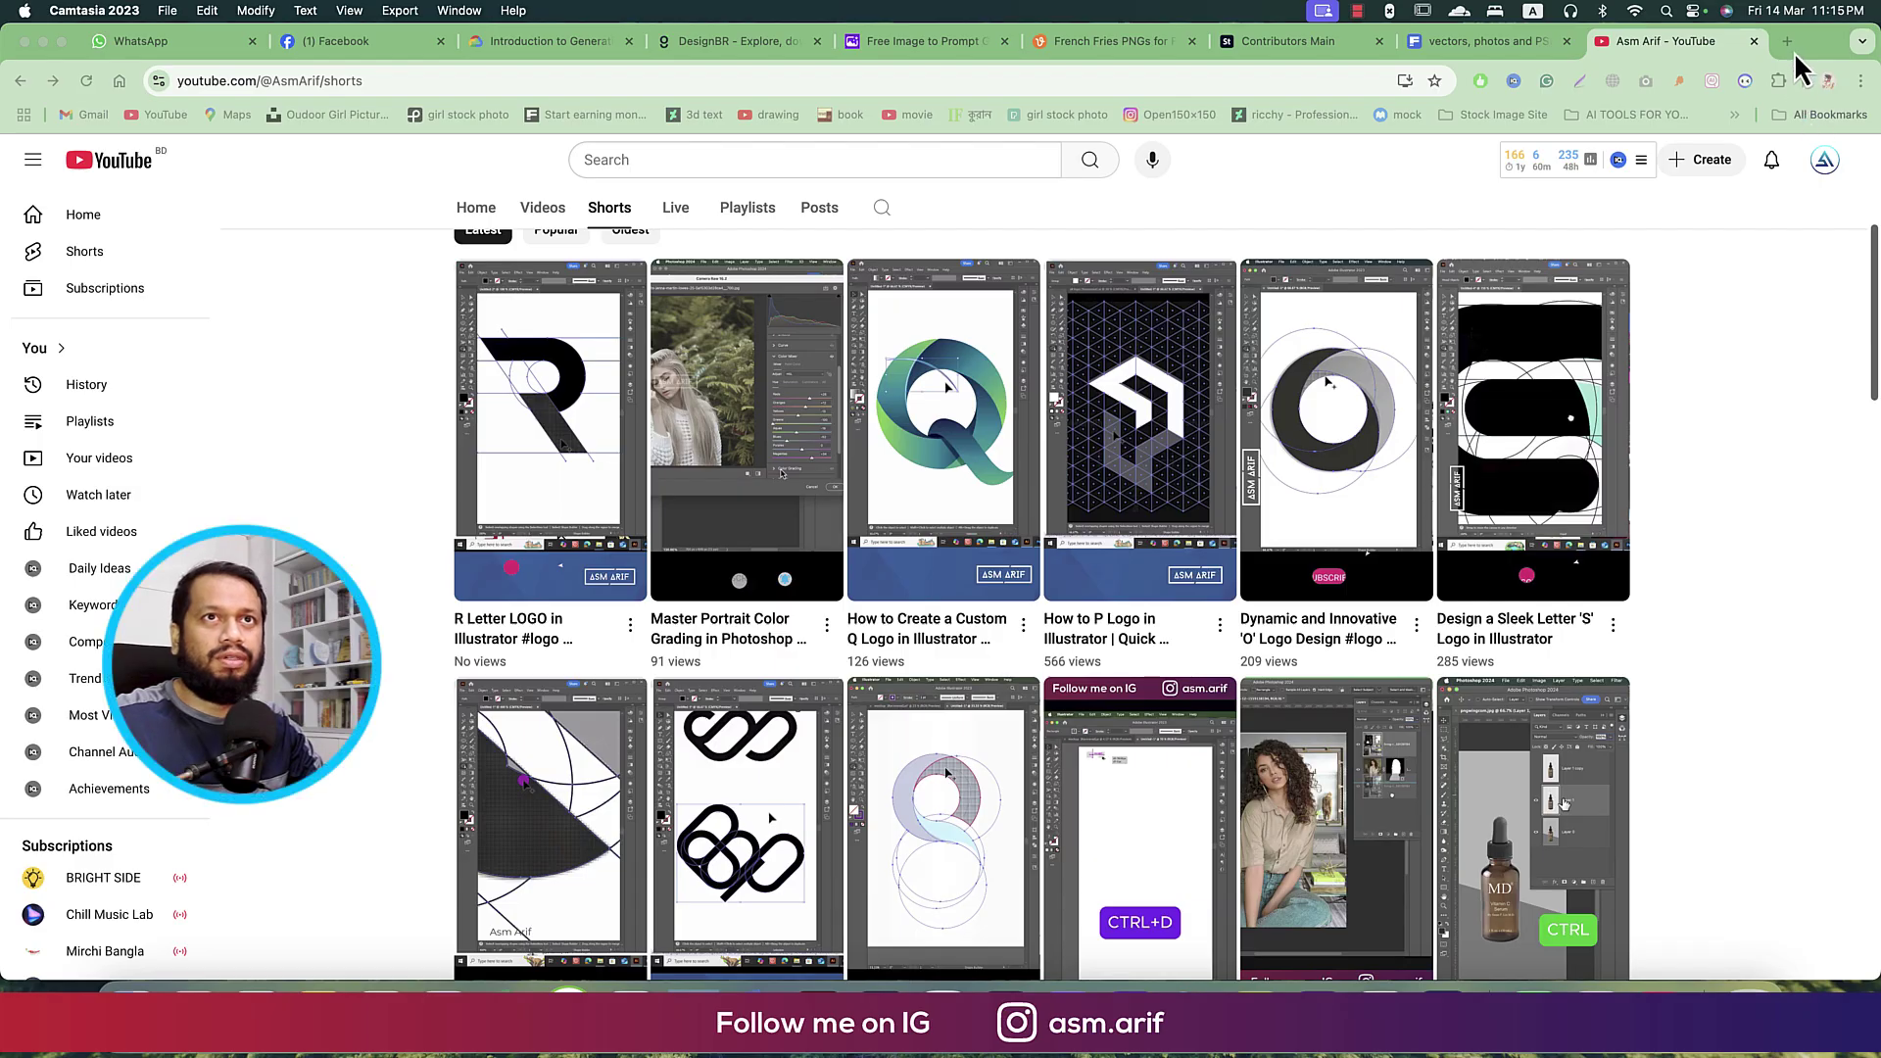
# - Open a new blank browser tab beside the YouTube Shorts page
pyautogui.click(1793, 49)
# - Load raphael.app in the new tab to reach Raphael AI's image generator
pyautogui.click(1307, 80)
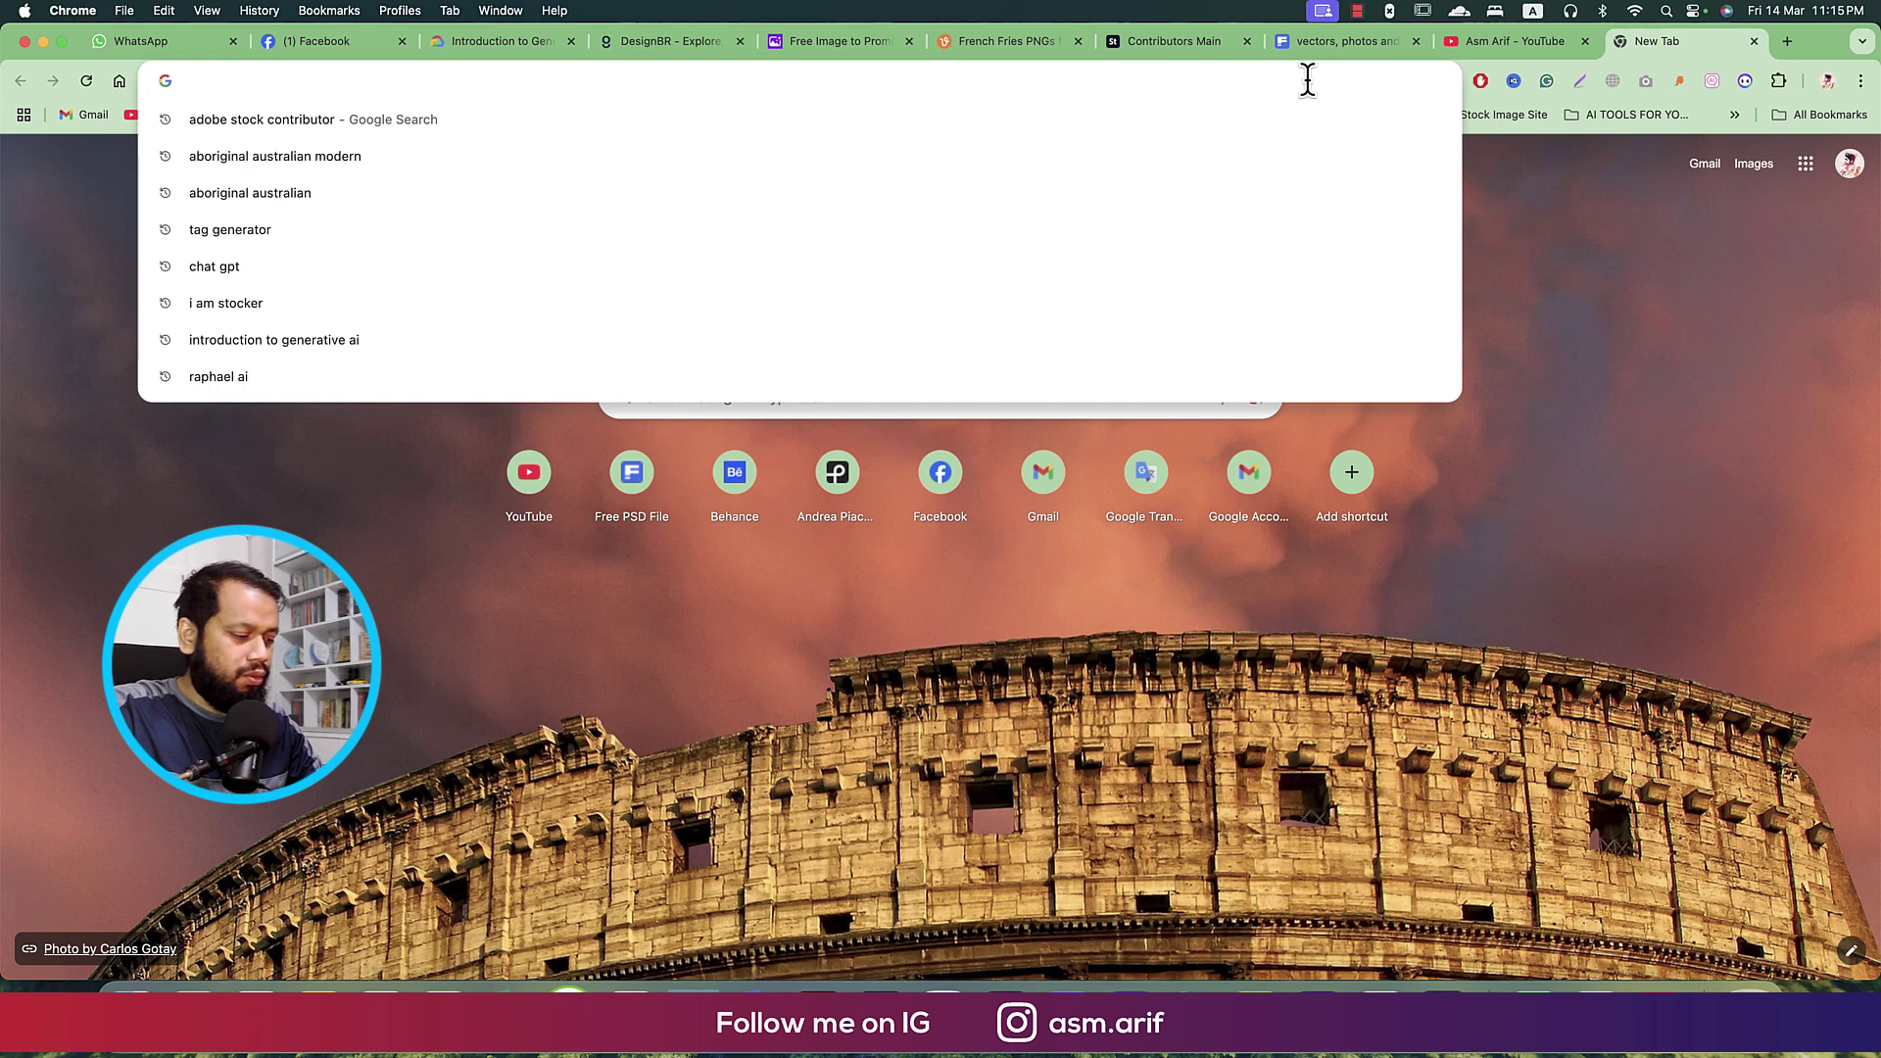
pyautogui.write('raphael.app')
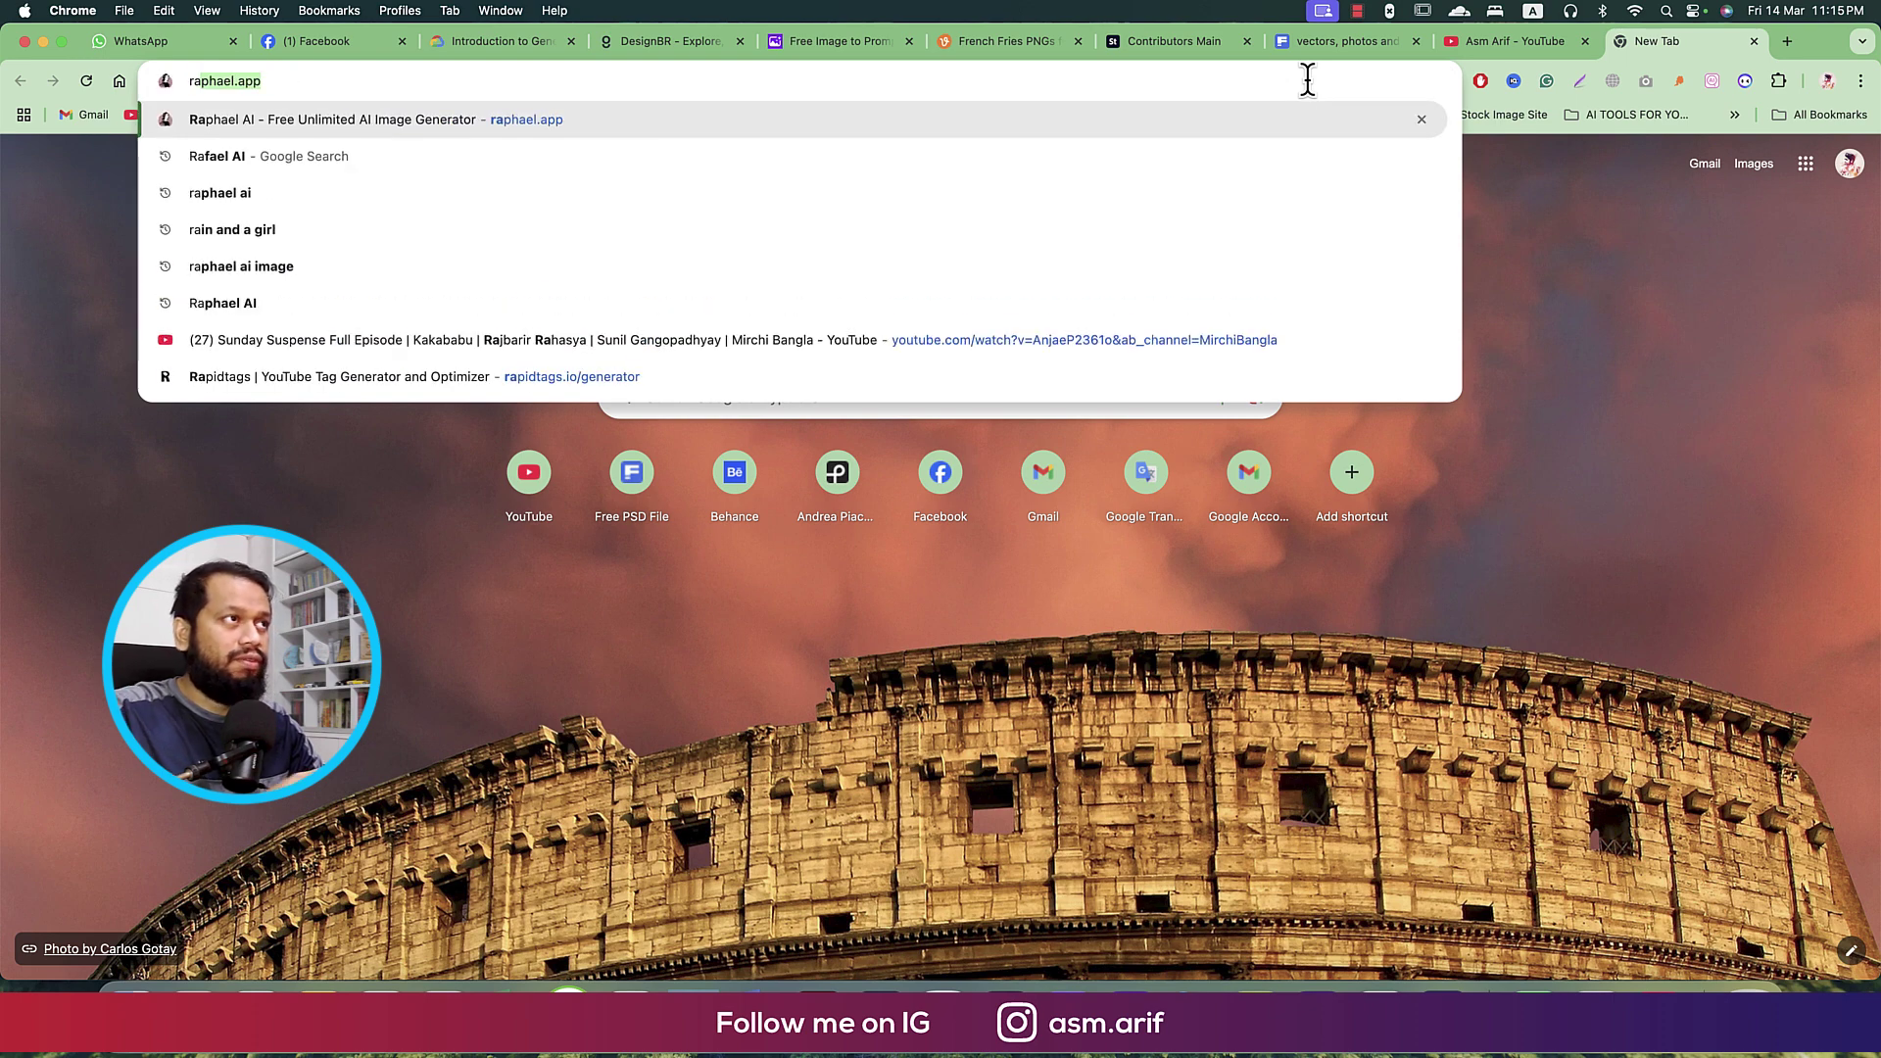
pyautogui.press('Return')
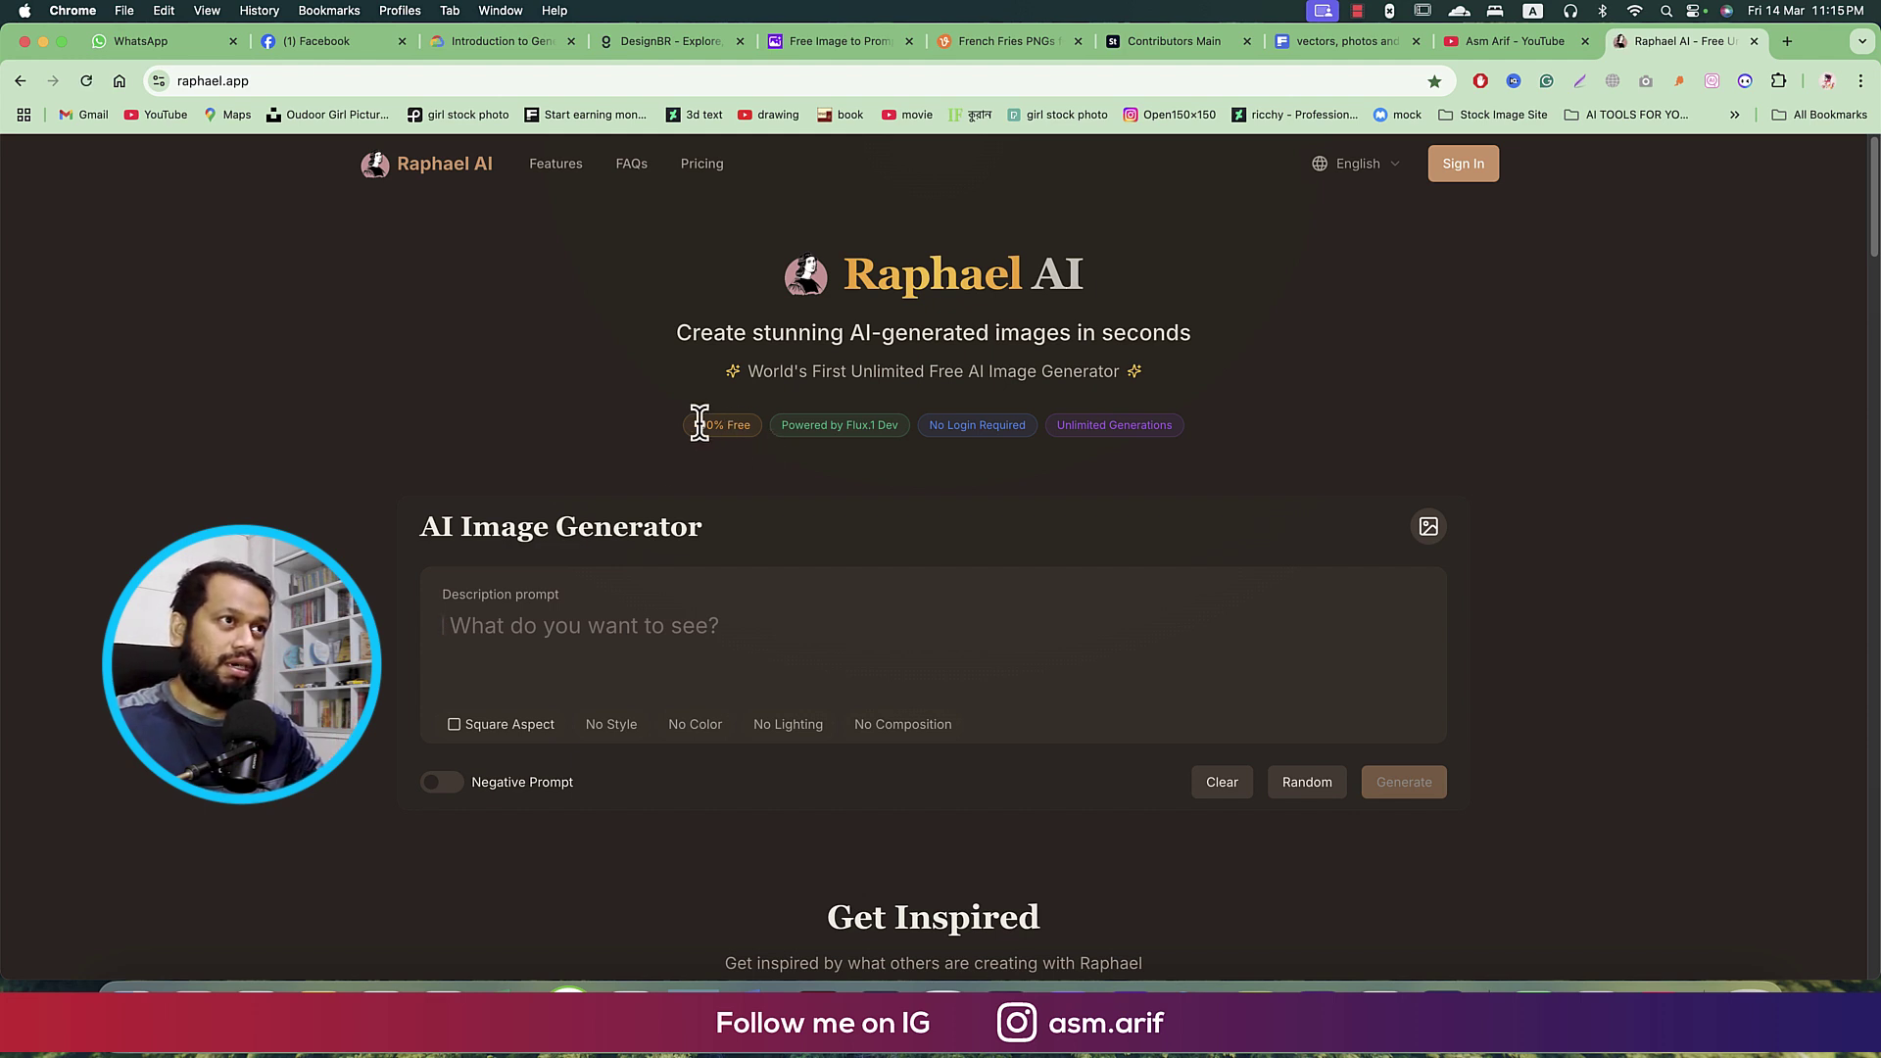
pyautogui.moveTo(784, 424); pyautogui.dragTo(913, 439)
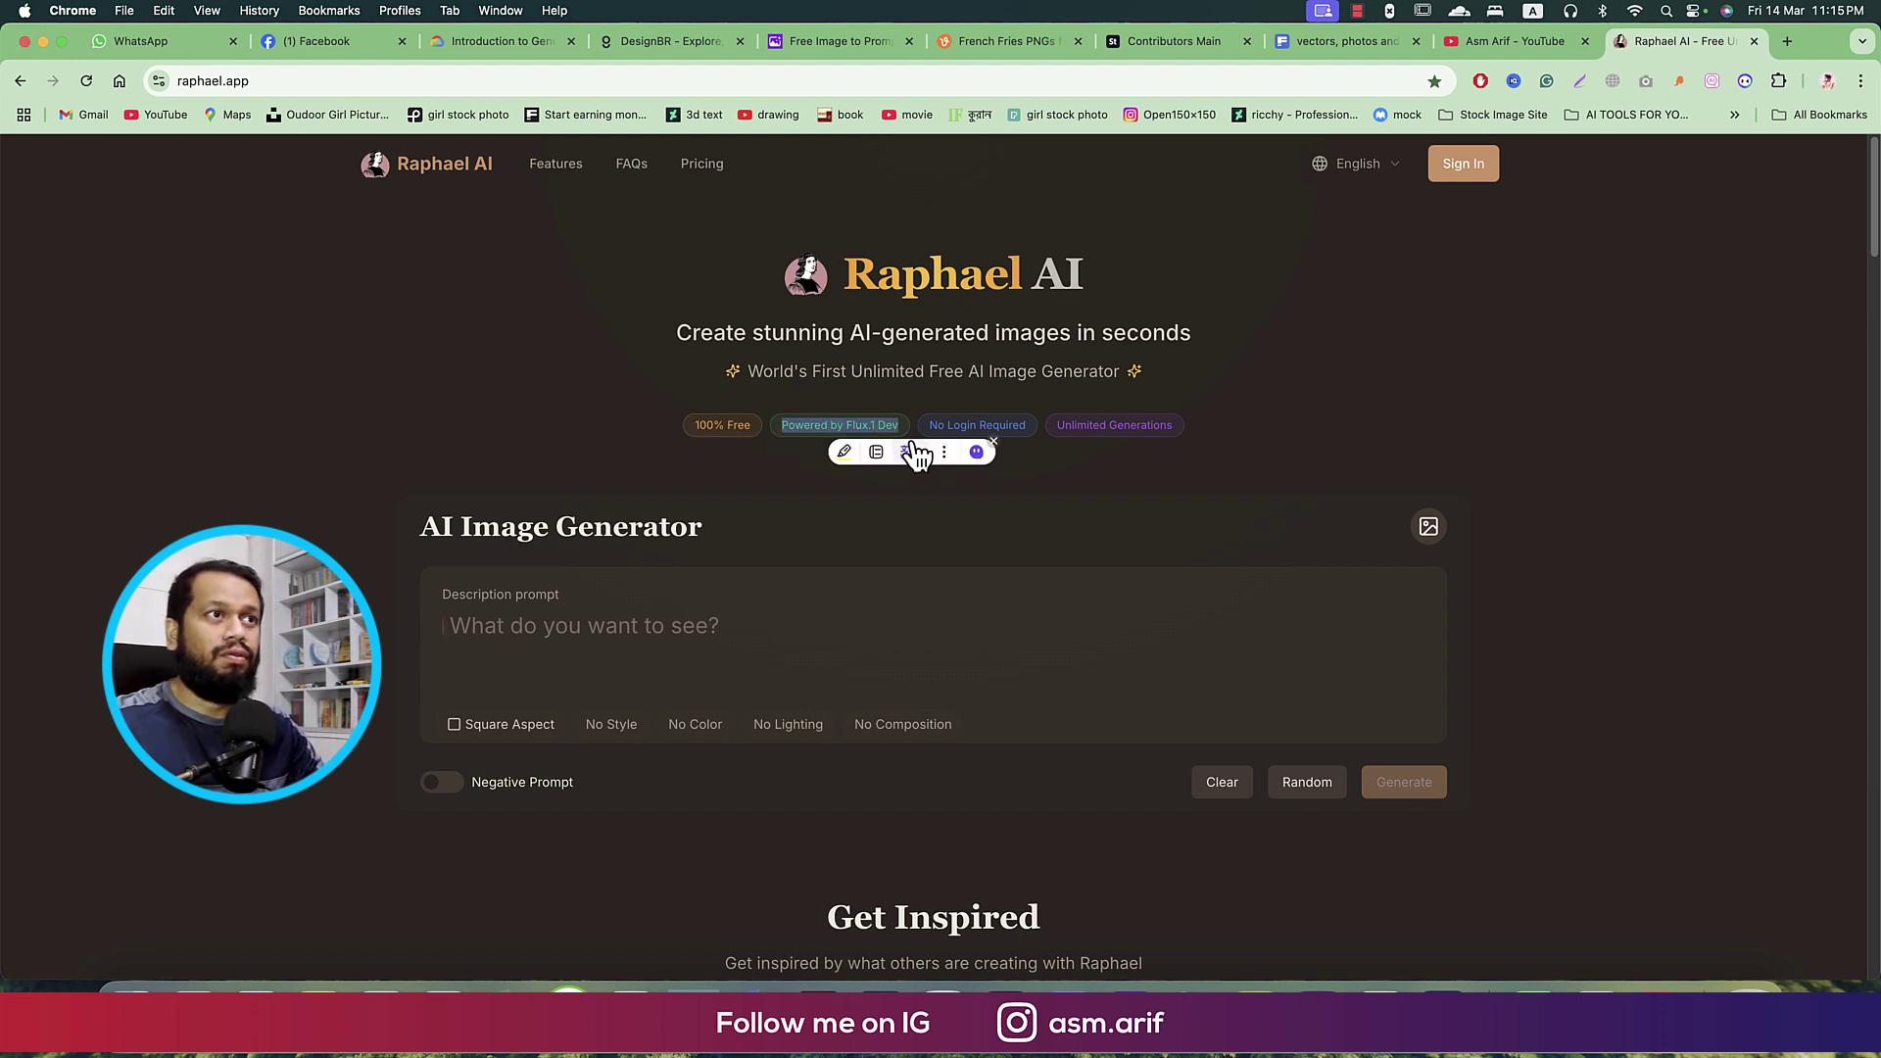
pyautogui.click(1125, 492)
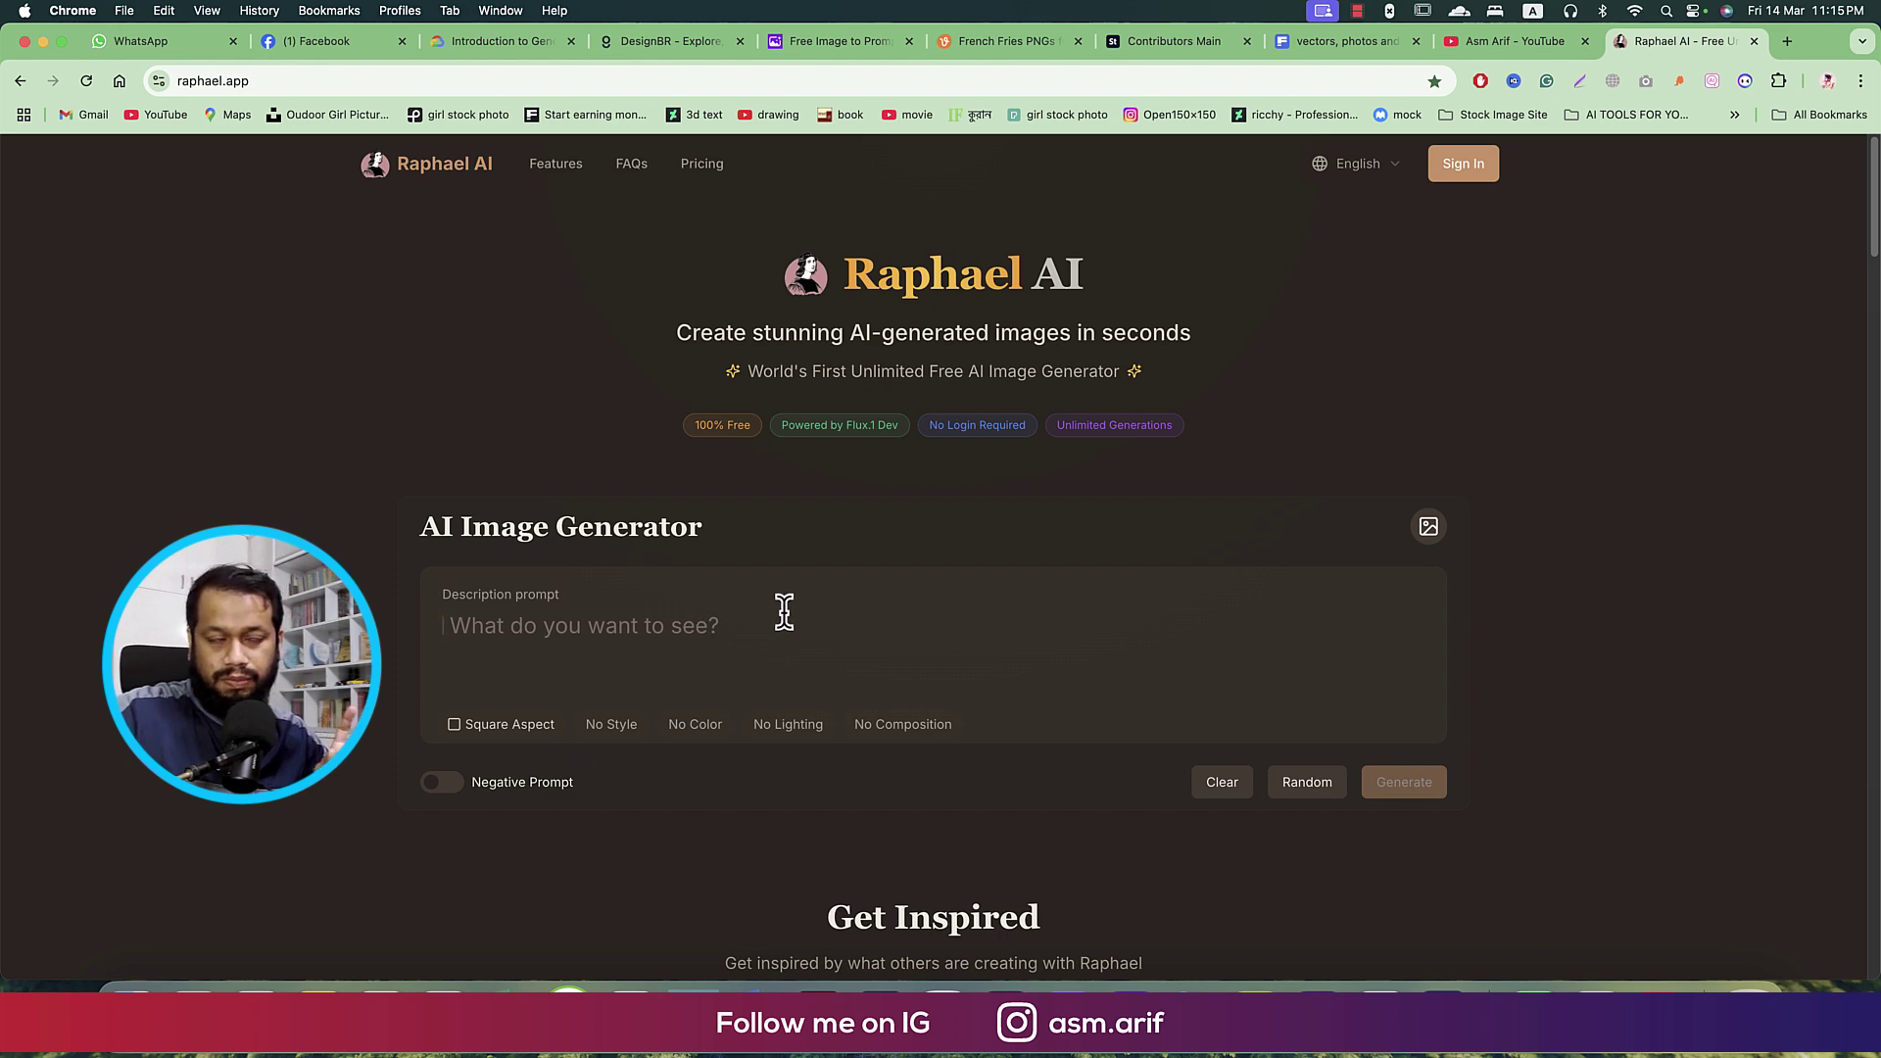
# - Search Google for 'chat gpt' and open ChatGPT without logging in
pyautogui.click(1787, 41)
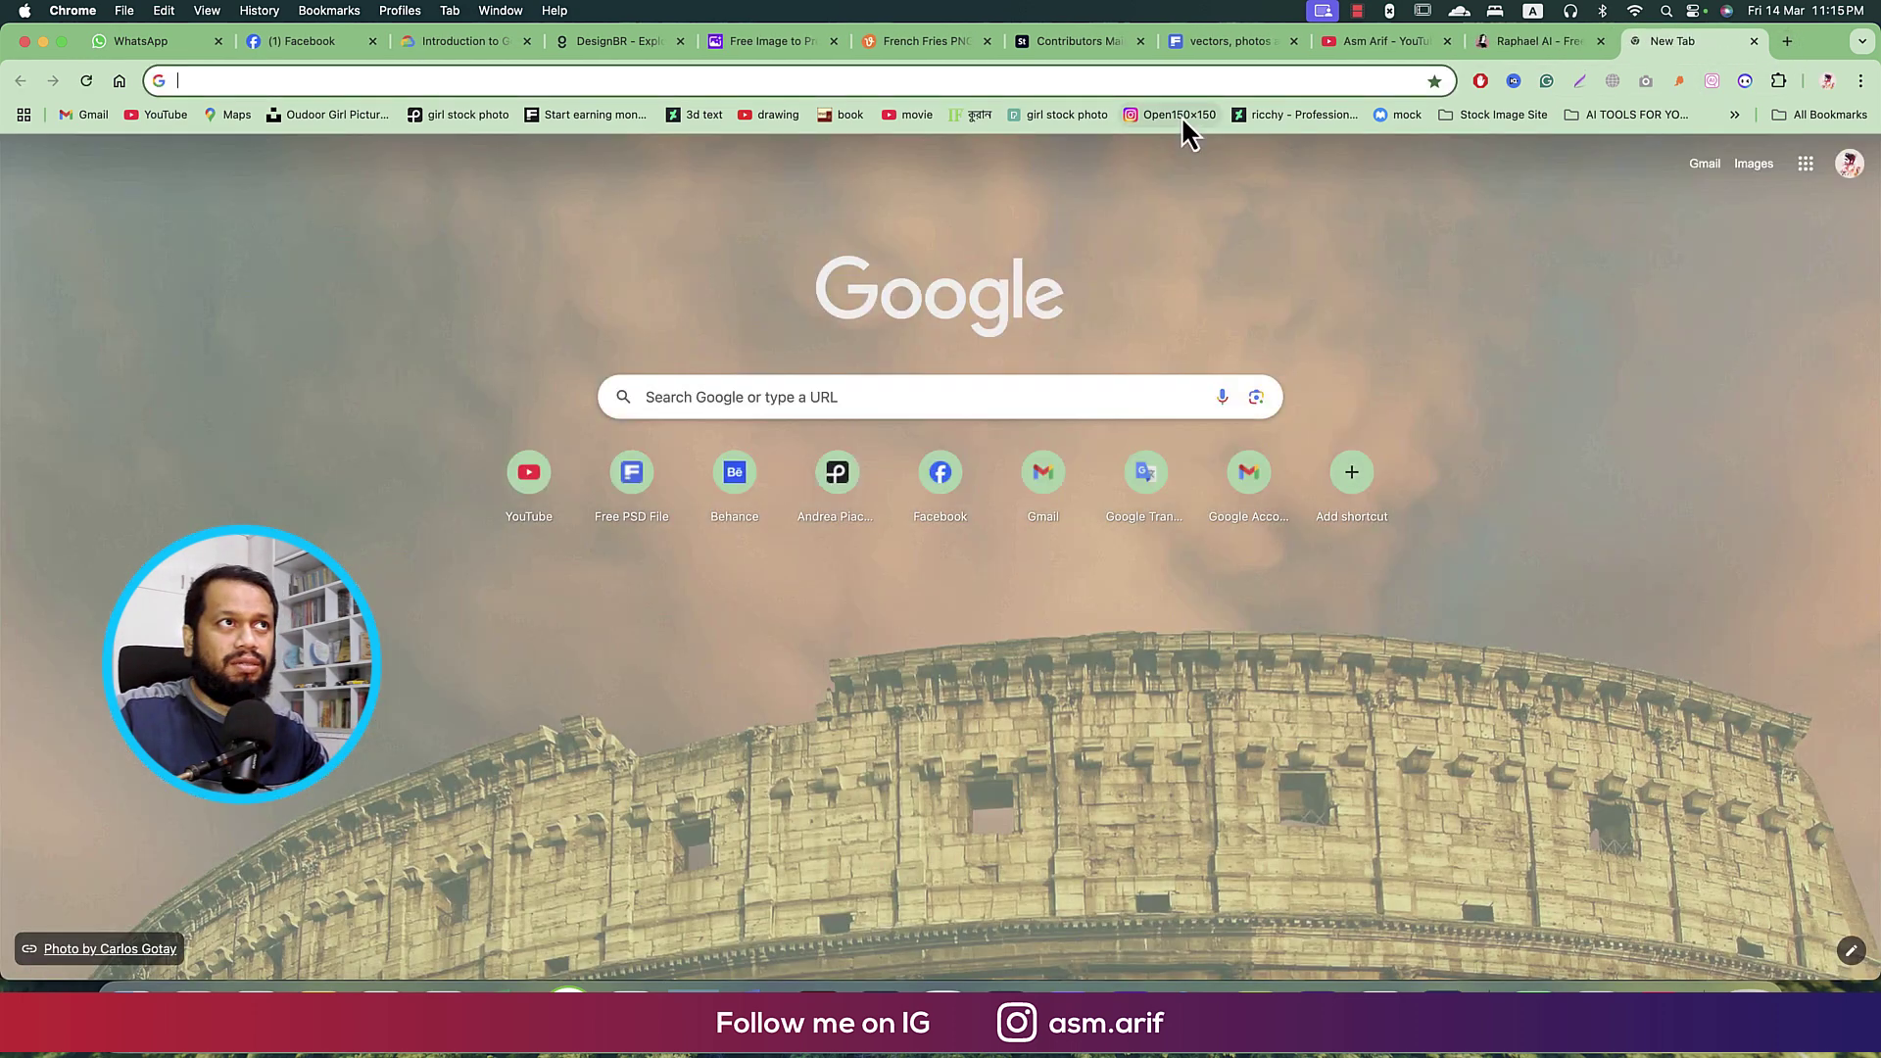
pyautogui.click(1185, 80)
pyautogui.write('ch')
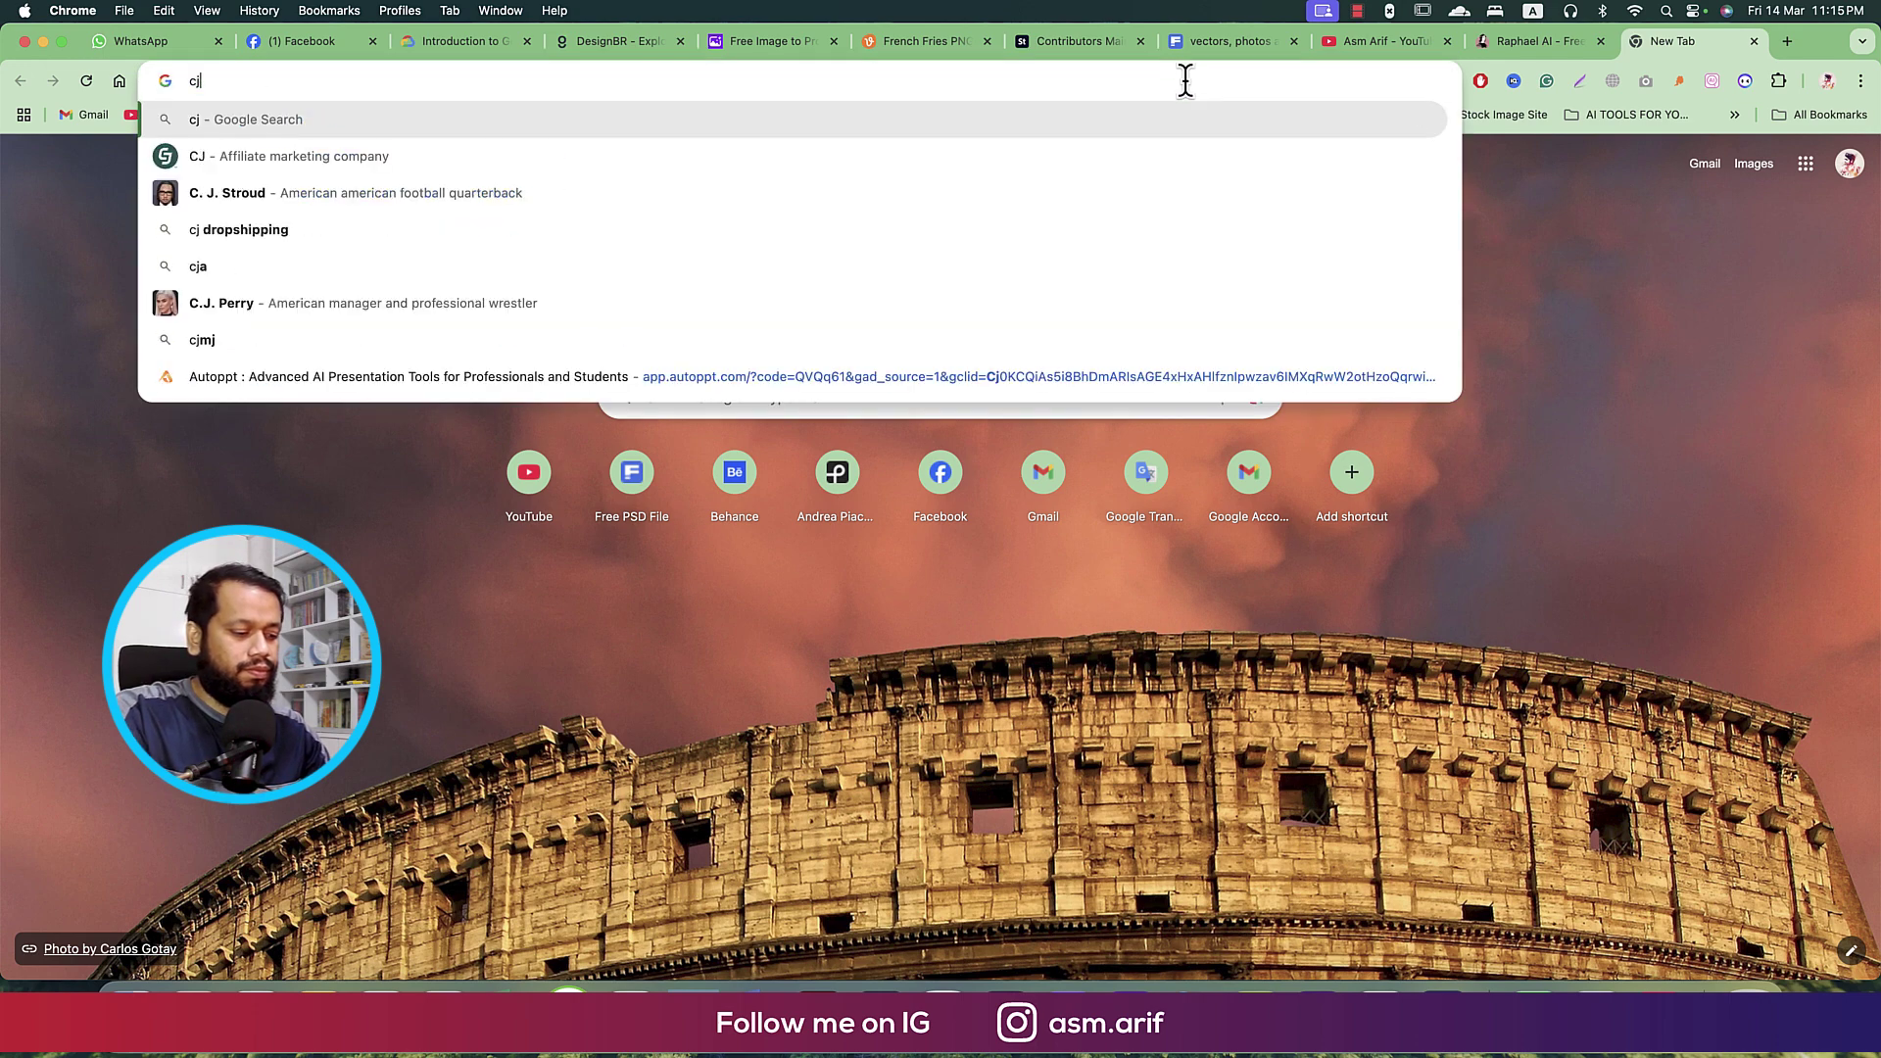
pyautogui.write('at gpt')
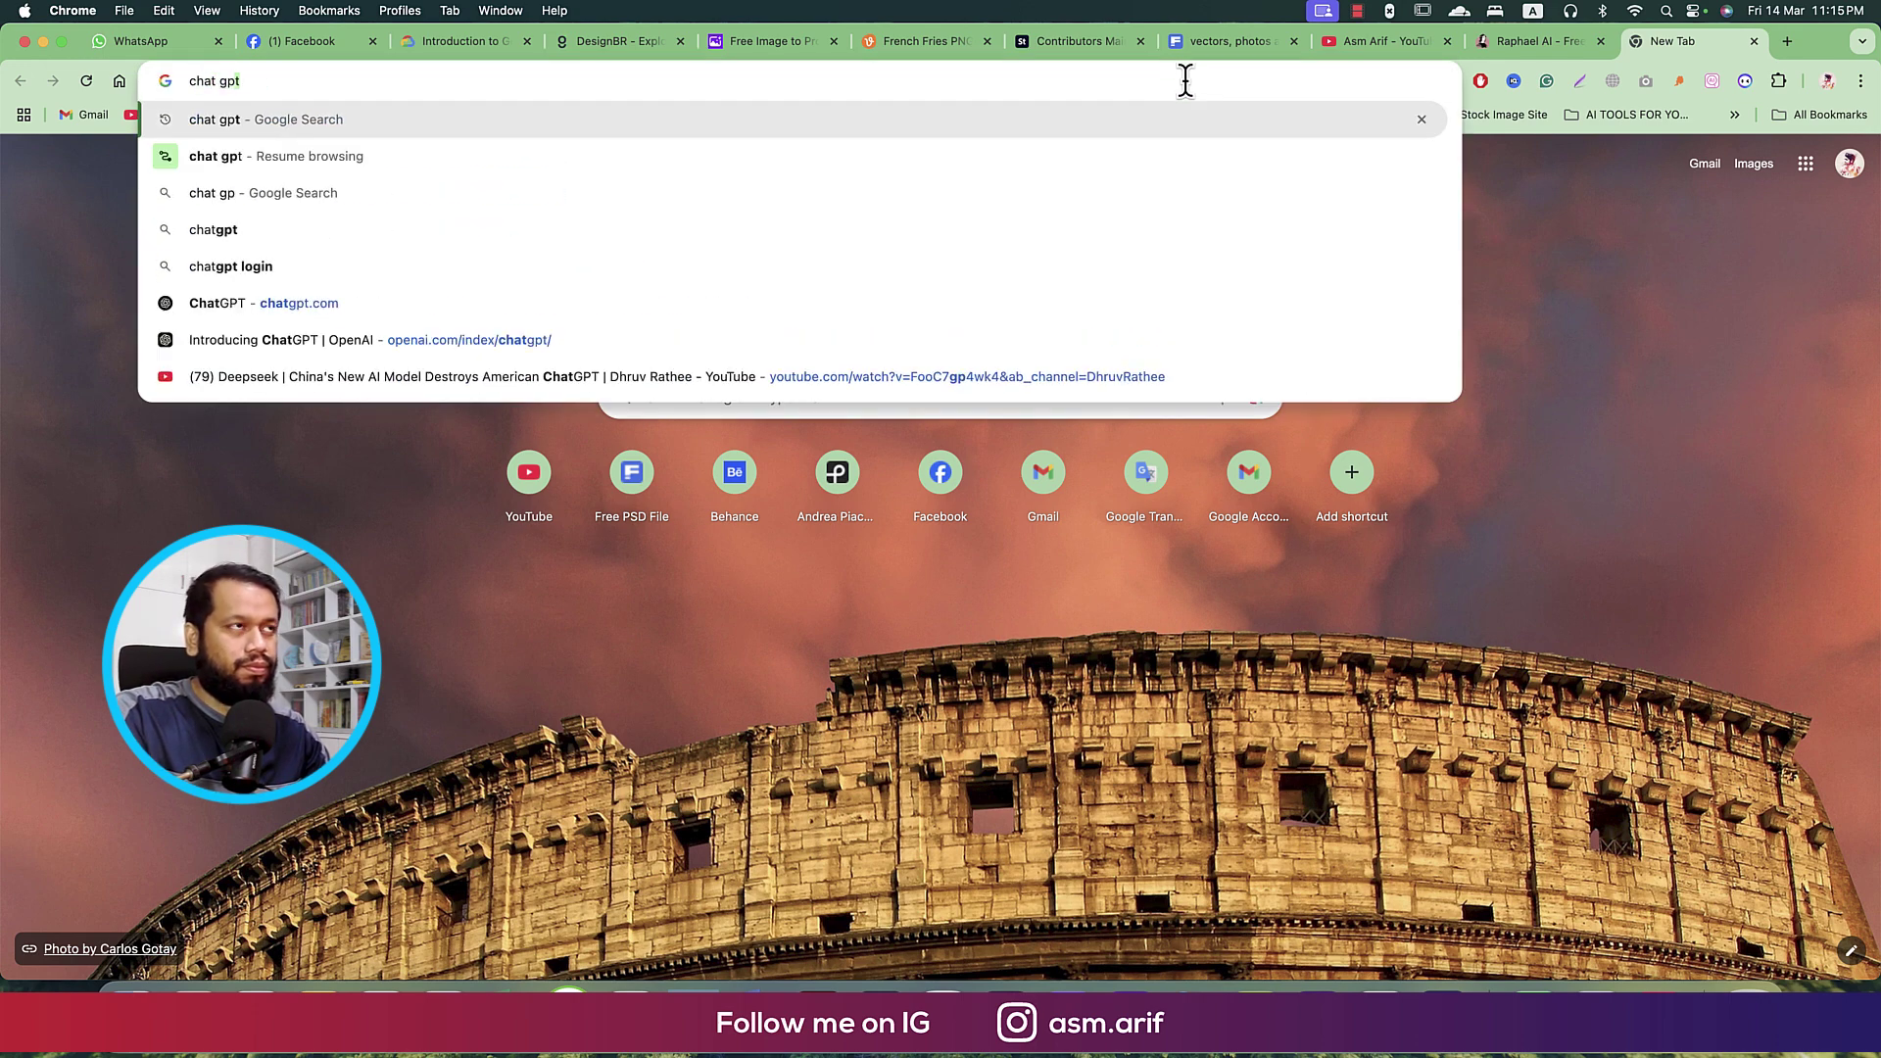
pyautogui.press('Return')
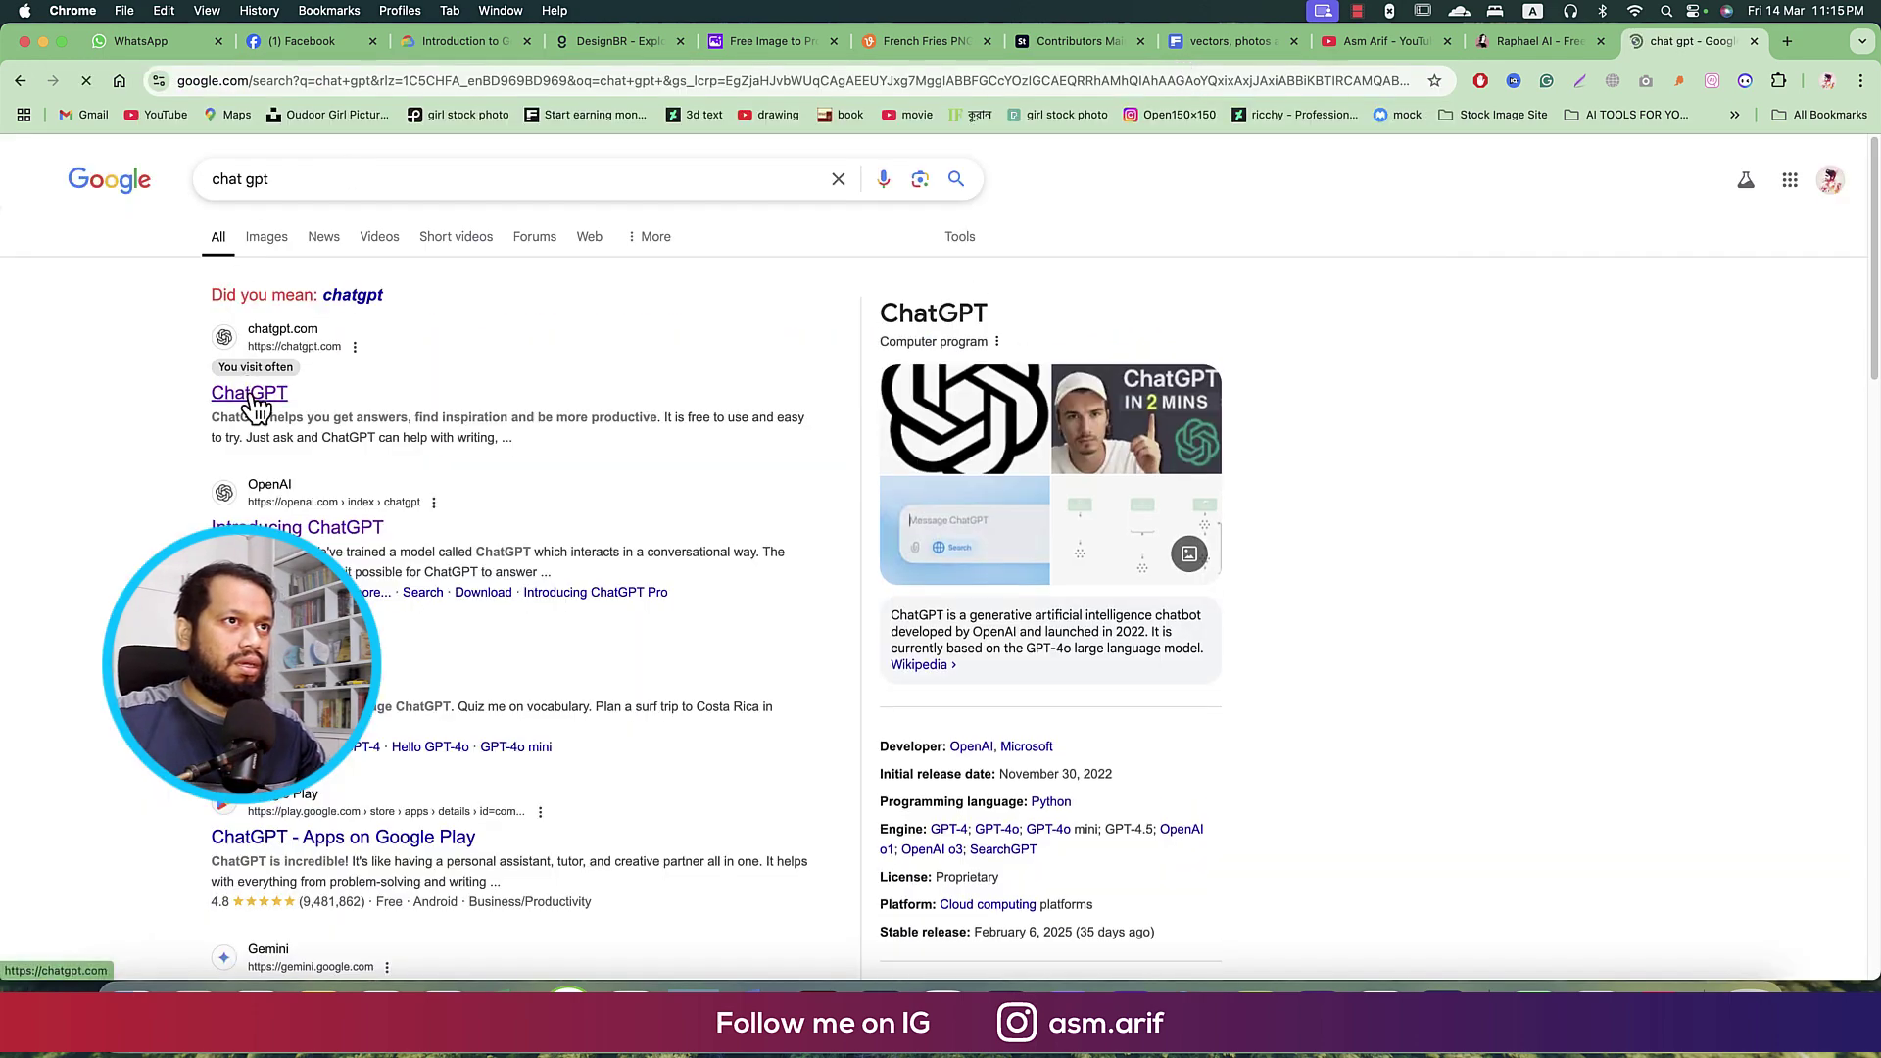
pyautogui.click(252, 392)
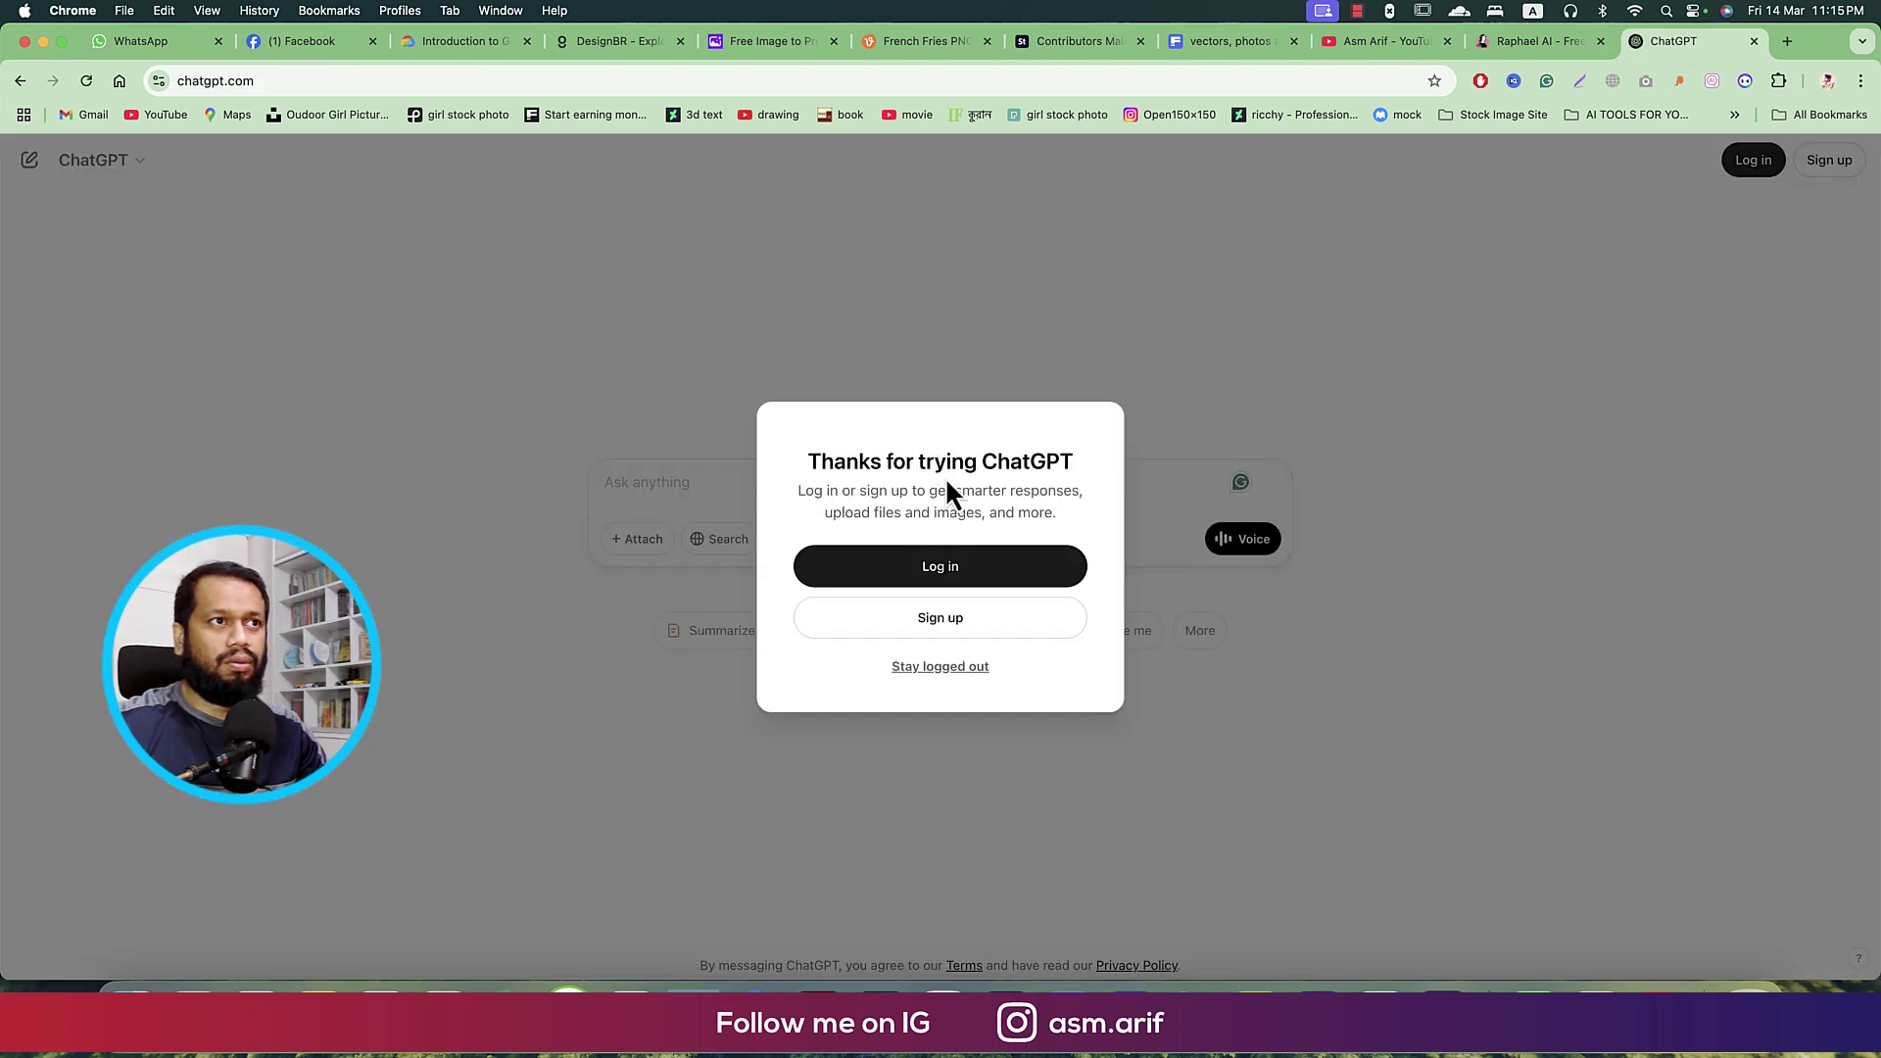
pyautogui.click(941, 666)
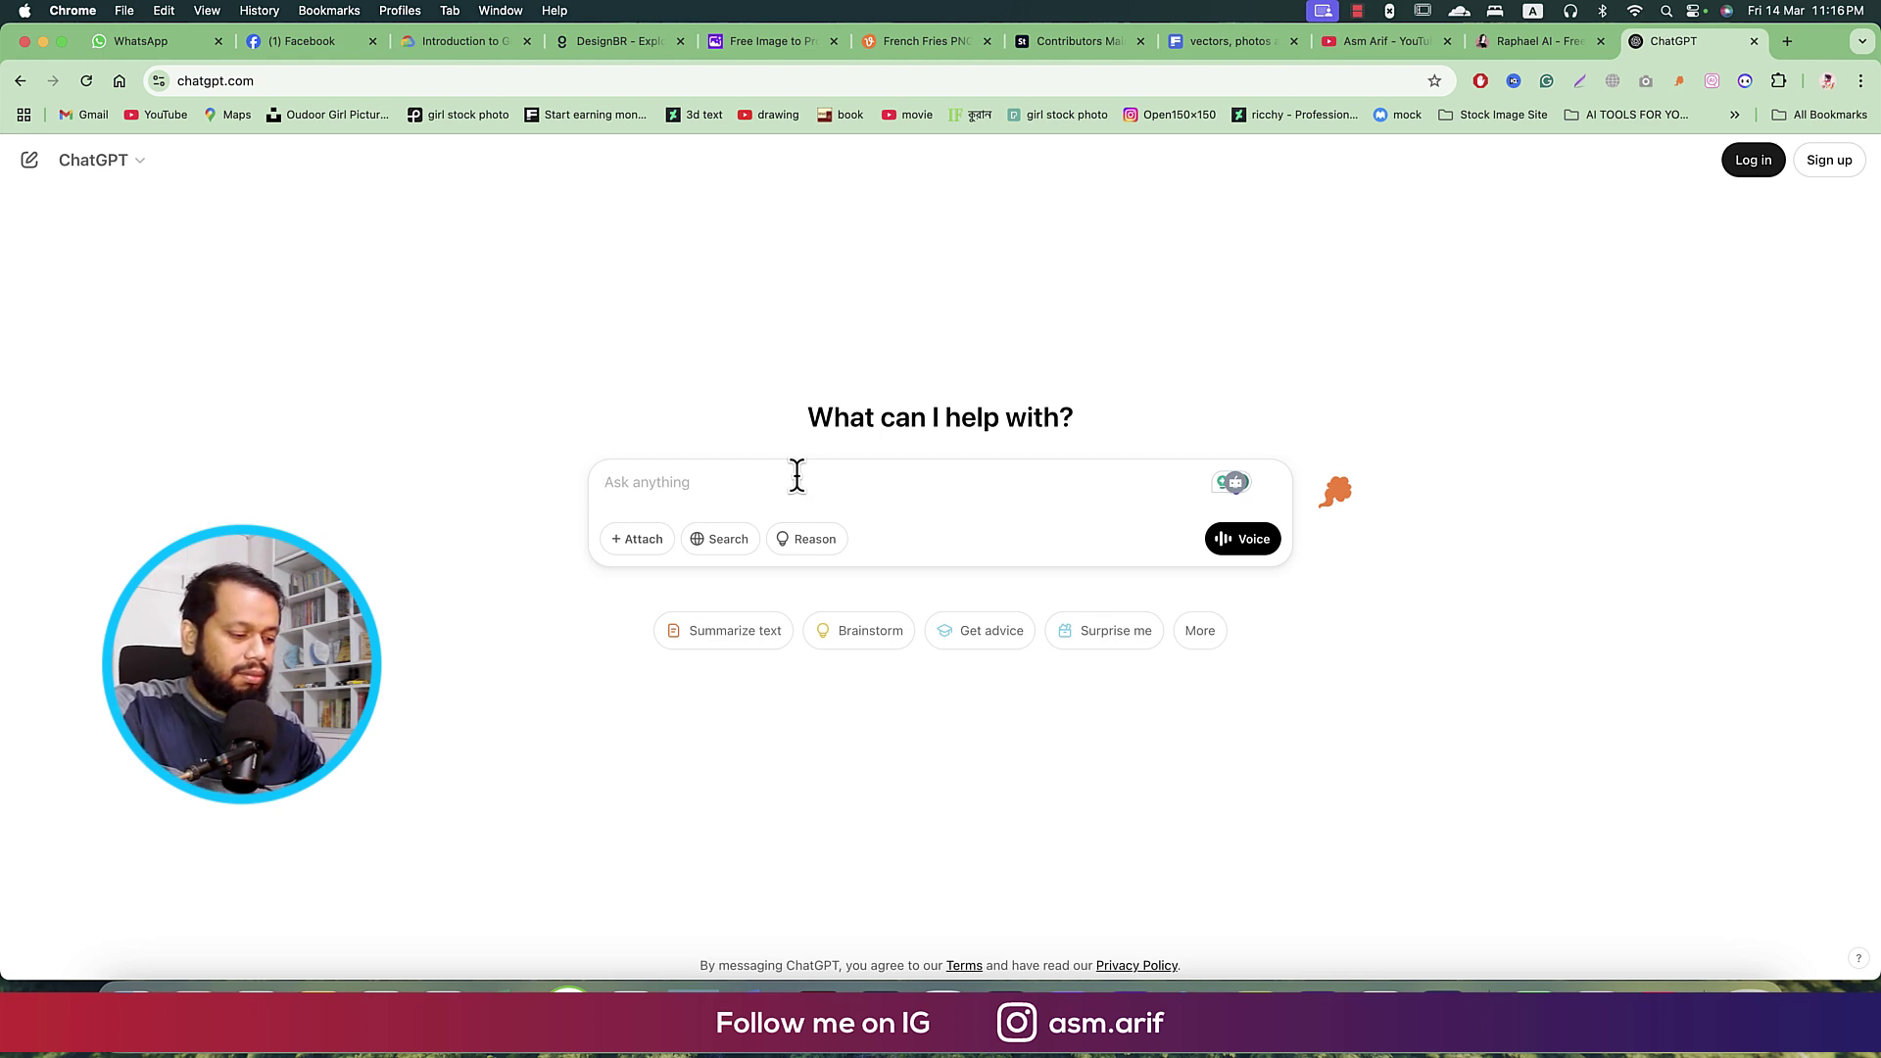
# - Ask ChatGPT for a peaceful island photo prompt and copy the generated prompt
pyautogui.write('pr')
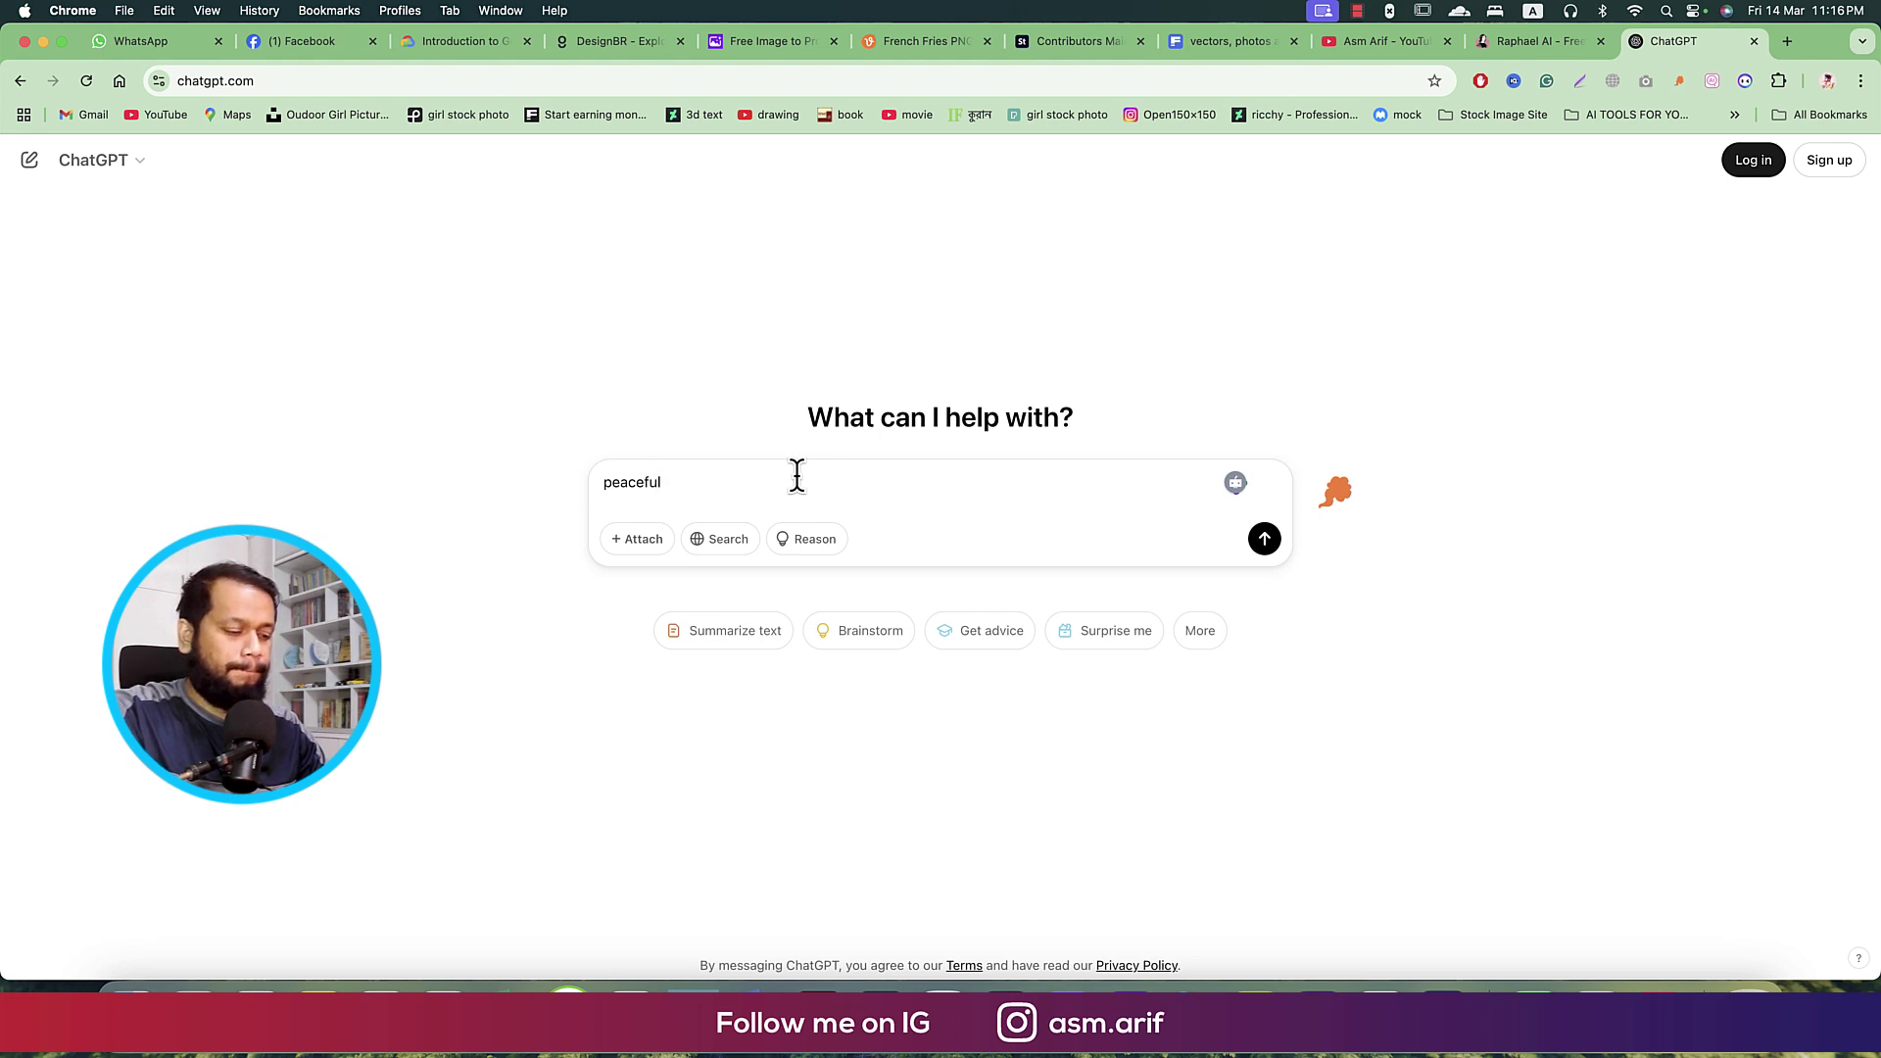
pyautogui.hotkey('shift', 'Return')
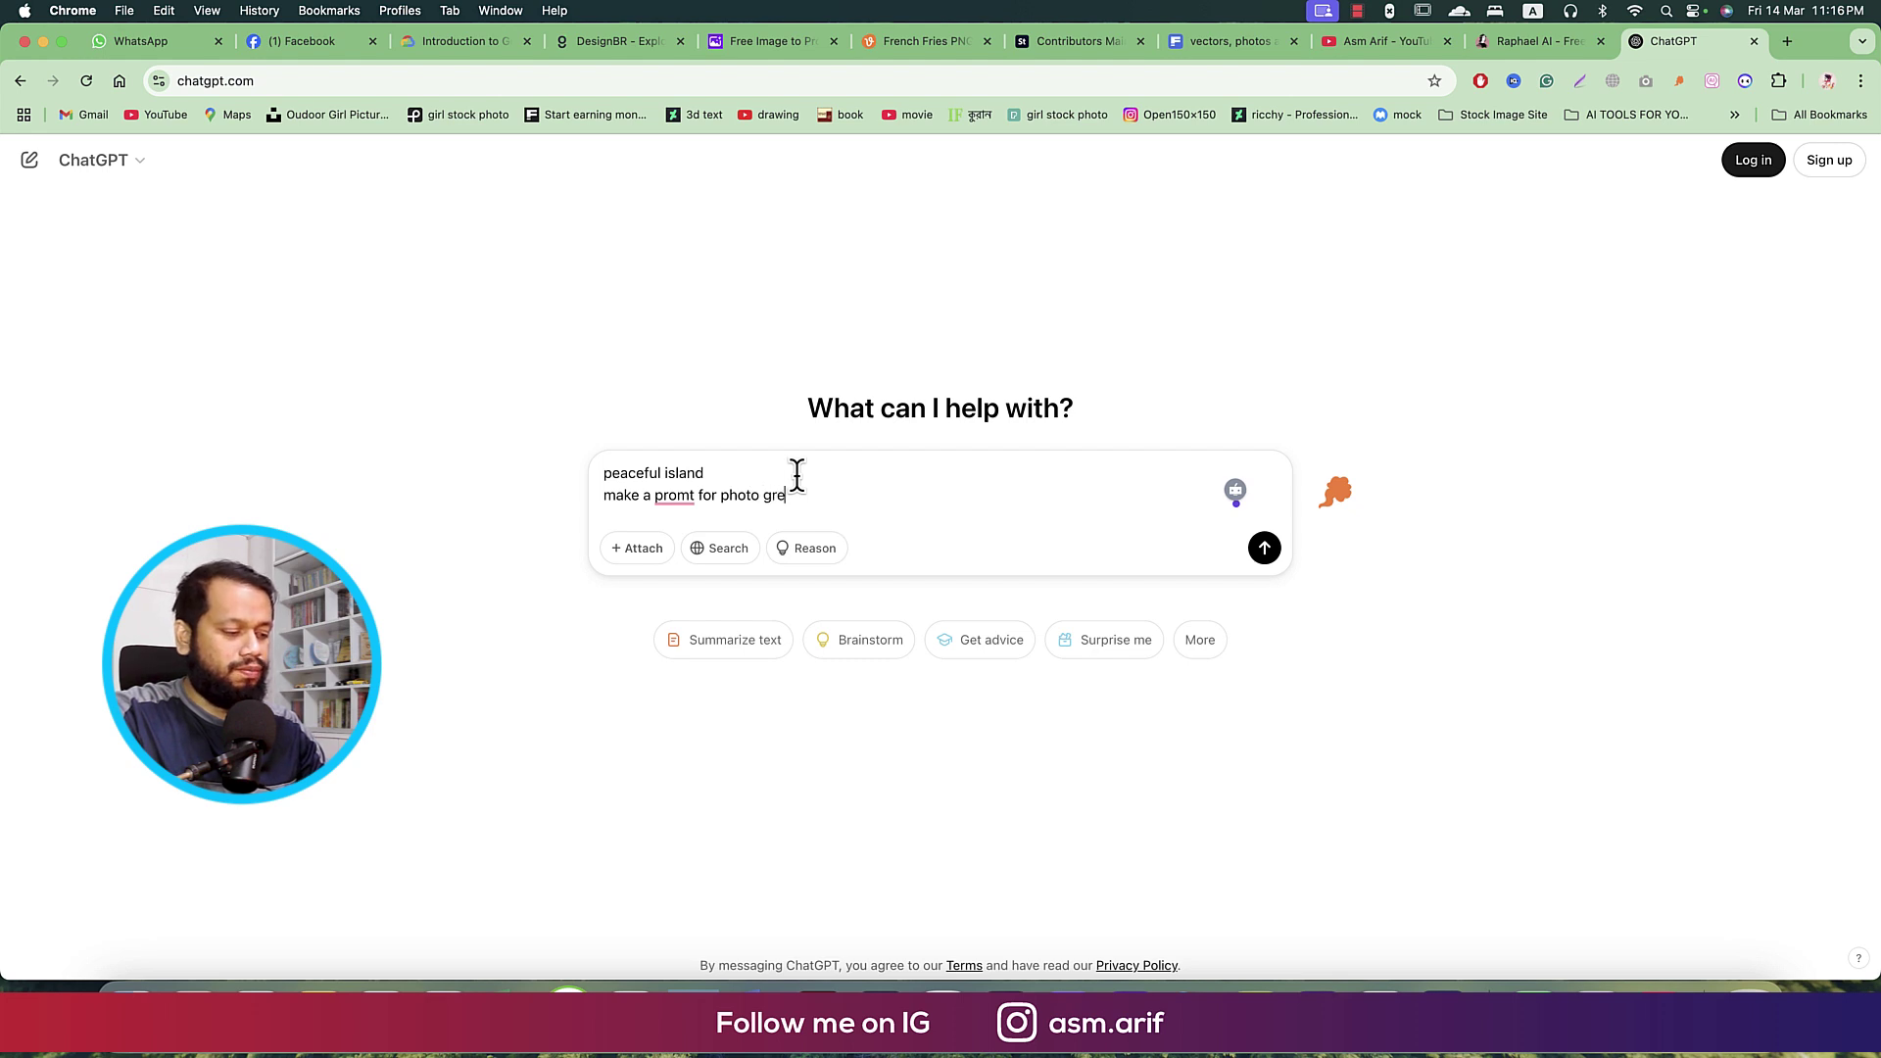
pyautogui.write('eneration')
pyautogui.press('Return')
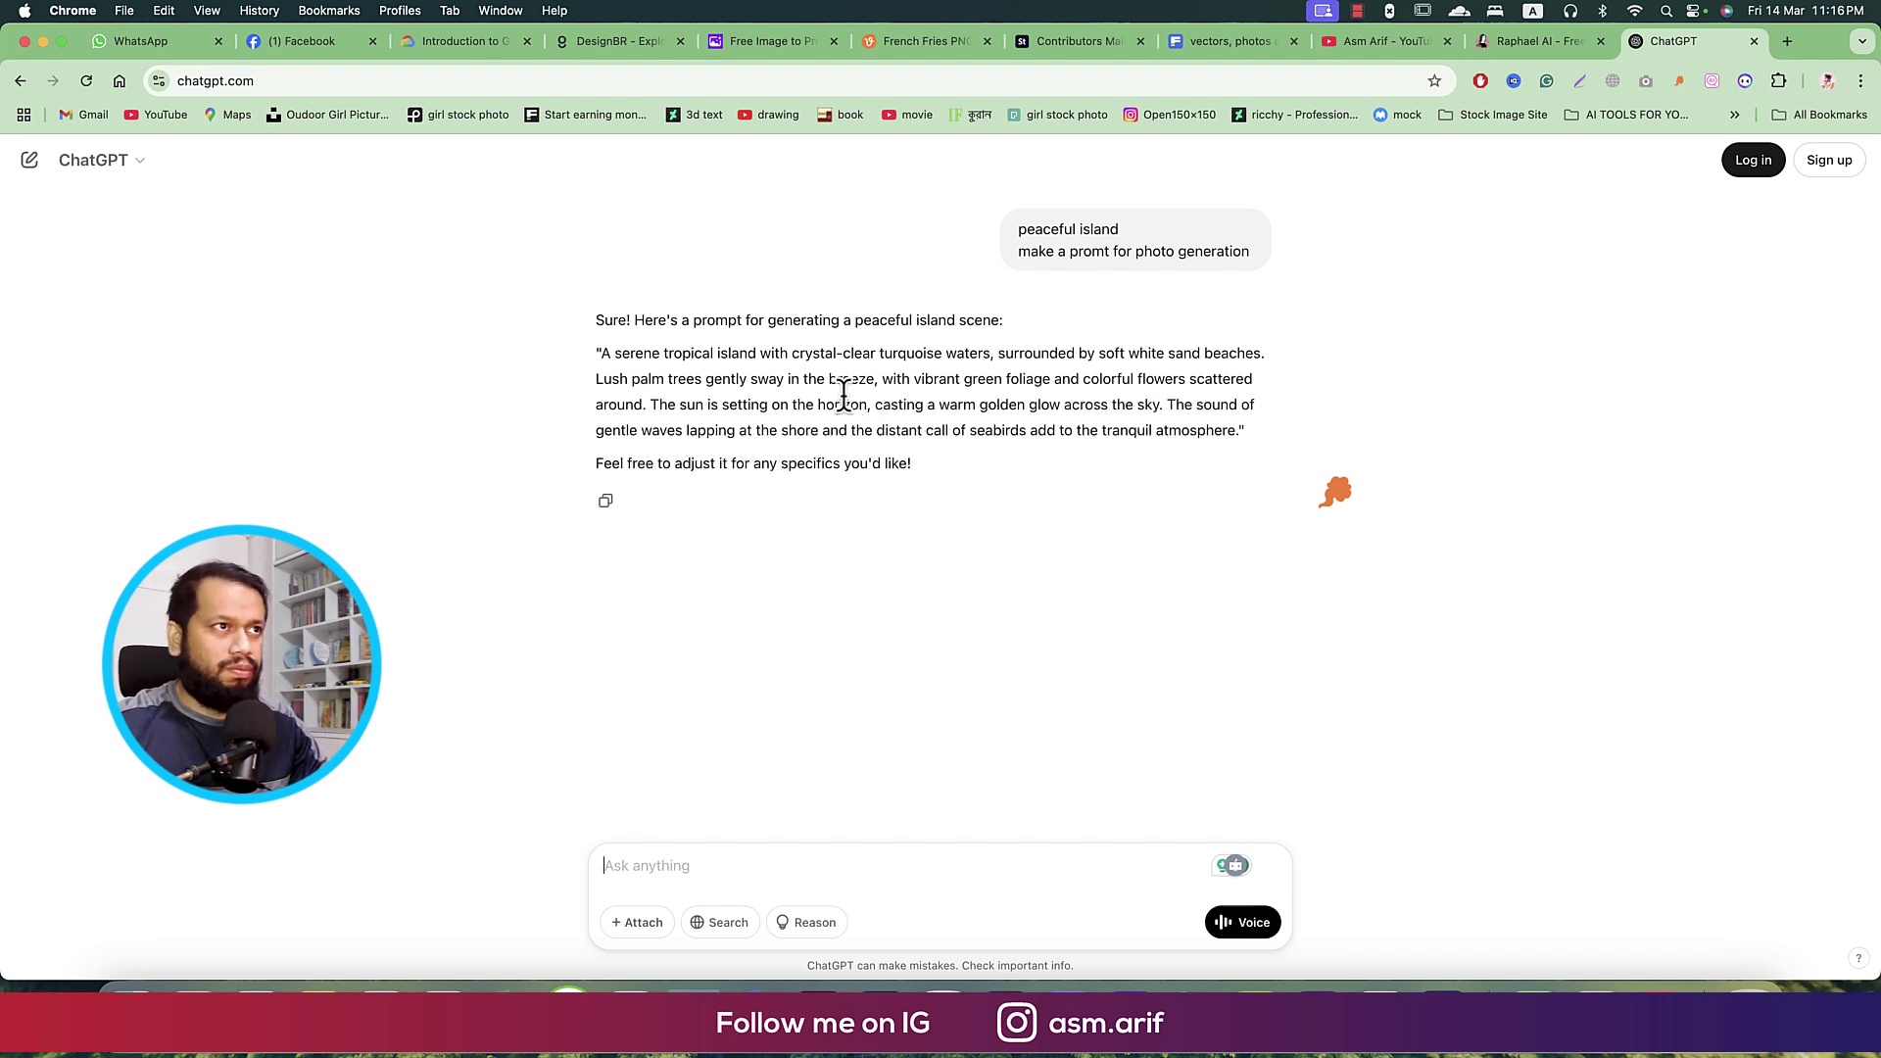
pyautogui.moveTo(693, 378); pyautogui.dragTo(1236, 432)
pyautogui.press('super+c')
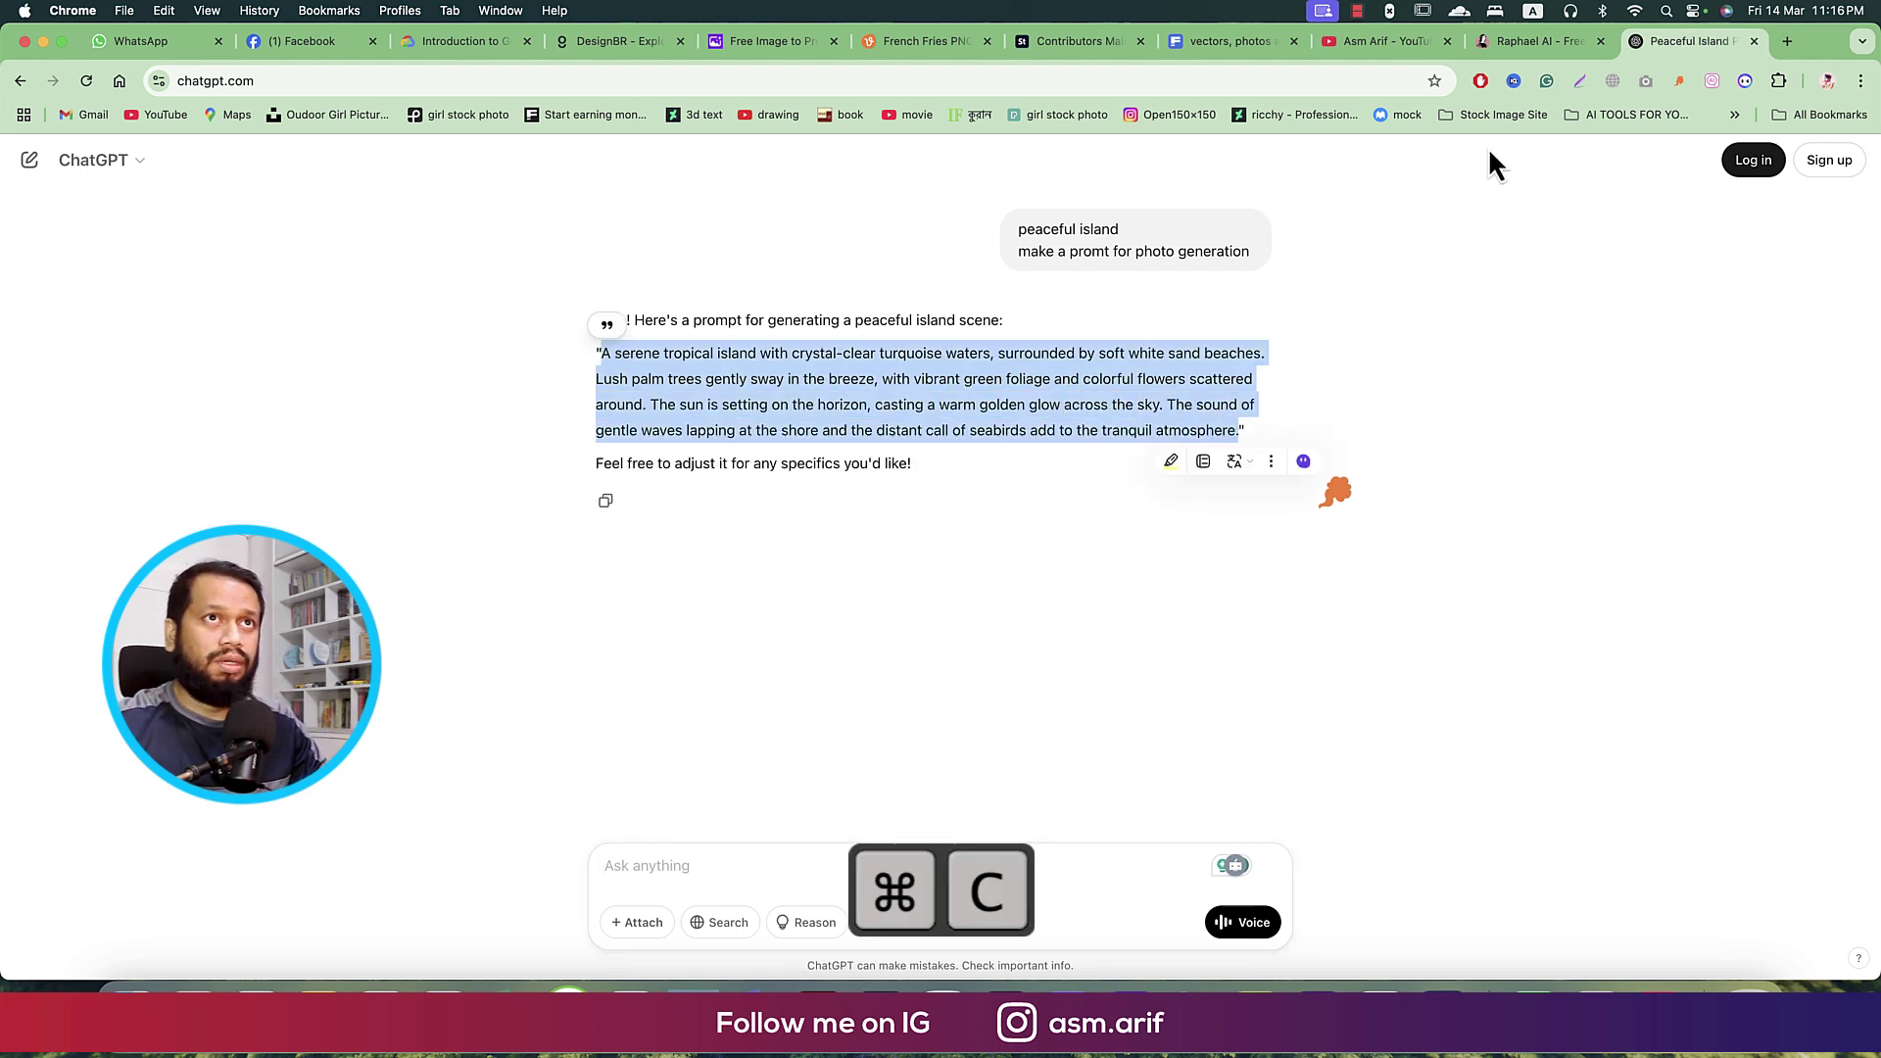
# - Paste the island prompt into Raphael AI with a wide aspect and Photographic style
pyautogui.click(1536, 44)
pyautogui.press('super+v')
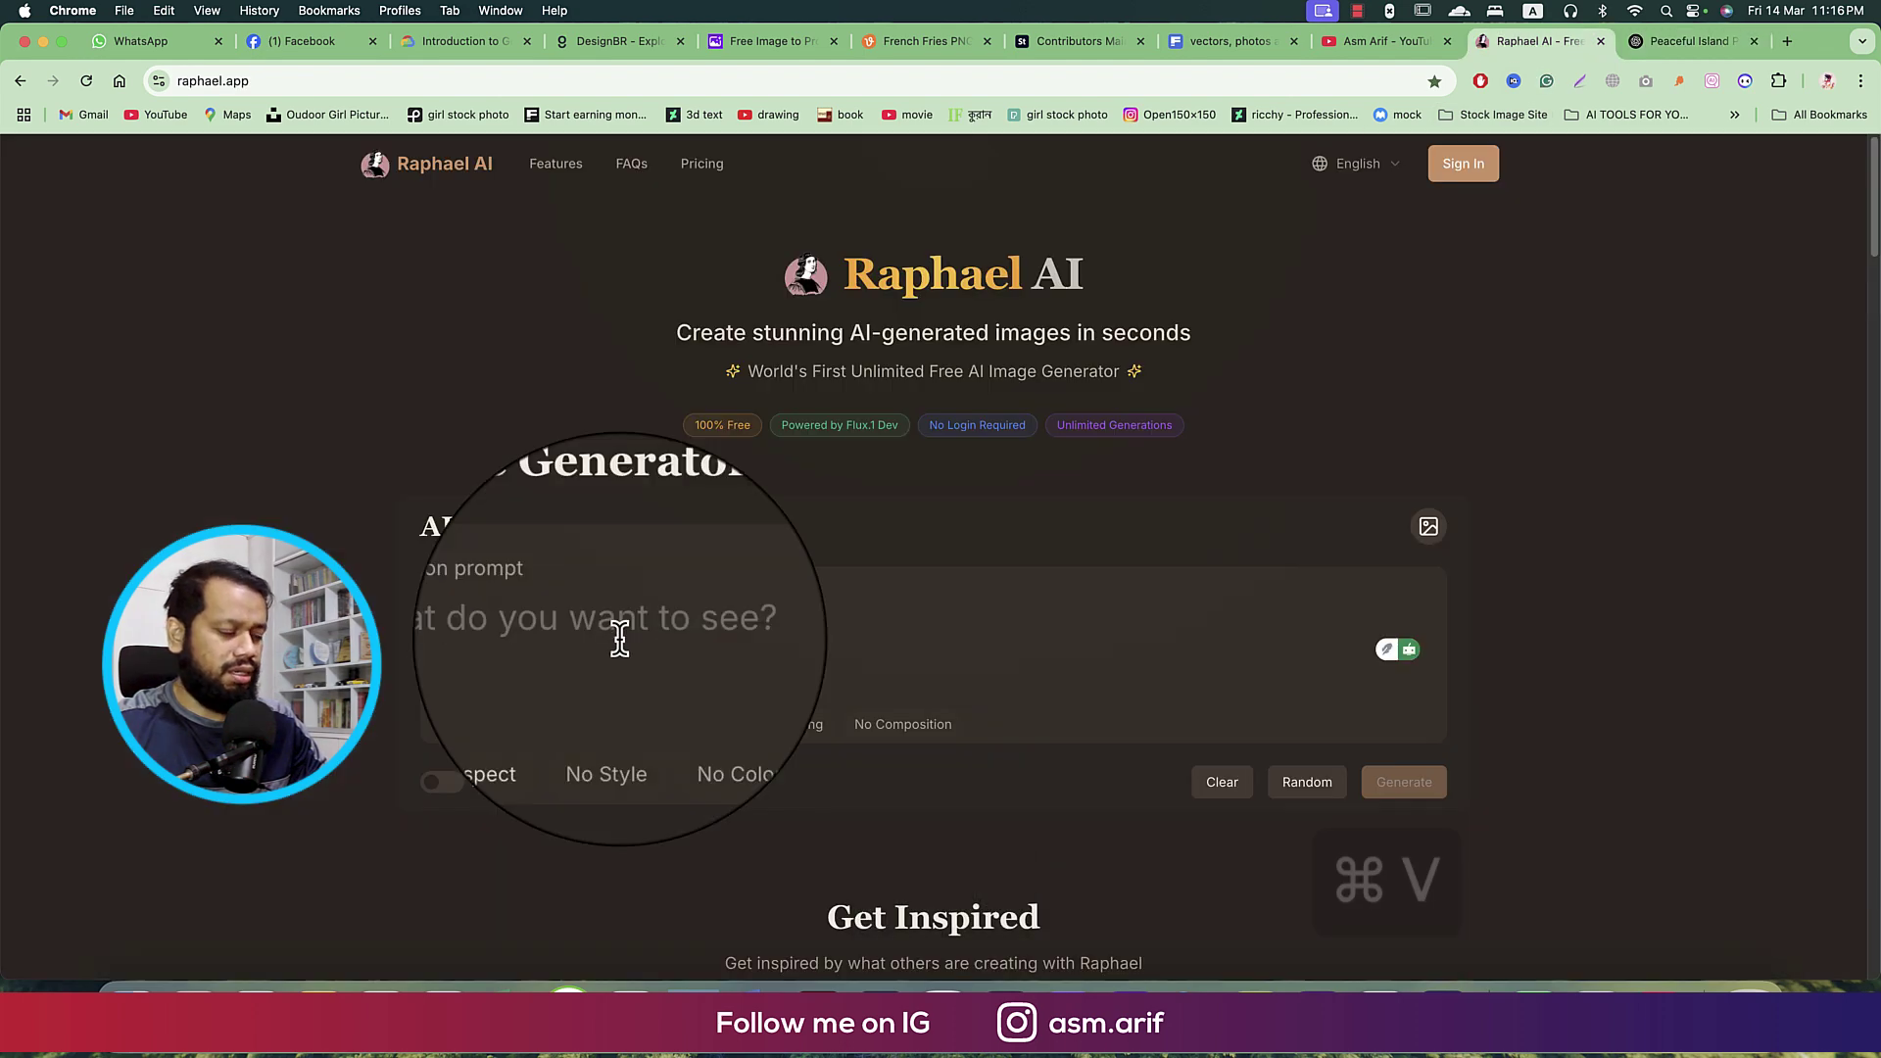
pyautogui.click(475, 733)
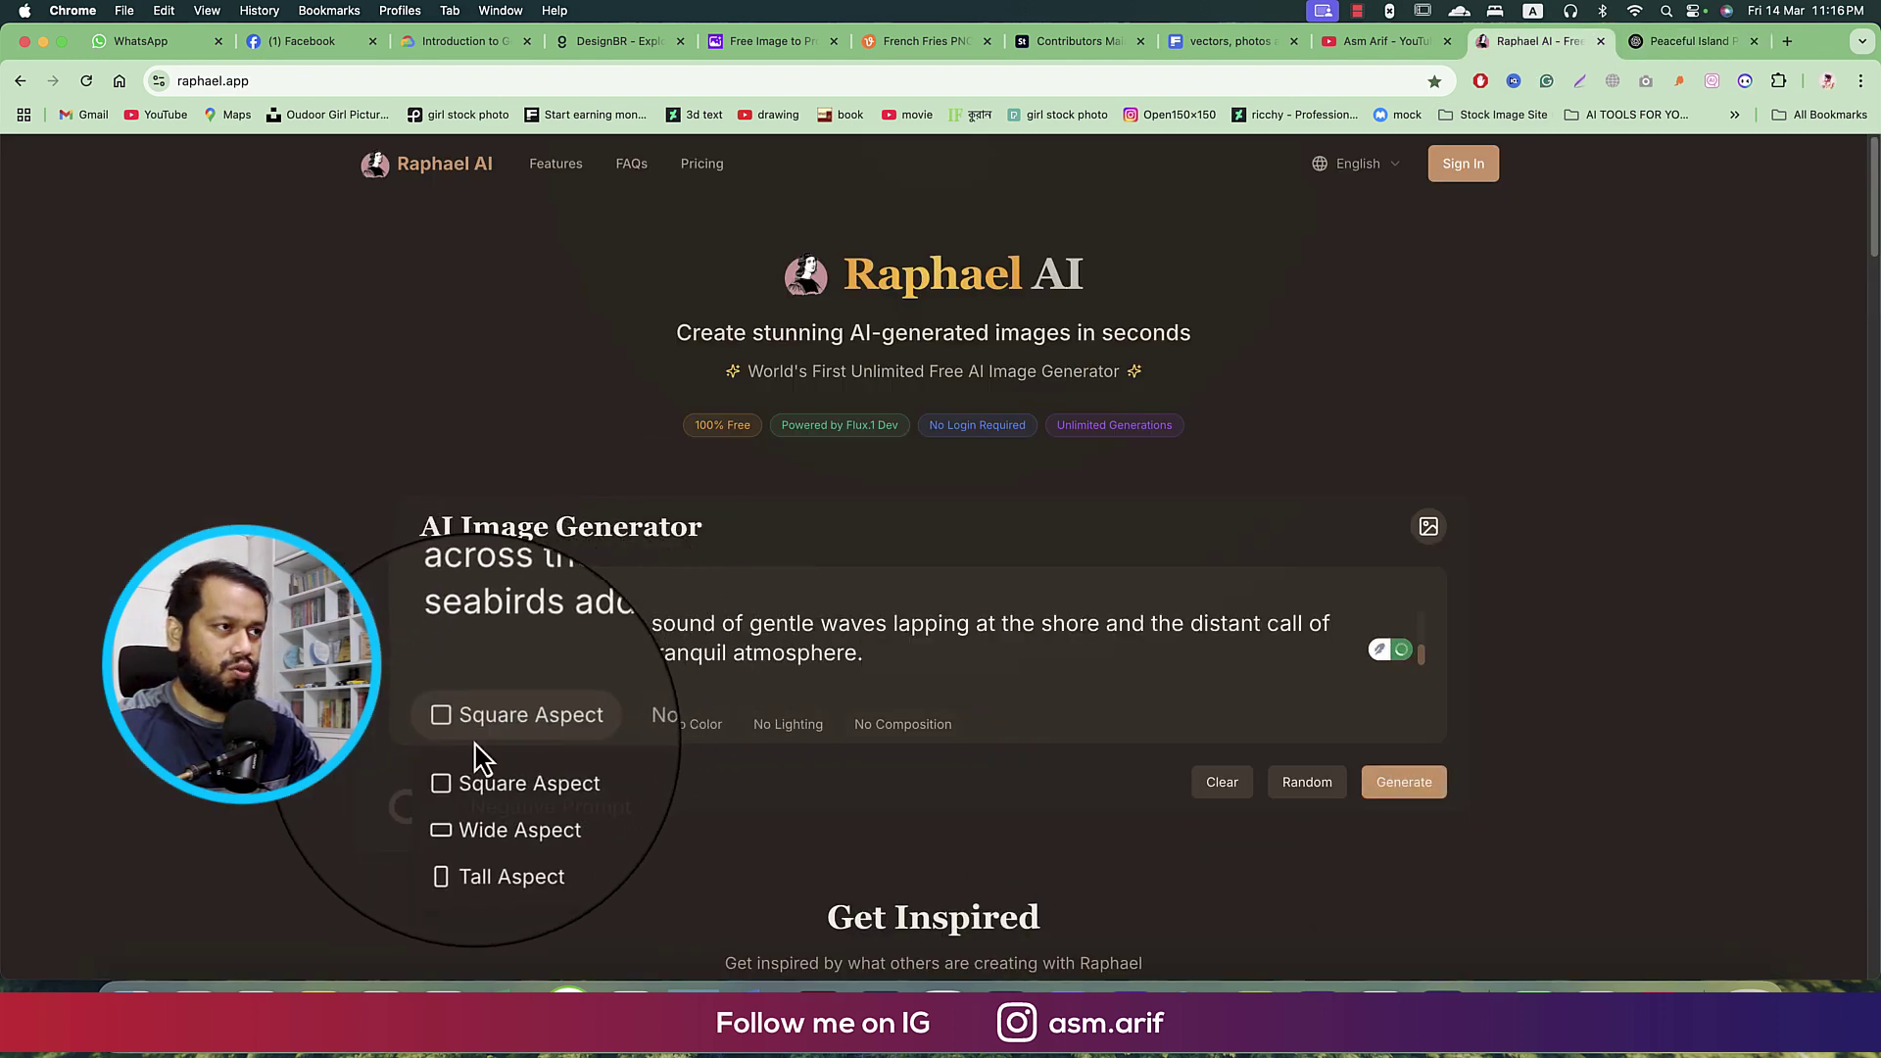
pyautogui.click(564, 808)
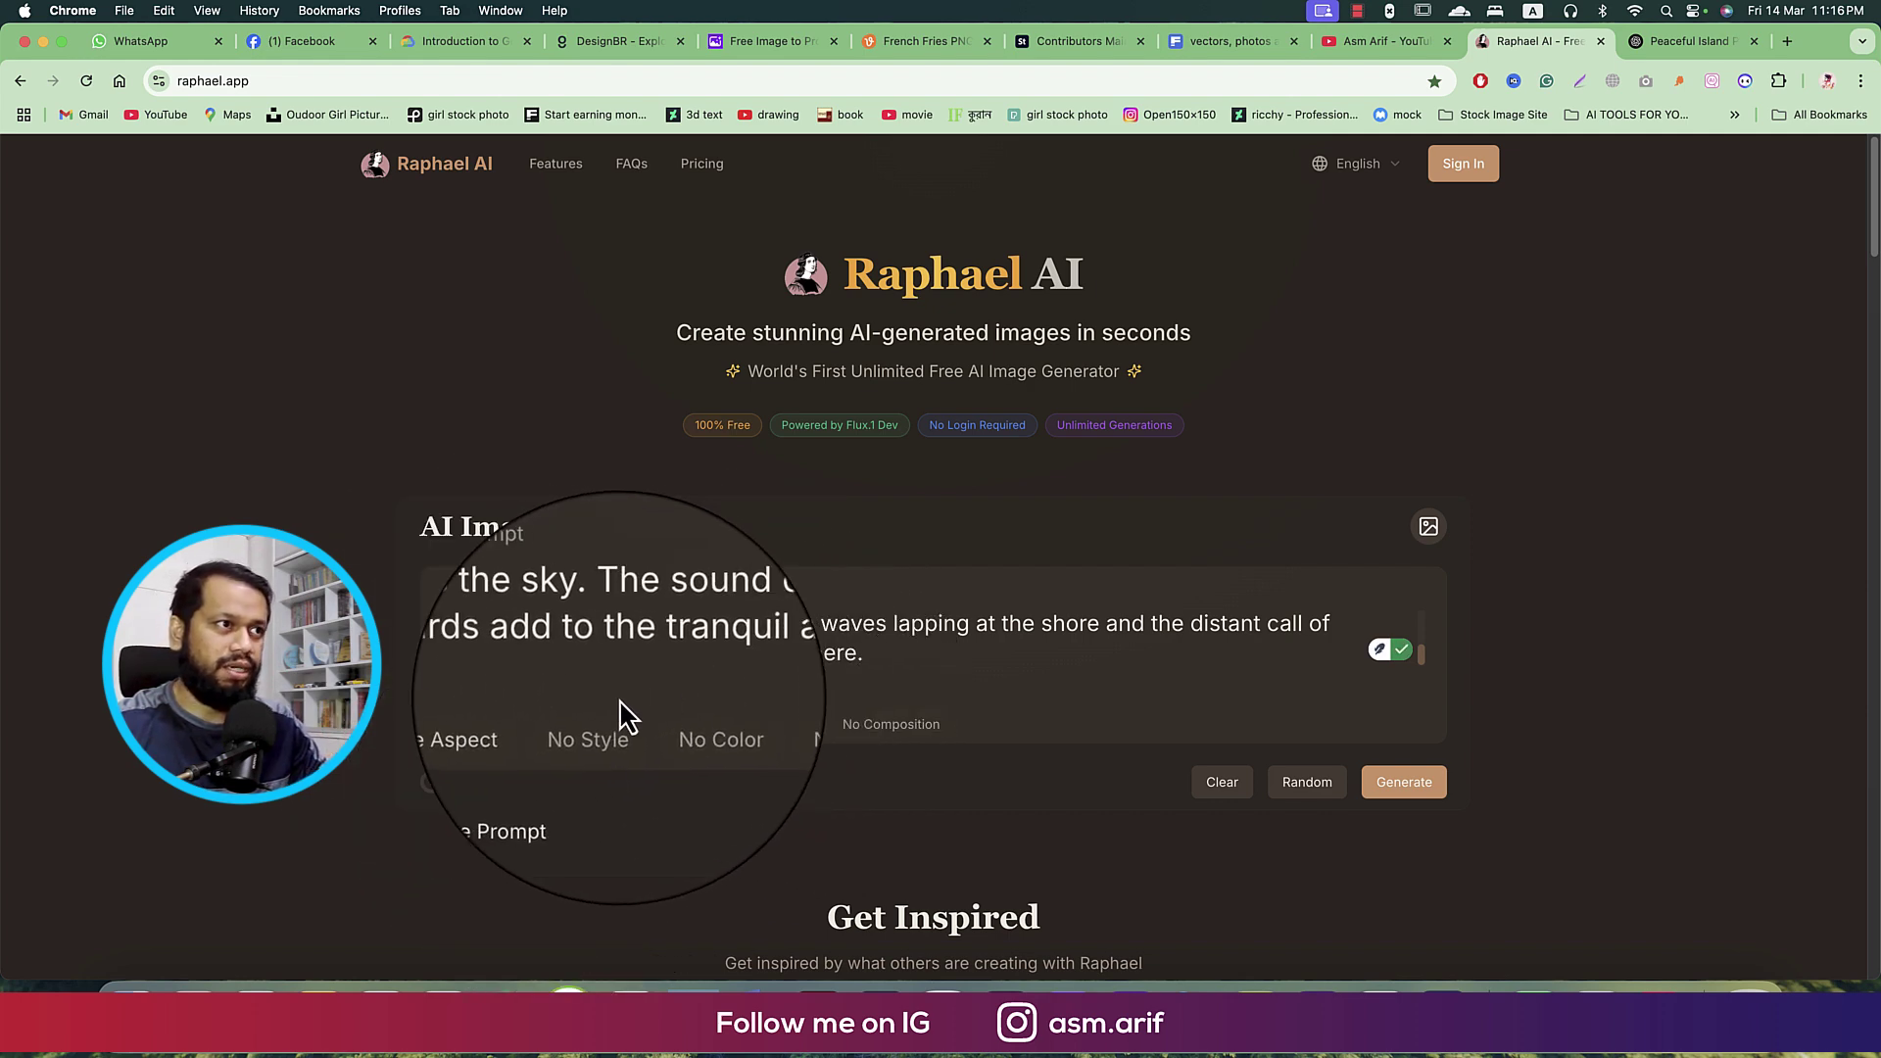
pyautogui.click(617, 725)
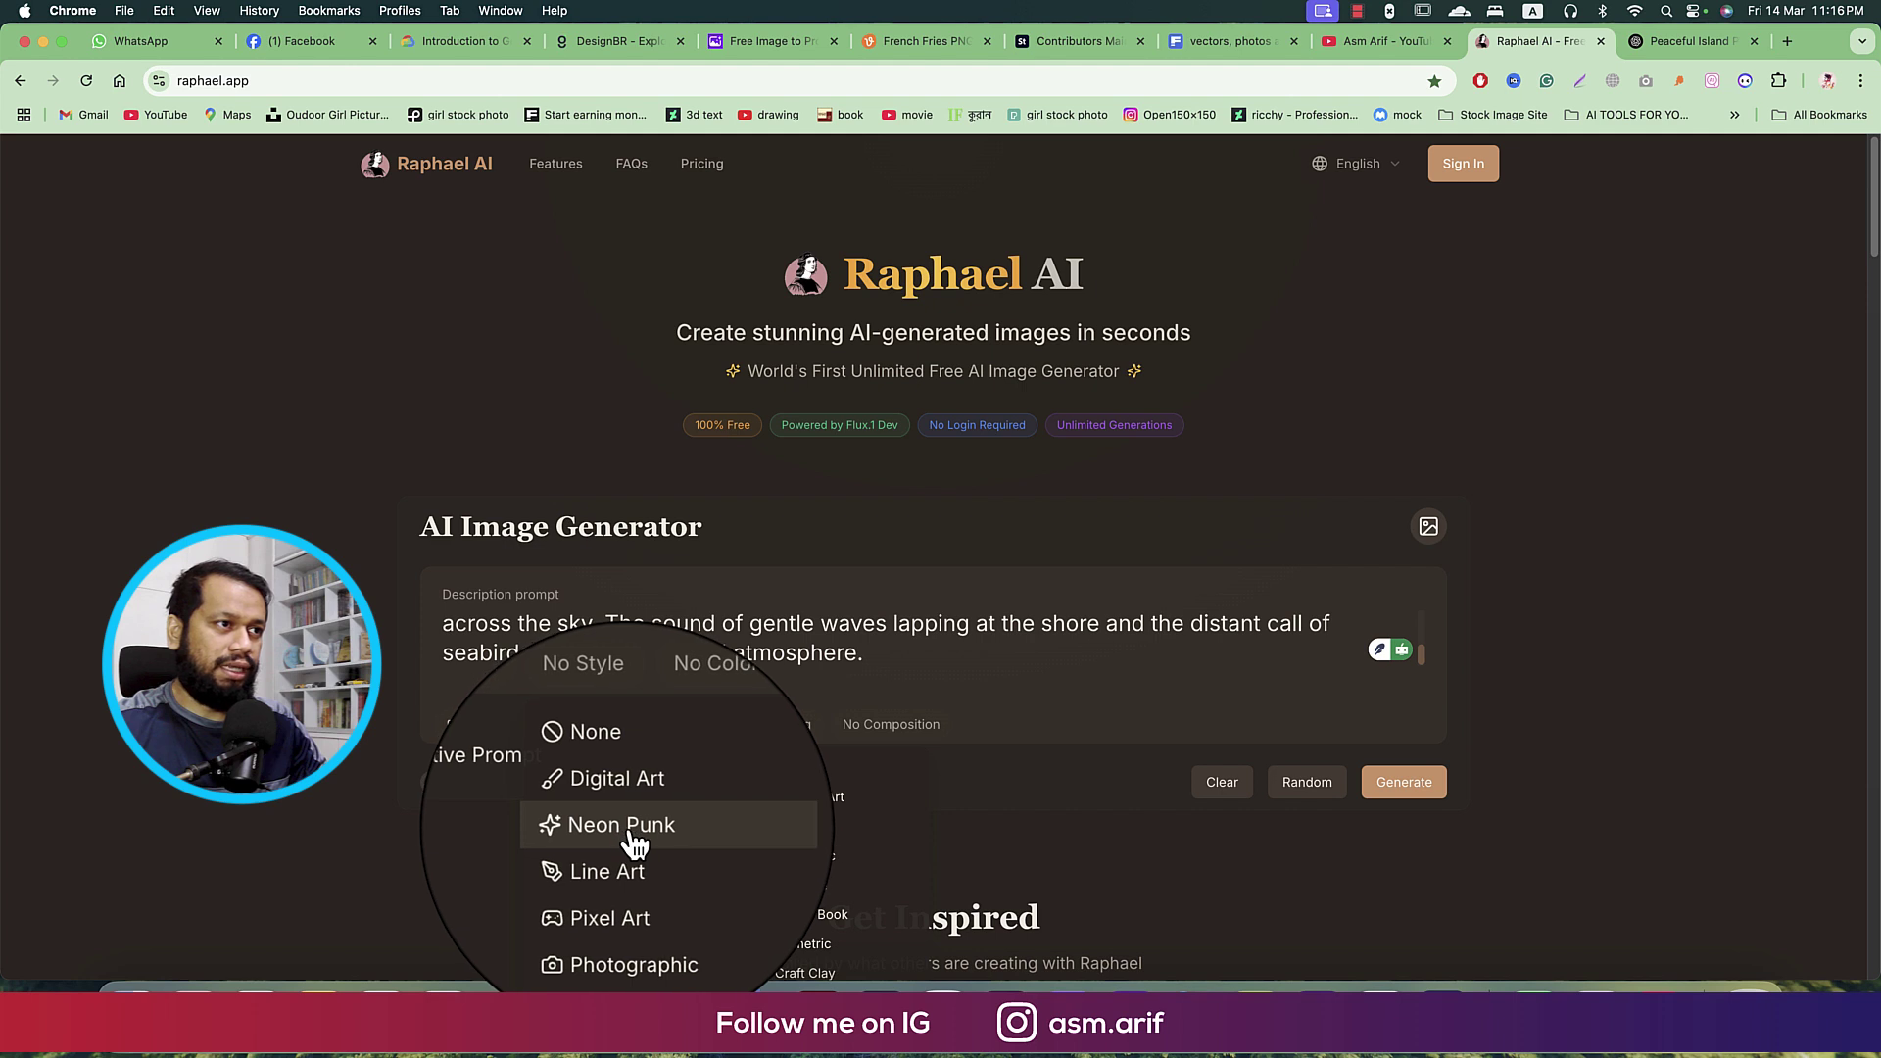
pyautogui.scroll(-1, 627, 837)
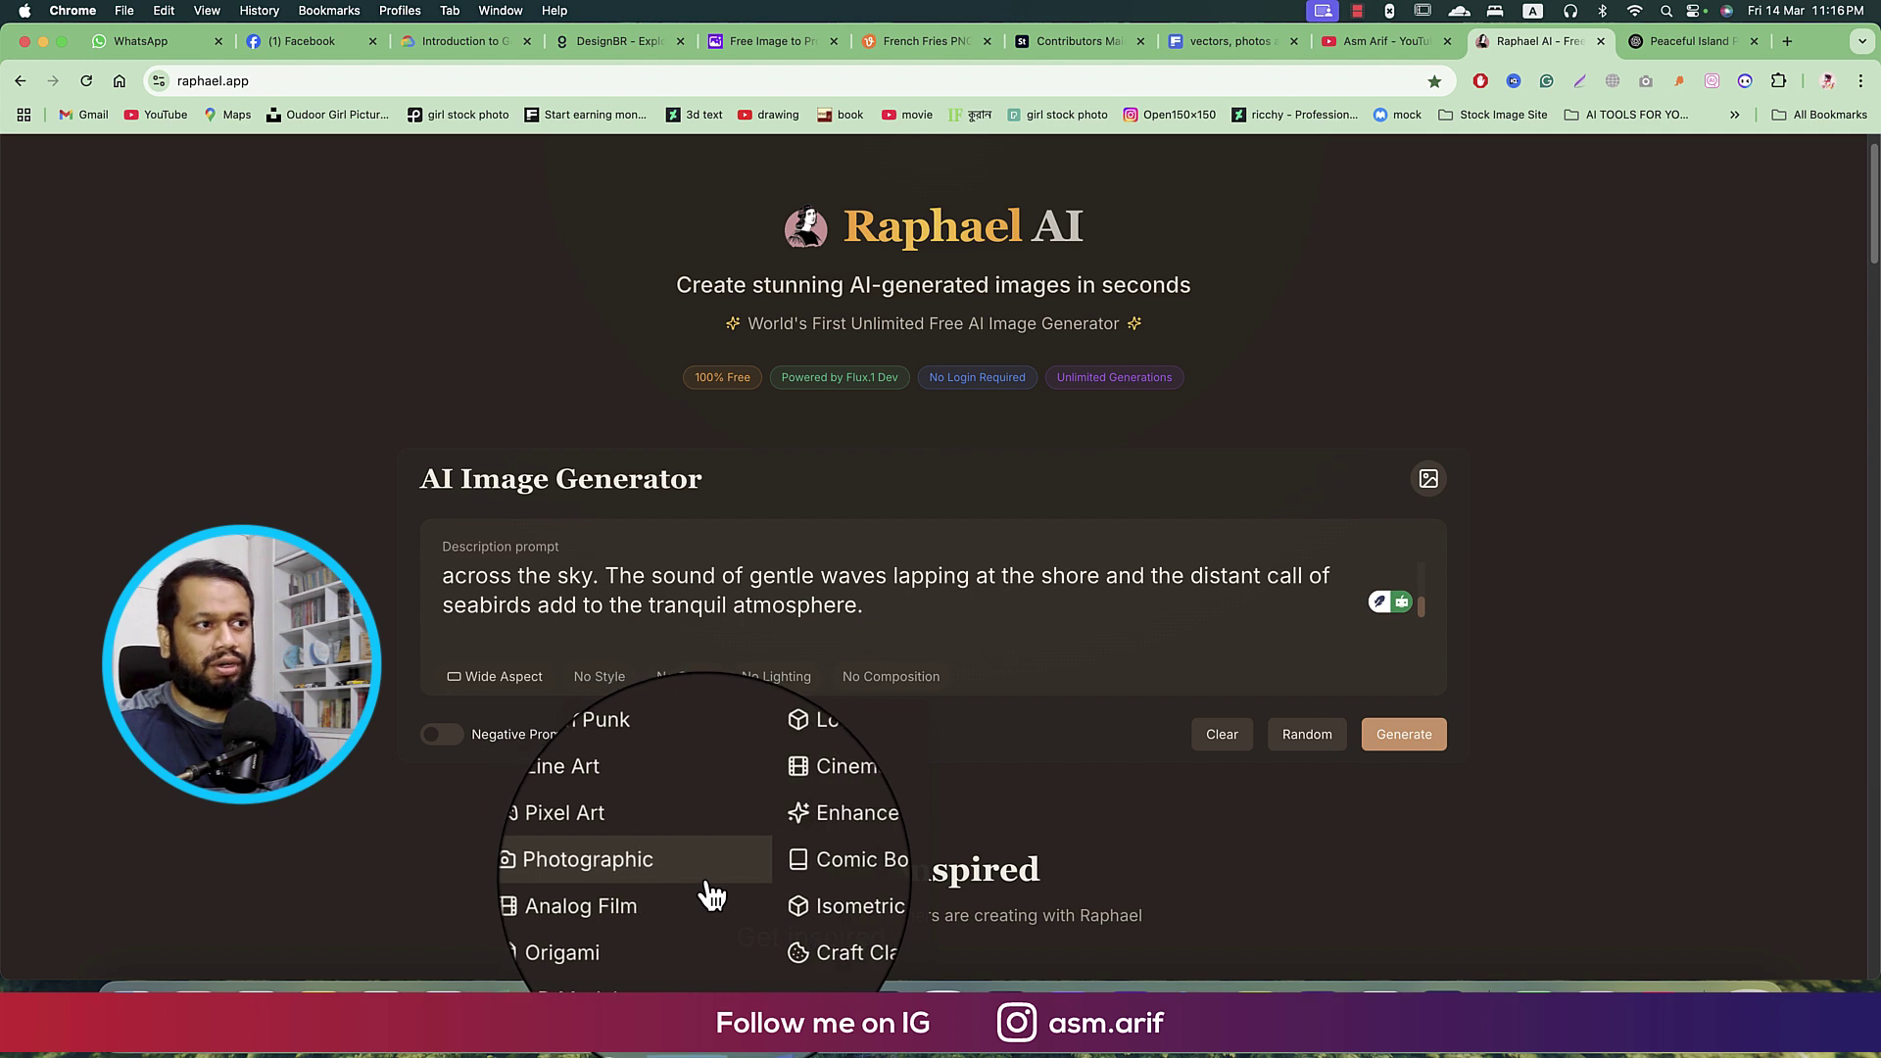
pyautogui.click(653, 878)
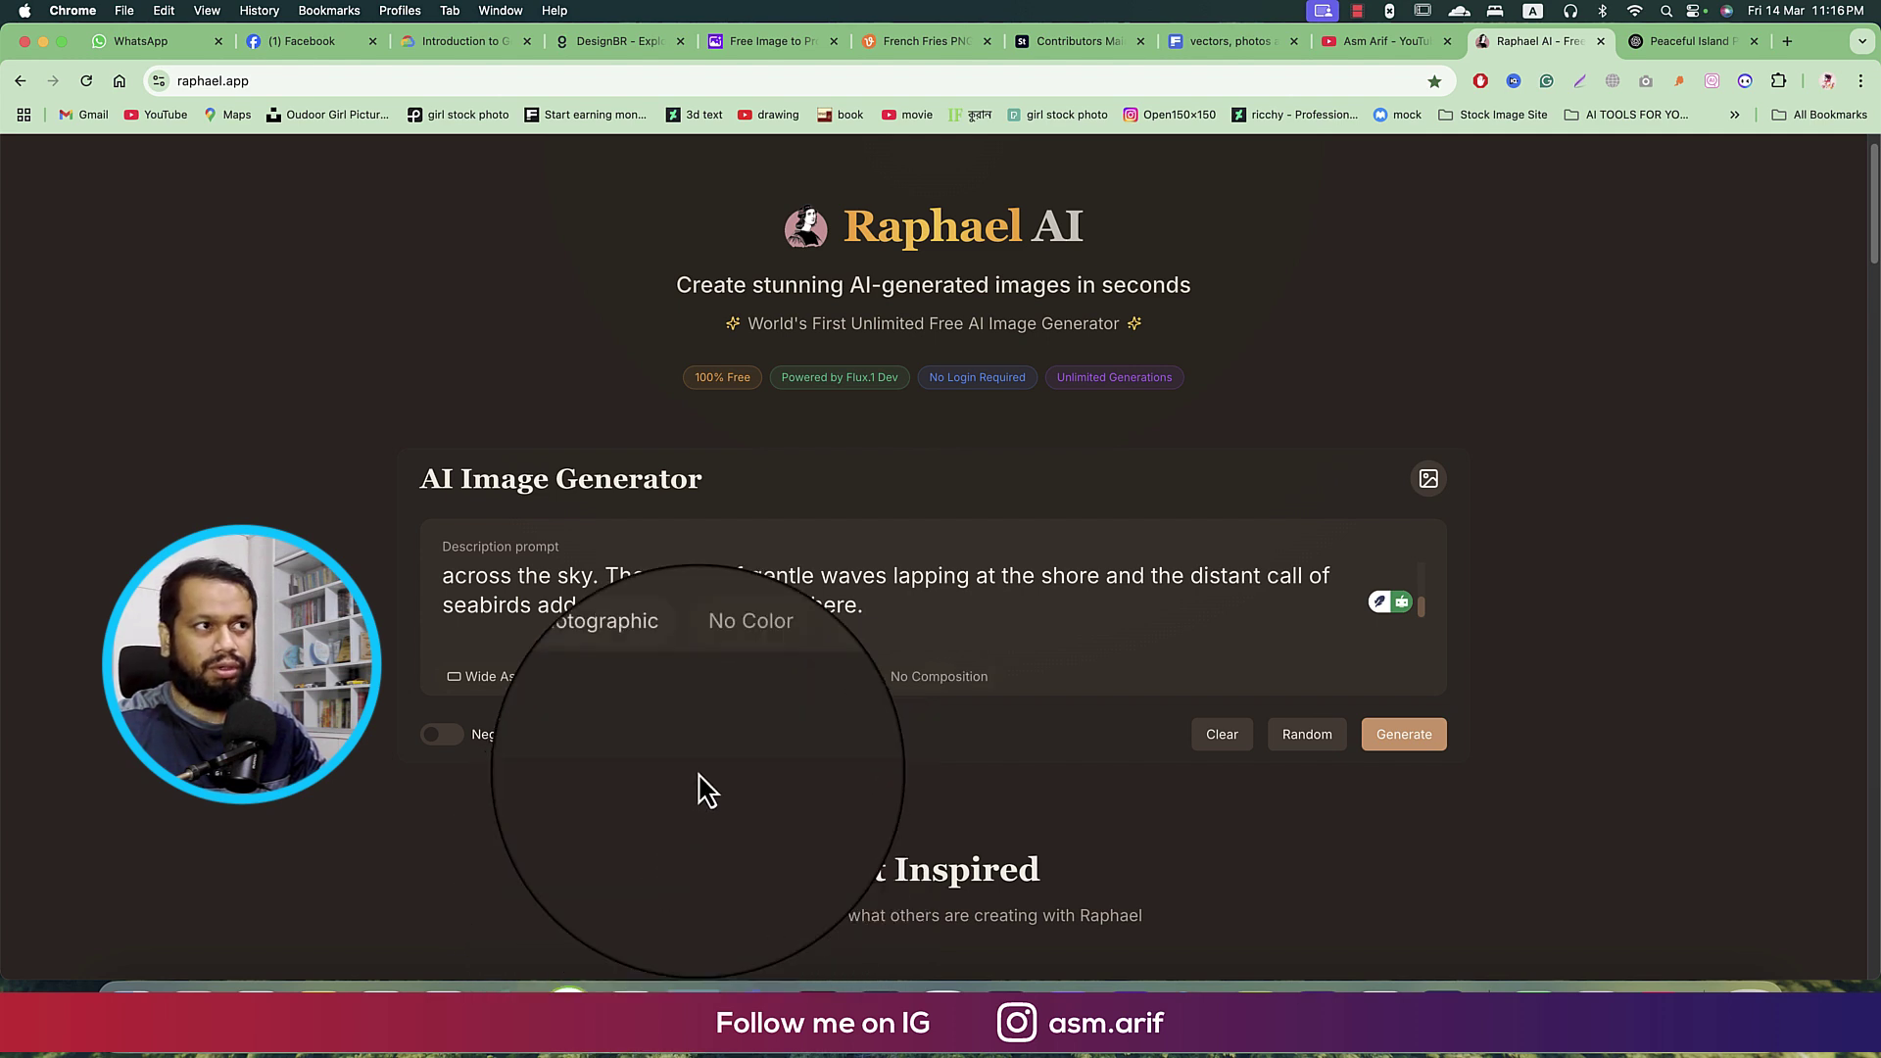
# - Add Vibrant Colors and Wide Angle composition, then start generating the island images
pyautogui.click(730, 678)
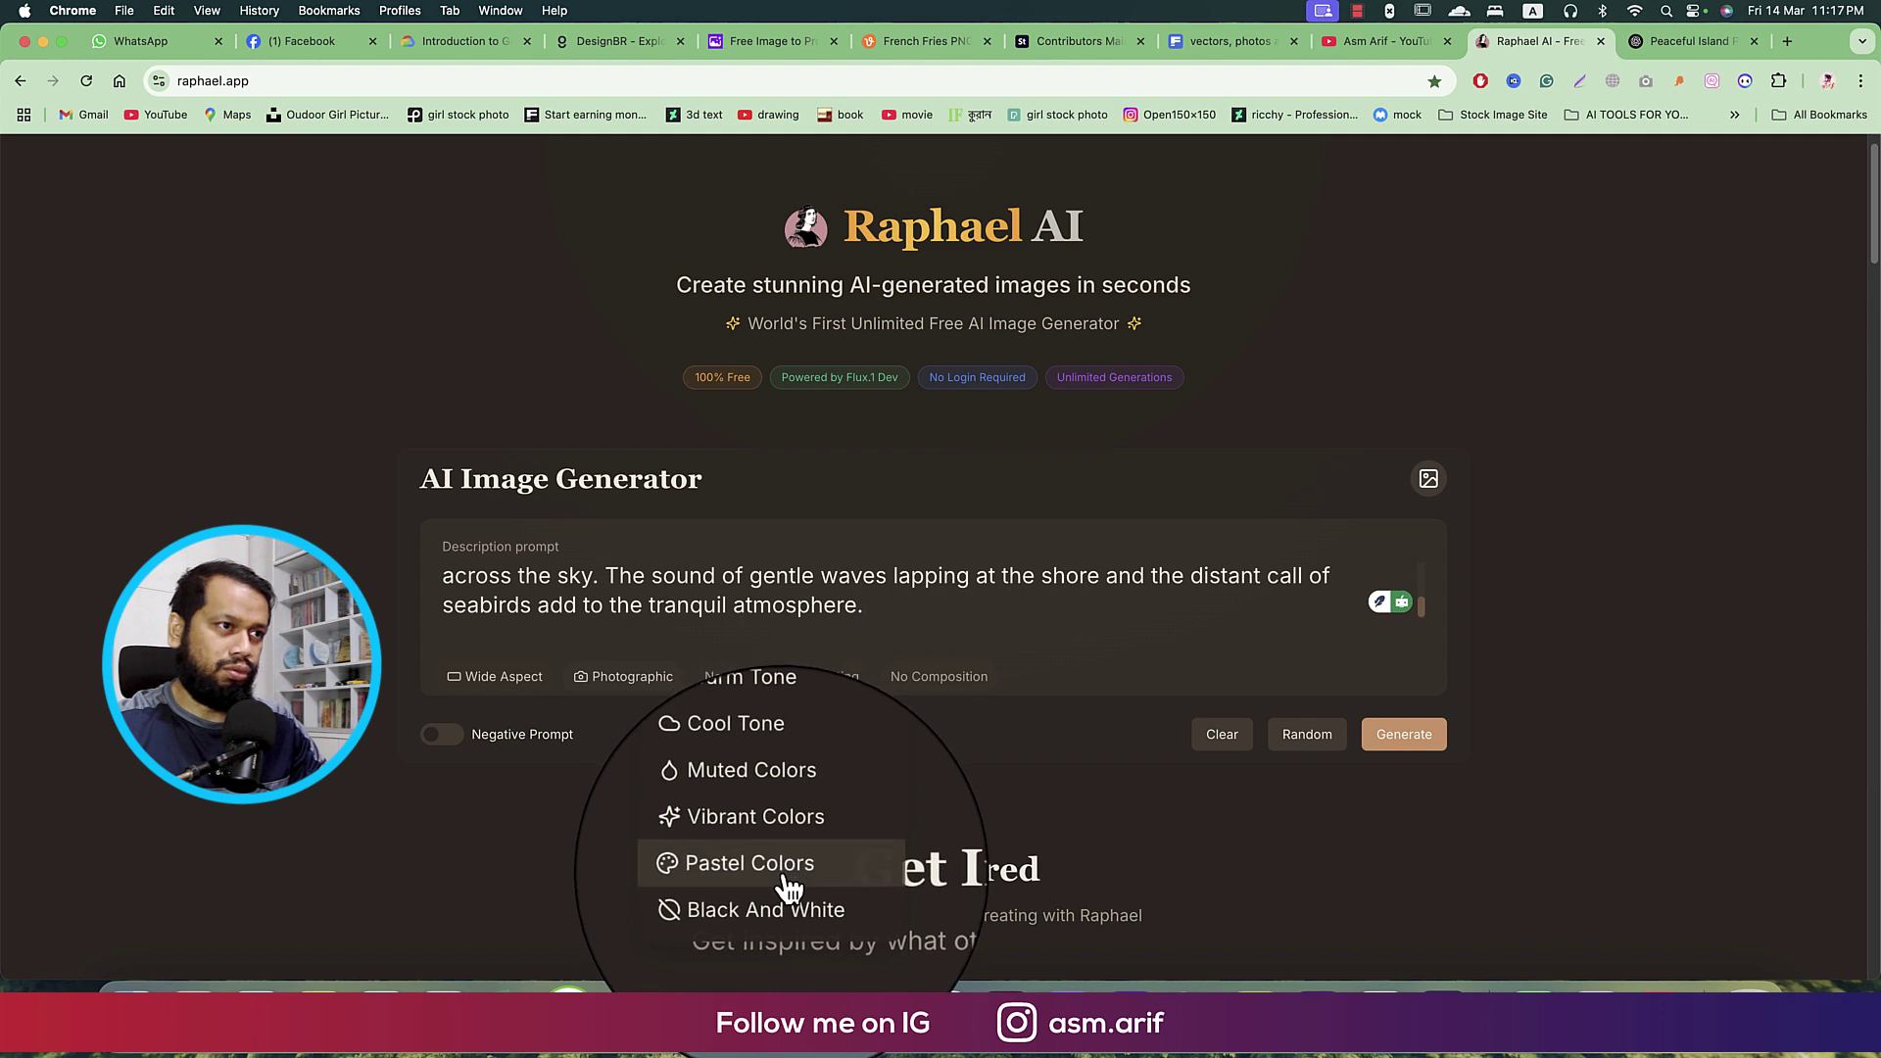
pyautogui.click(674, 850)
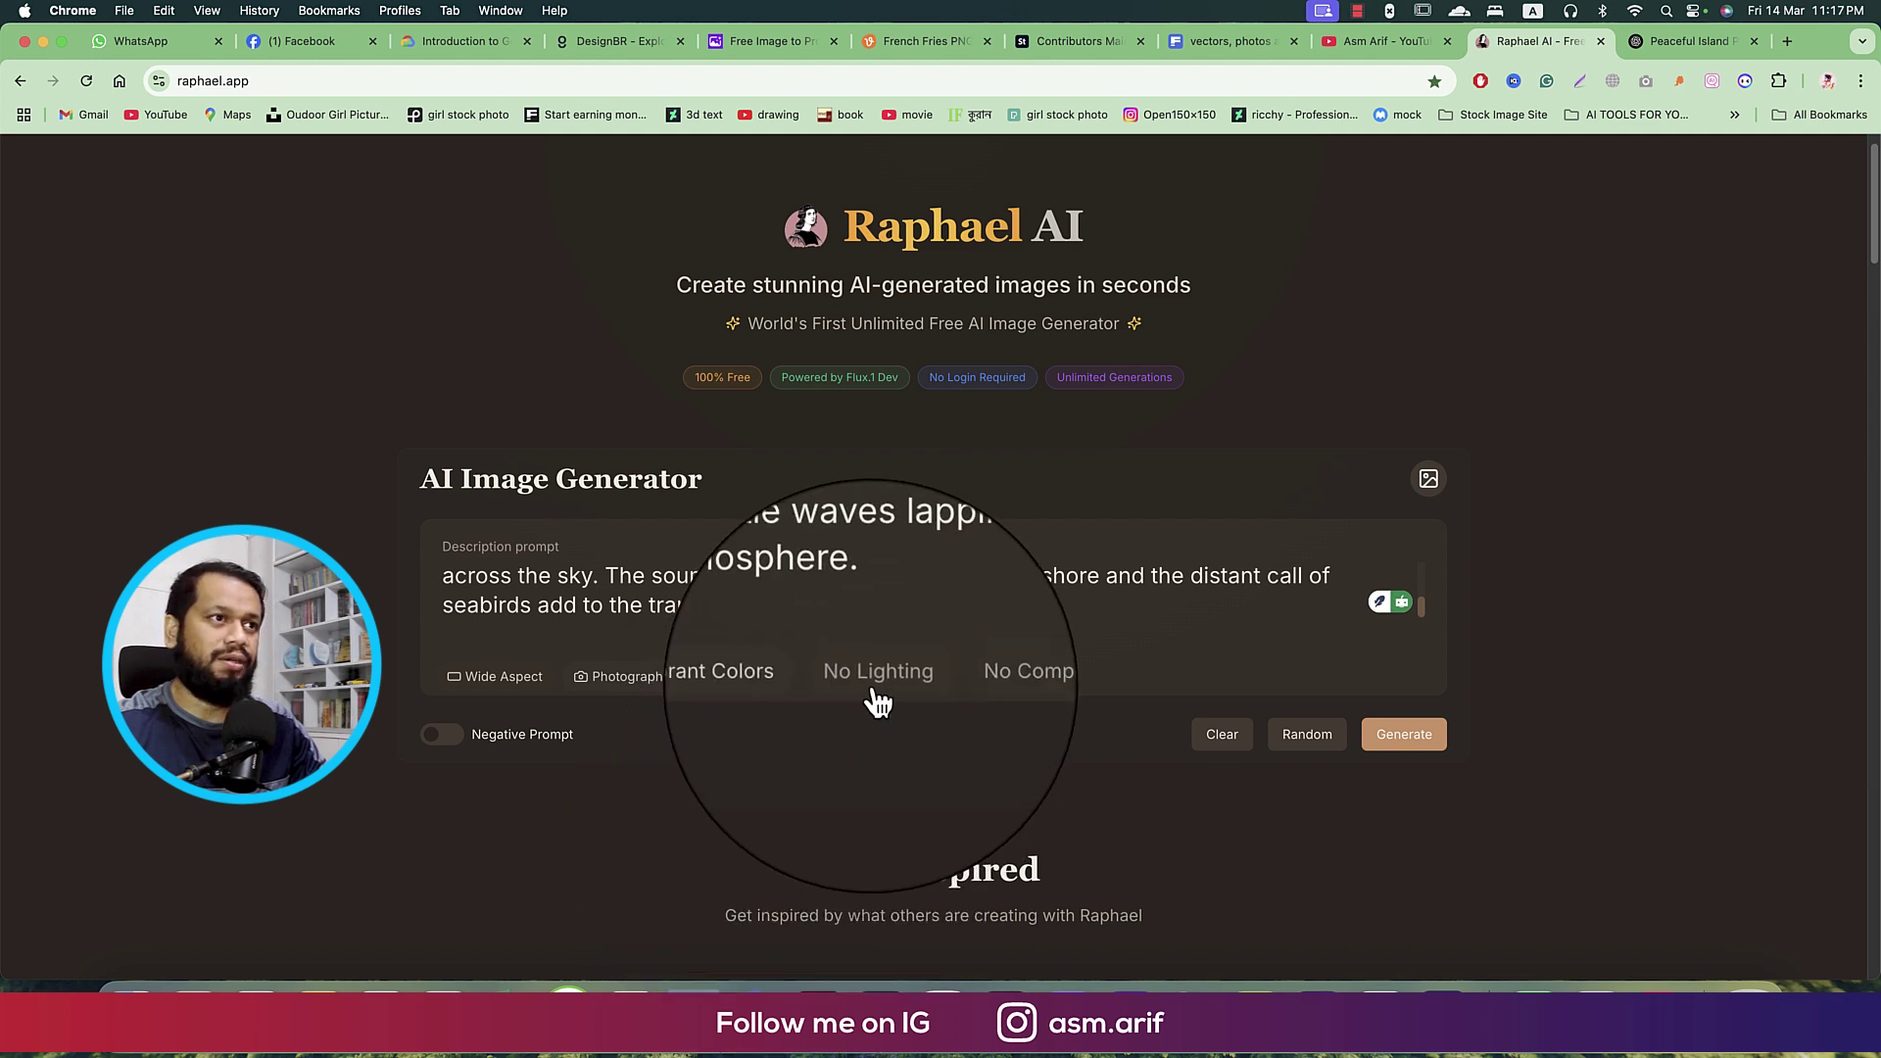
pyautogui.click(880, 690)
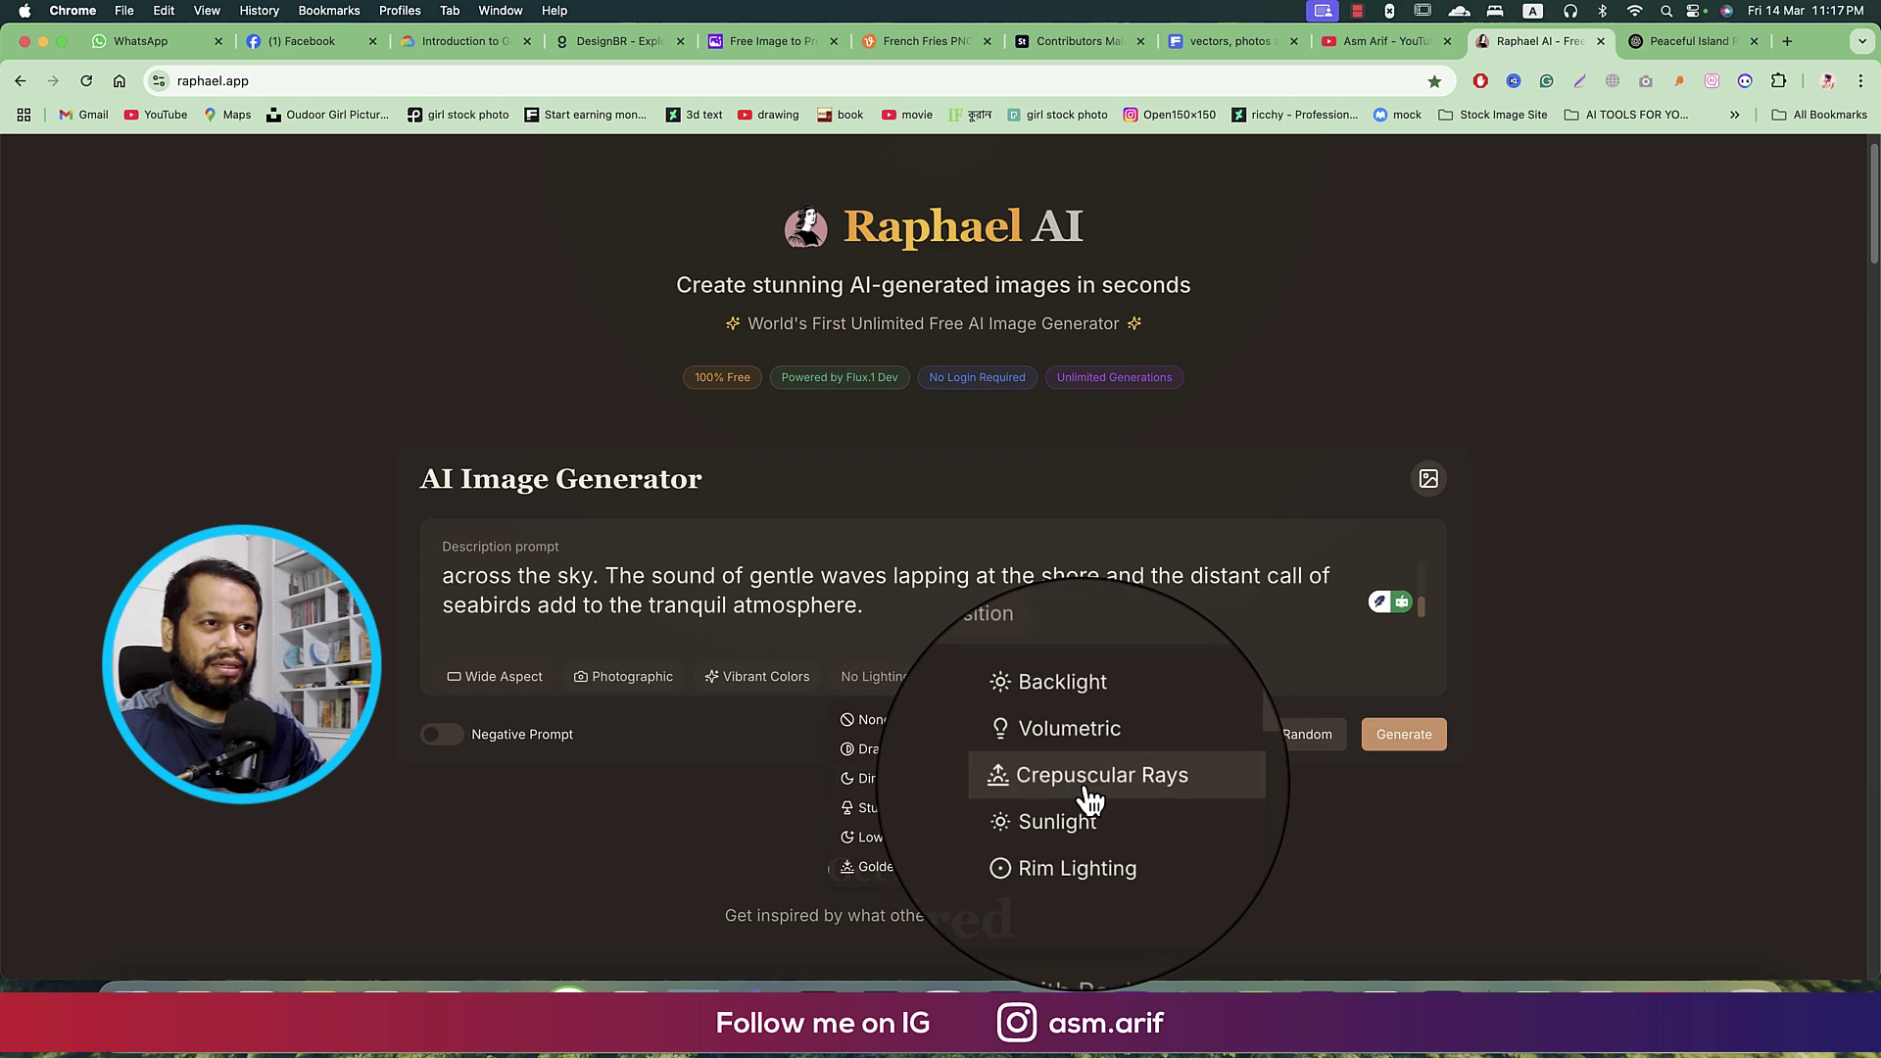
pyautogui.click(867, 734)
pyautogui.click(987, 687)
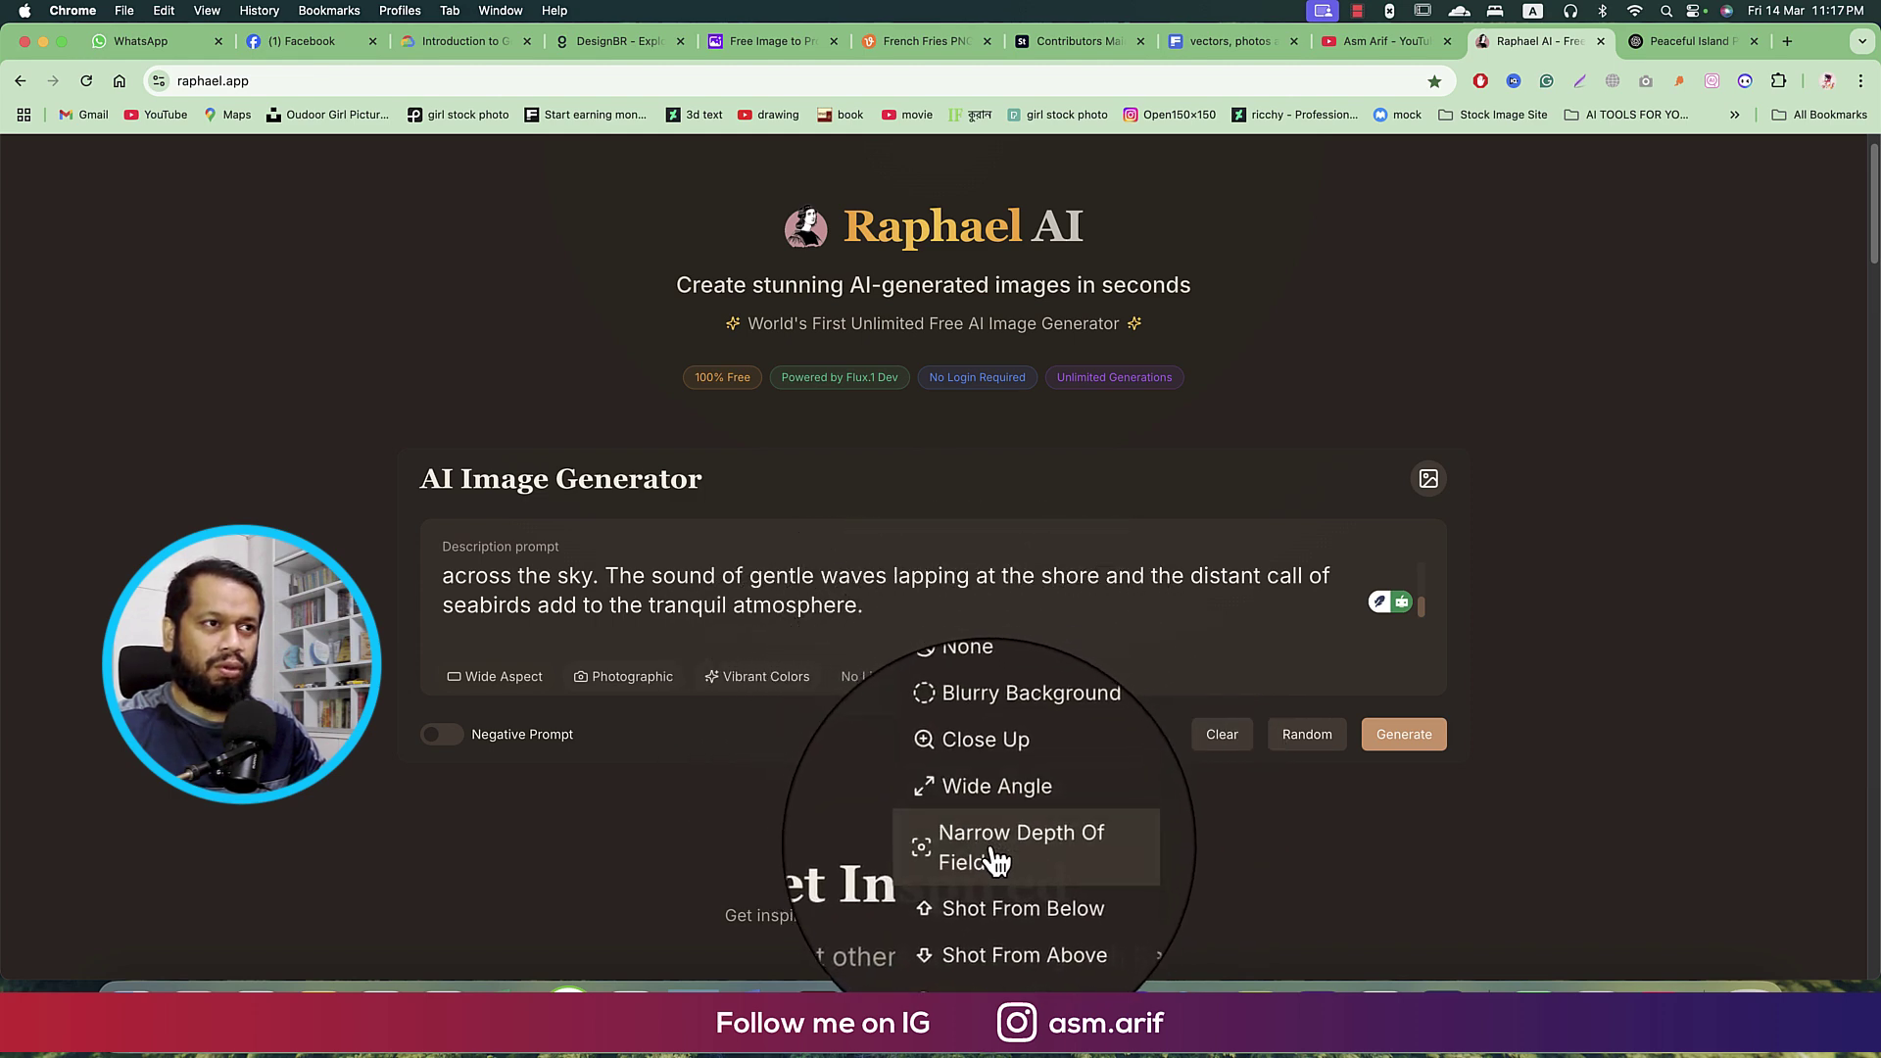
pyautogui.click(999, 796)
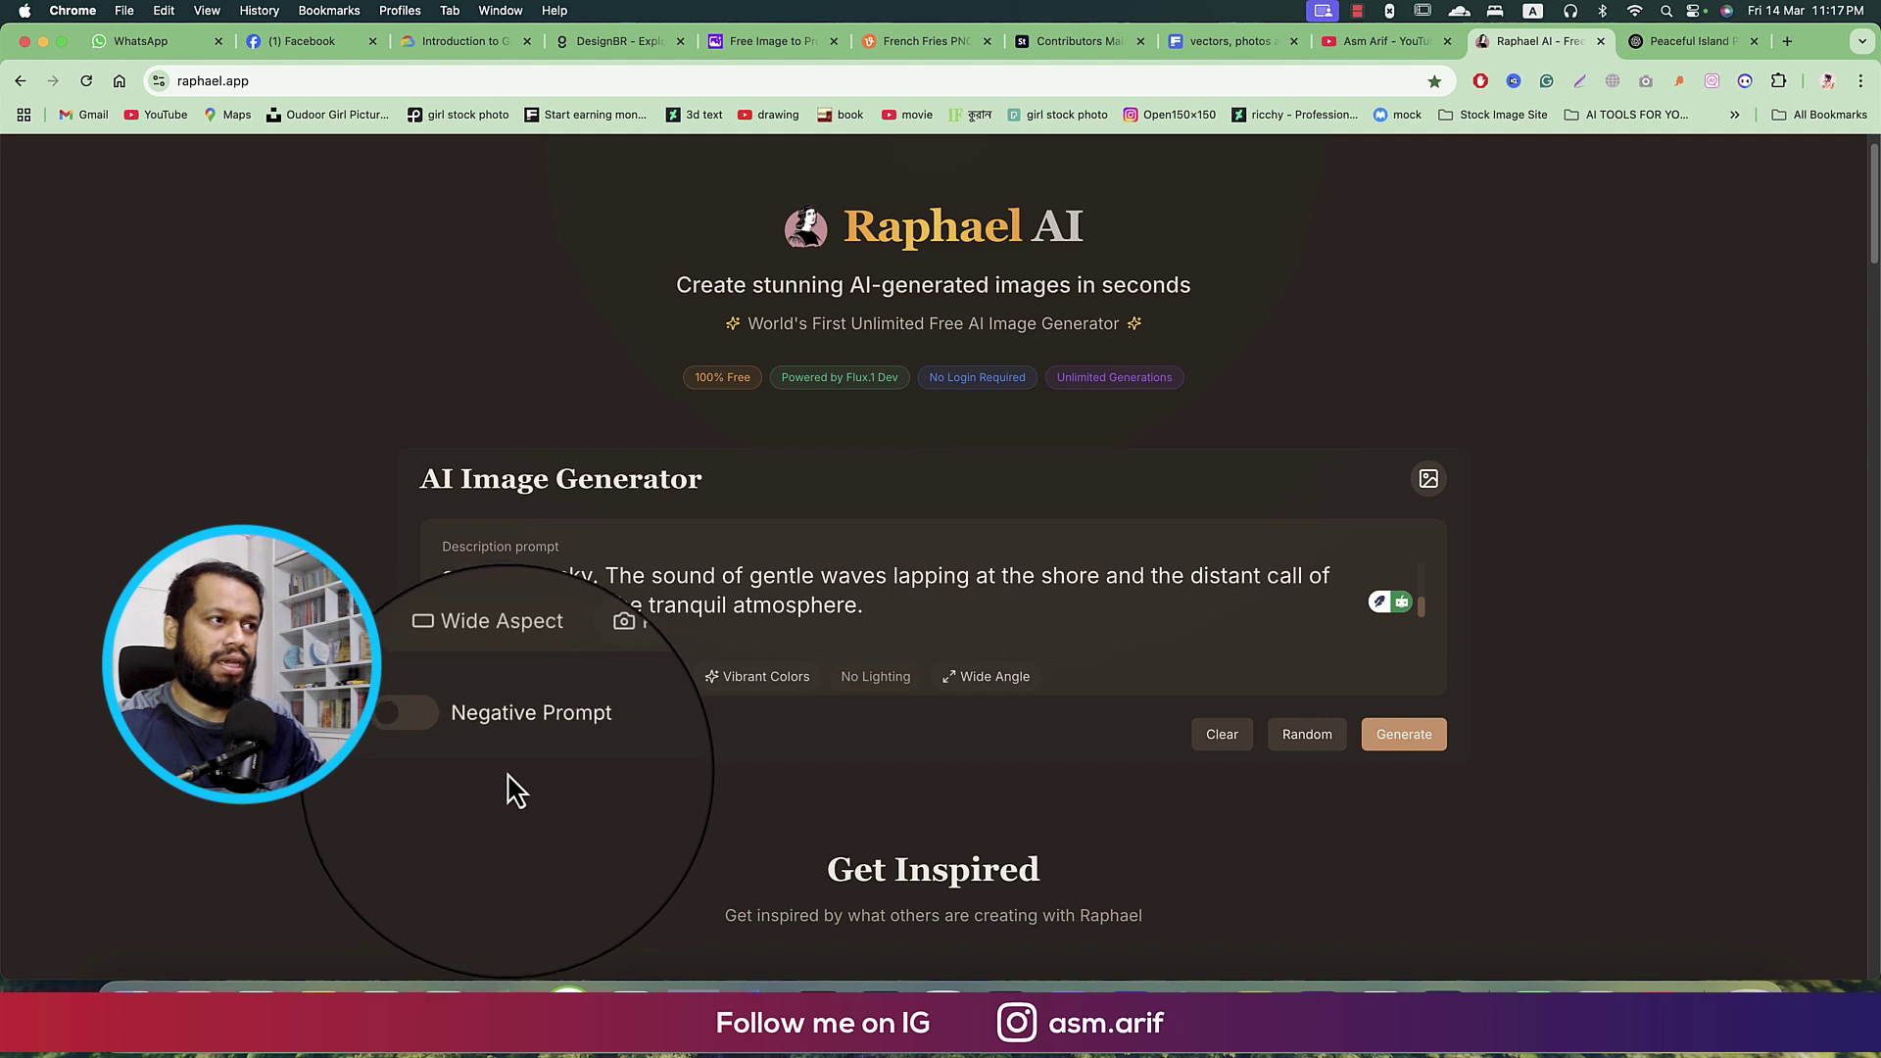
pyautogui.scroll(-1, 685, 803)
pyautogui.scroll(-2, 688, 811)
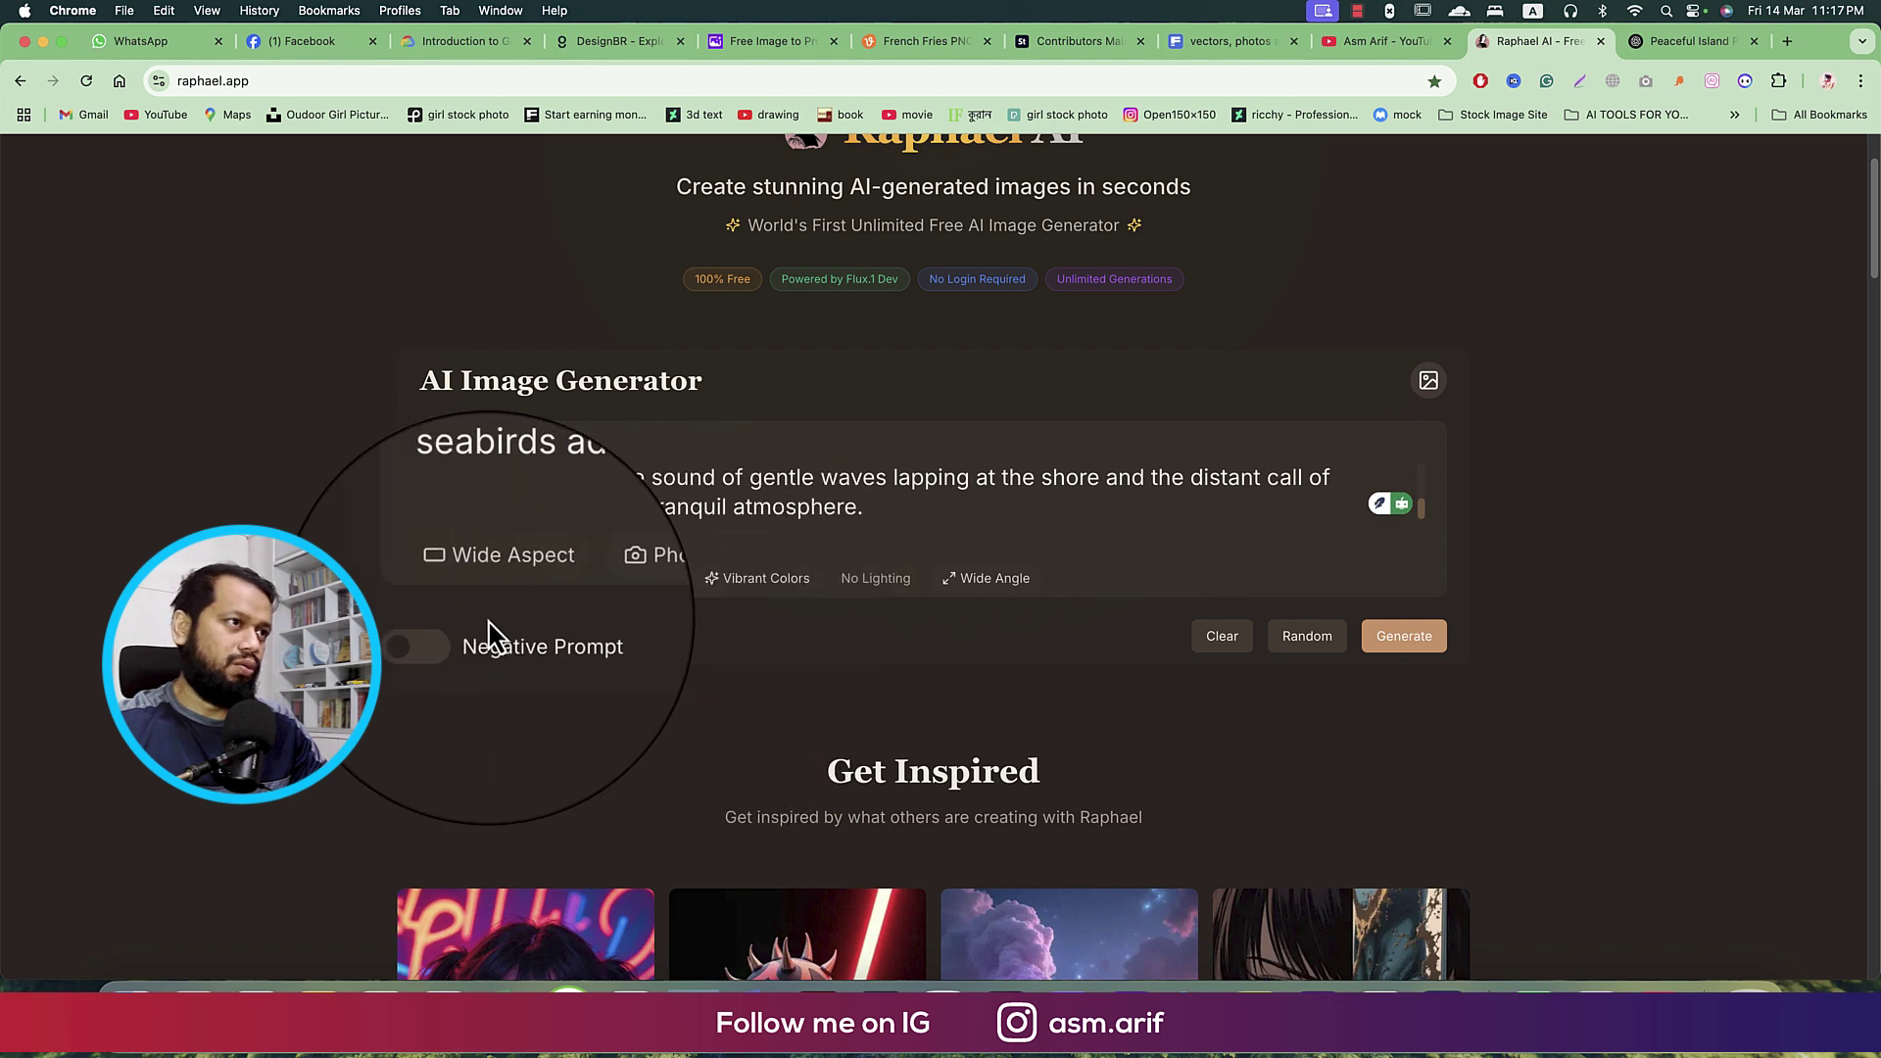
pyautogui.click(1421, 652)
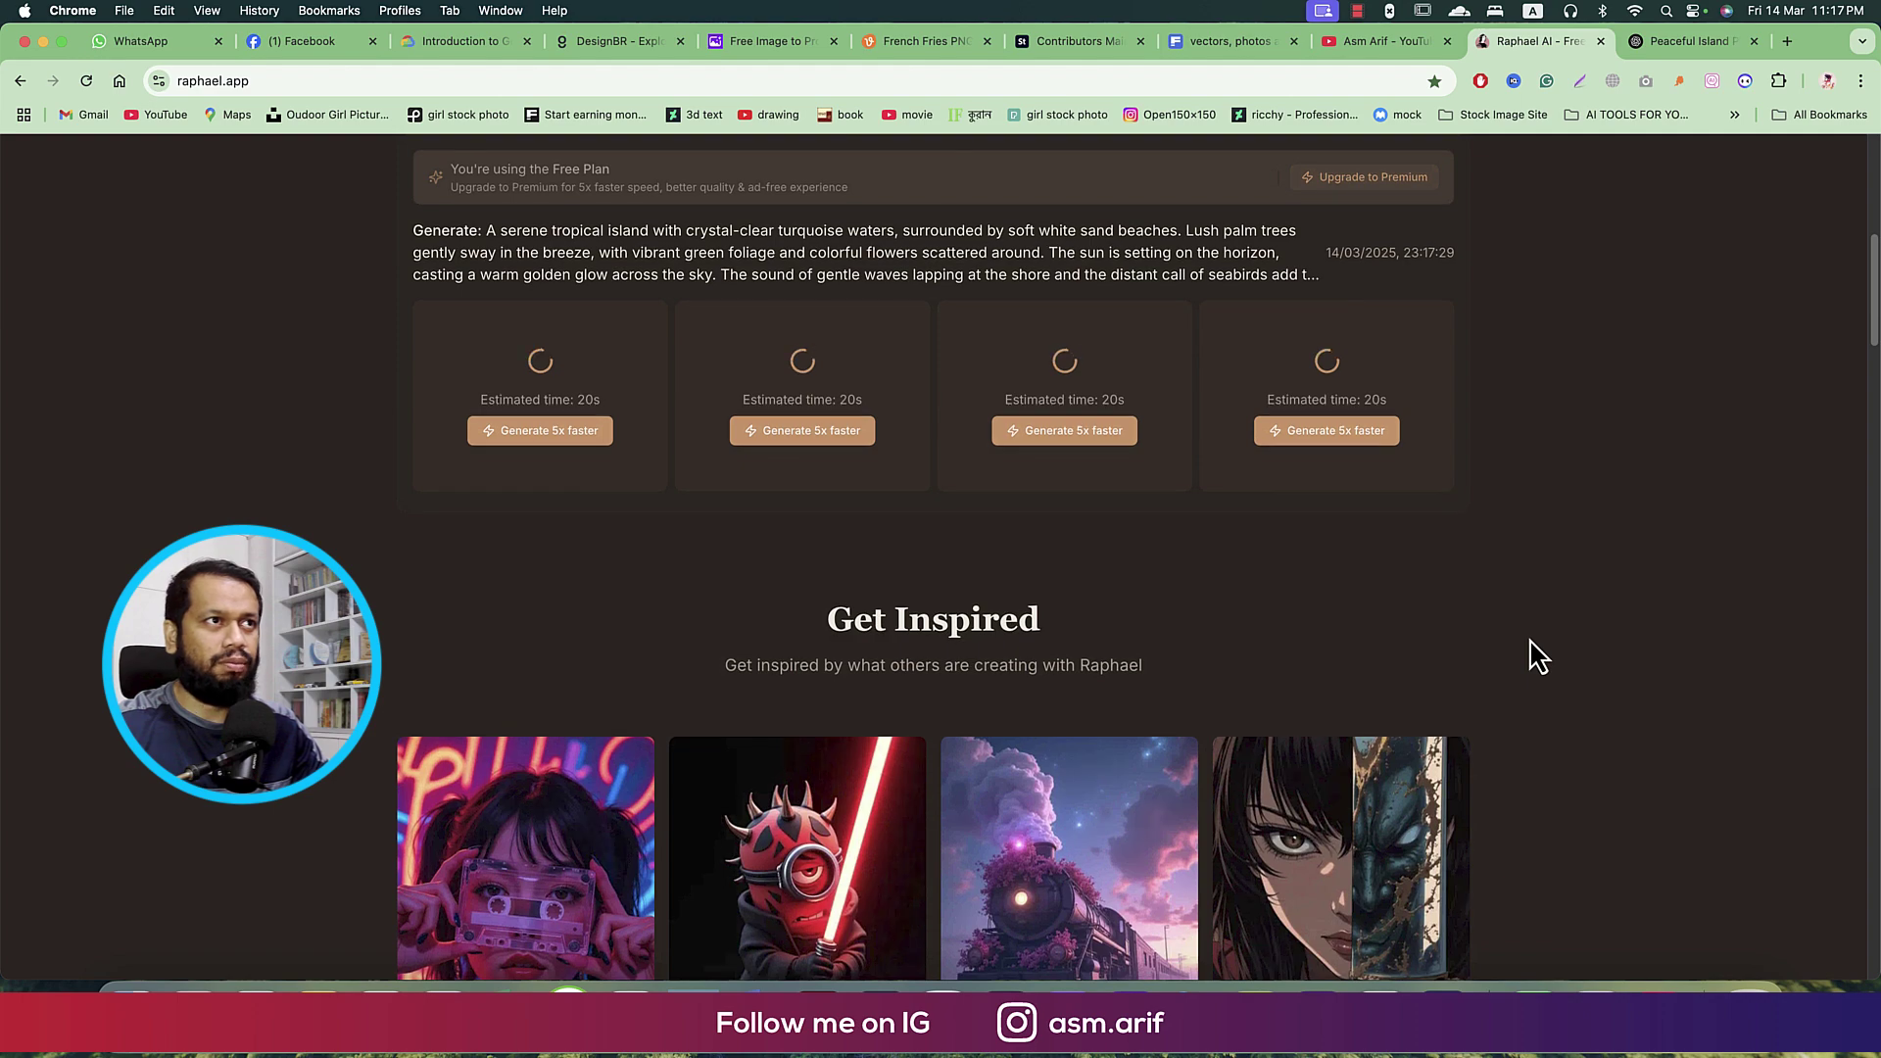
# - Wait for the island images and preview the first finished one enlarged
pyautogui.scroll(1, 882, 646)
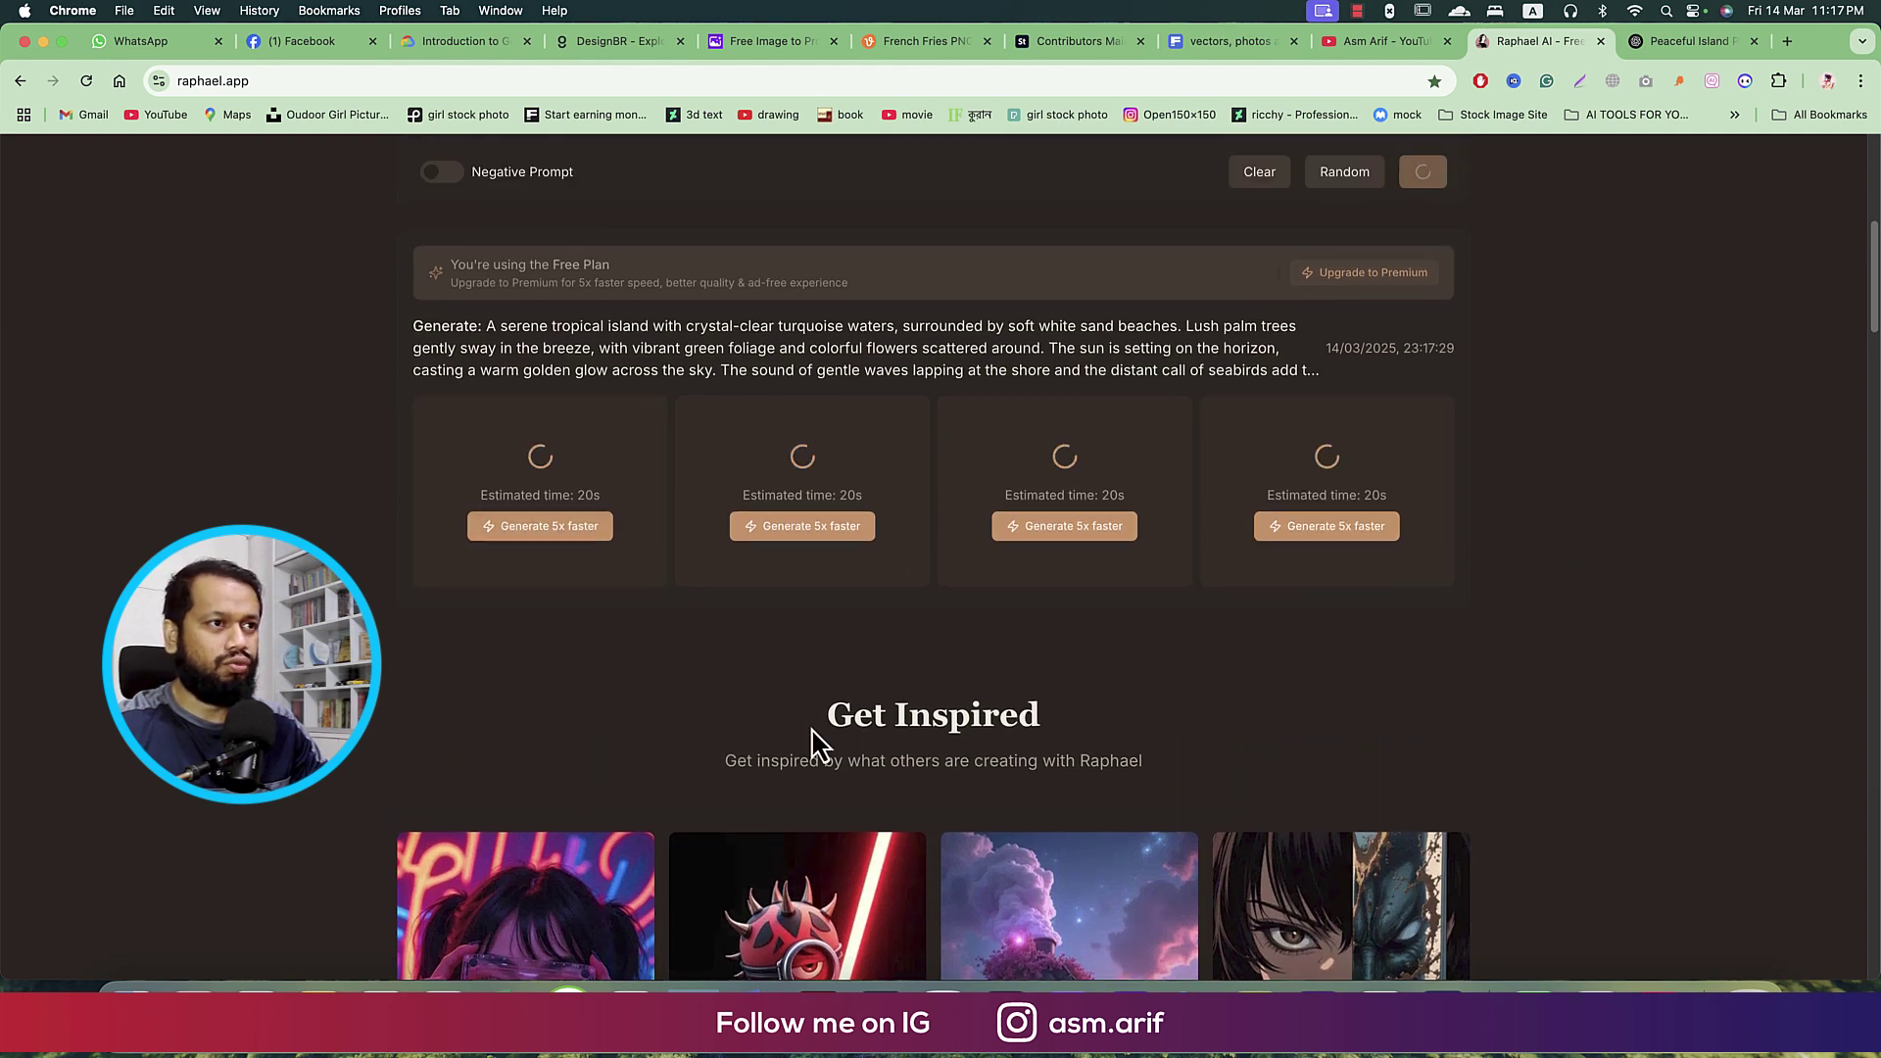
pyautogui.scroll(-6, 821, 745)
pyautogui.scroll(-6, 818, 744)
pyautogui.scroll(-5, 817, 744)
pyautogui.scroll(-1, 817, 745)
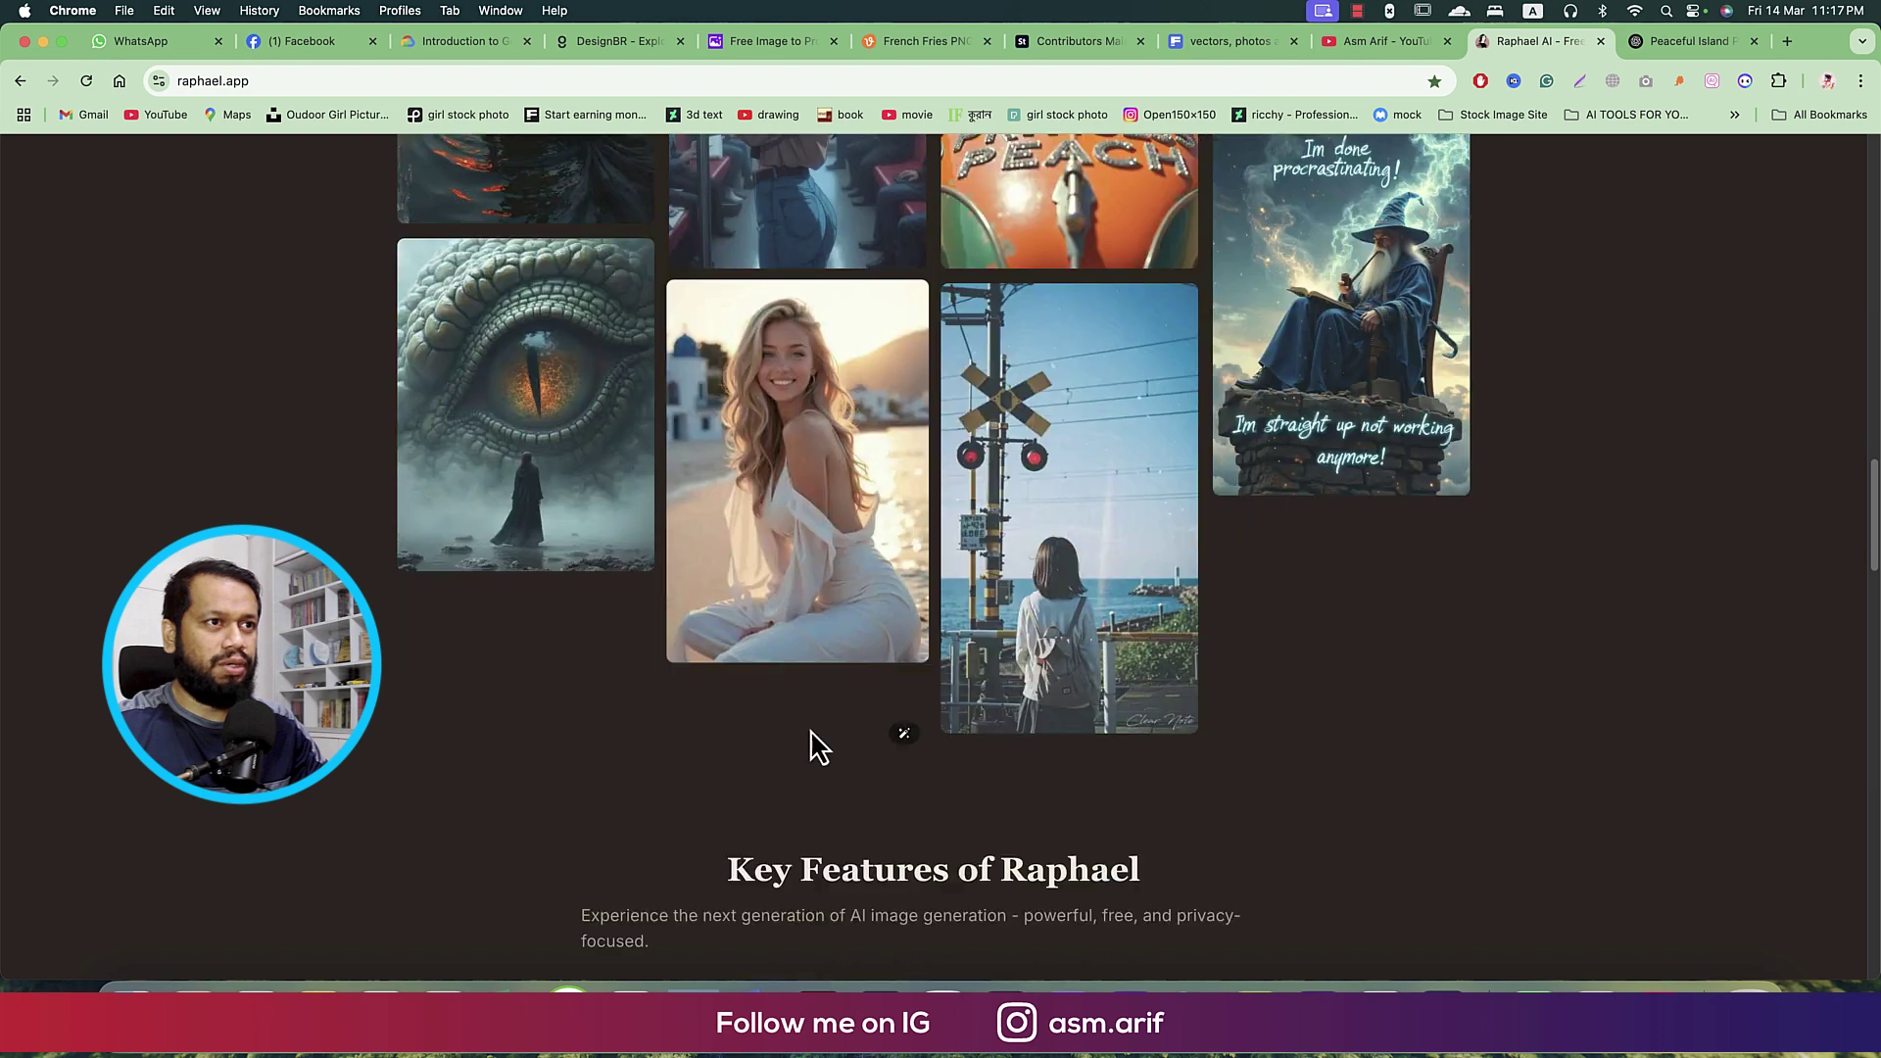
pyautogui.scroll(-2, 818, 745)
pyautogui.scroll(4, 818, 744)
pyautogui.scroll(5, 818, 750)
pyautogui.scroll(5, 819, 750)
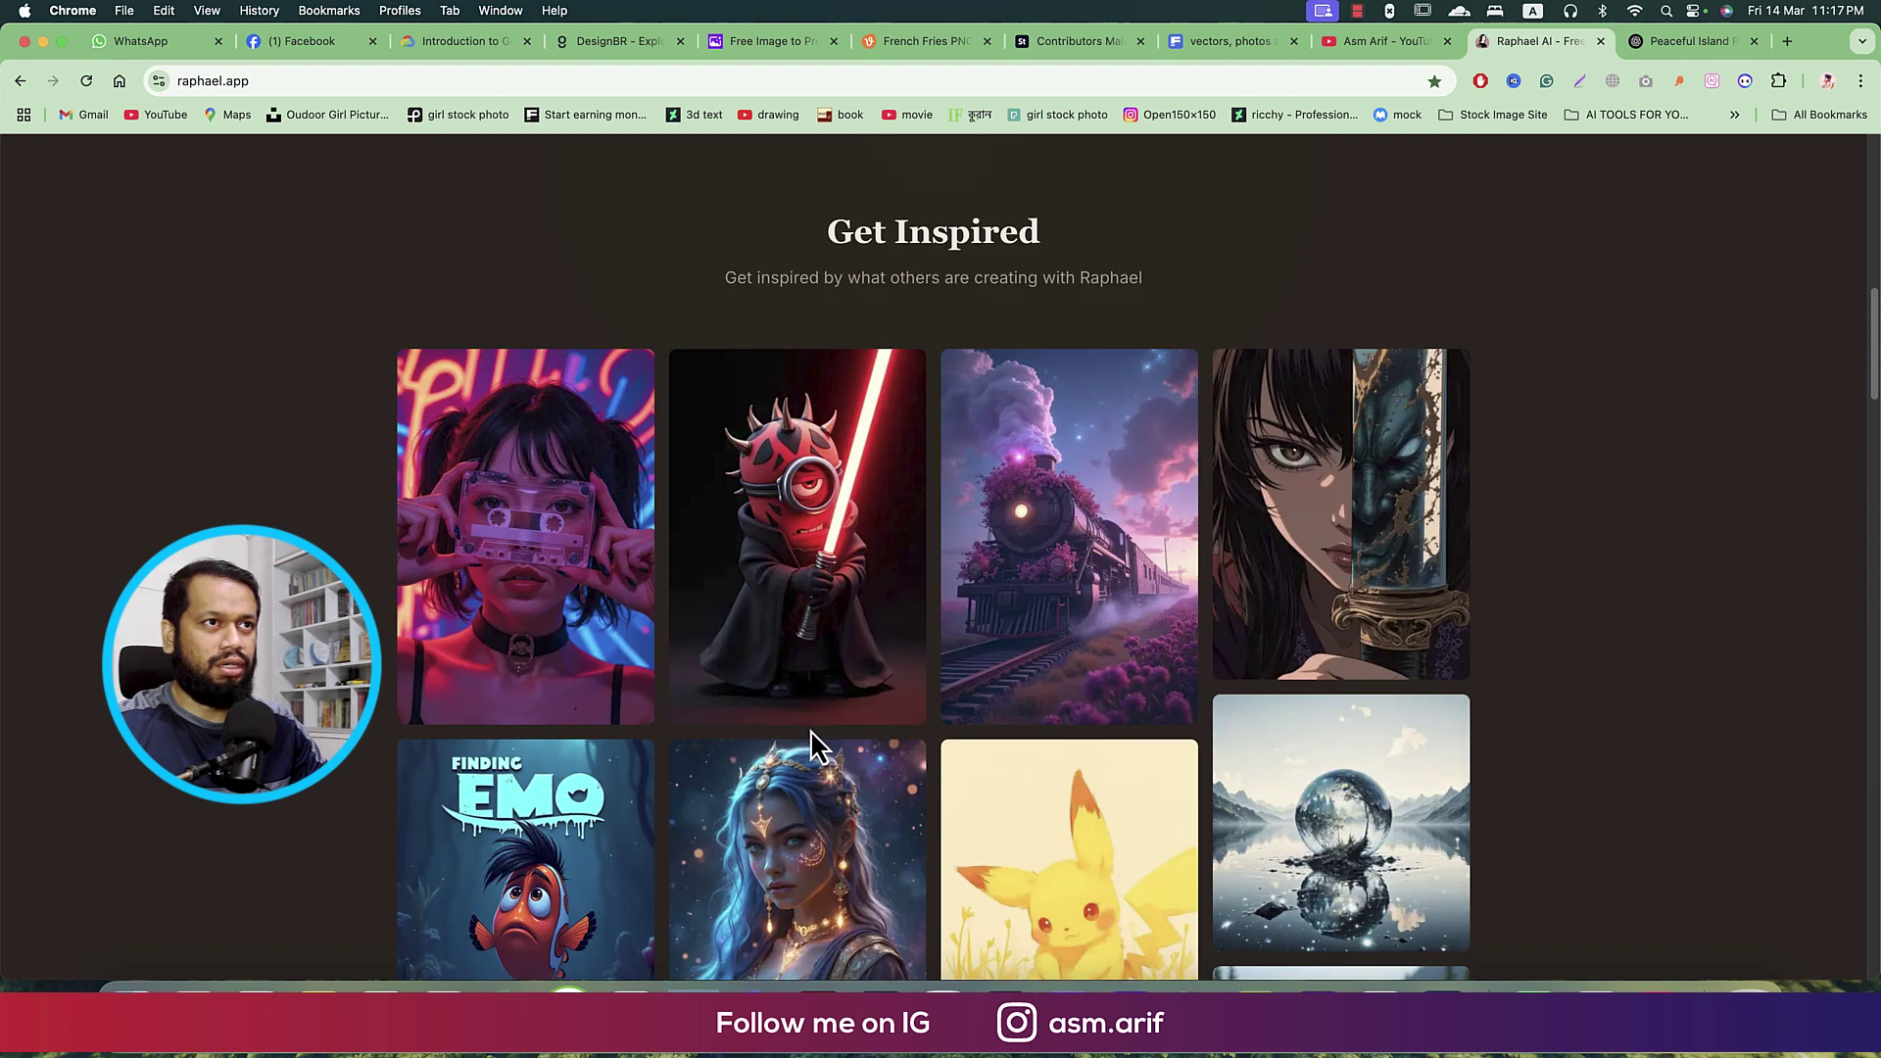
pyautogui.scroll(3, 762, 607)
pyautogui.scroll(3, 1048, 693)
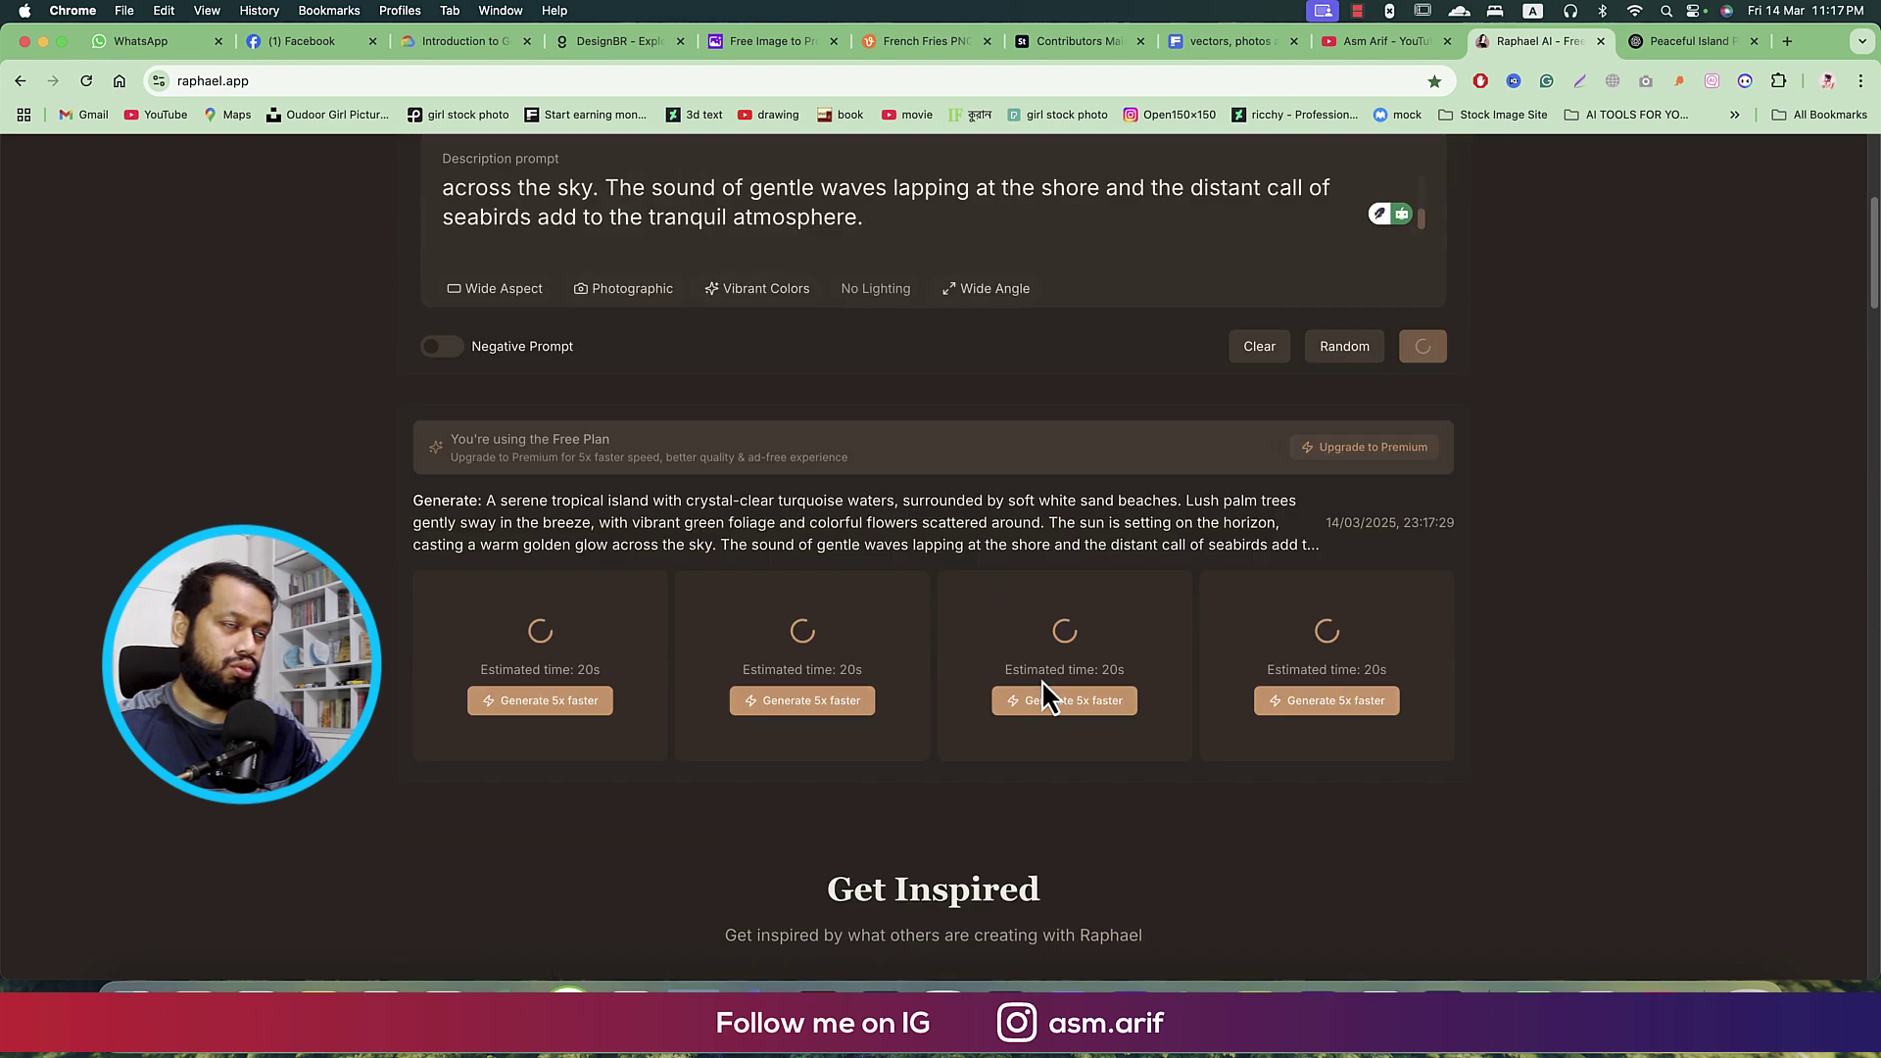
pyautogui.scroll(1, 1048, 692)
pyautogui.scroll(-1, 1048, 692)
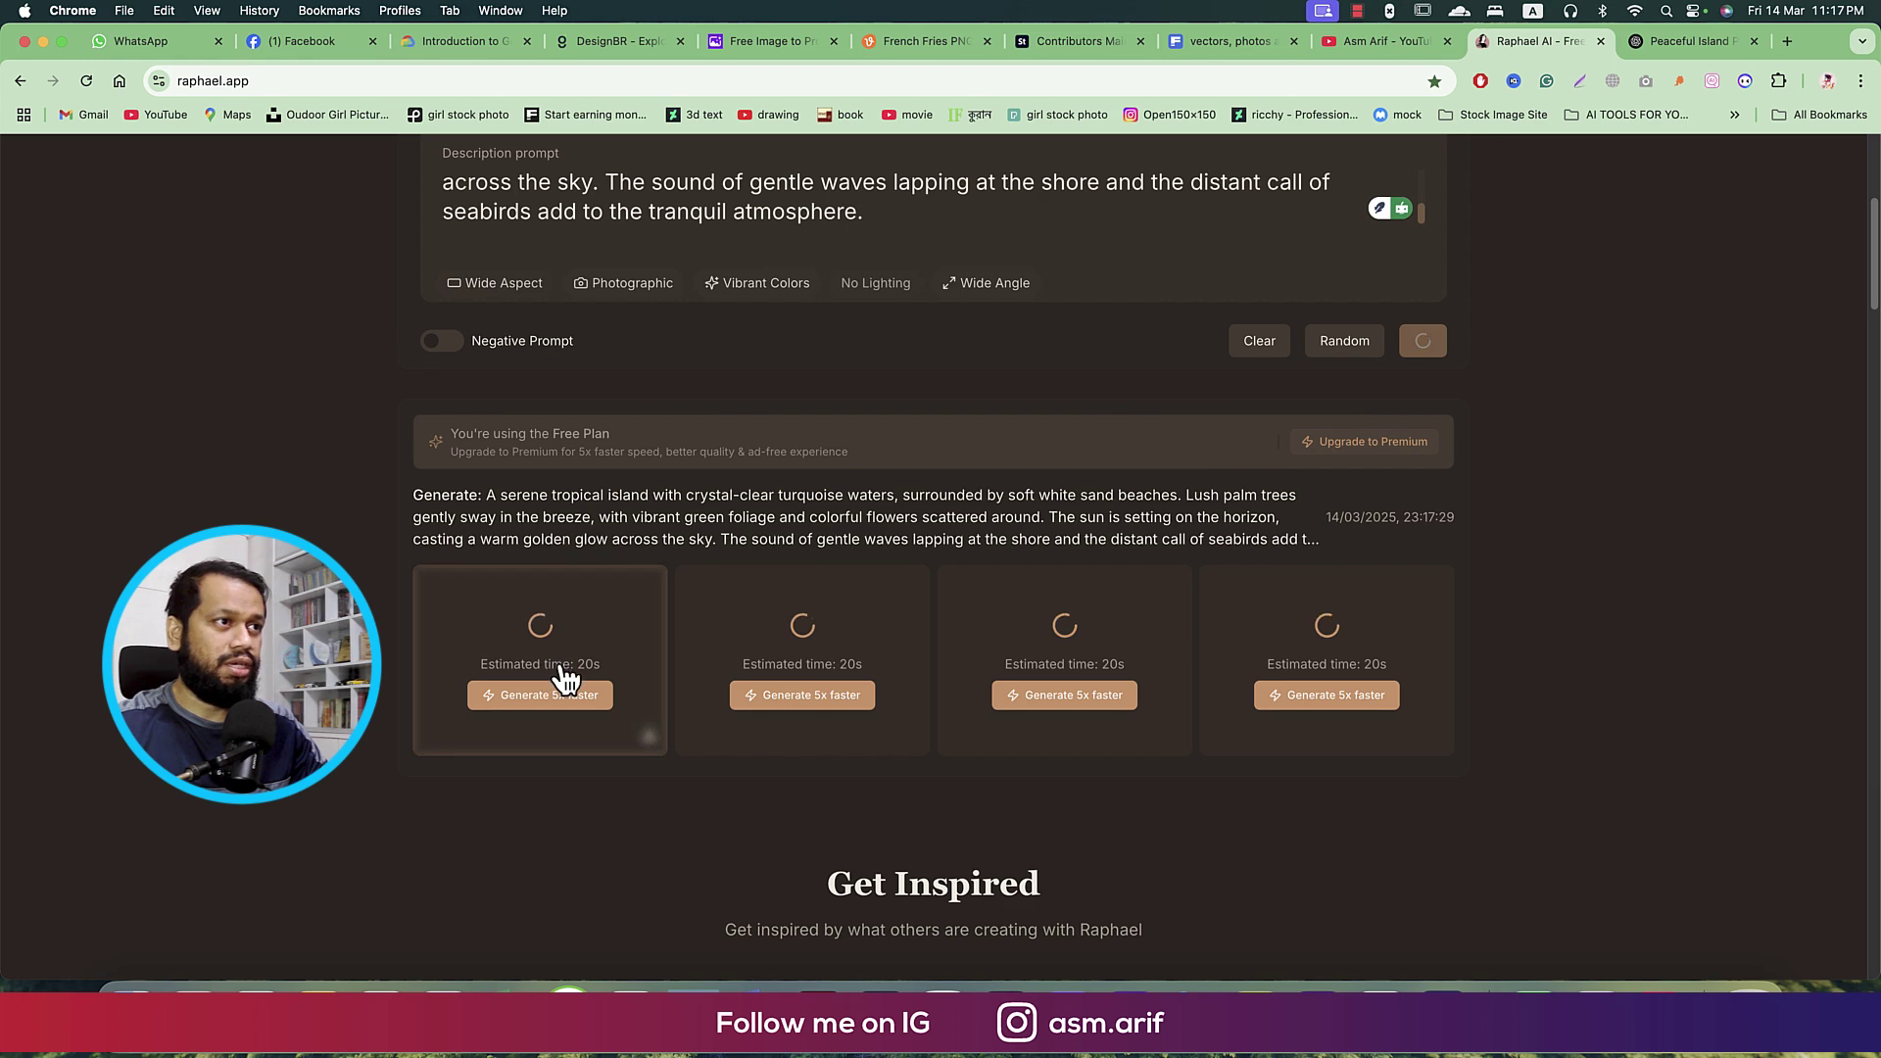
pyautogui.scroll(-3, 1317, 646)
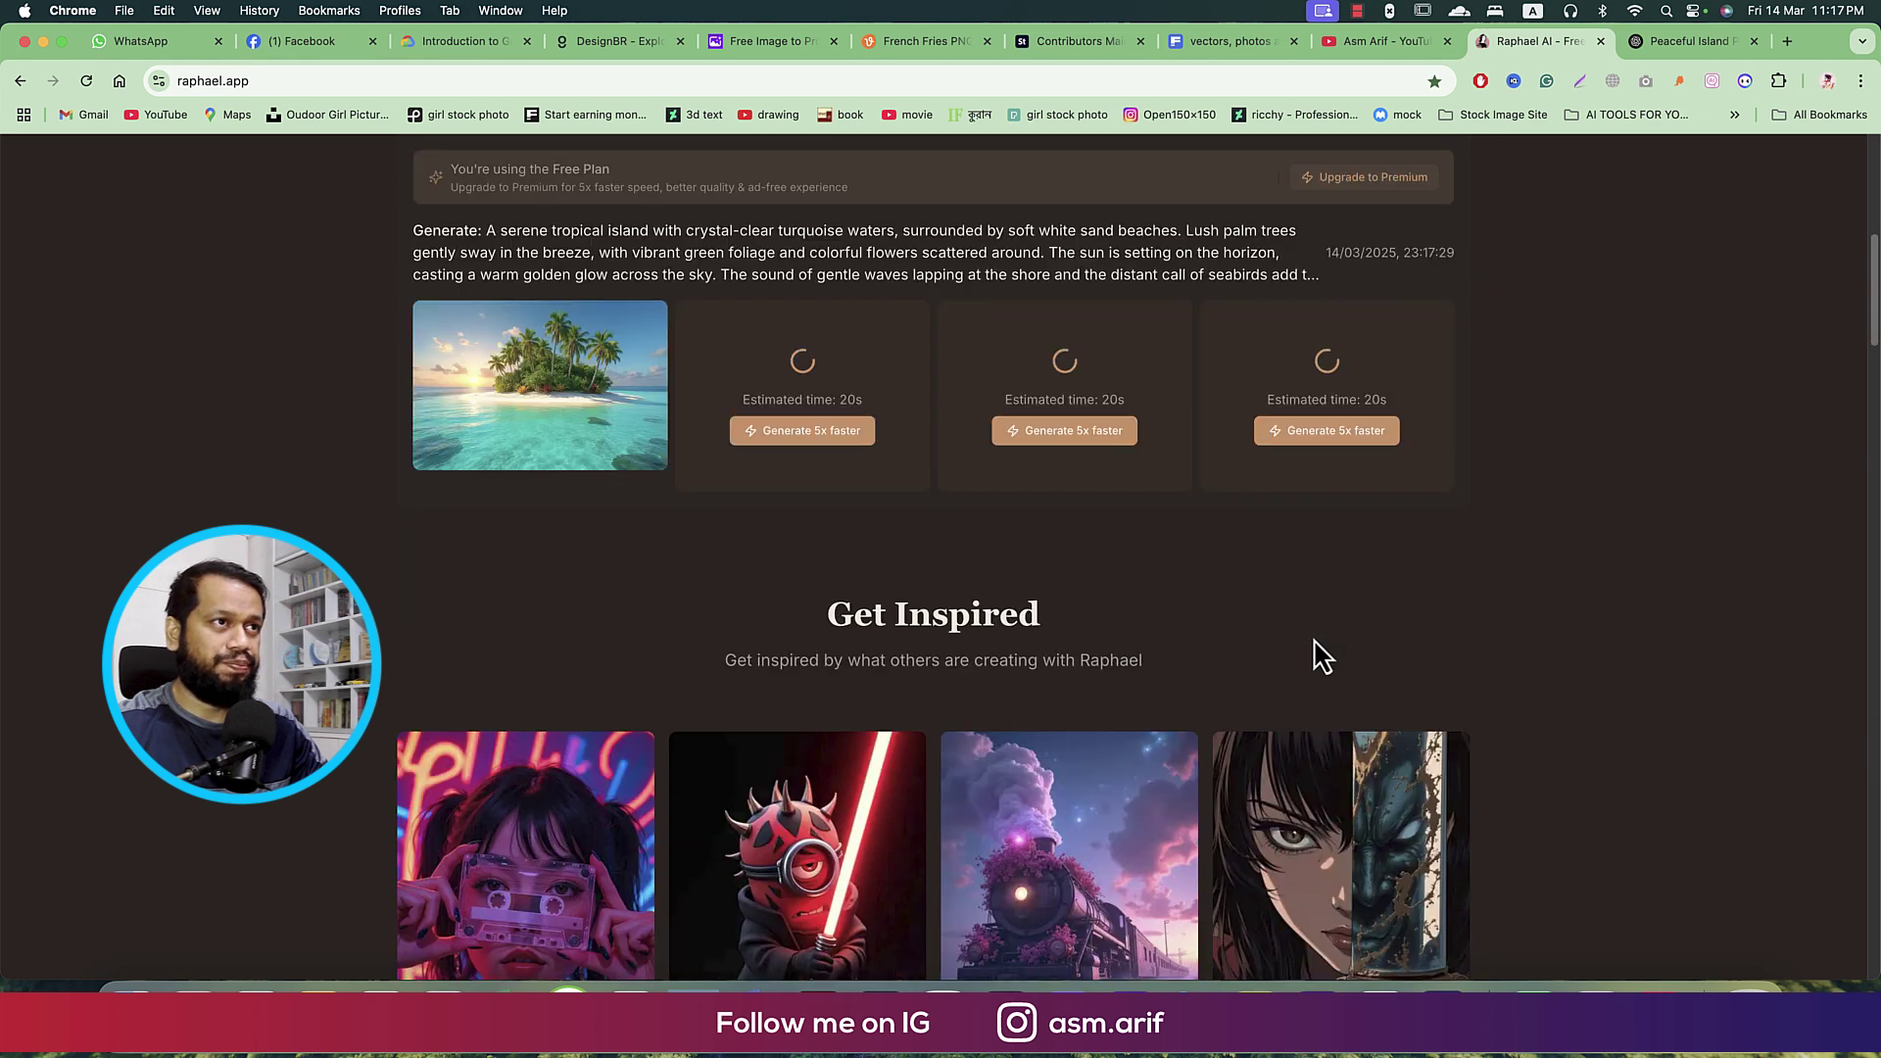
pyautogui.click(544, 378)
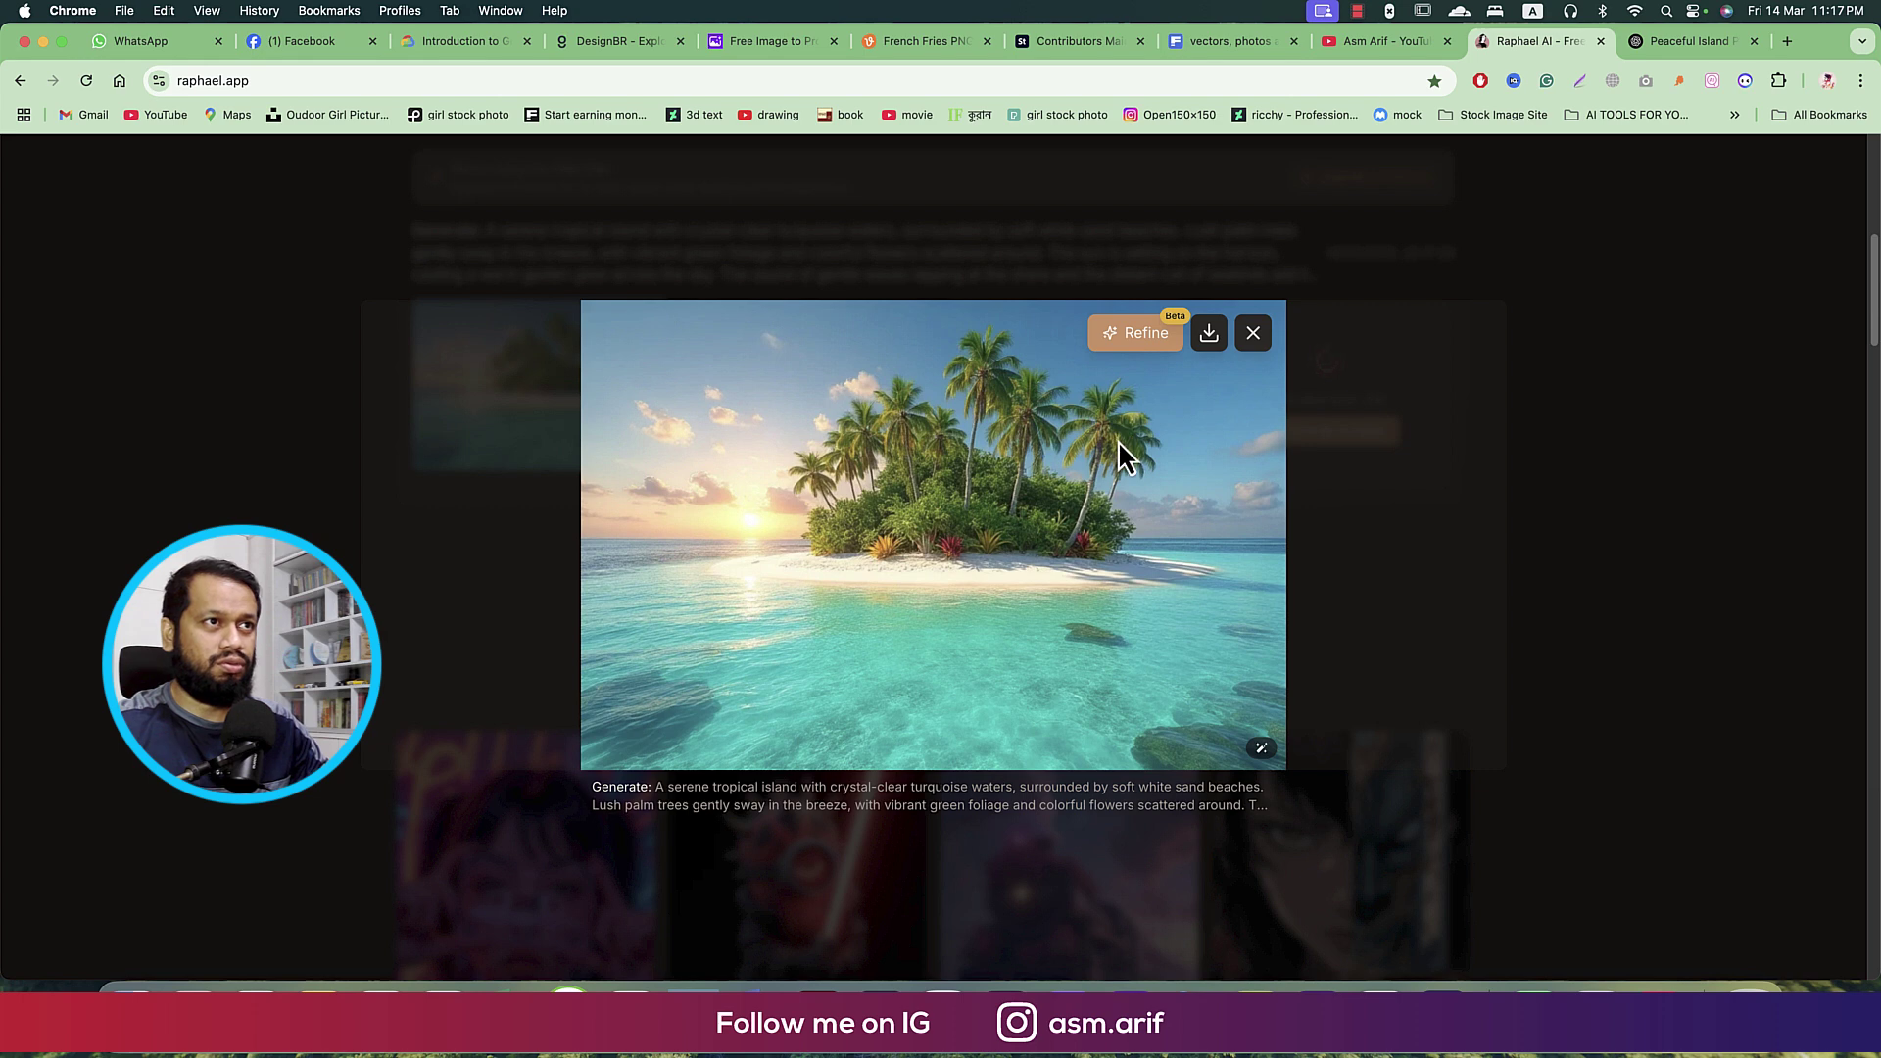
pyautogui.press('Escape')
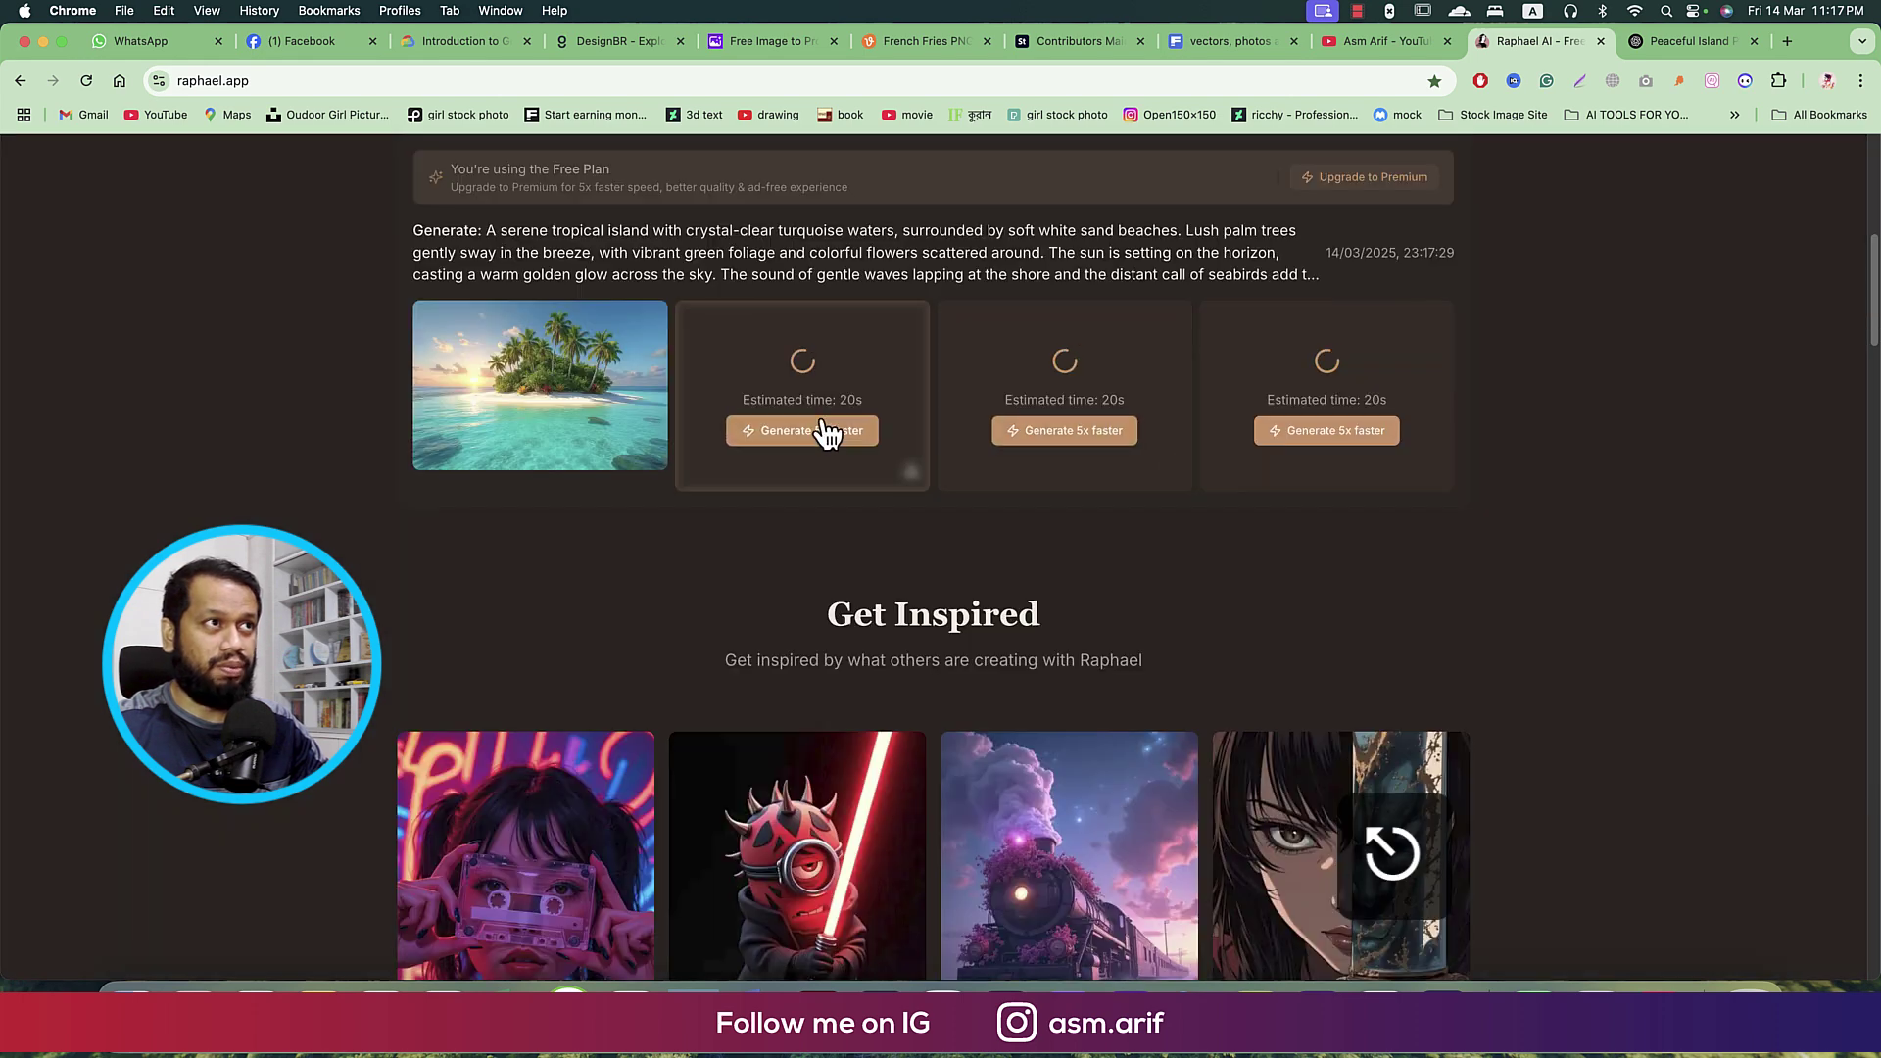
# - Preview the second finished island image, then scroll back to the top
pyautogui.scroll(1, 701, 630)
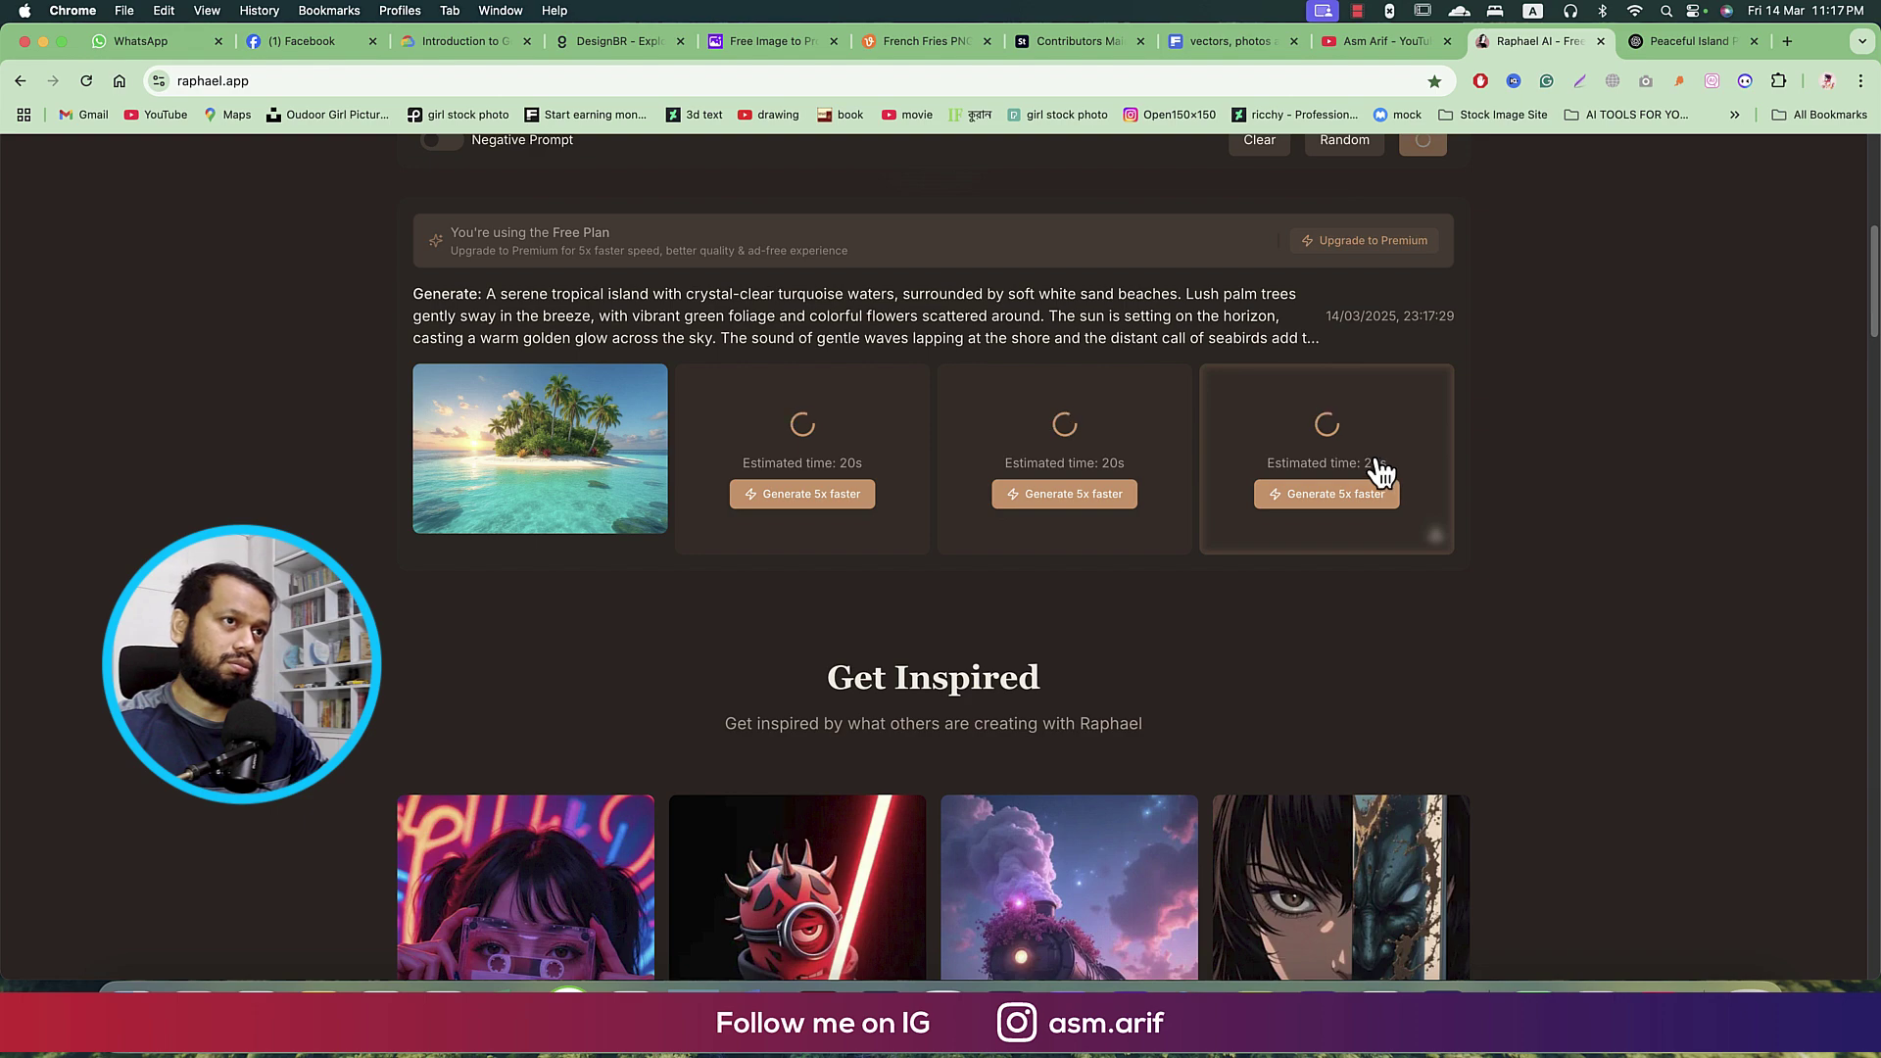
pyautogui.scroll(3, 828, 845)
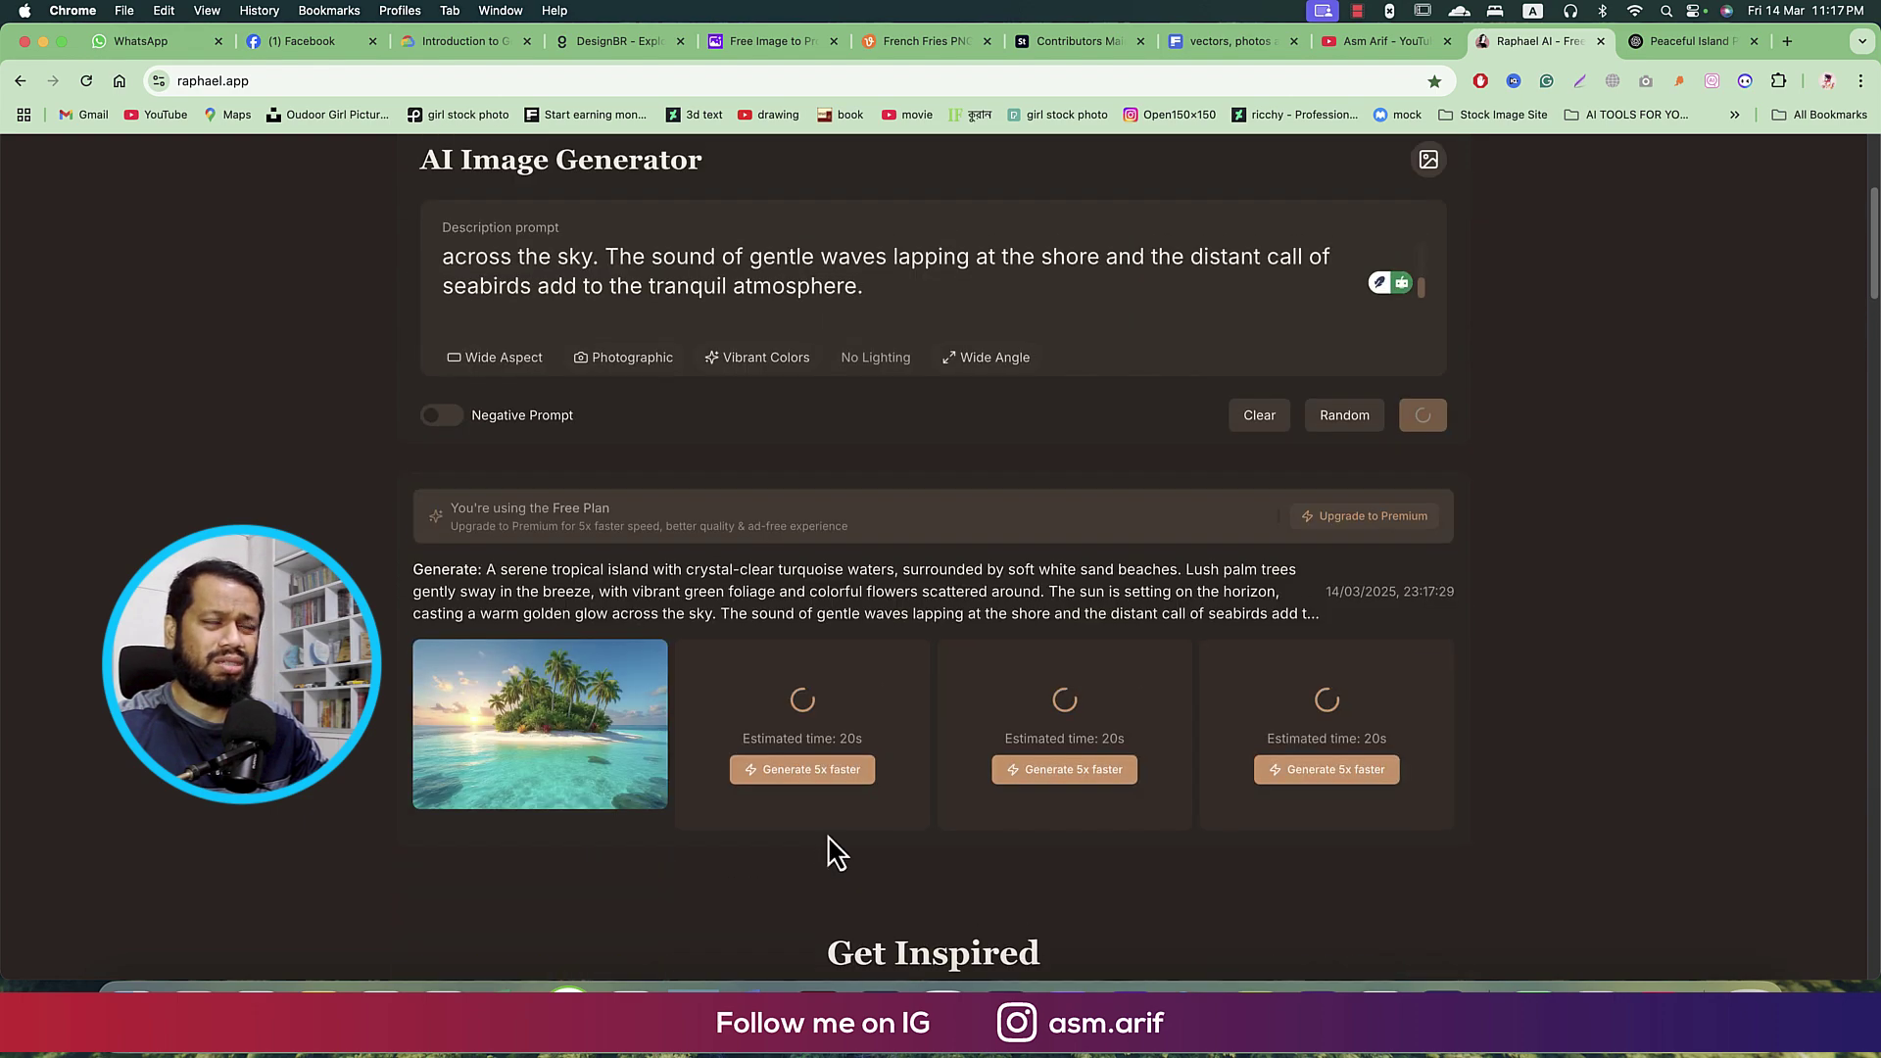
pyautogui.scroll(-3, 828, 844)
pyautogui.click(870, 519)
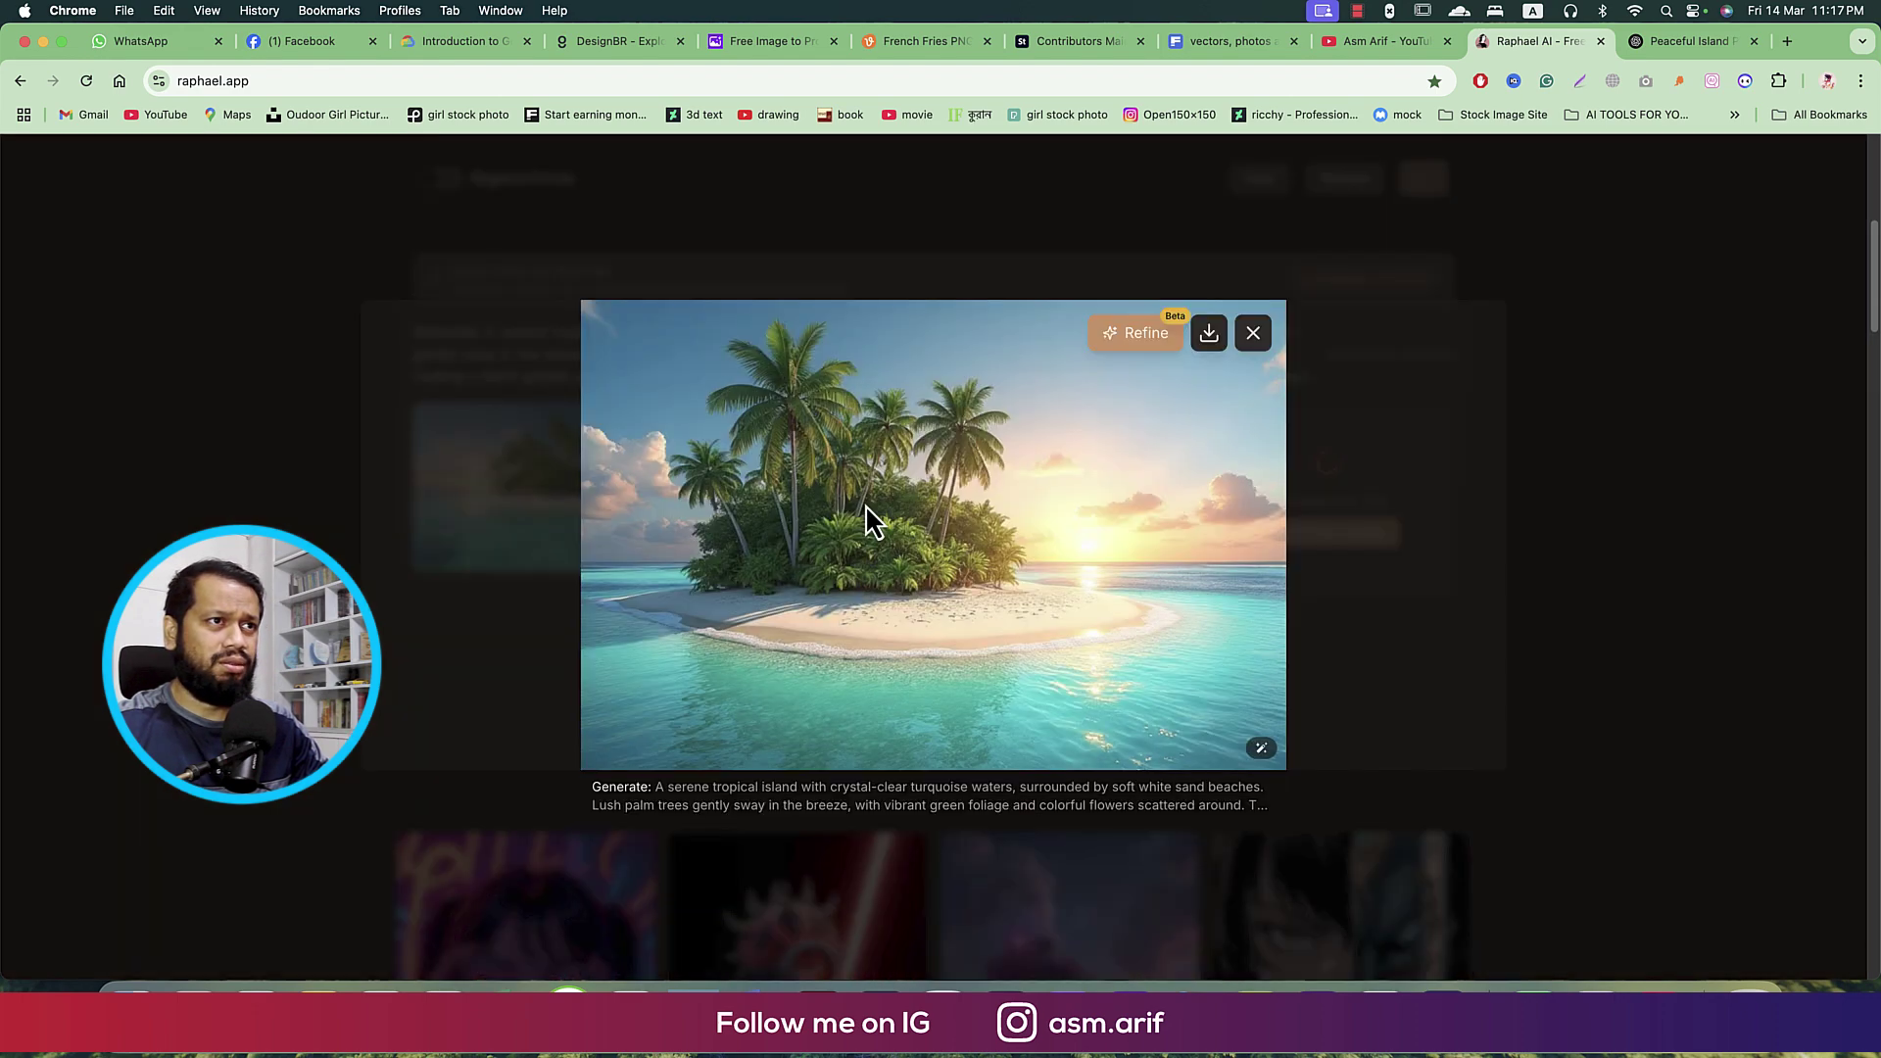
pyautogui.press('Escape')
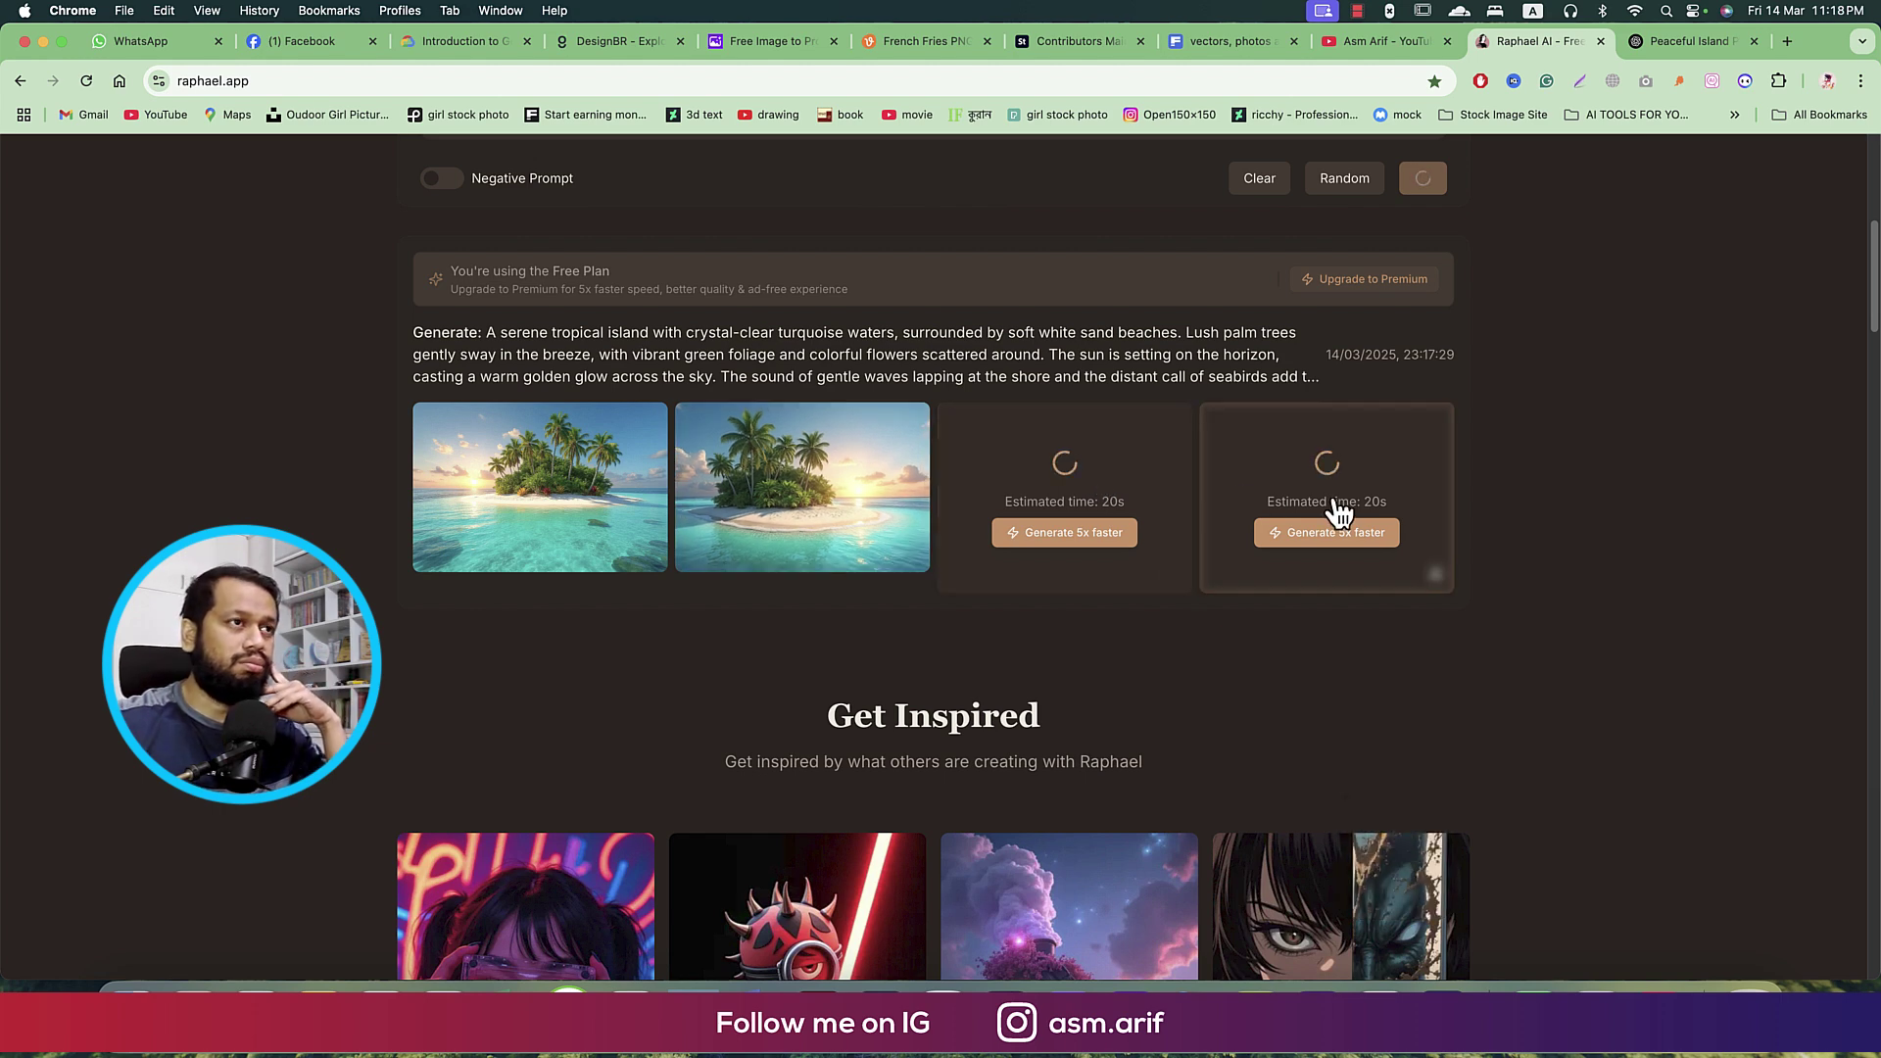
pyautogui.scroll(1, 1197, 539)
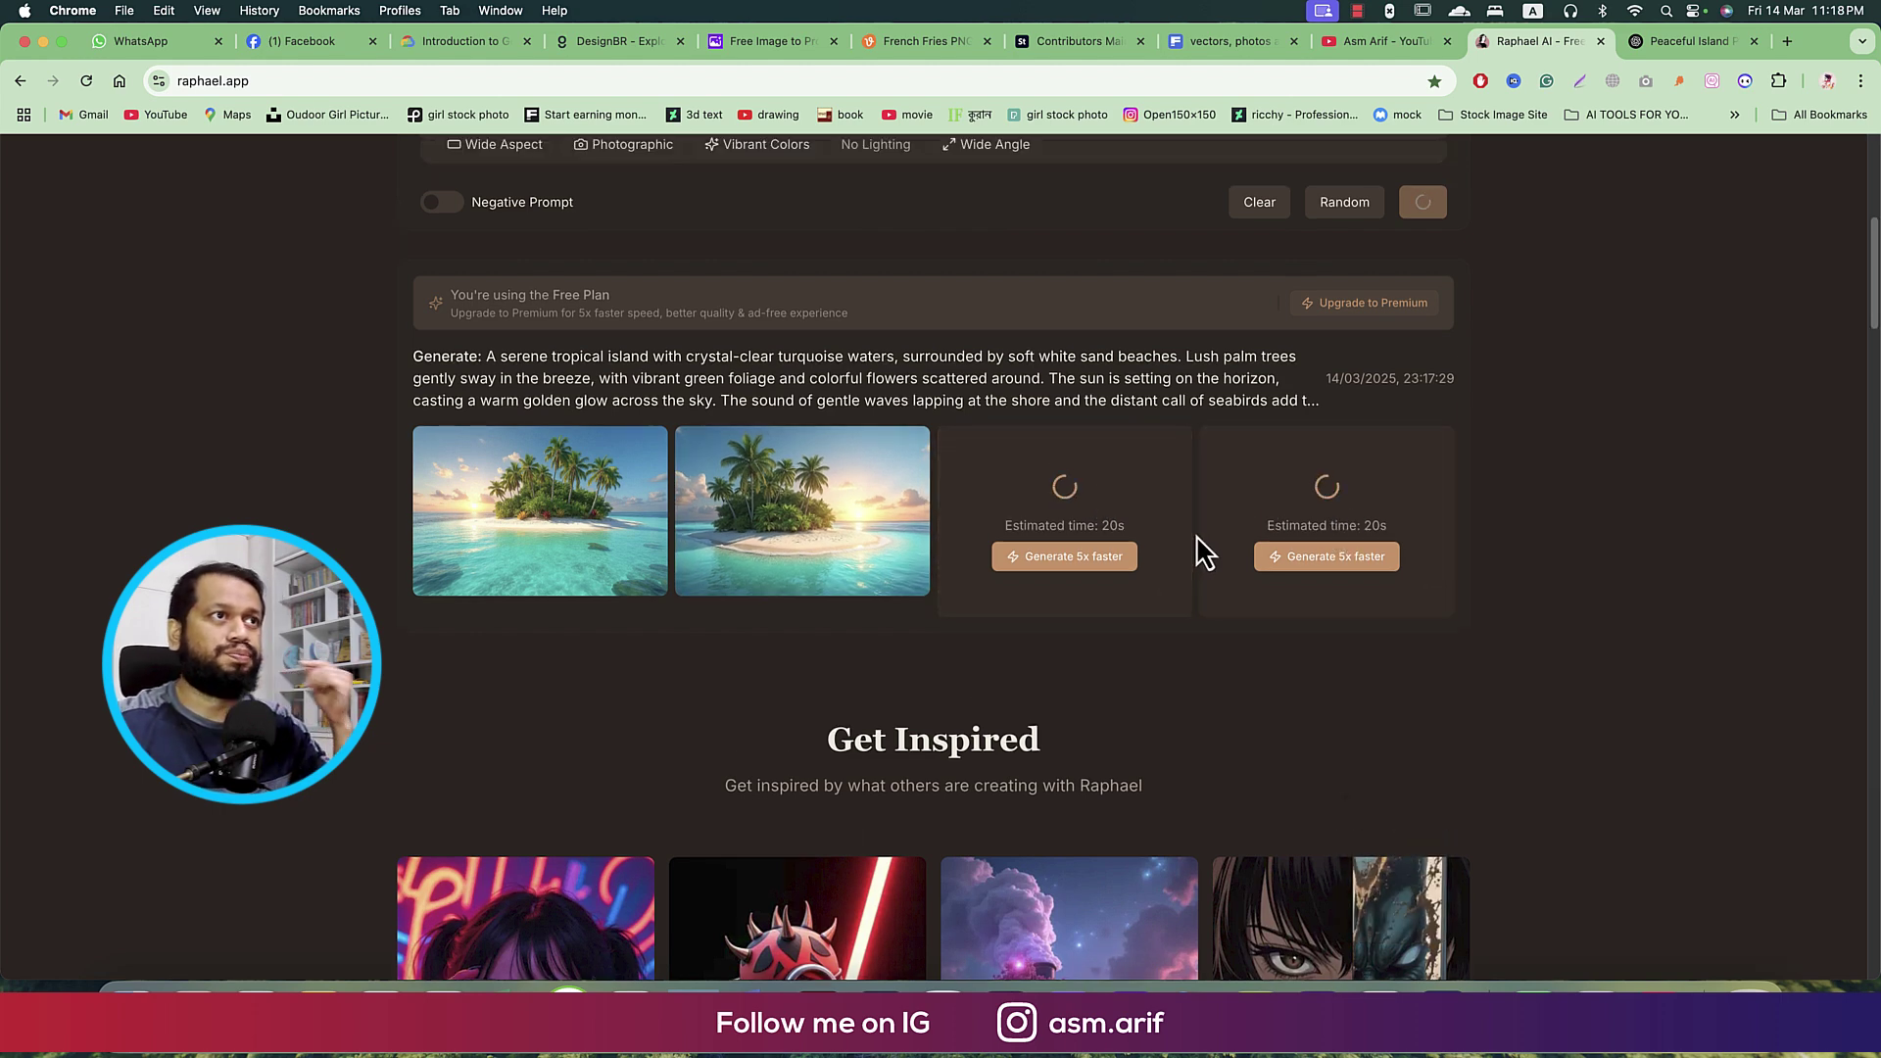
pyautogui.scroll(5, 1200, 543)
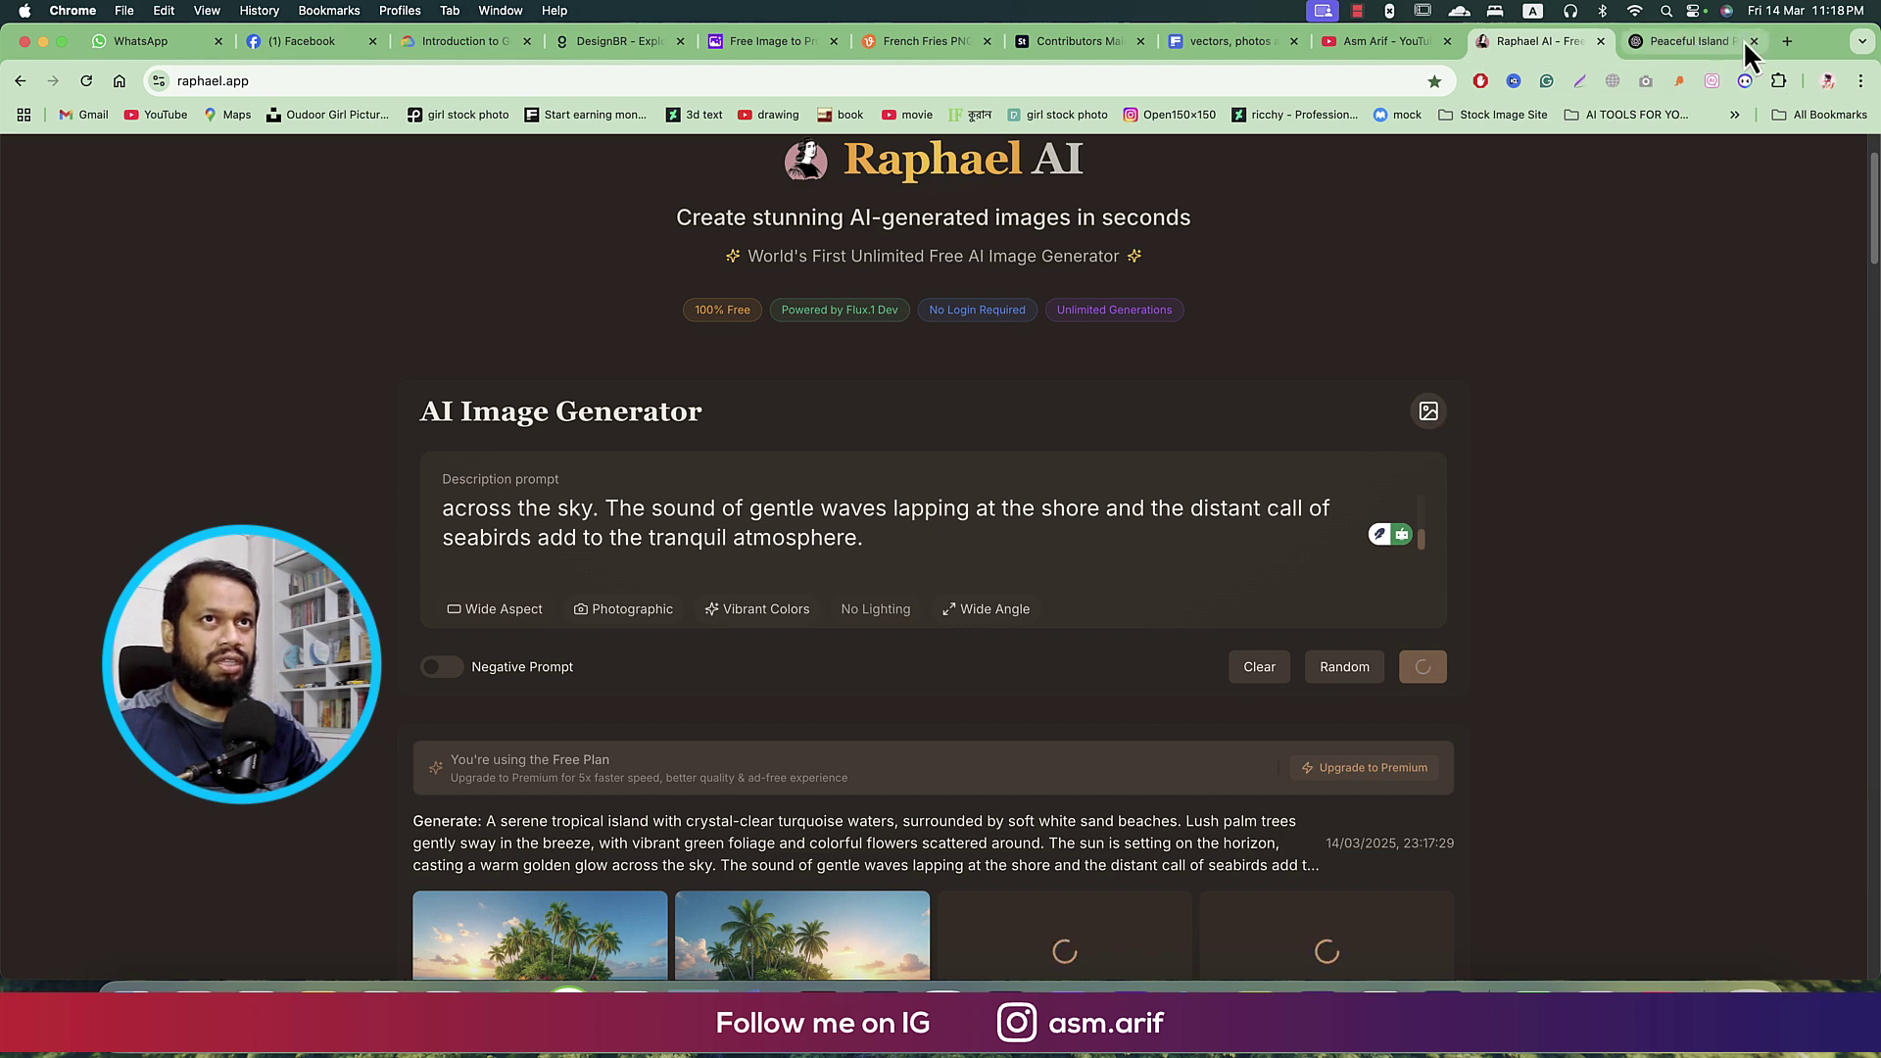
# - Write 'Indian model girl / make a prompt for image' in ChatGPT, correcting the 'gril' typo
pyautogui.click(1665, 43)
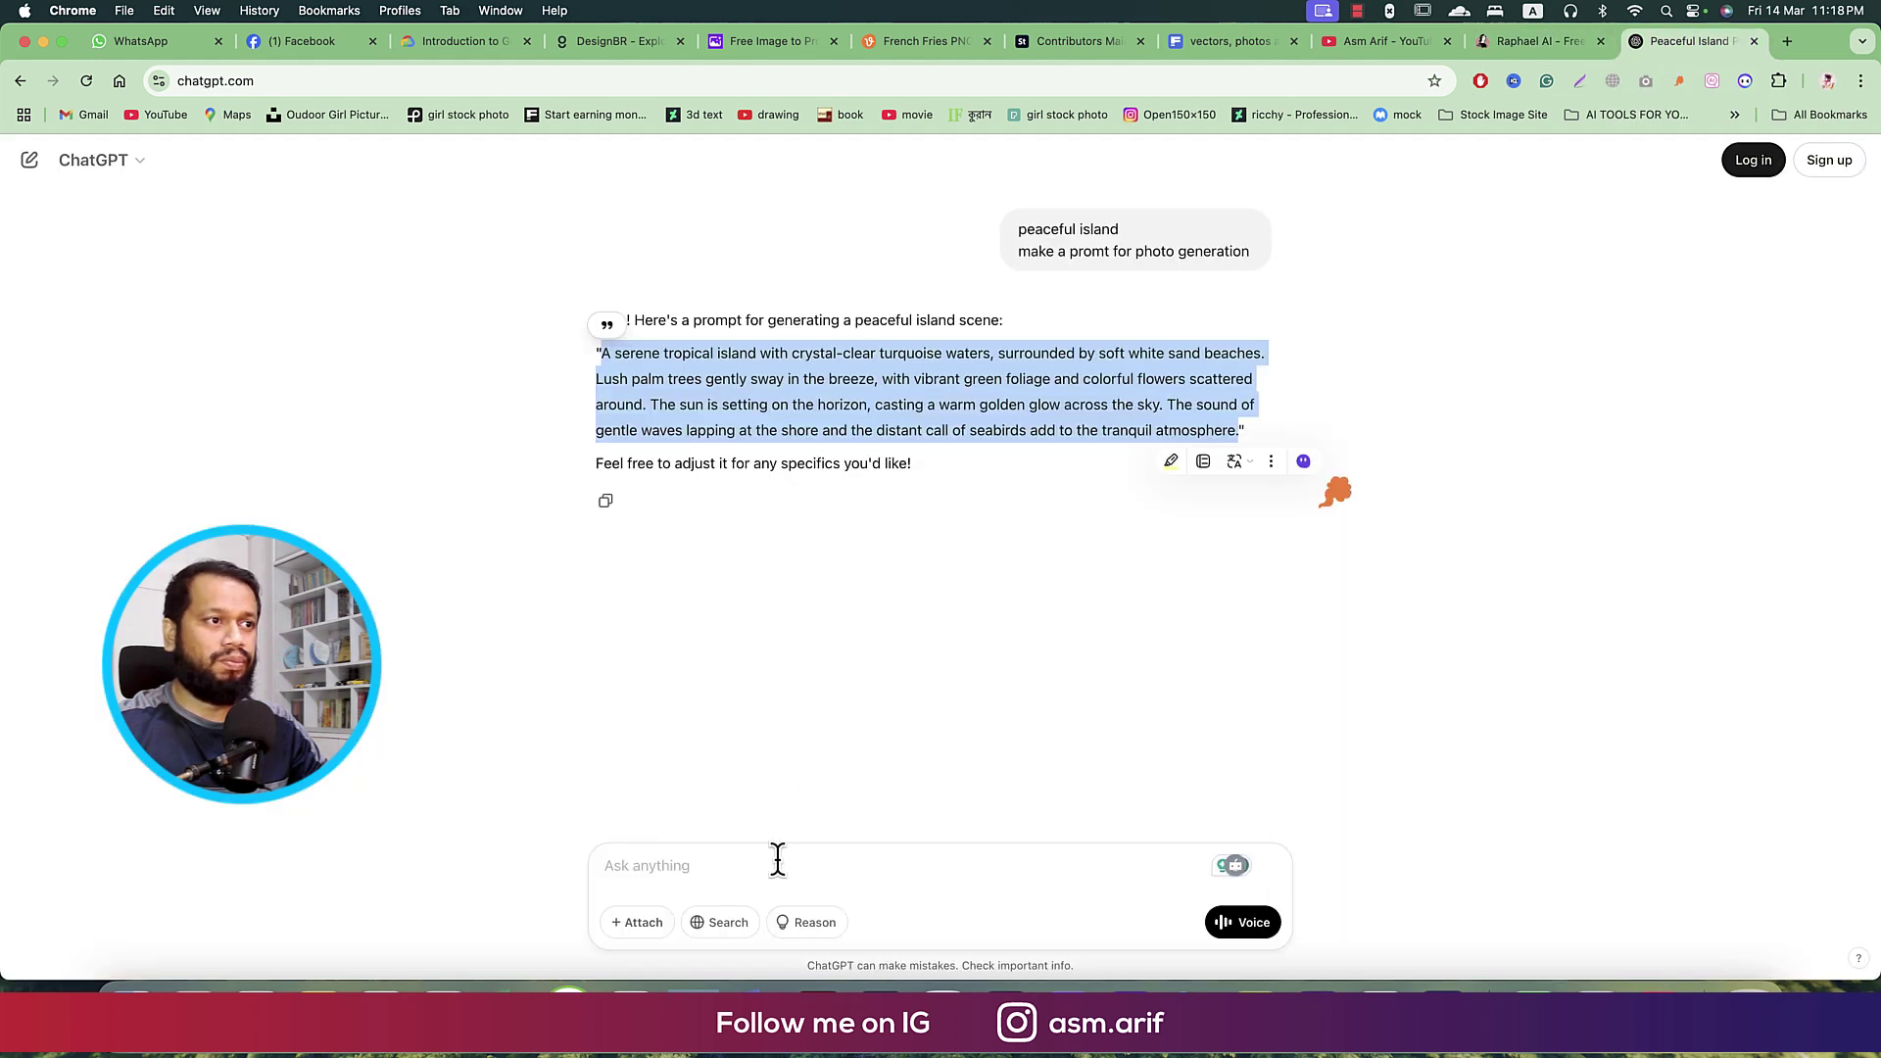
pyautogui.click(777, 859)
pyautogui.write('In')
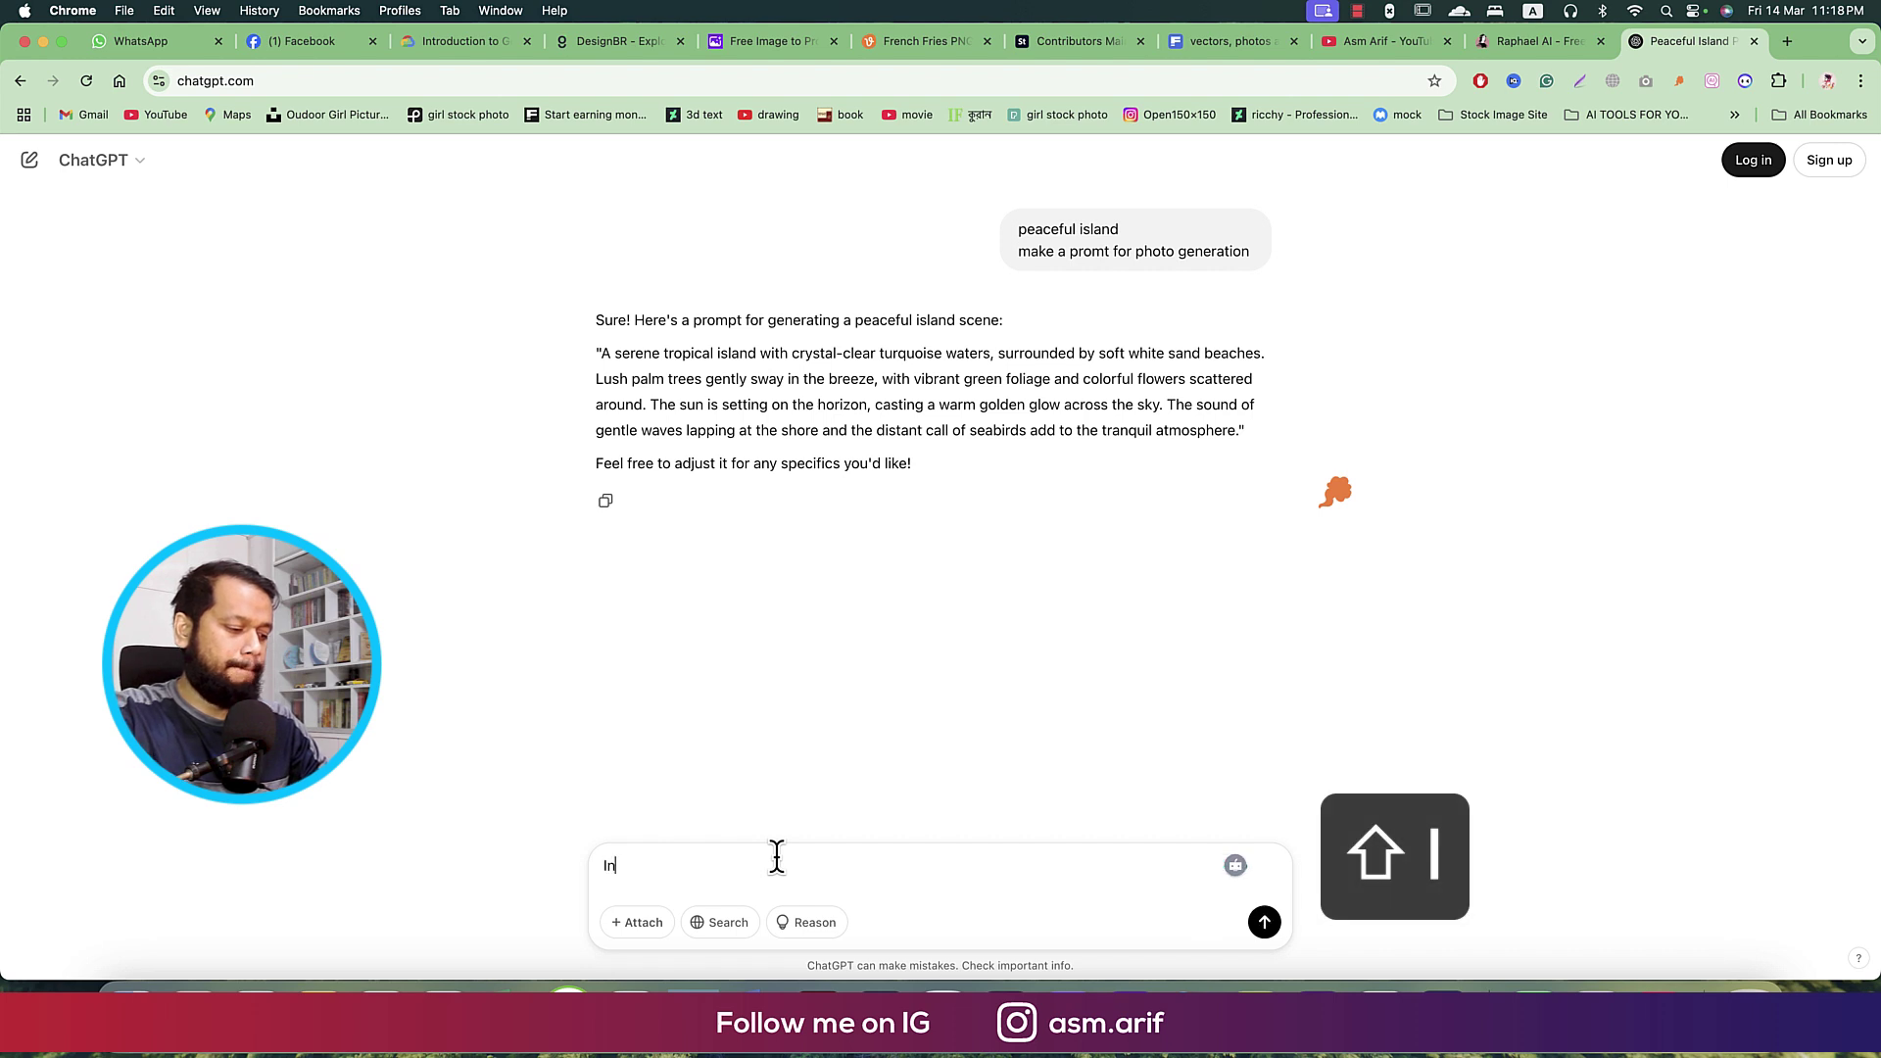
pyautogui.write('dian model gril')
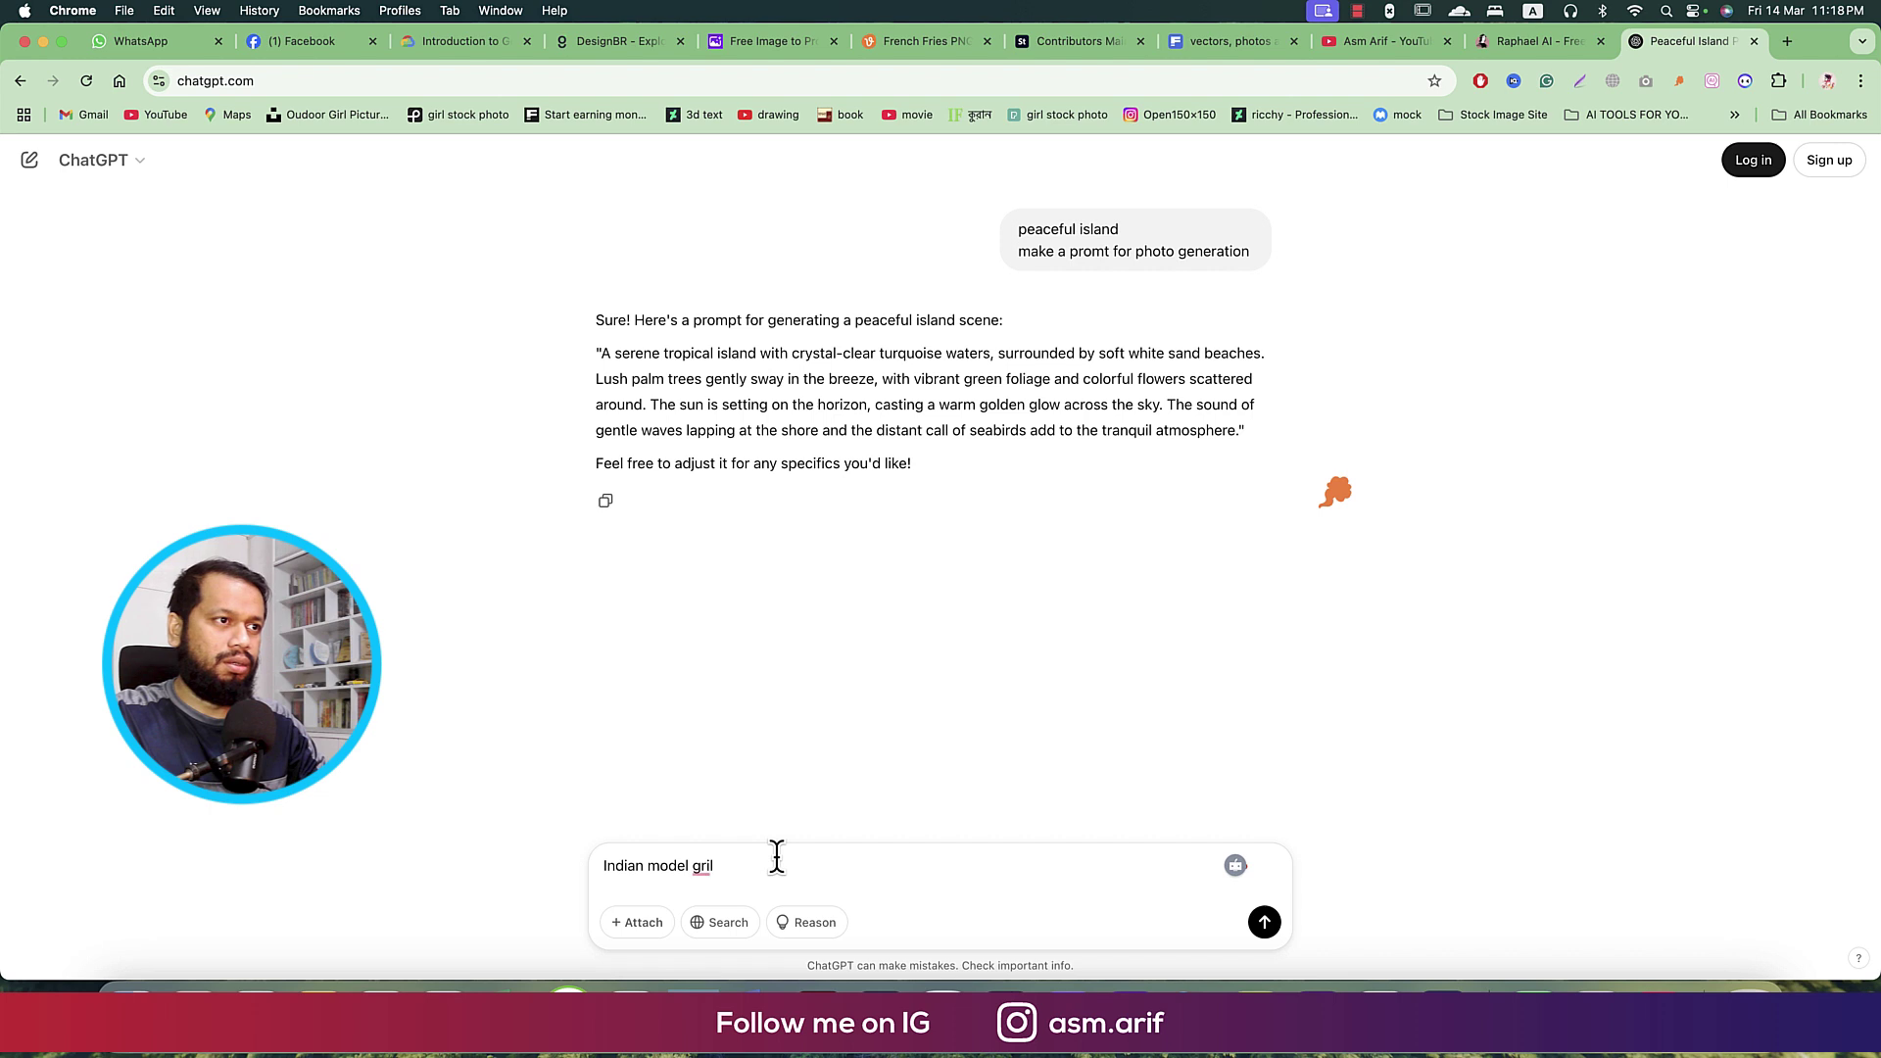
pyautogui.hotkey('shift', 'Return')
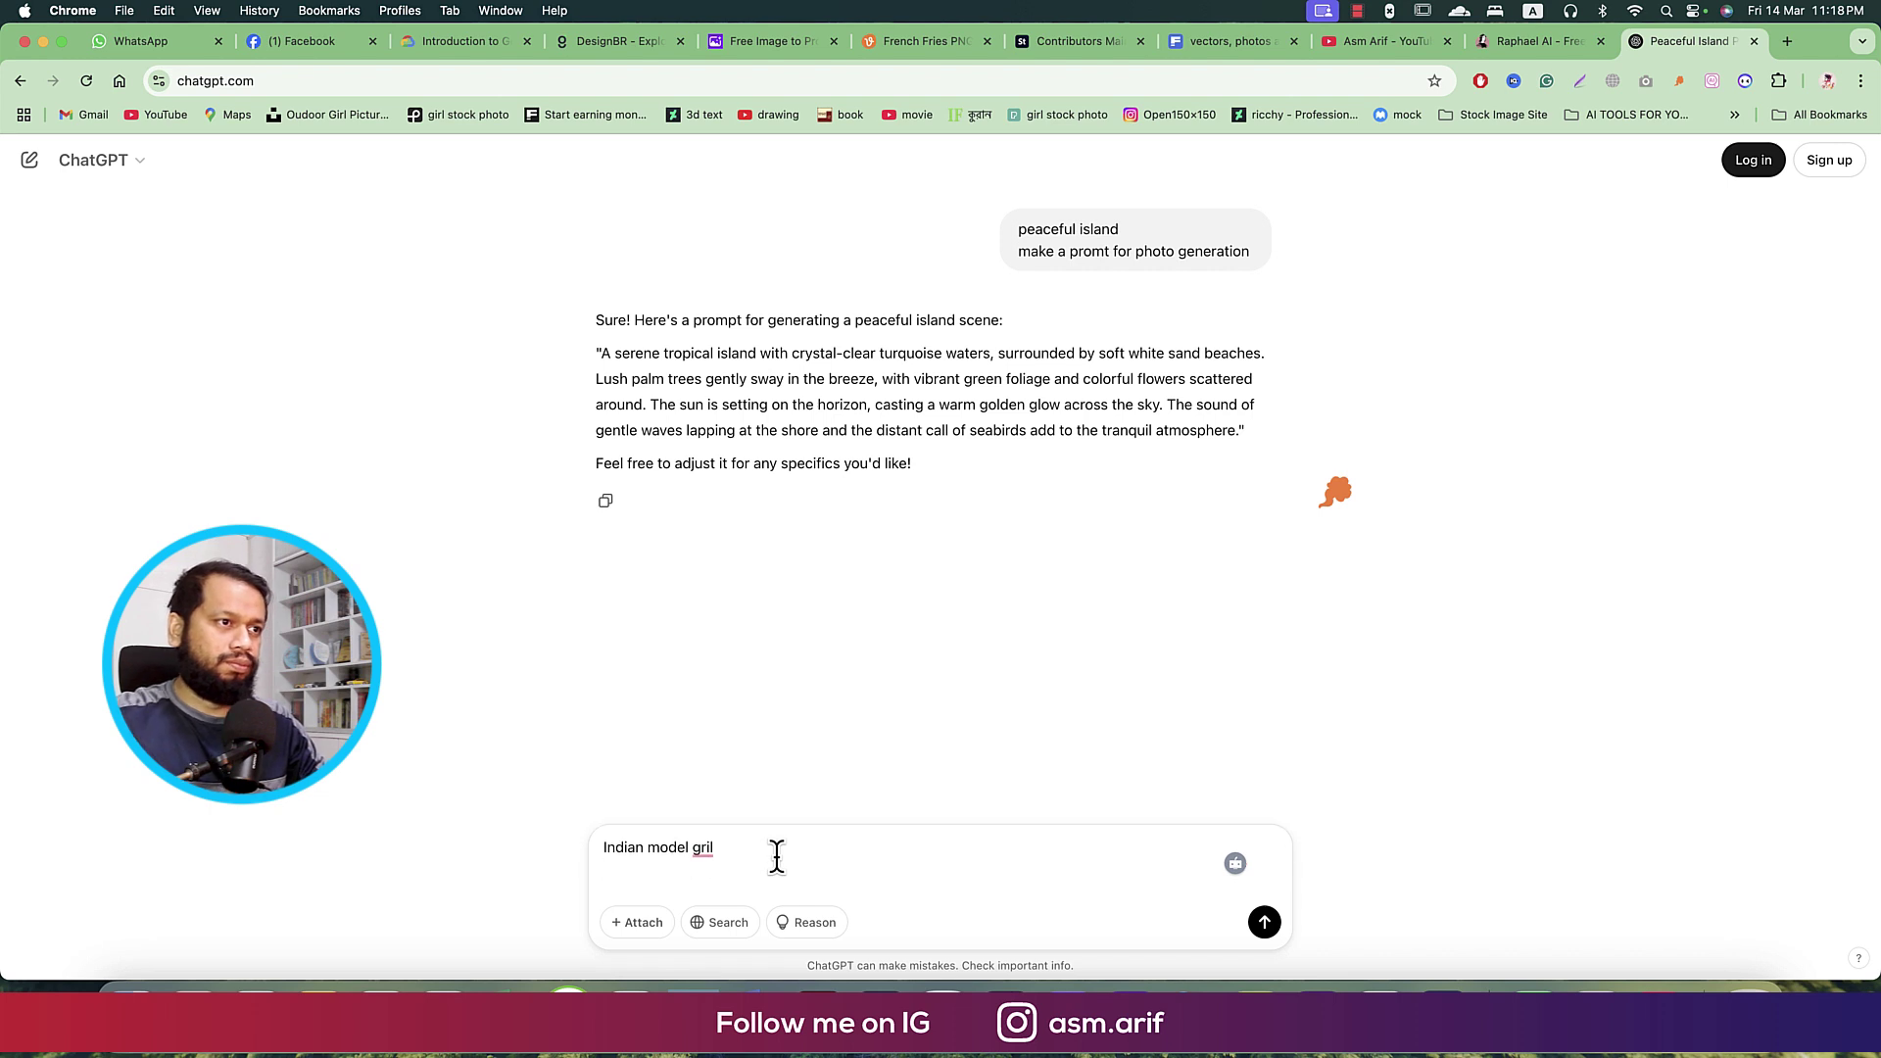
pyautogui.rightClick(702, 852)
pyautogui.press('Escape')
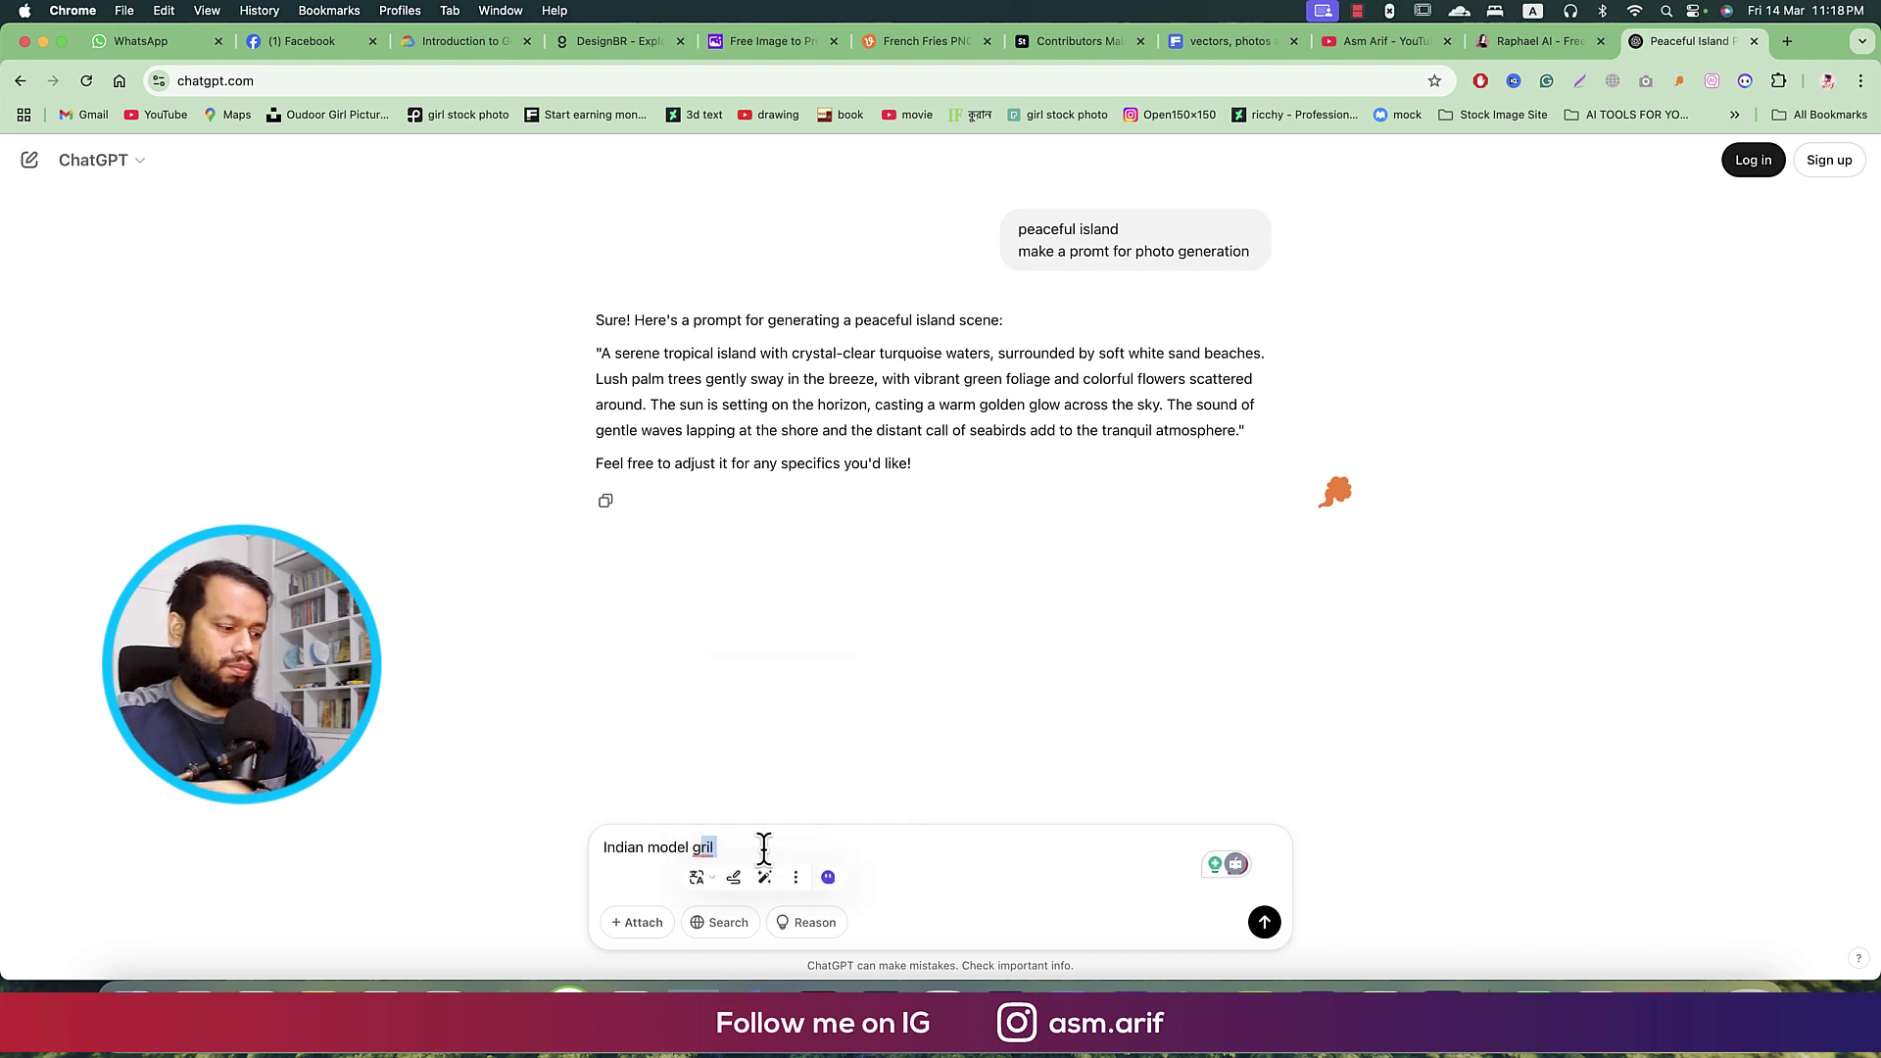
pyautogui.write('girl')
pyautogui.hotkey('shift', 'Return')
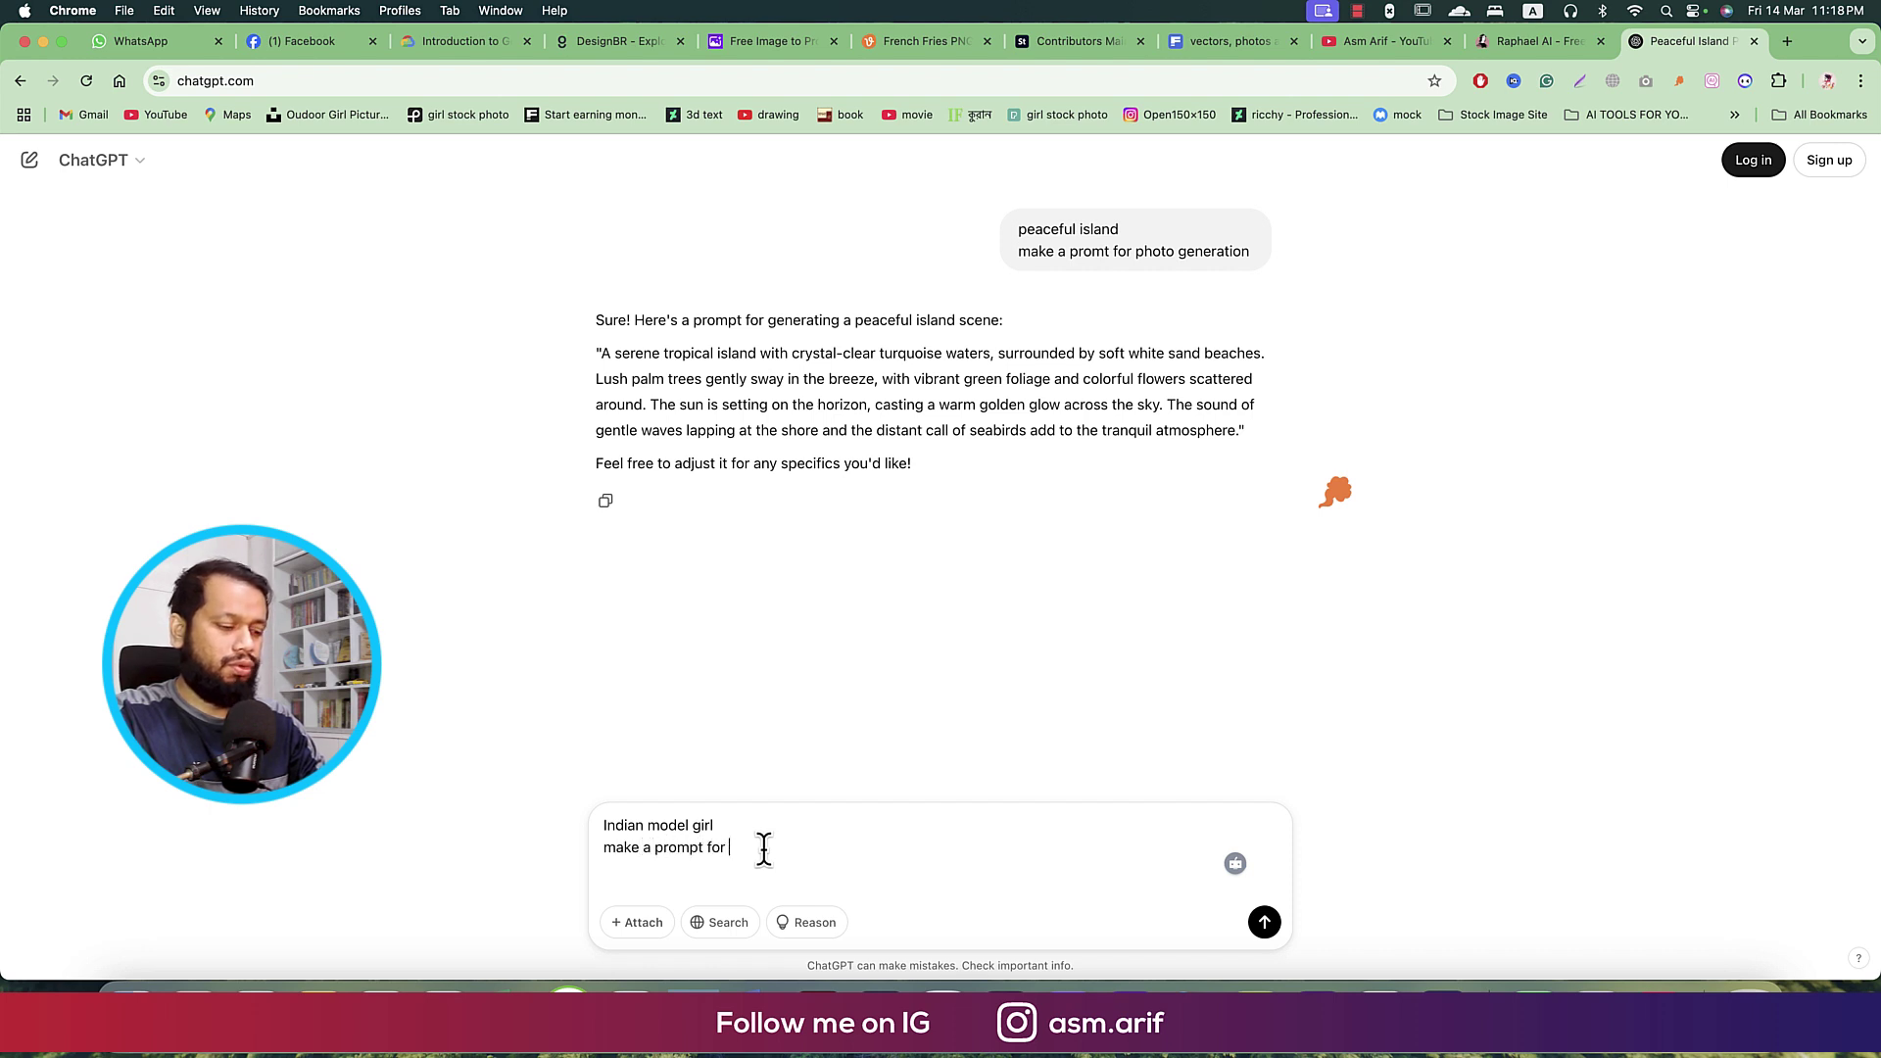
# - Send the request and copy ChatGPT's Indian model girl prompt
pyautogui.press('Return')
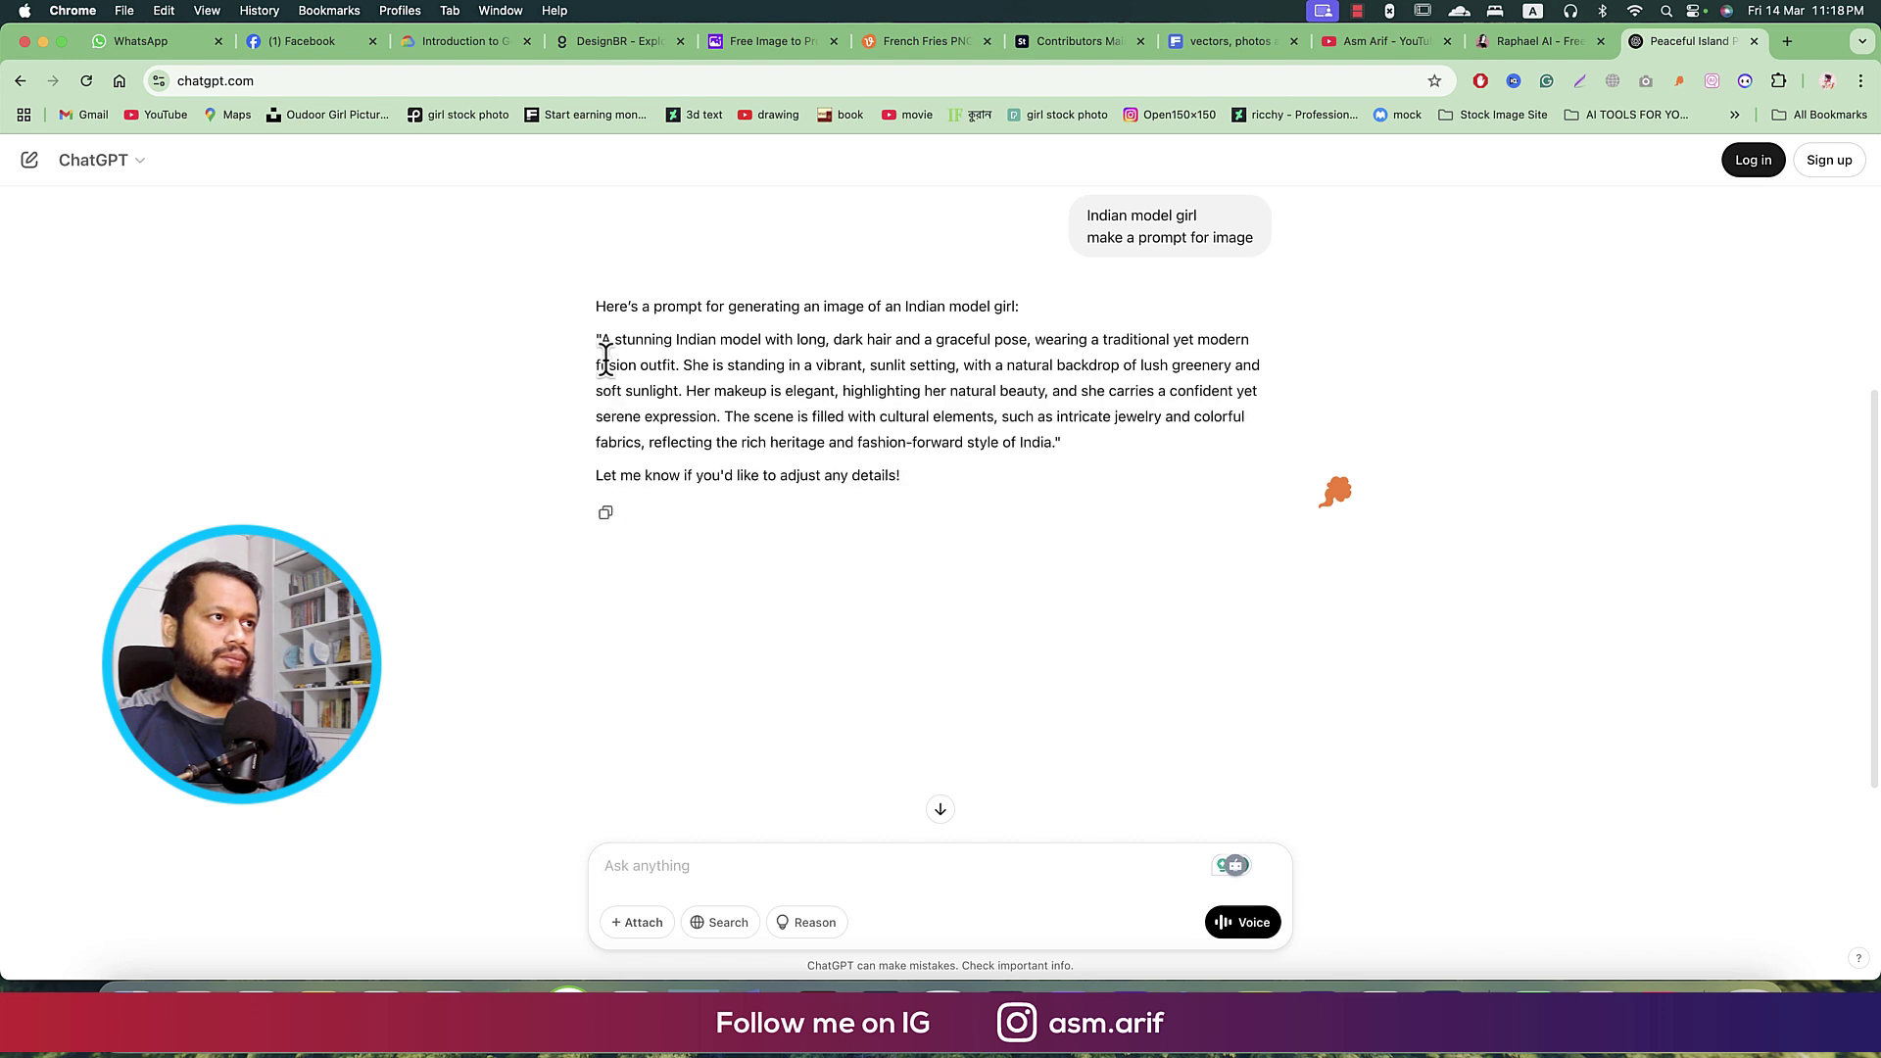
pyautogui.moveTo(601, 338)
pyautogui.mouseDown()
pyautogui.moveTo(1166, 483)
pyautogui.moveTo(1052, 446)
pyautogui.mouseUp()
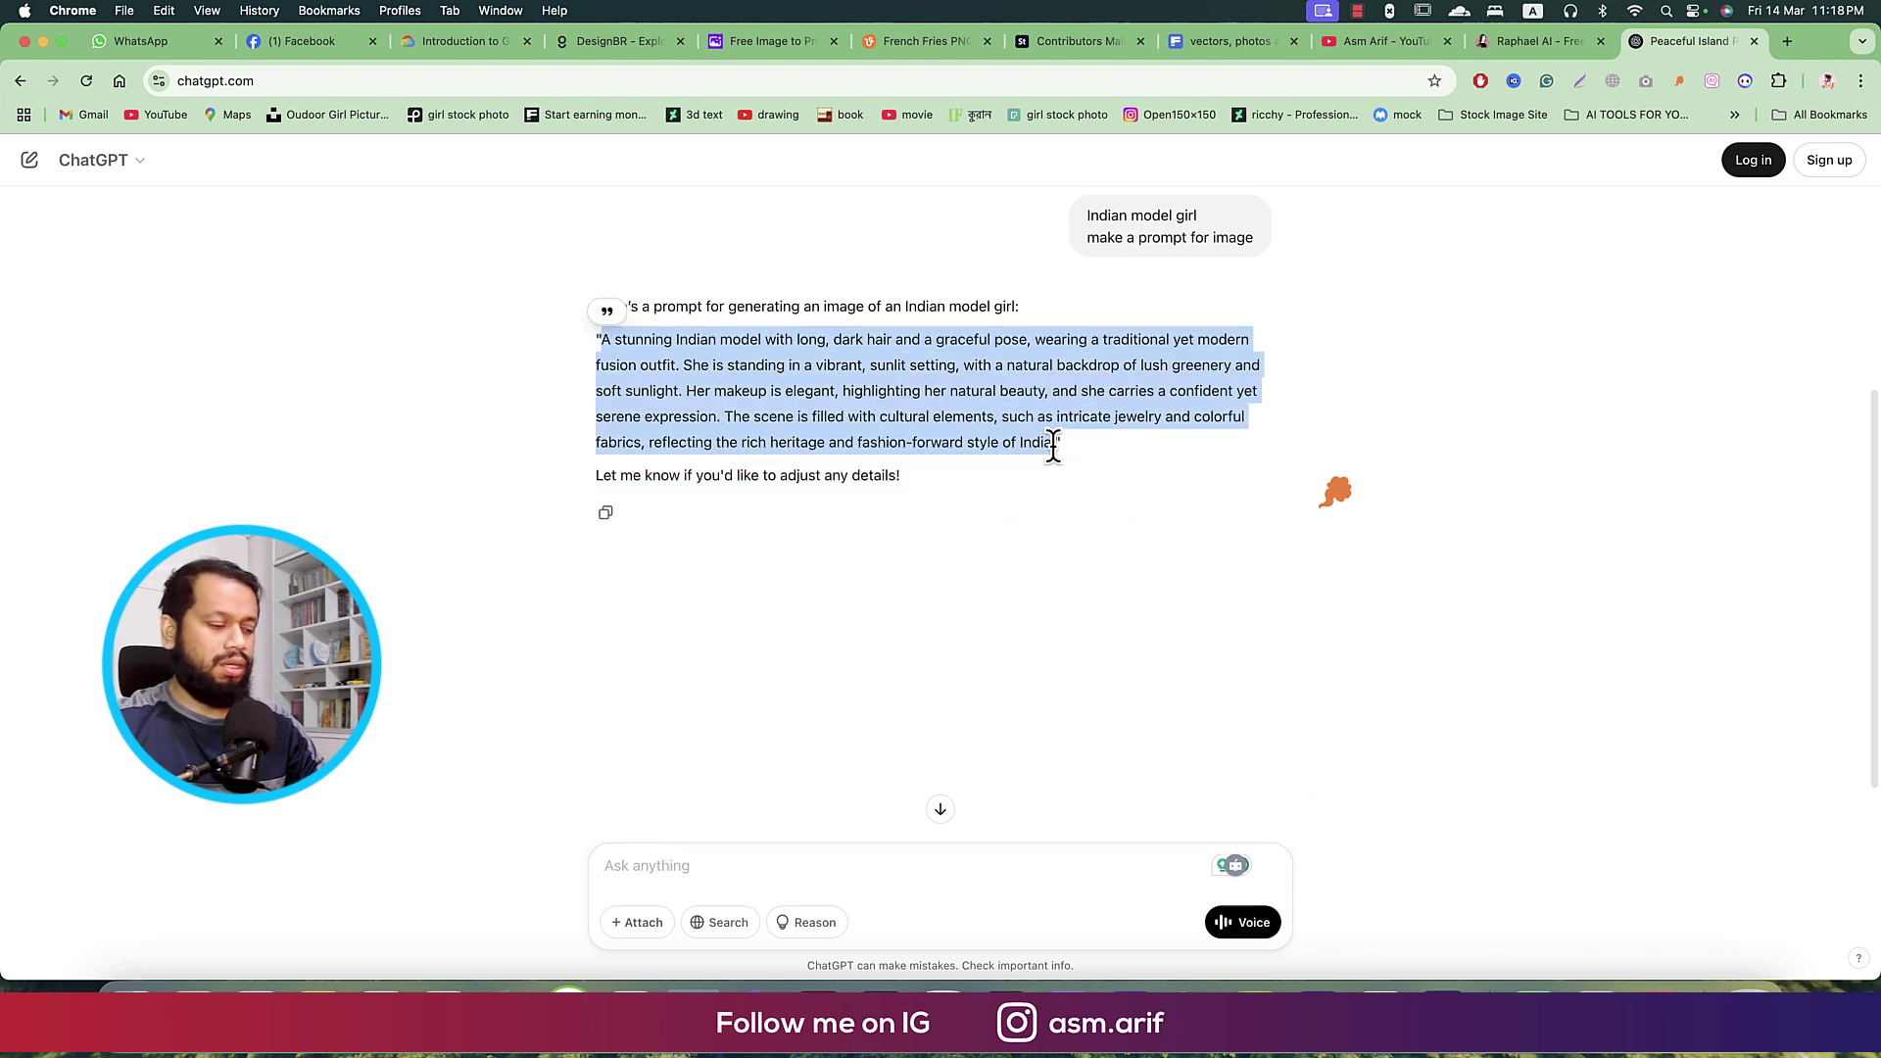
pyautogui.press('super+c')
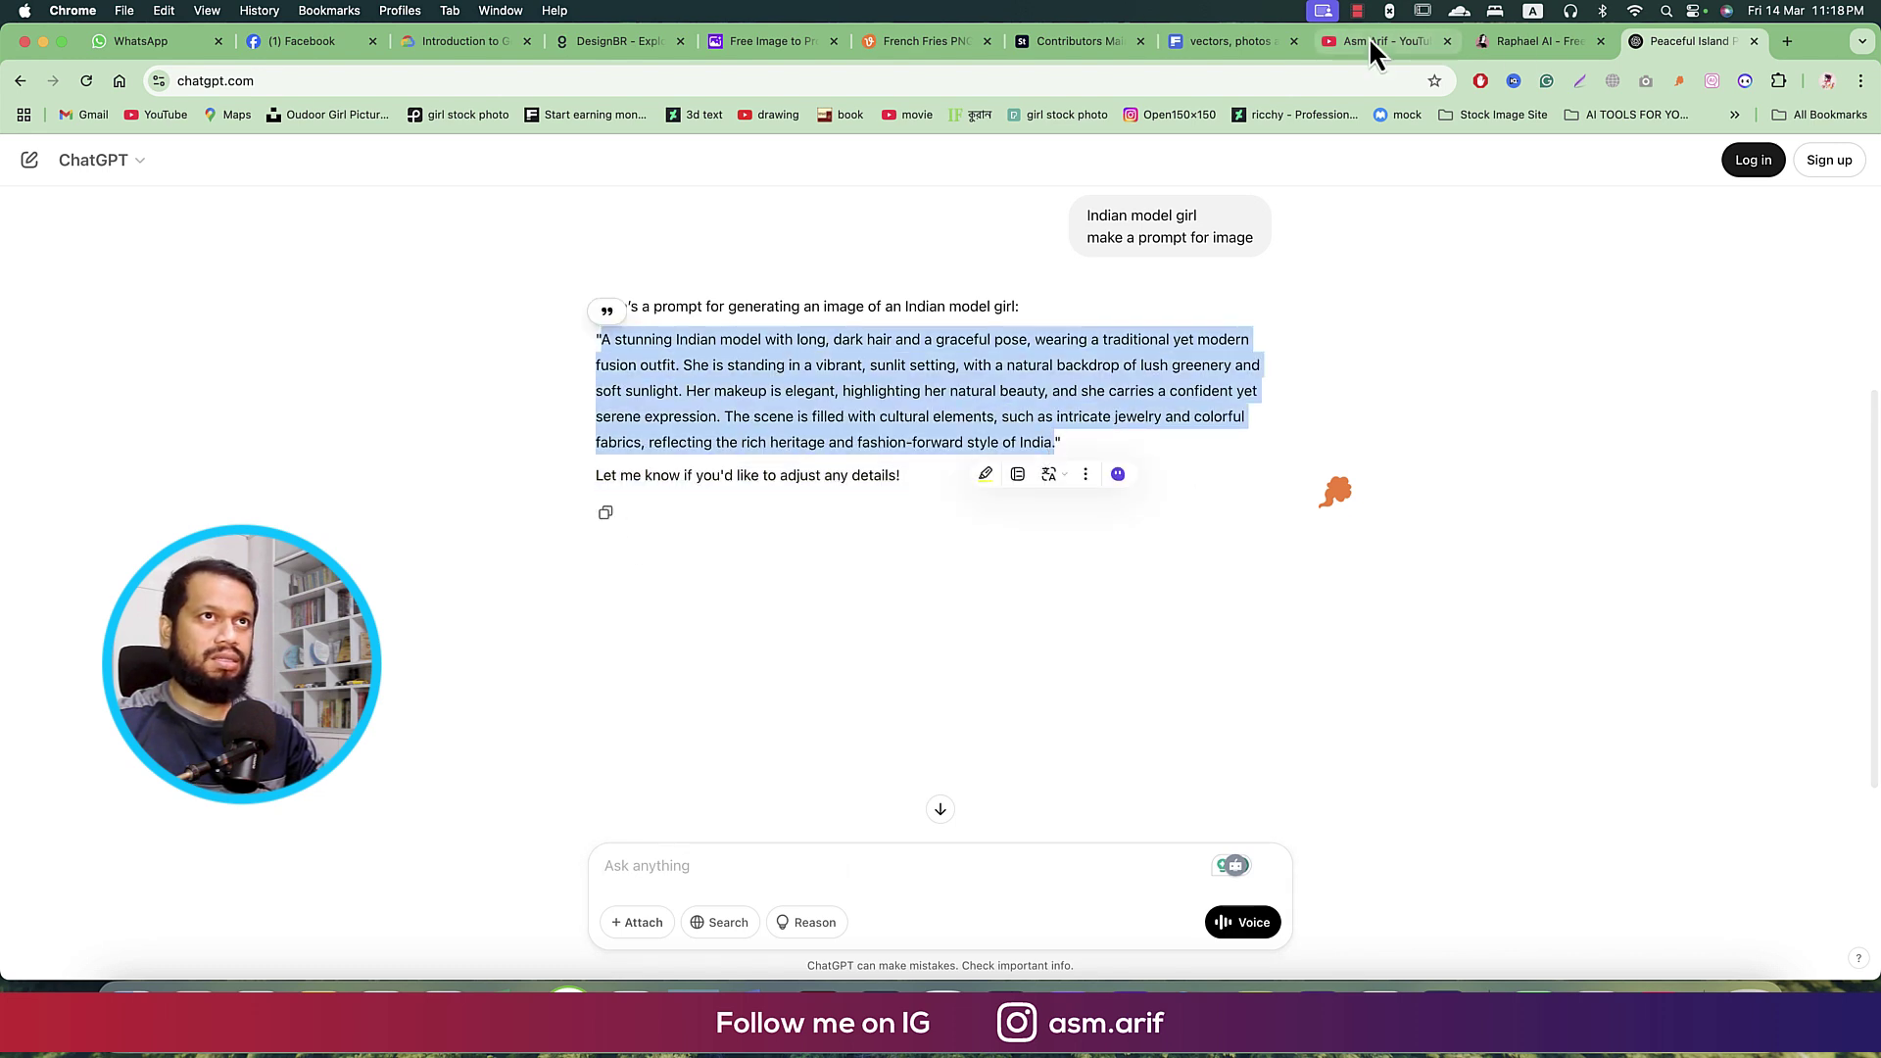
# - Paste the Indian model prompt into Raphael AI's description box
pyautogui.click(1528, 41)
pyautogui.scroll(-5, 769, 431)
pyautogui.scroll(5, 784, 573)
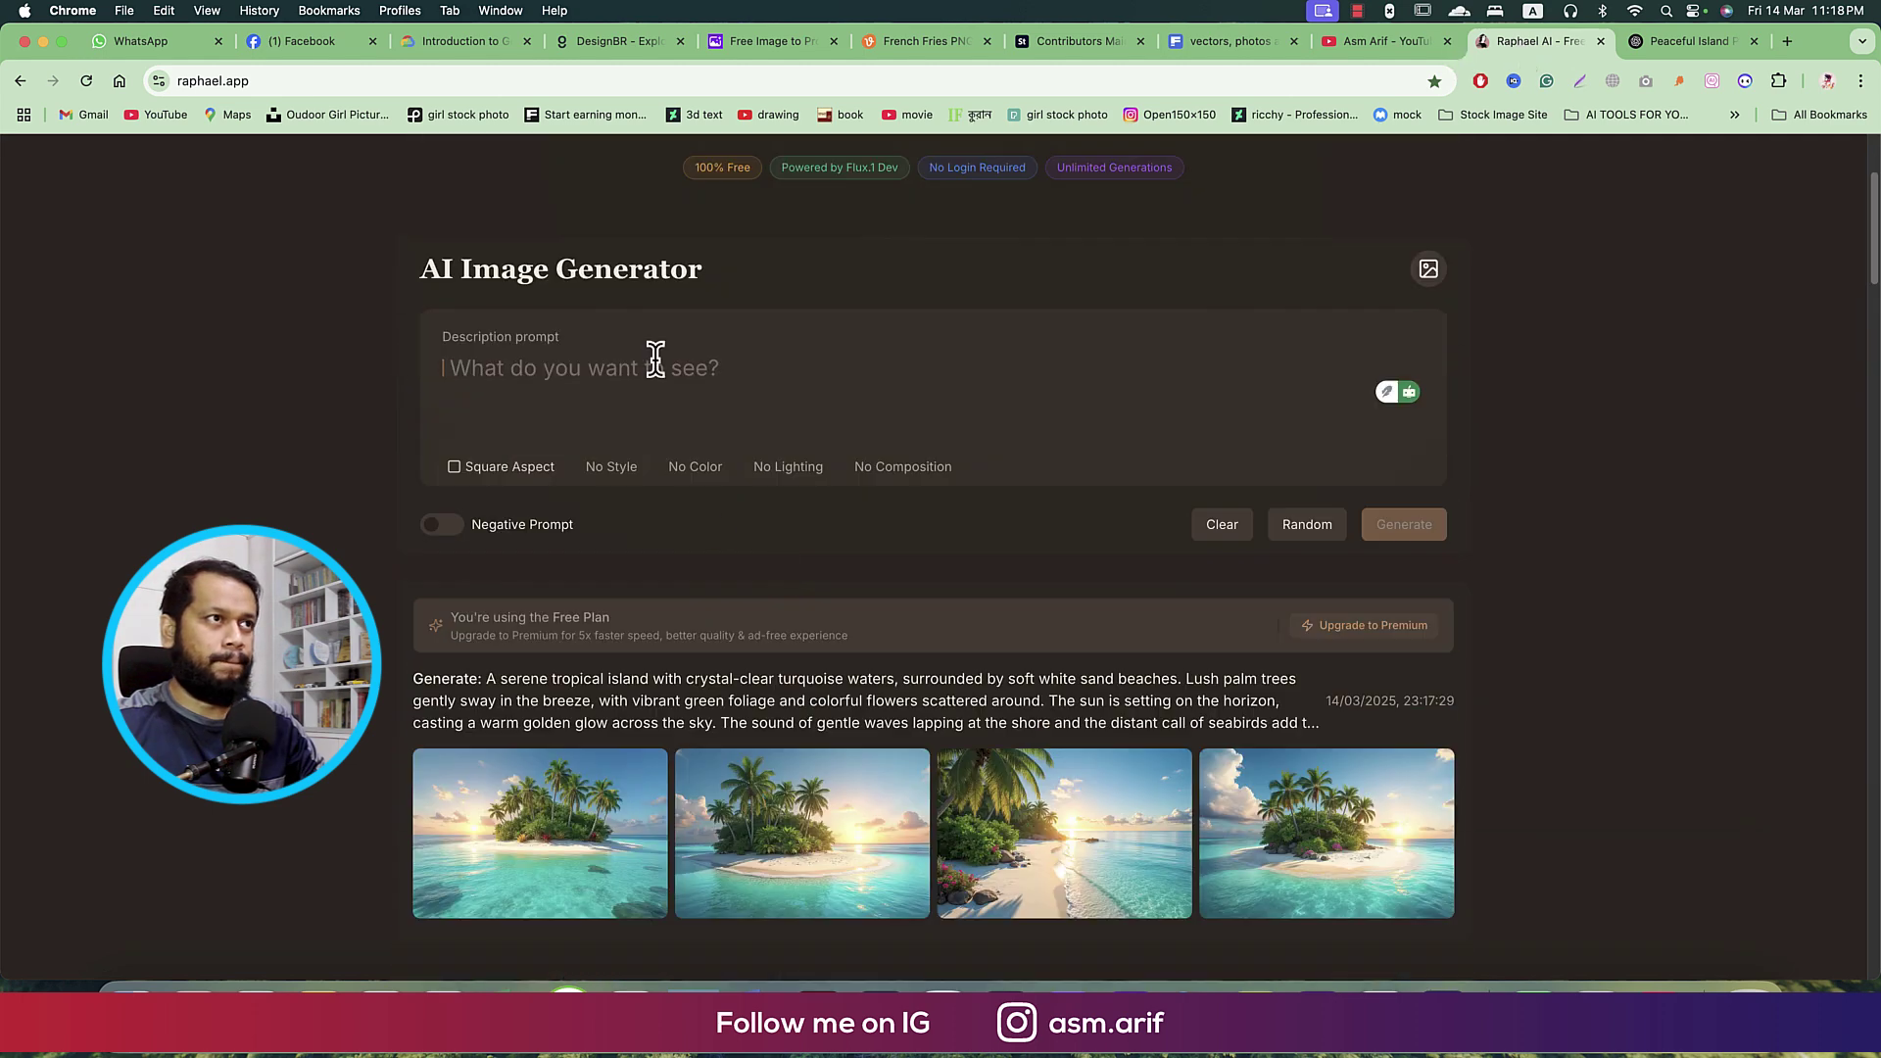
pyautogui.press('super+v')
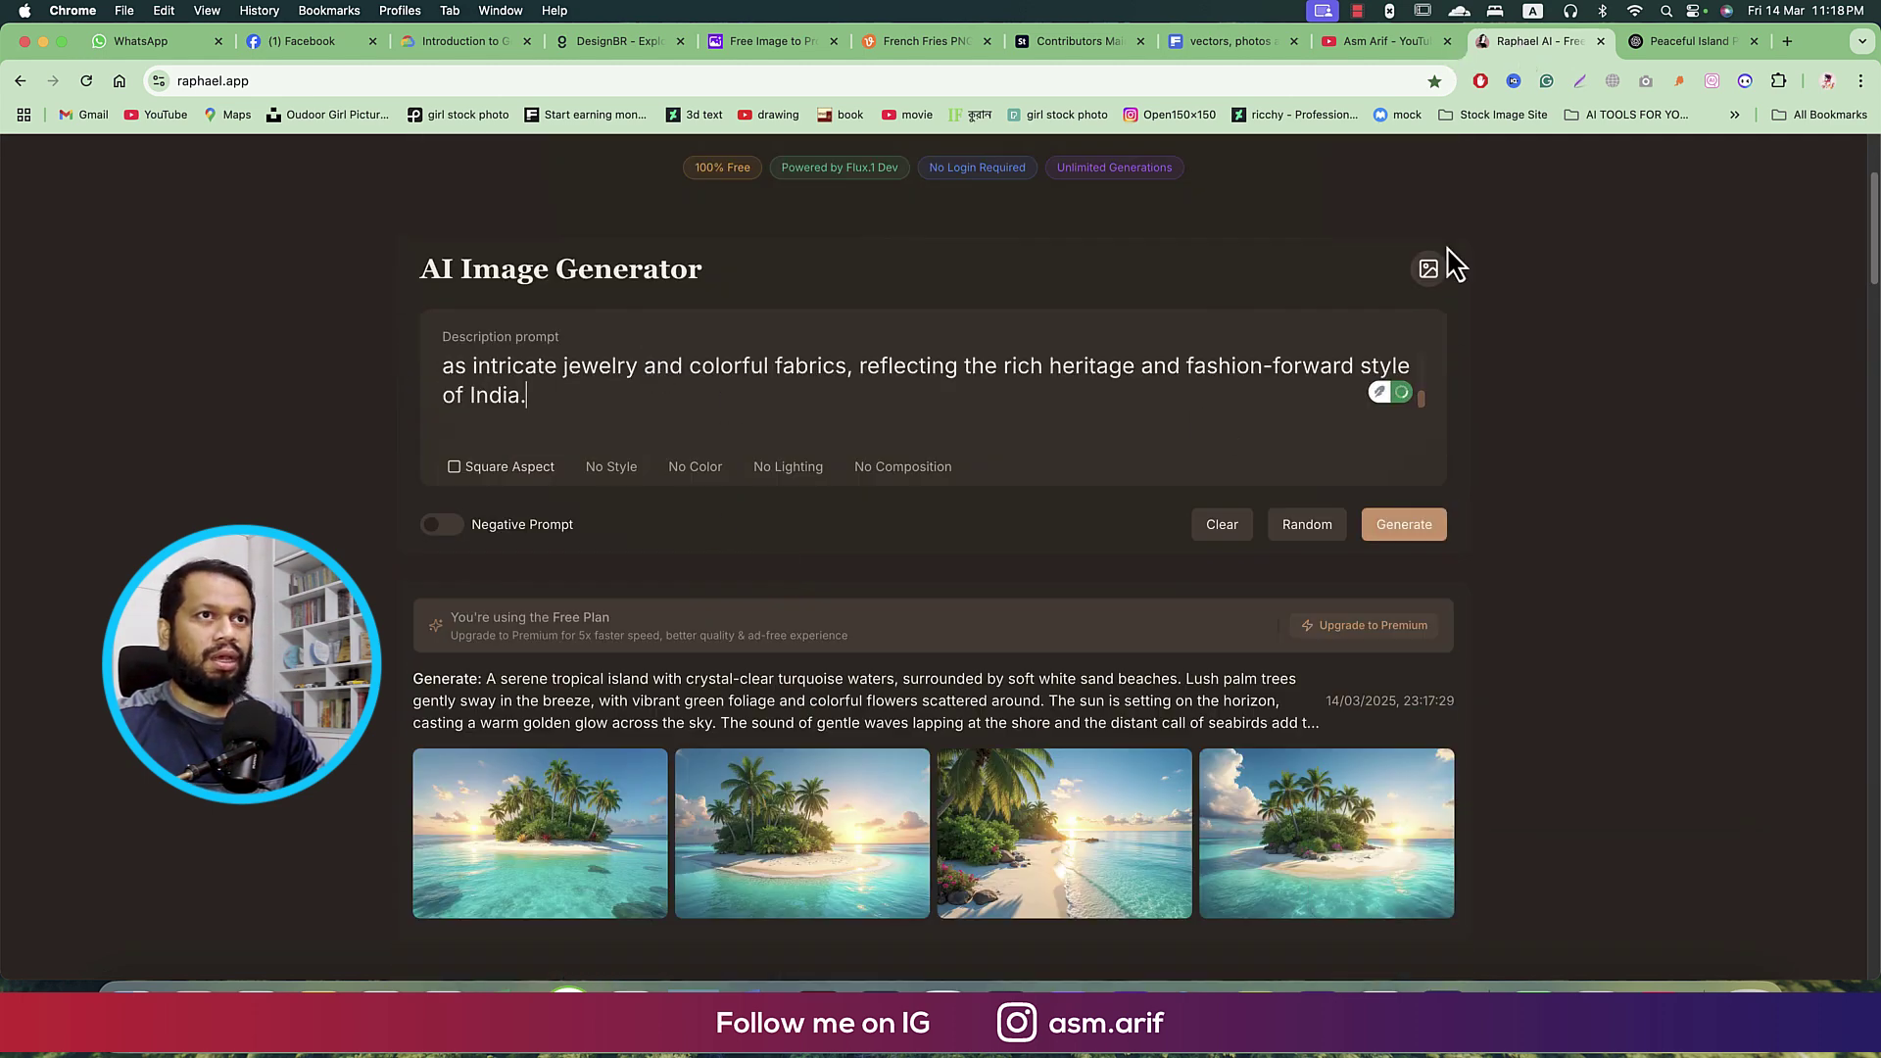
# - Copy the phrase 'Indian model girl' from the ChatGPT request
pyautogui.click(1673, 35)
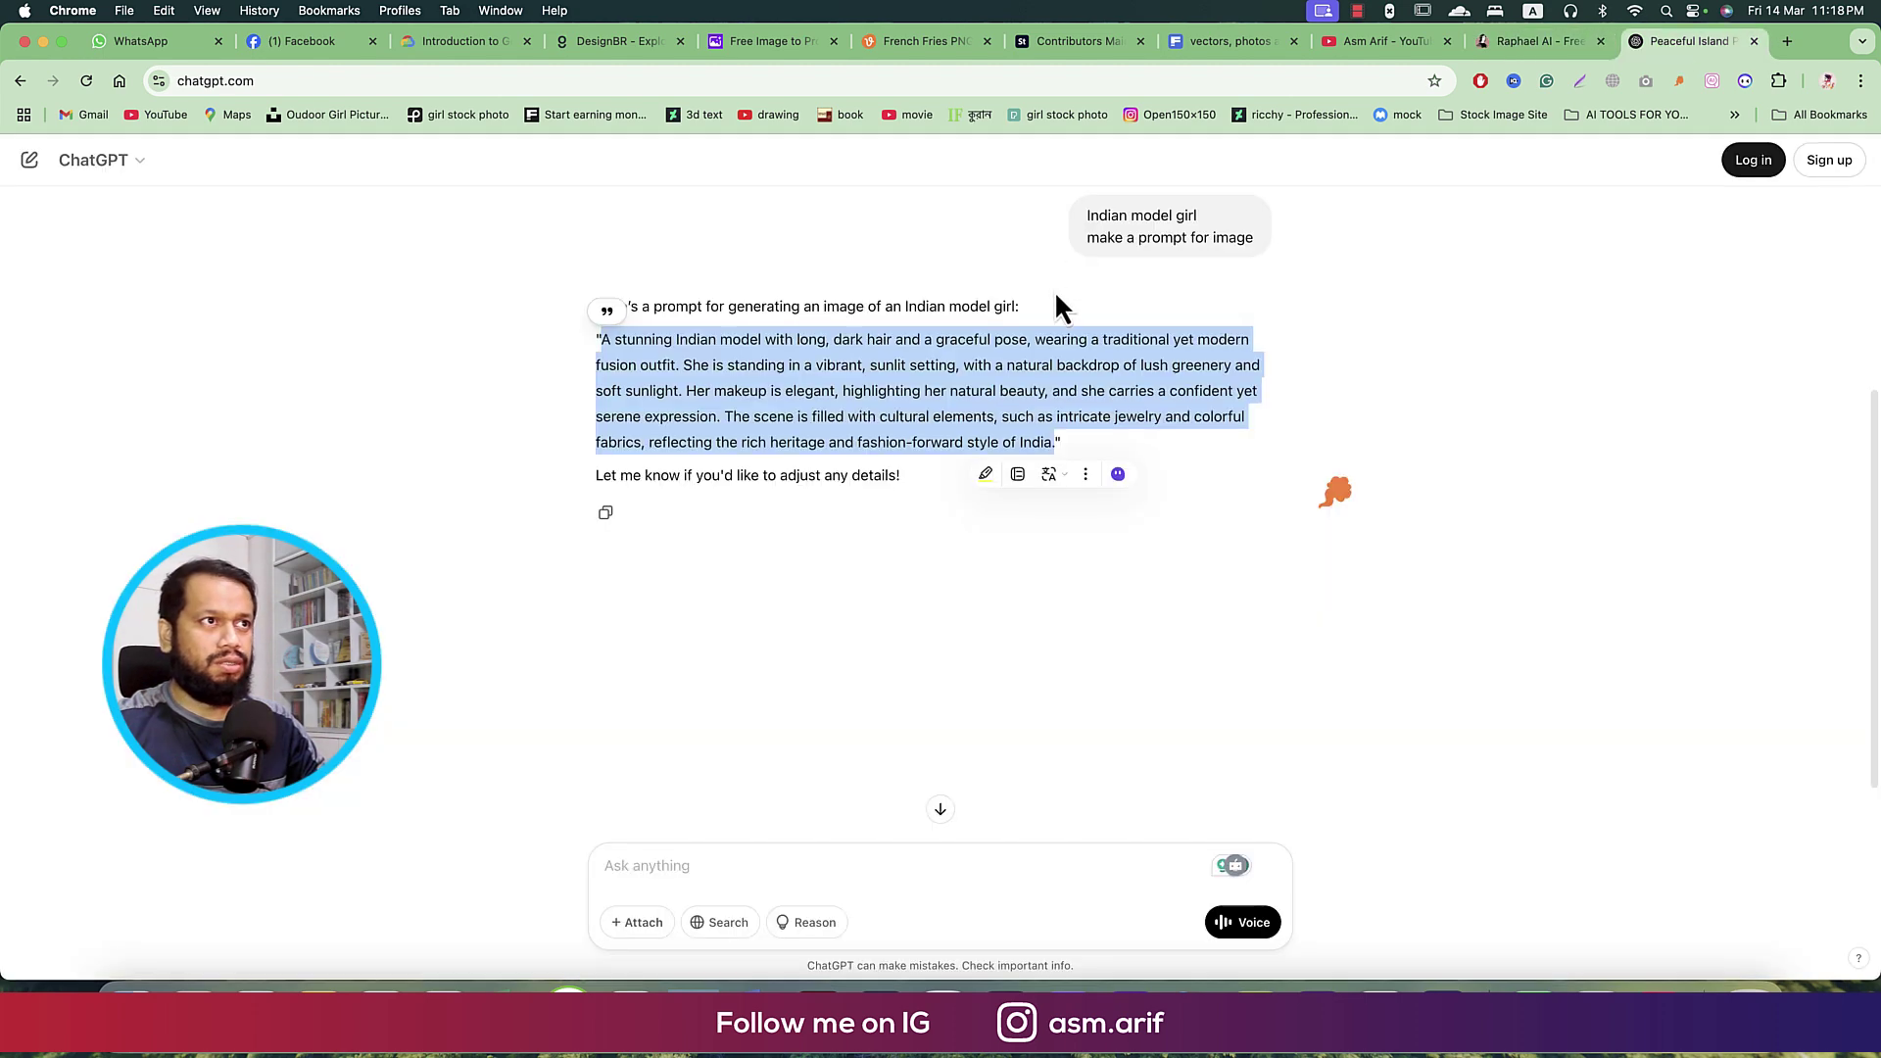
pyautogui.click(1162, 259)
pyautogui.moveTo(1085, 216); pyautogui.dragTo(1279, 220)
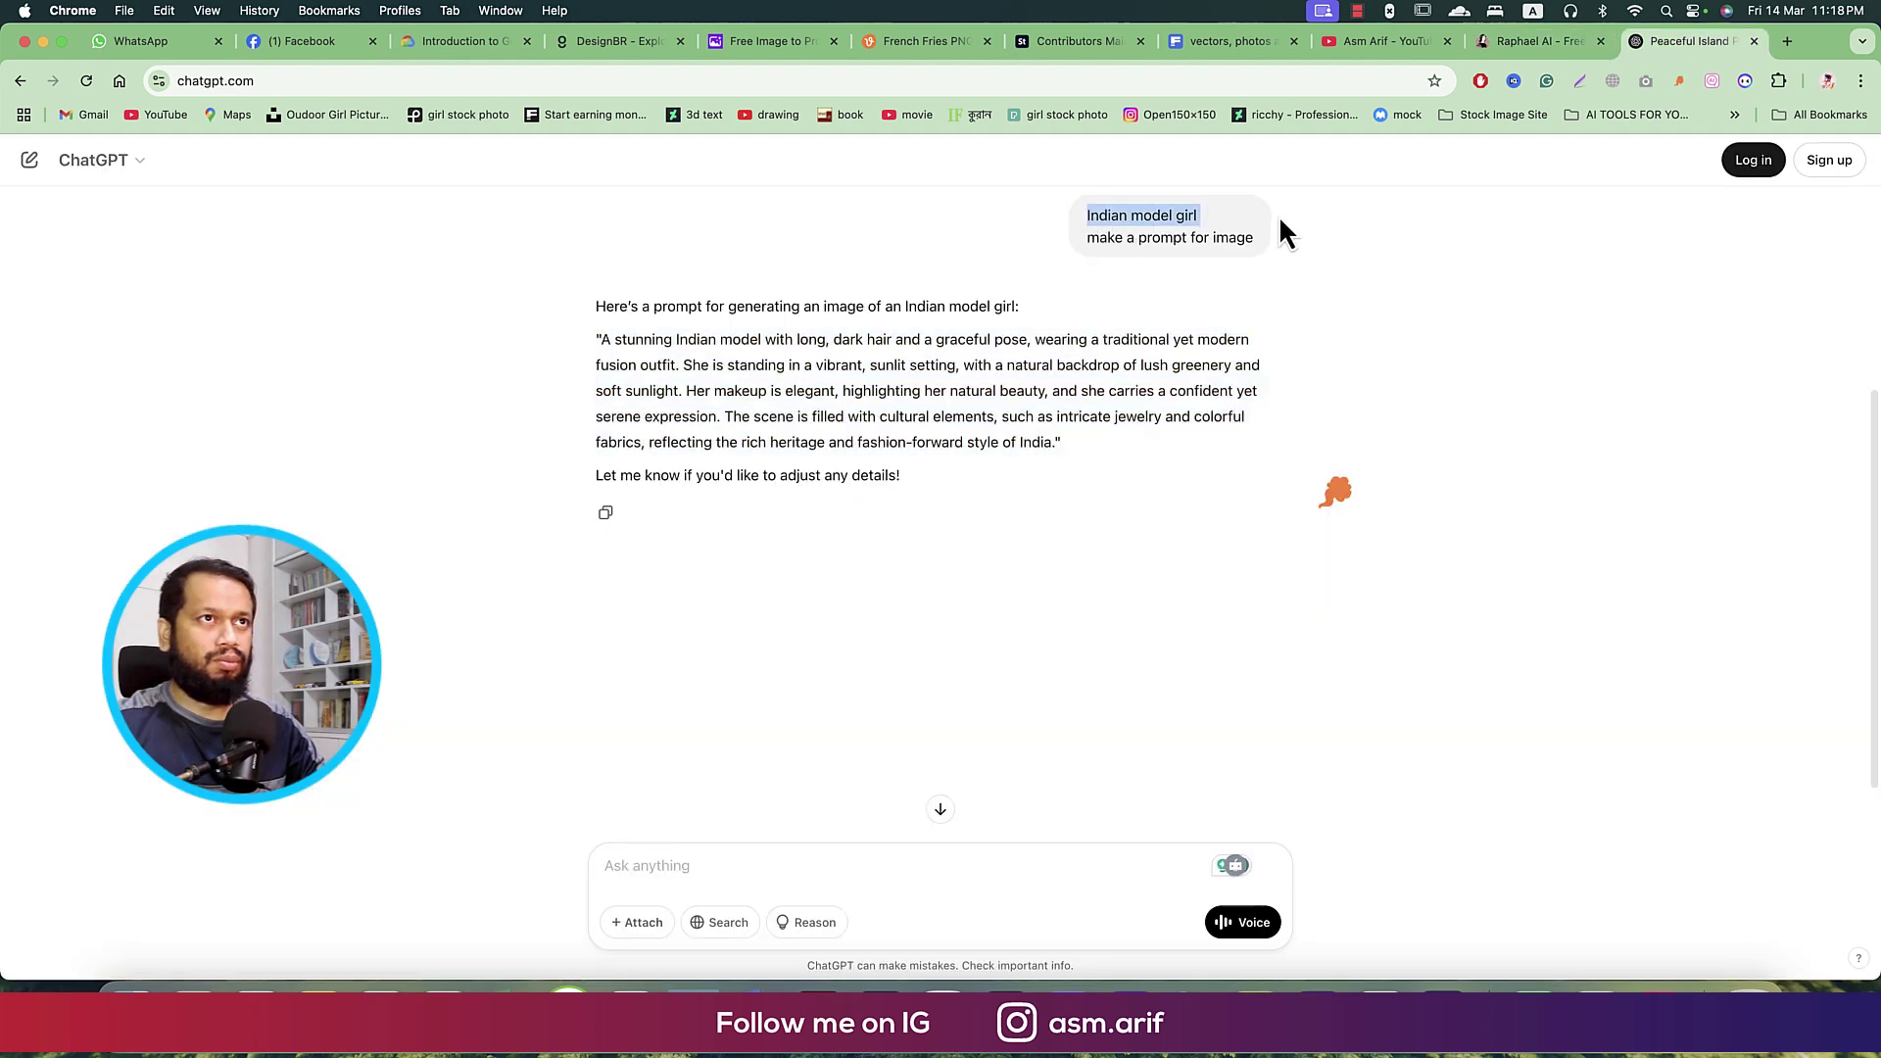
pyautogui.press('super+c')
# - Search Google for 'Indian model girl' in a new tab and show image results
pyautogui.click(1786, 41)
pyautogui.press('super+v')
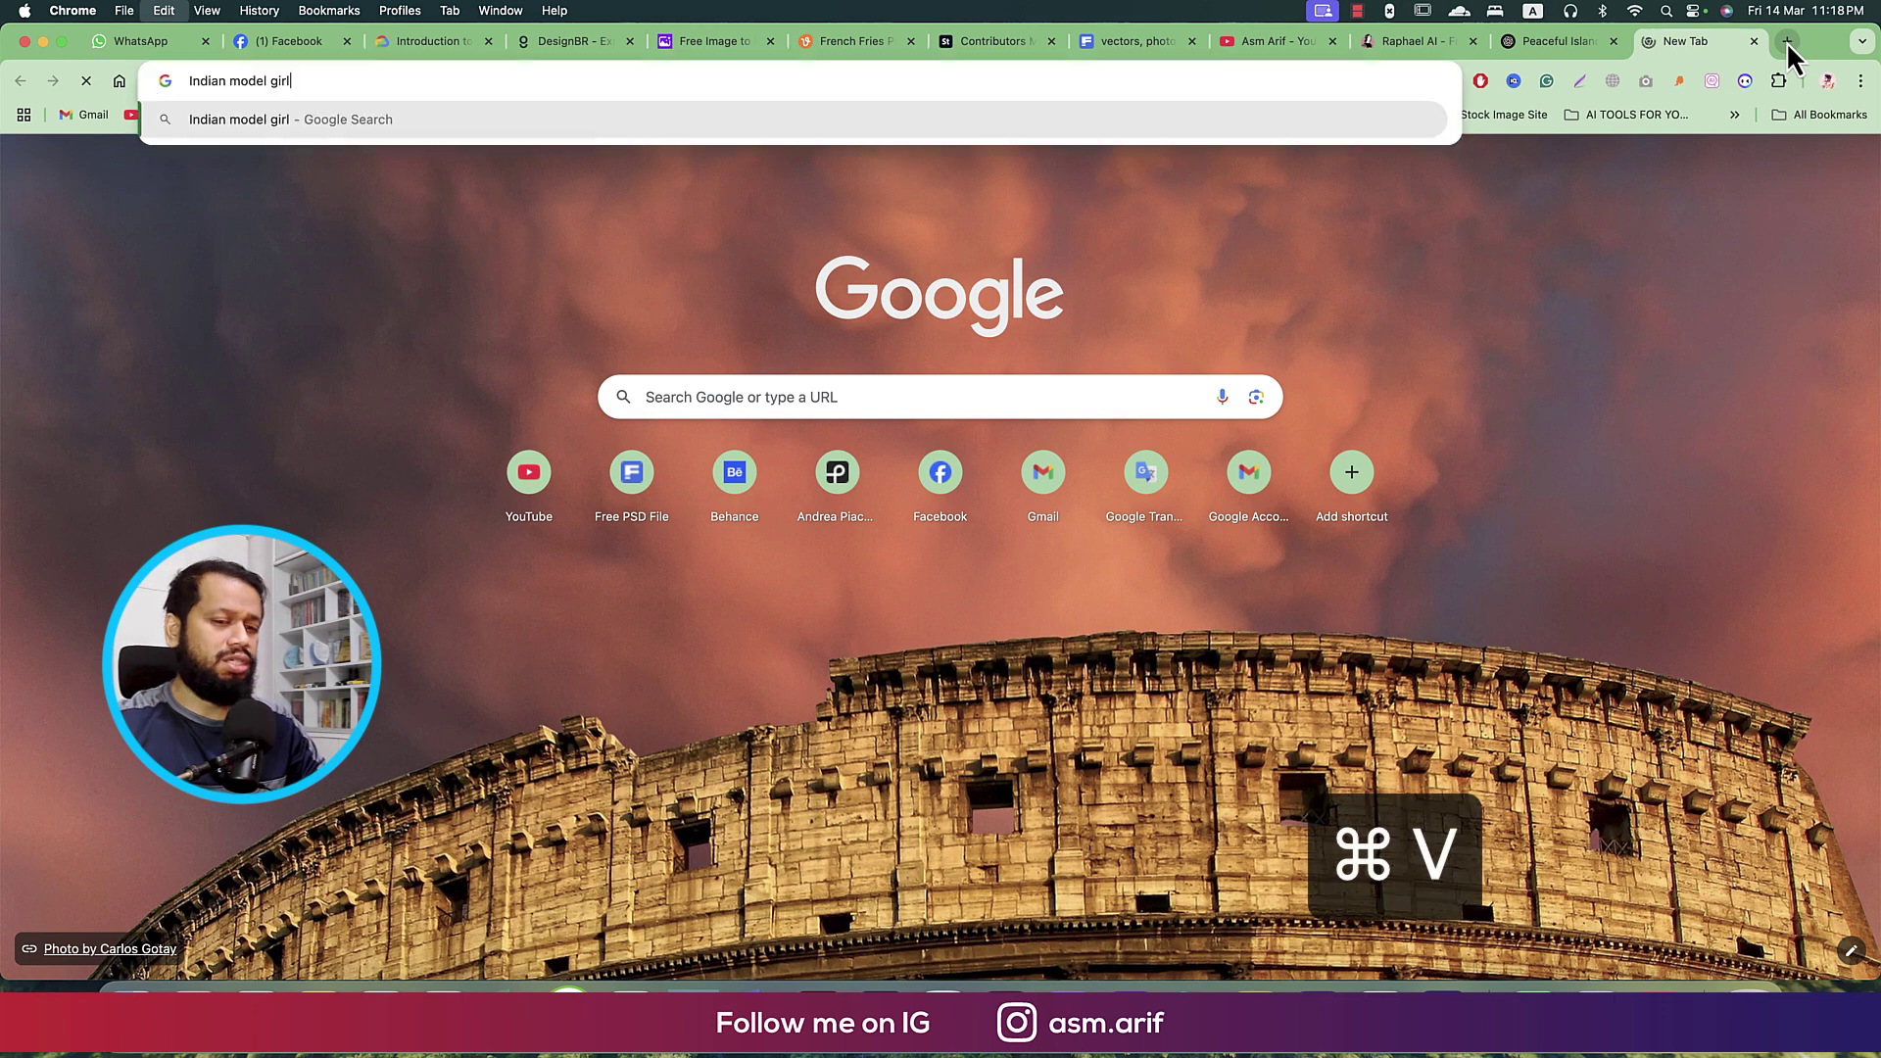
pyautogui.press('Return')
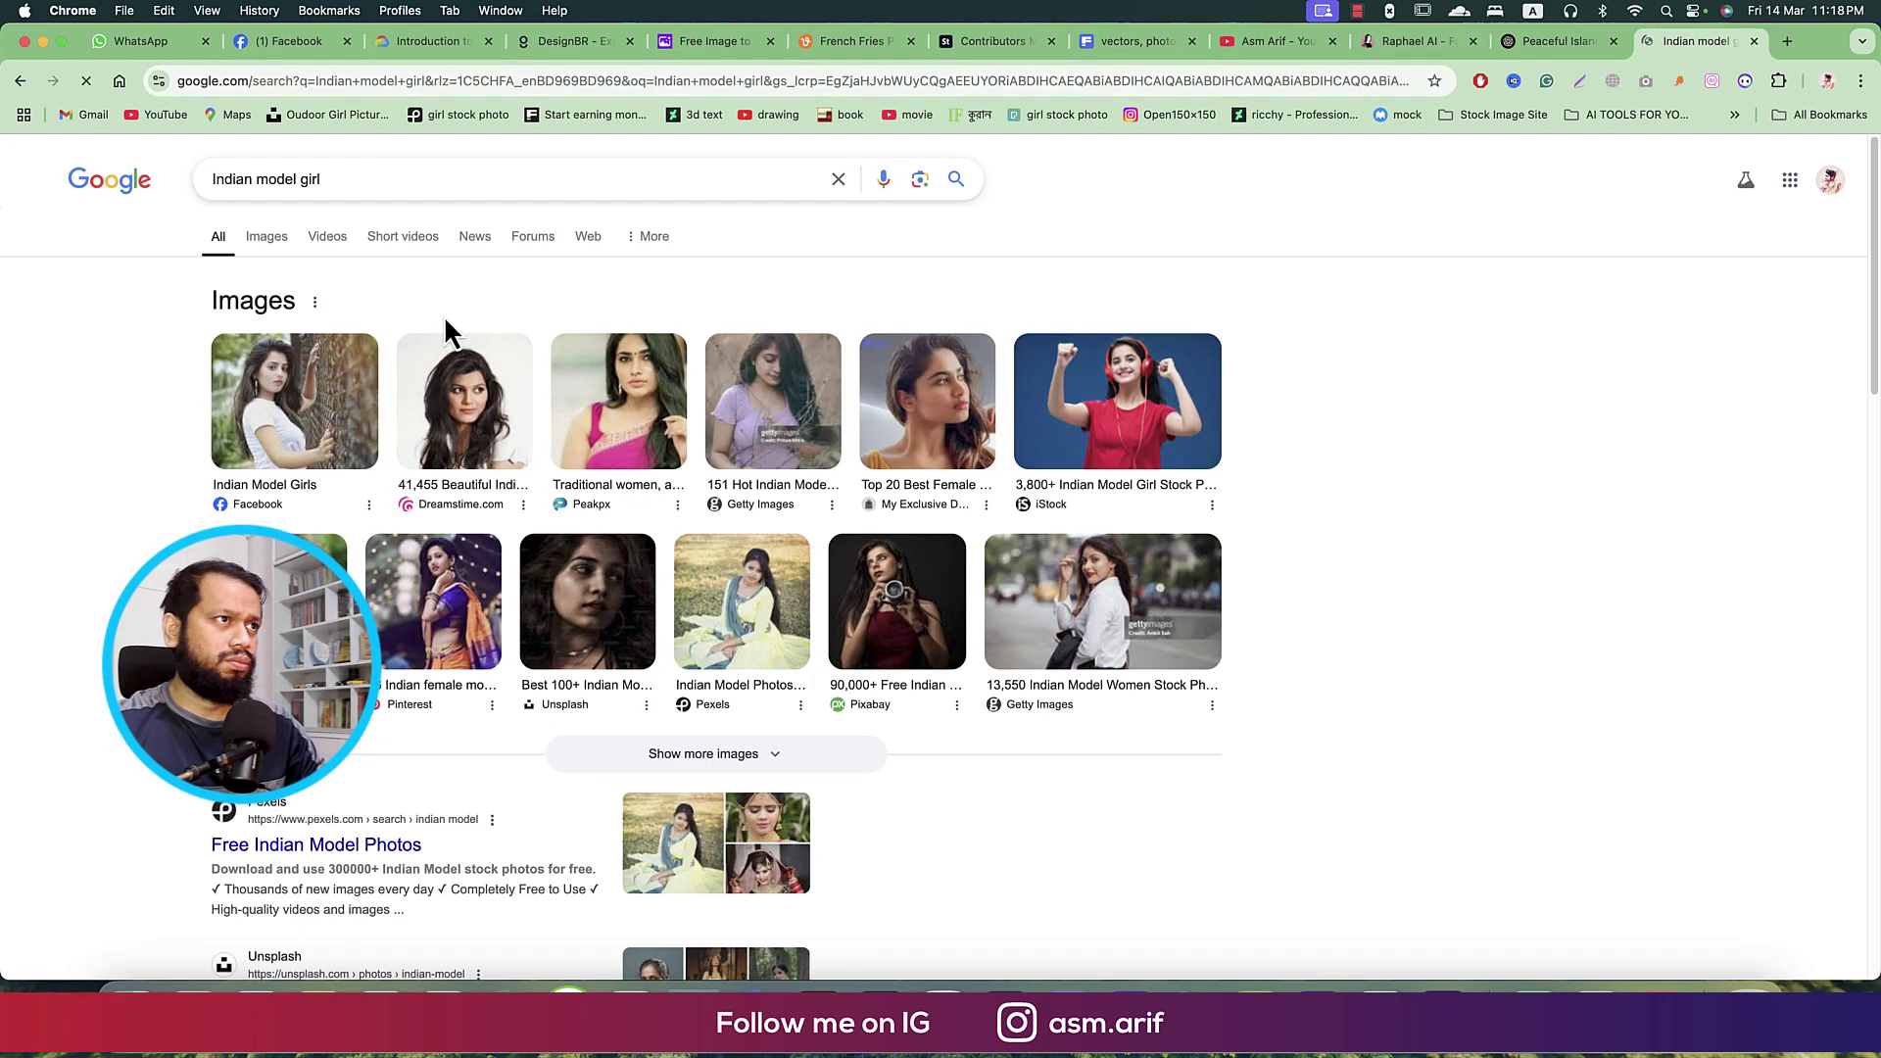
pyautogui.click(265, 238)
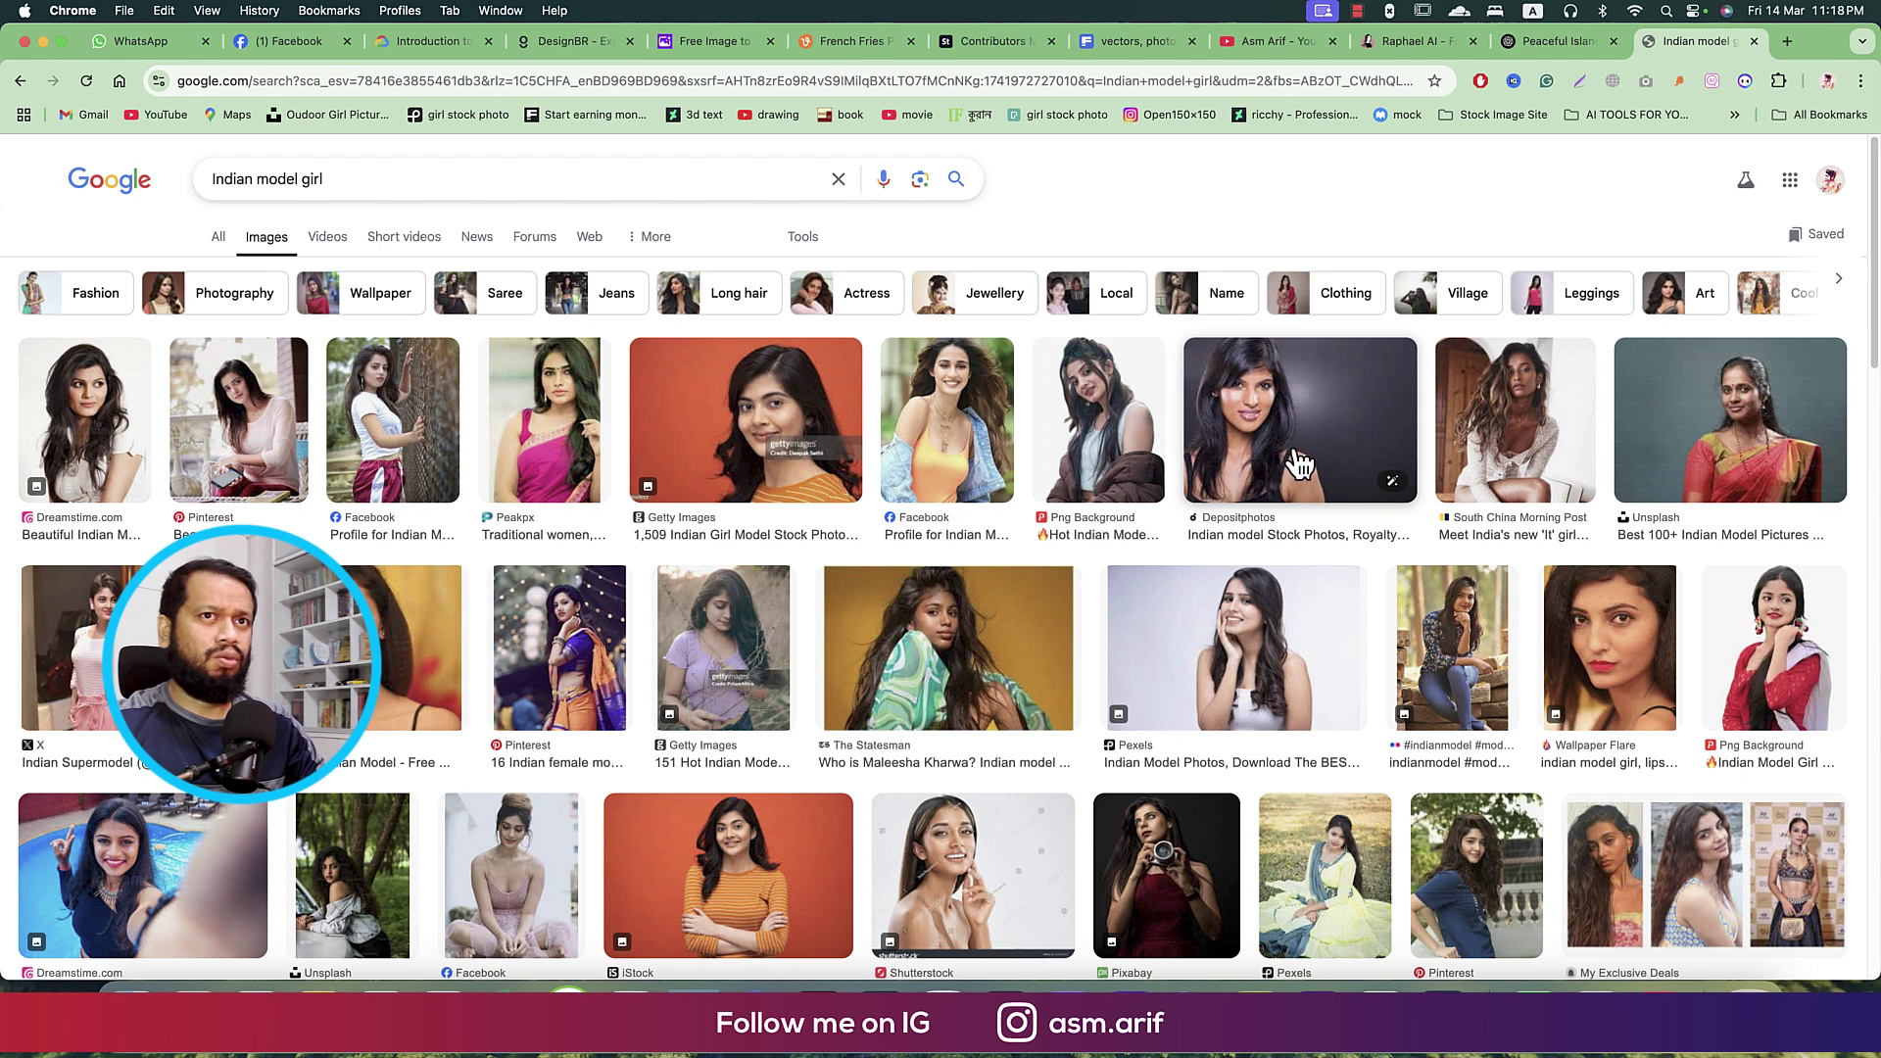
# - Open the red-dress model photo from the results in its own tab
pyautogui.scroll(-2, 980, 509)
pyautogui.scroll(-1, 686, 549)
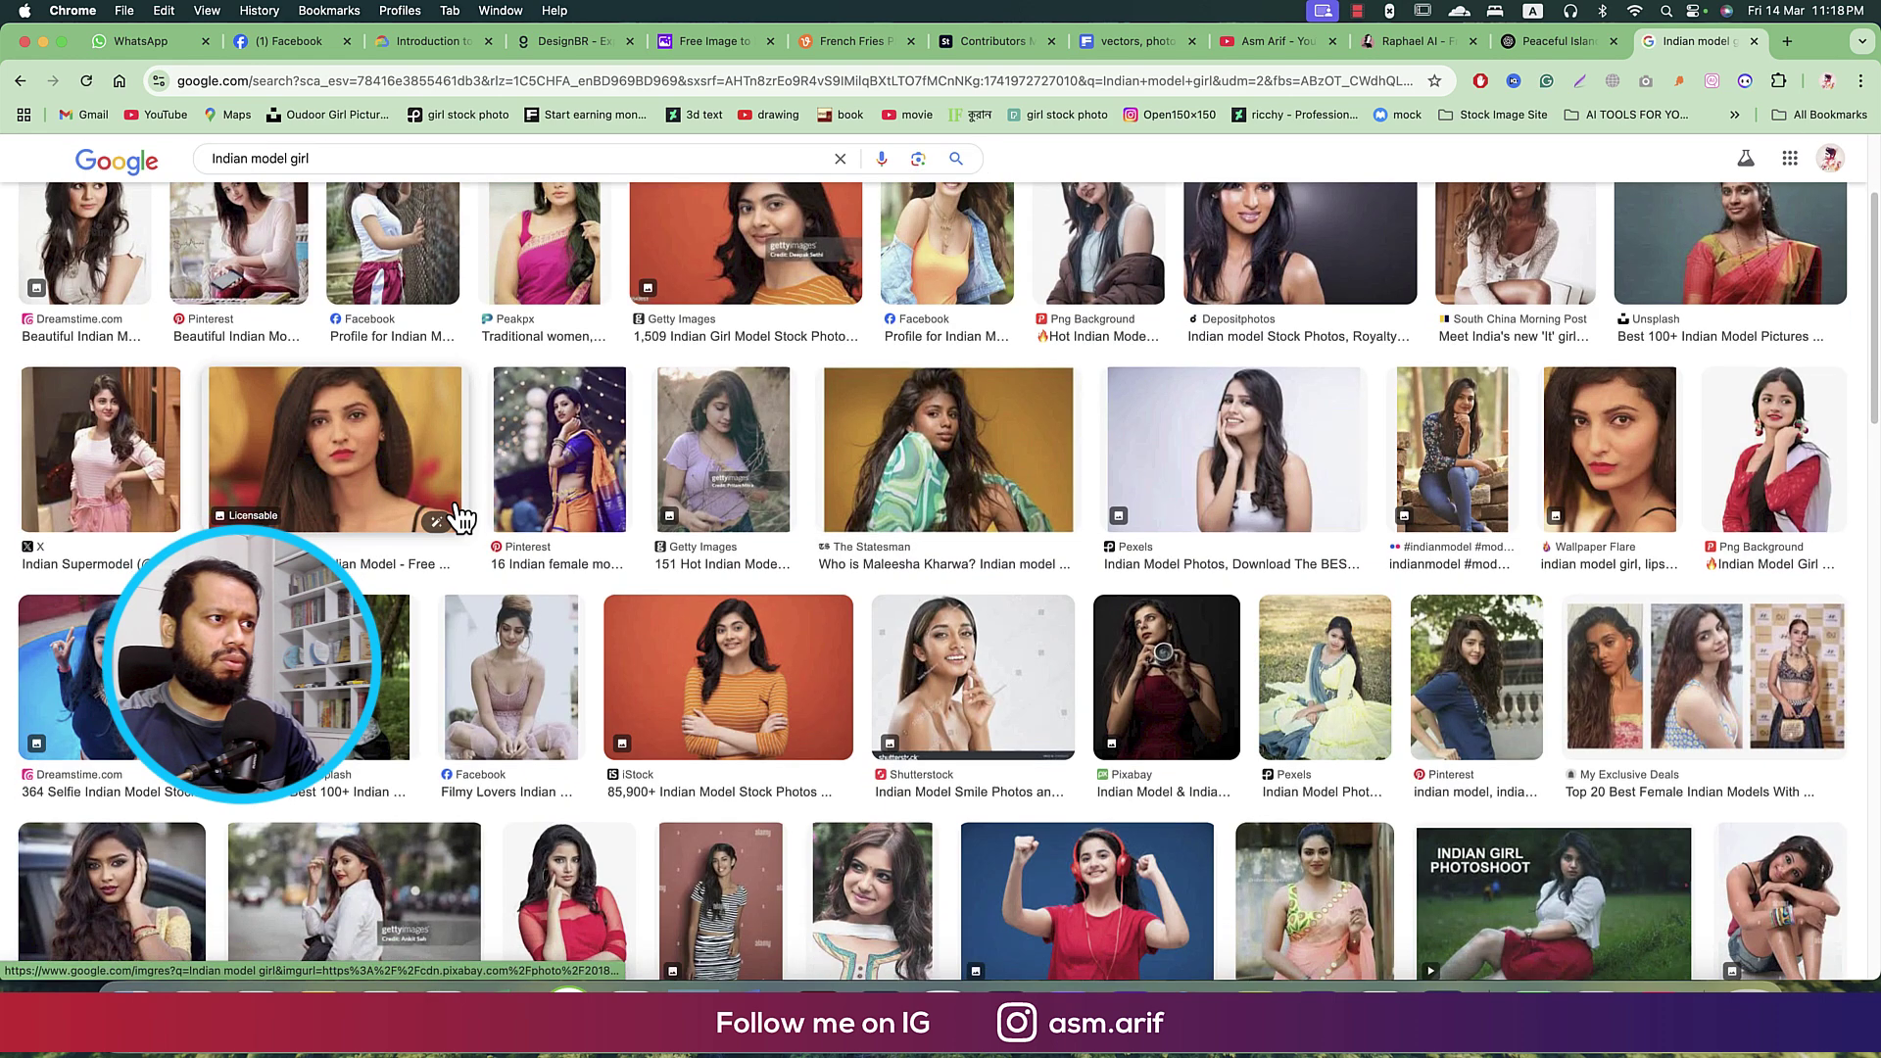
pyautogui.scroll(-1, 543, 578)
pyautogui.scroll(-5, 543, 578)
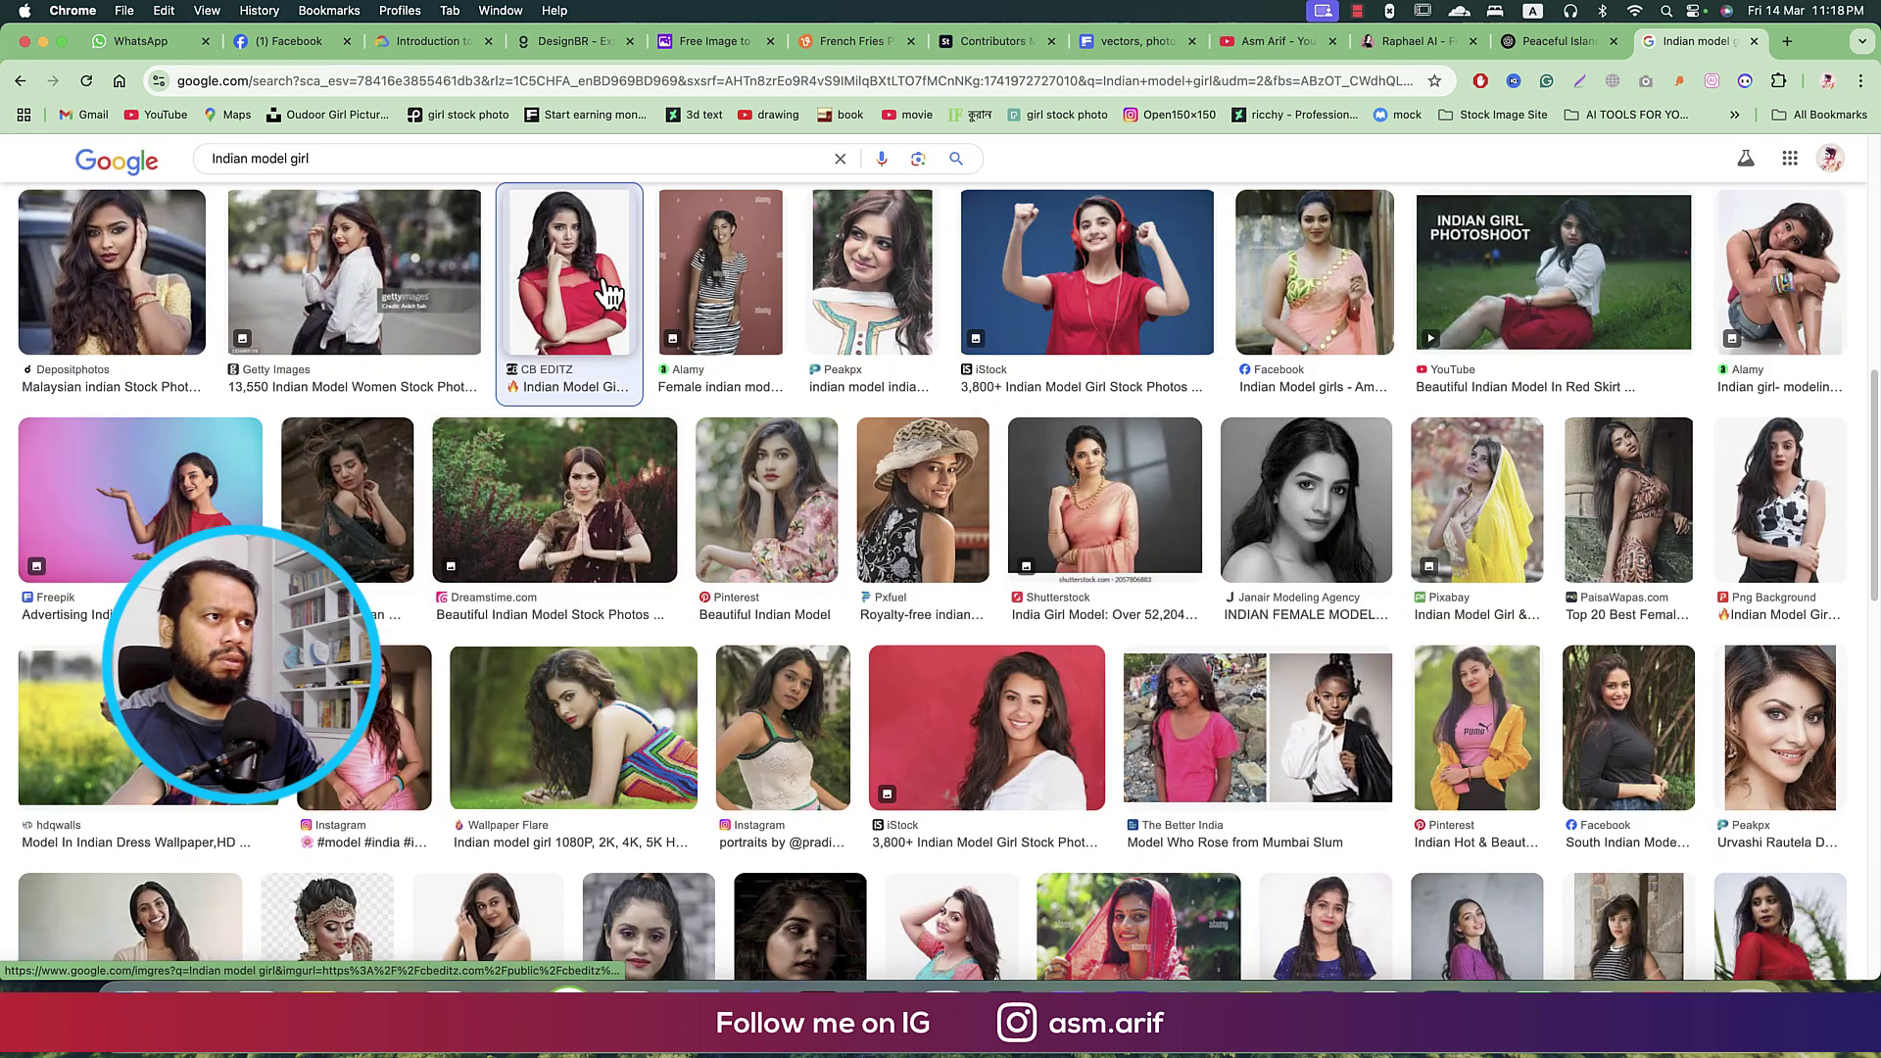
pyautogui.click(607, 294)
pyautogui.rightClick(1458, 364)
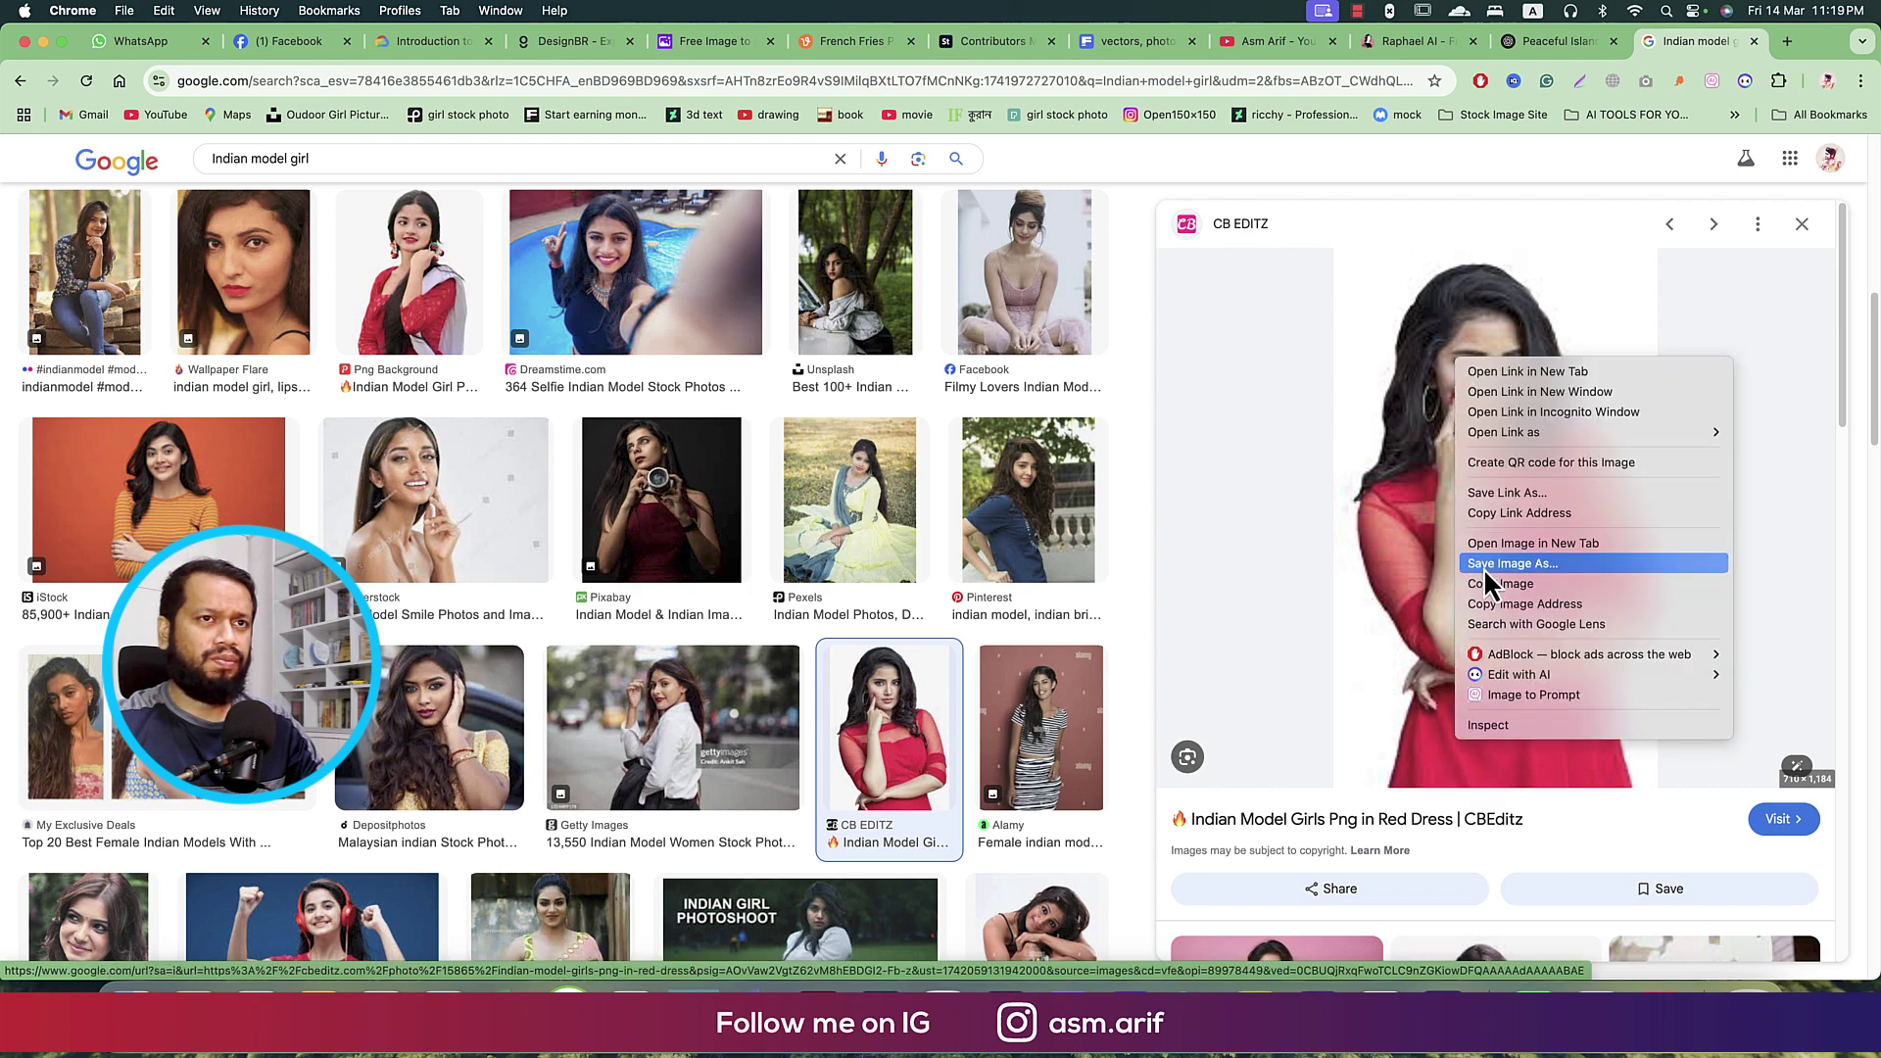
pyautogui.click(1495, 544)
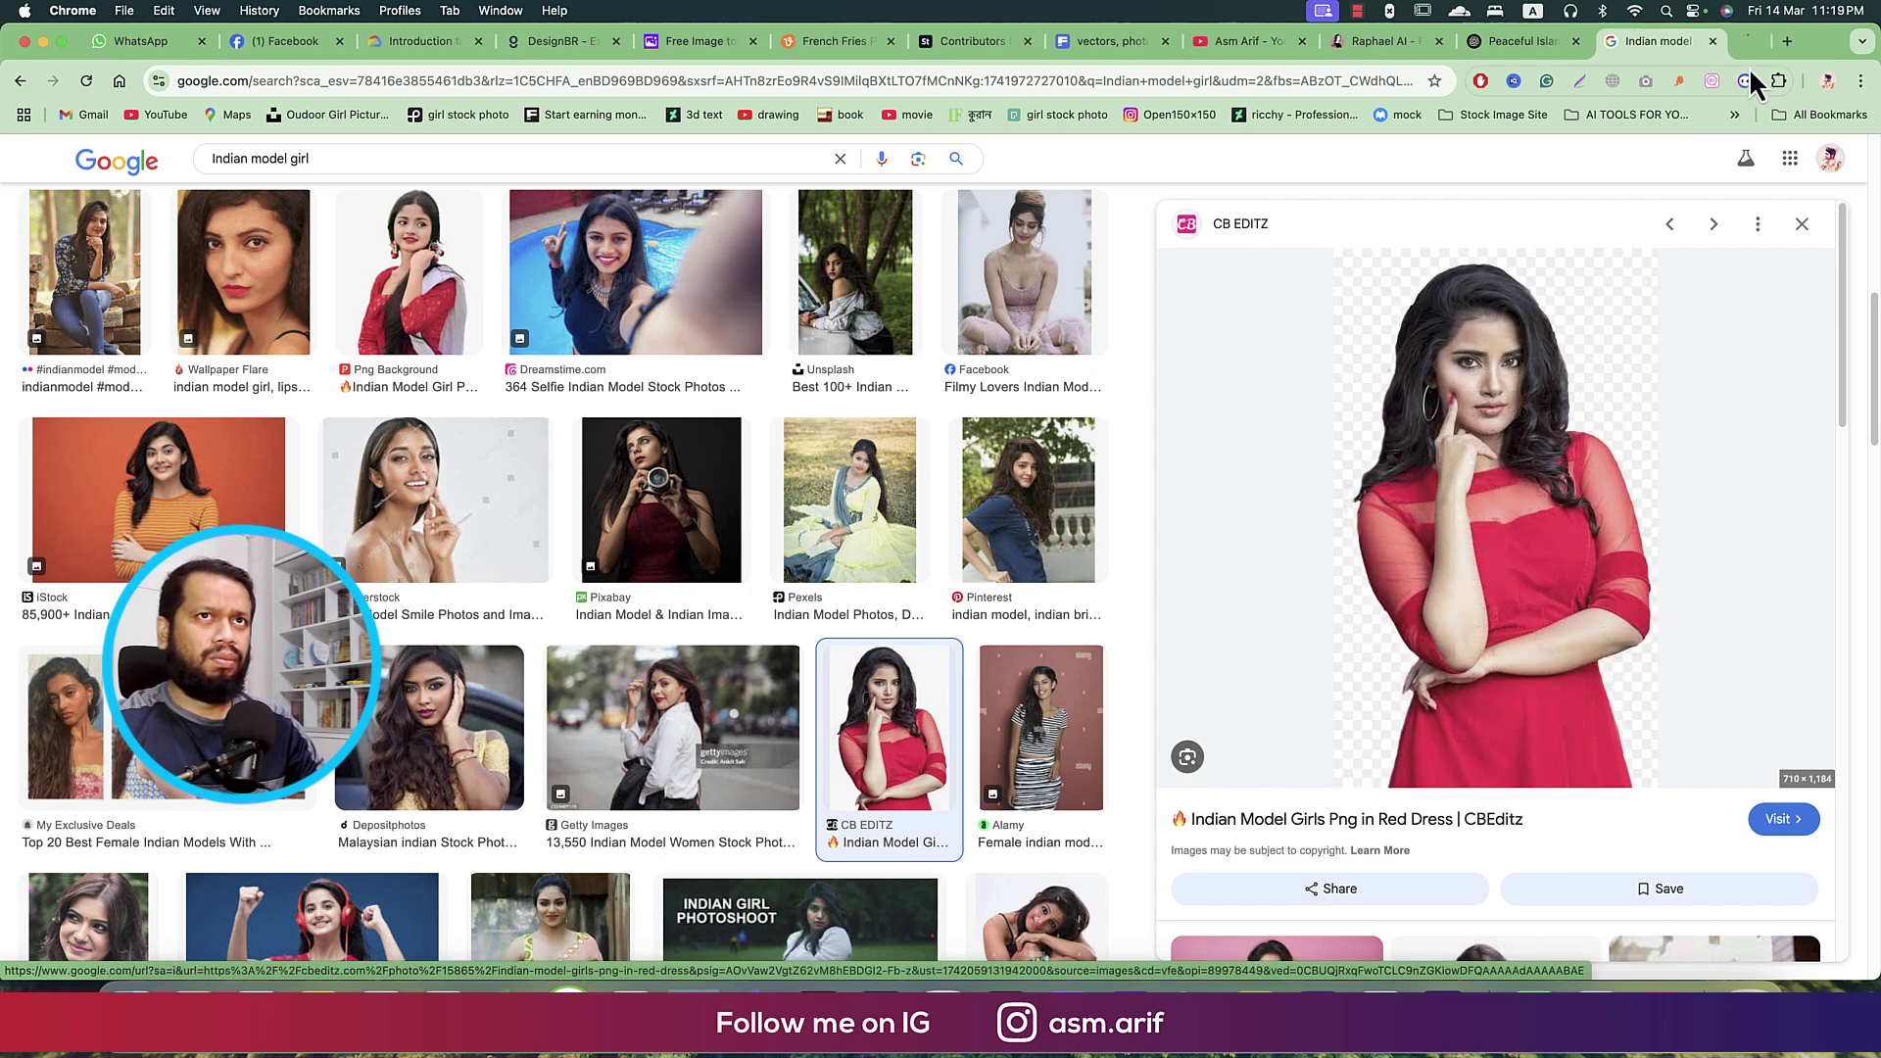
# - Save the full red-dress photo to Downloads as dss.jpeg
pyautogui.click(1710, 44)
pyautogui.rightClick(970, 509)
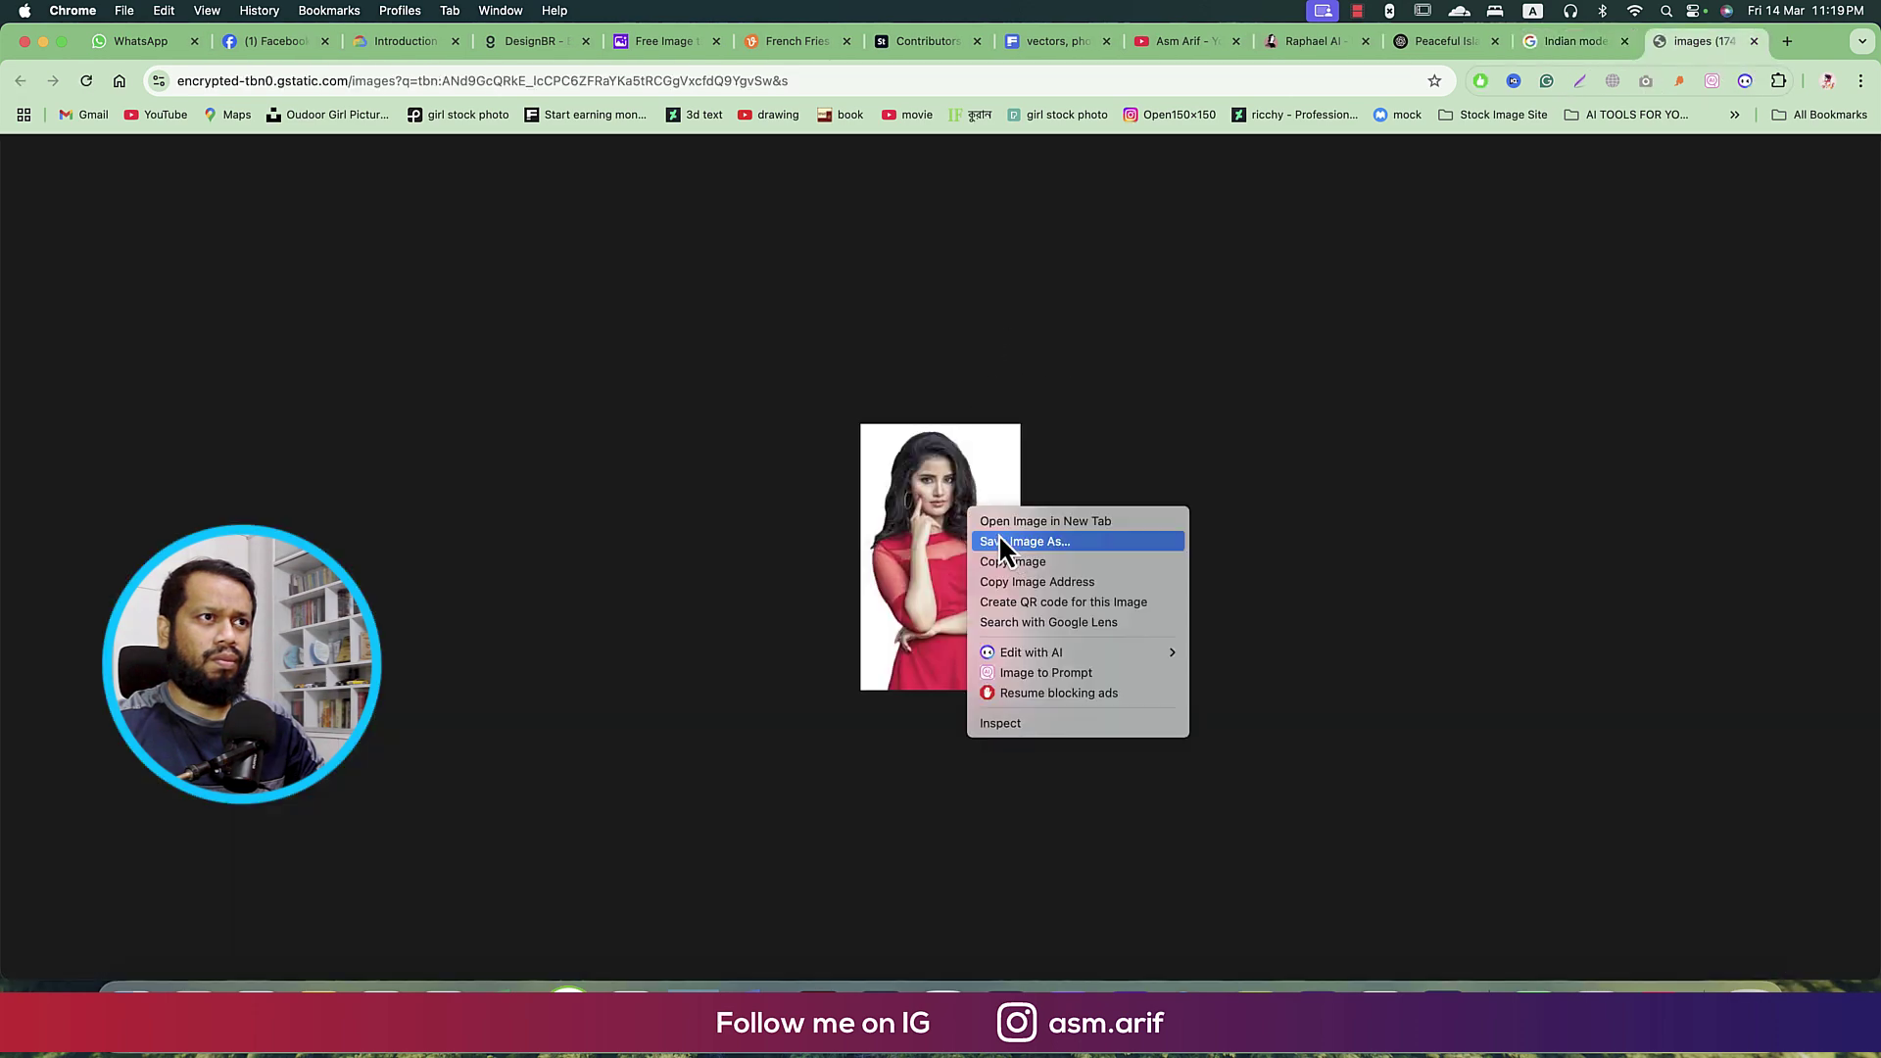
pyautogui.click(1009, 540)
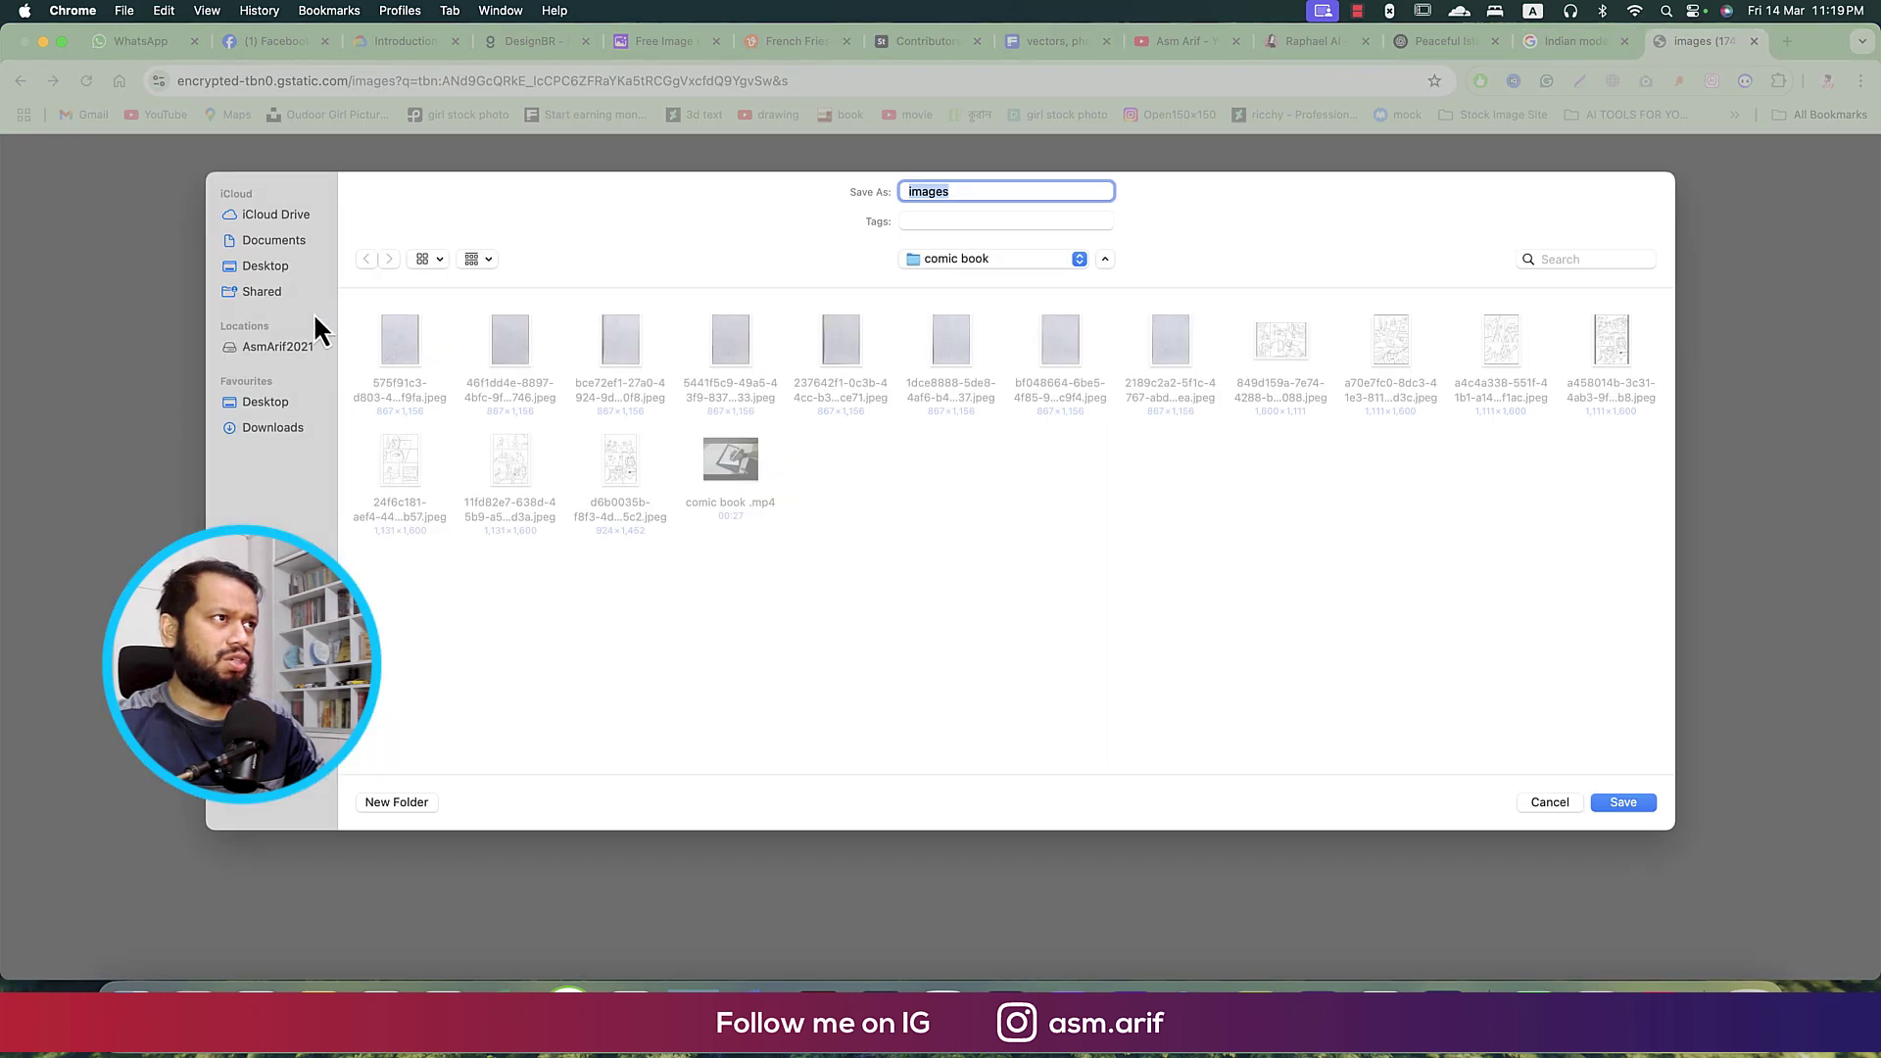
pyautogui.click(275, 431)
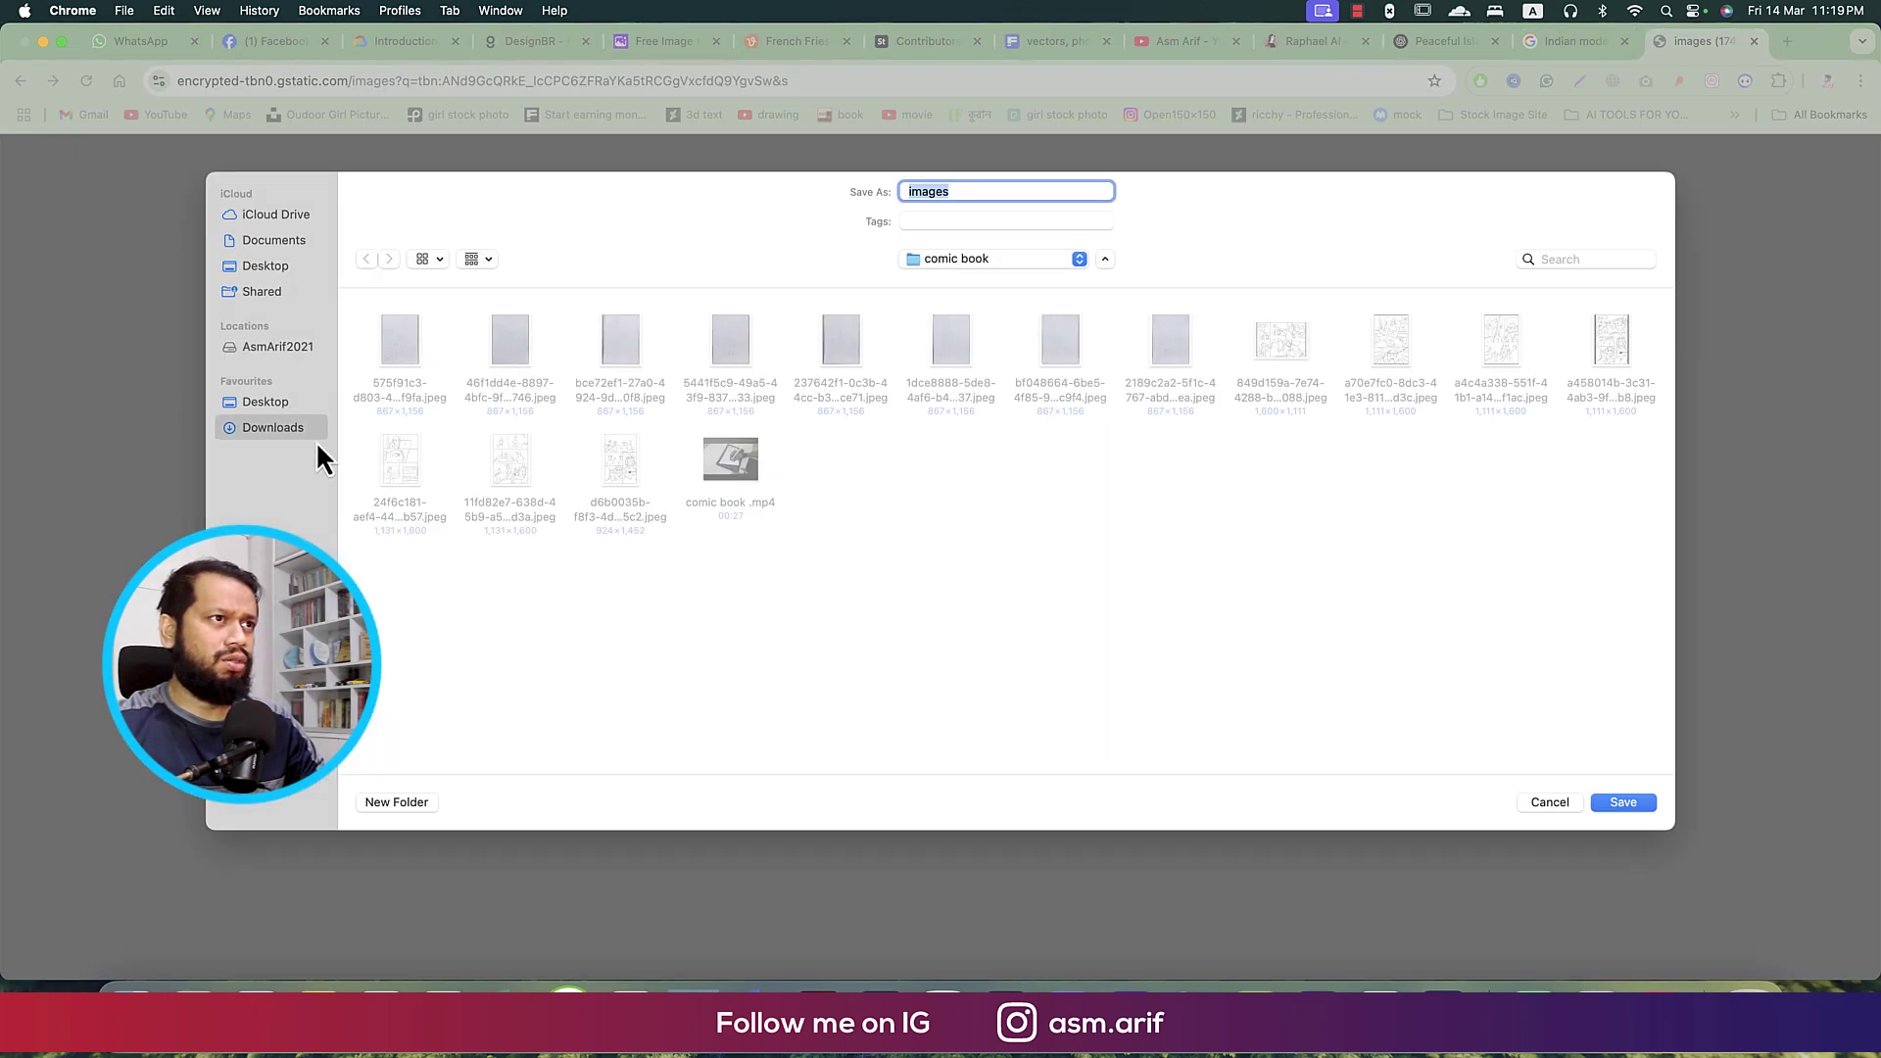
pyautogui.click(1625, 803)
pyautogui.press('Escape')
pyautogui.write('d')
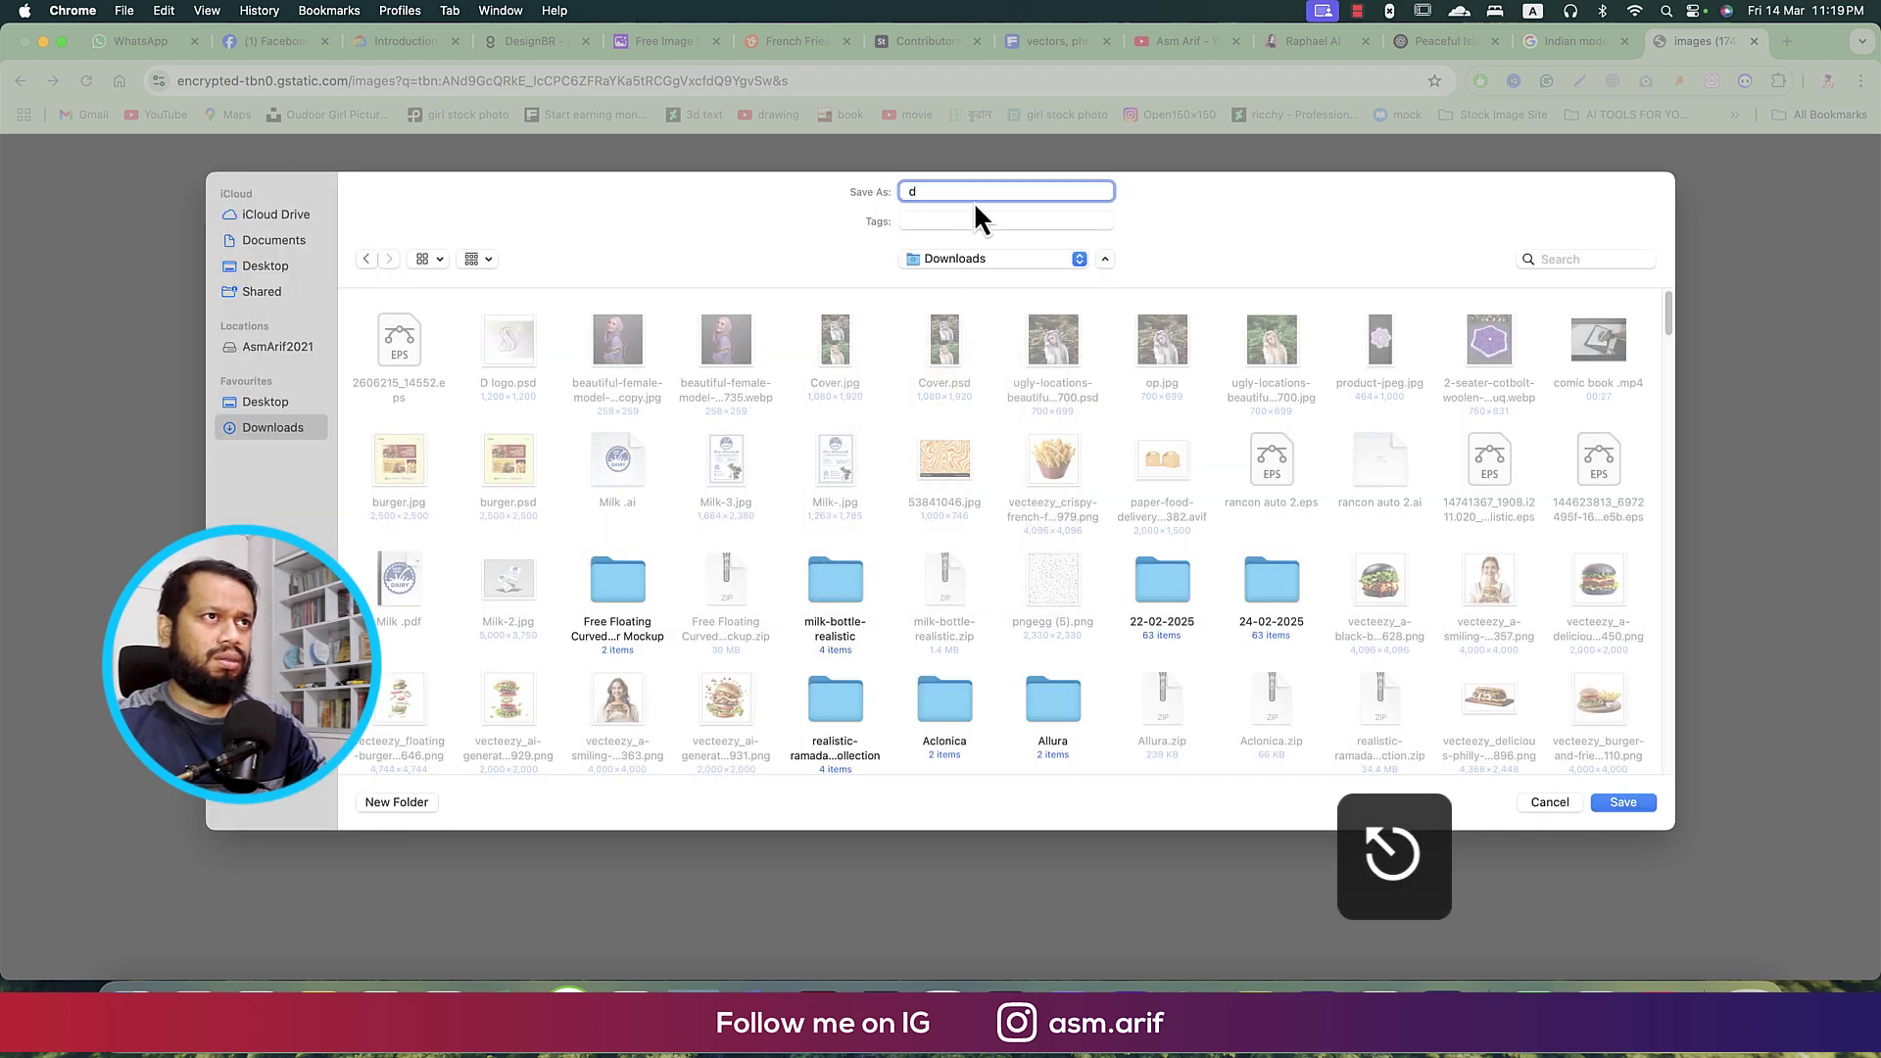
pyautogui.write('ss')
pyautogui.click(1623, 802)
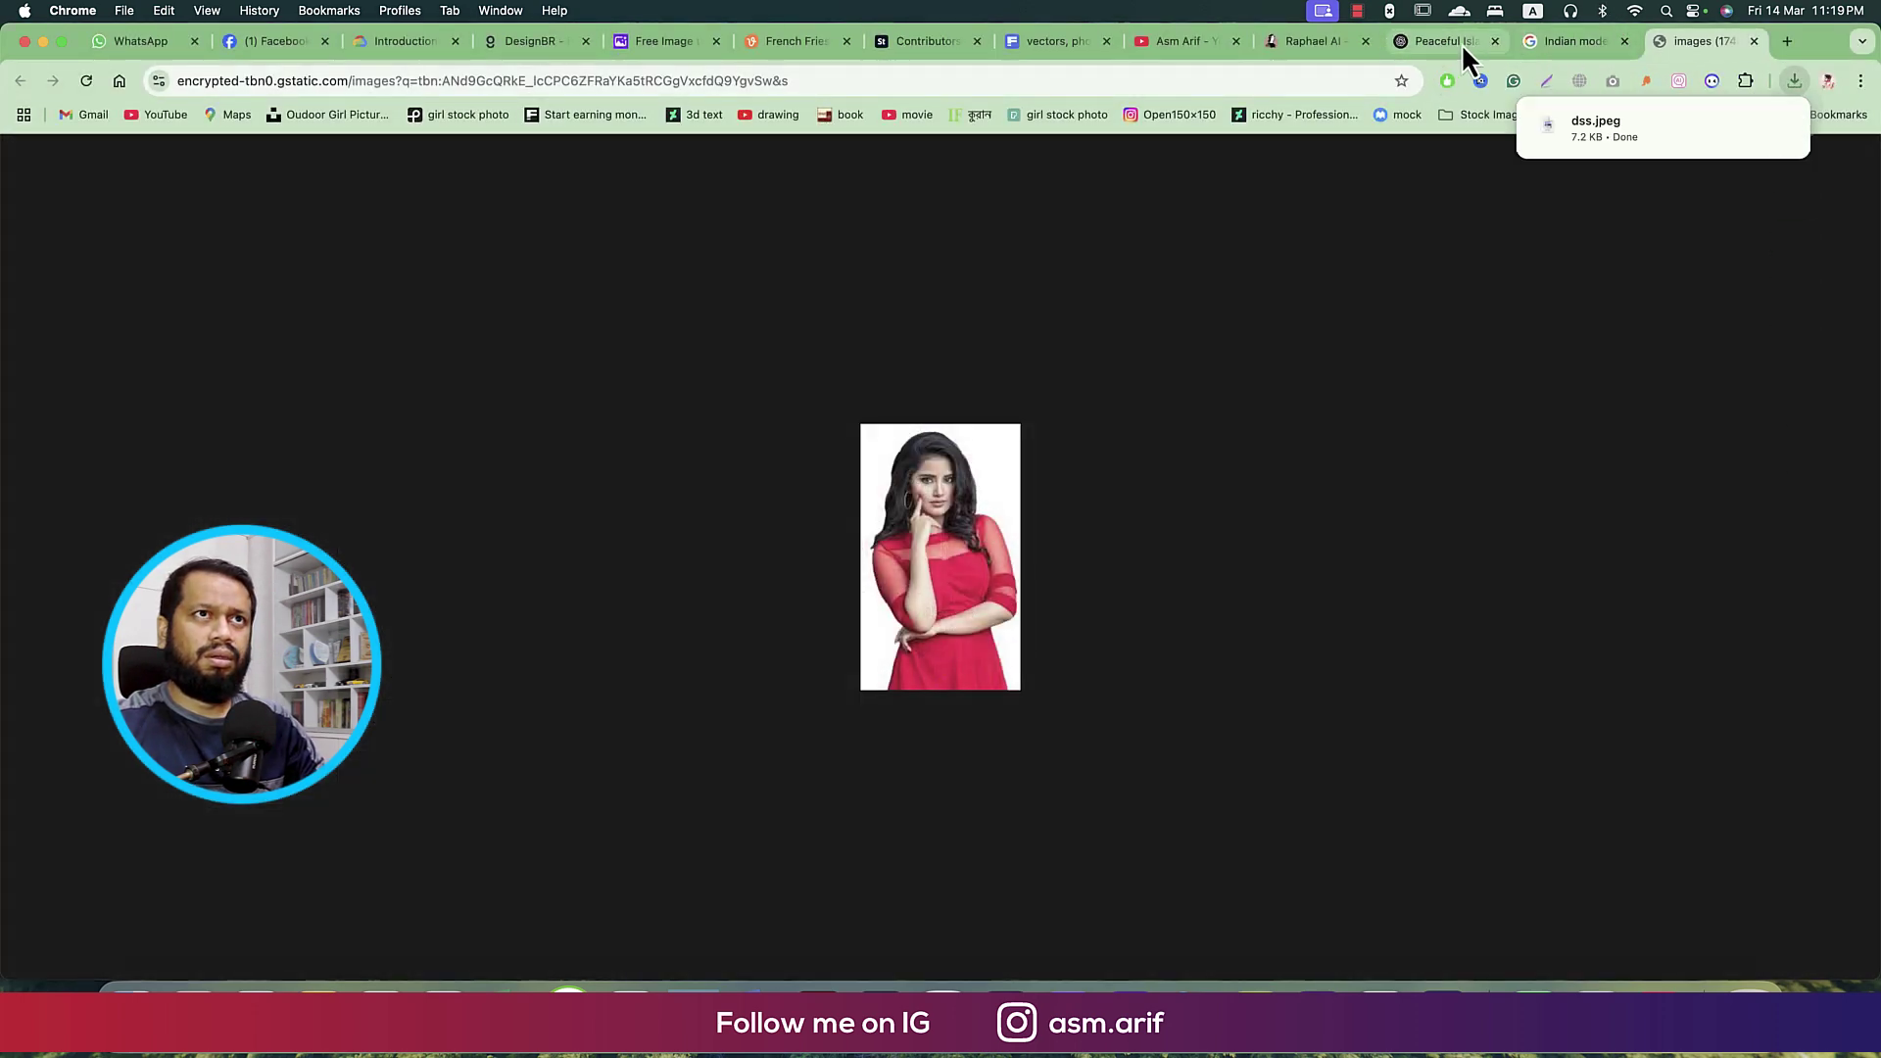
# - Attach dss.jpeg from Downloads as a reference image in Raphael AI
pyautogui.click(1456, 43)
pyautogui.click(1313, 39)
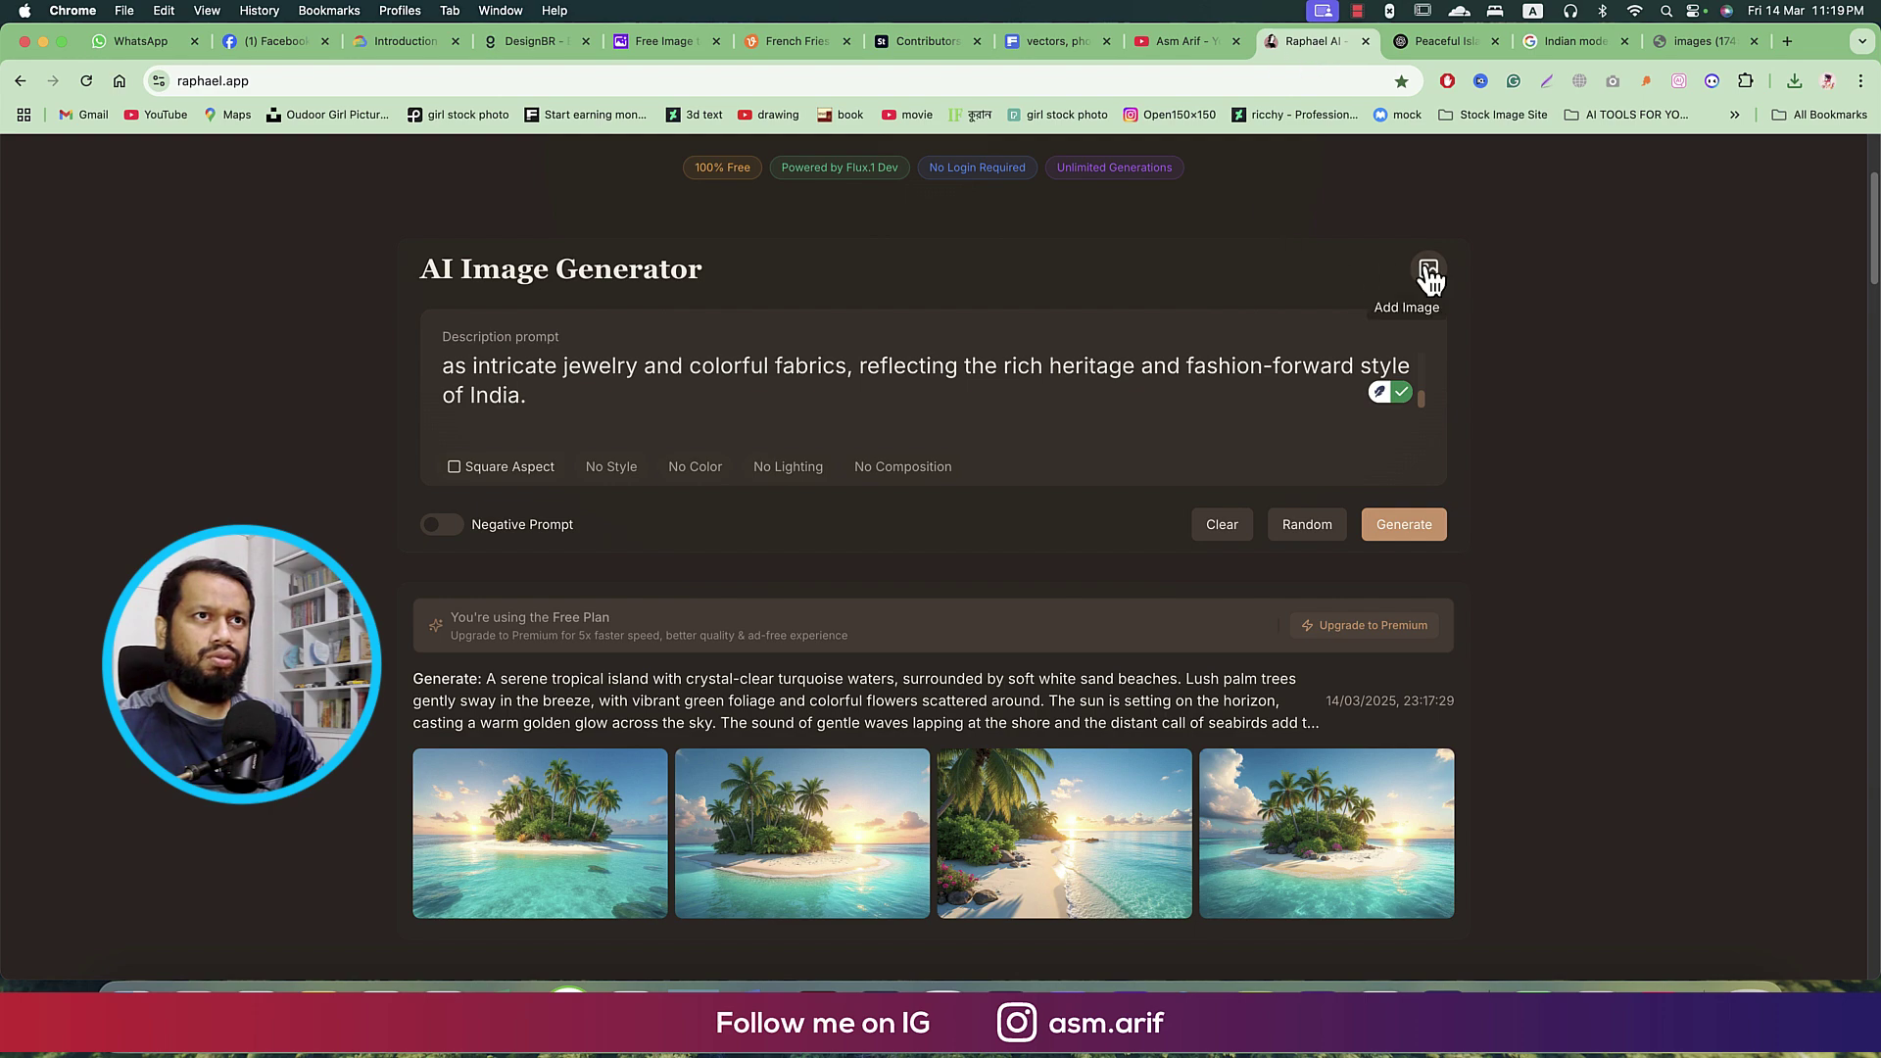
pyautogui.click(1429, 274)
pyautogui.click(273, 510)
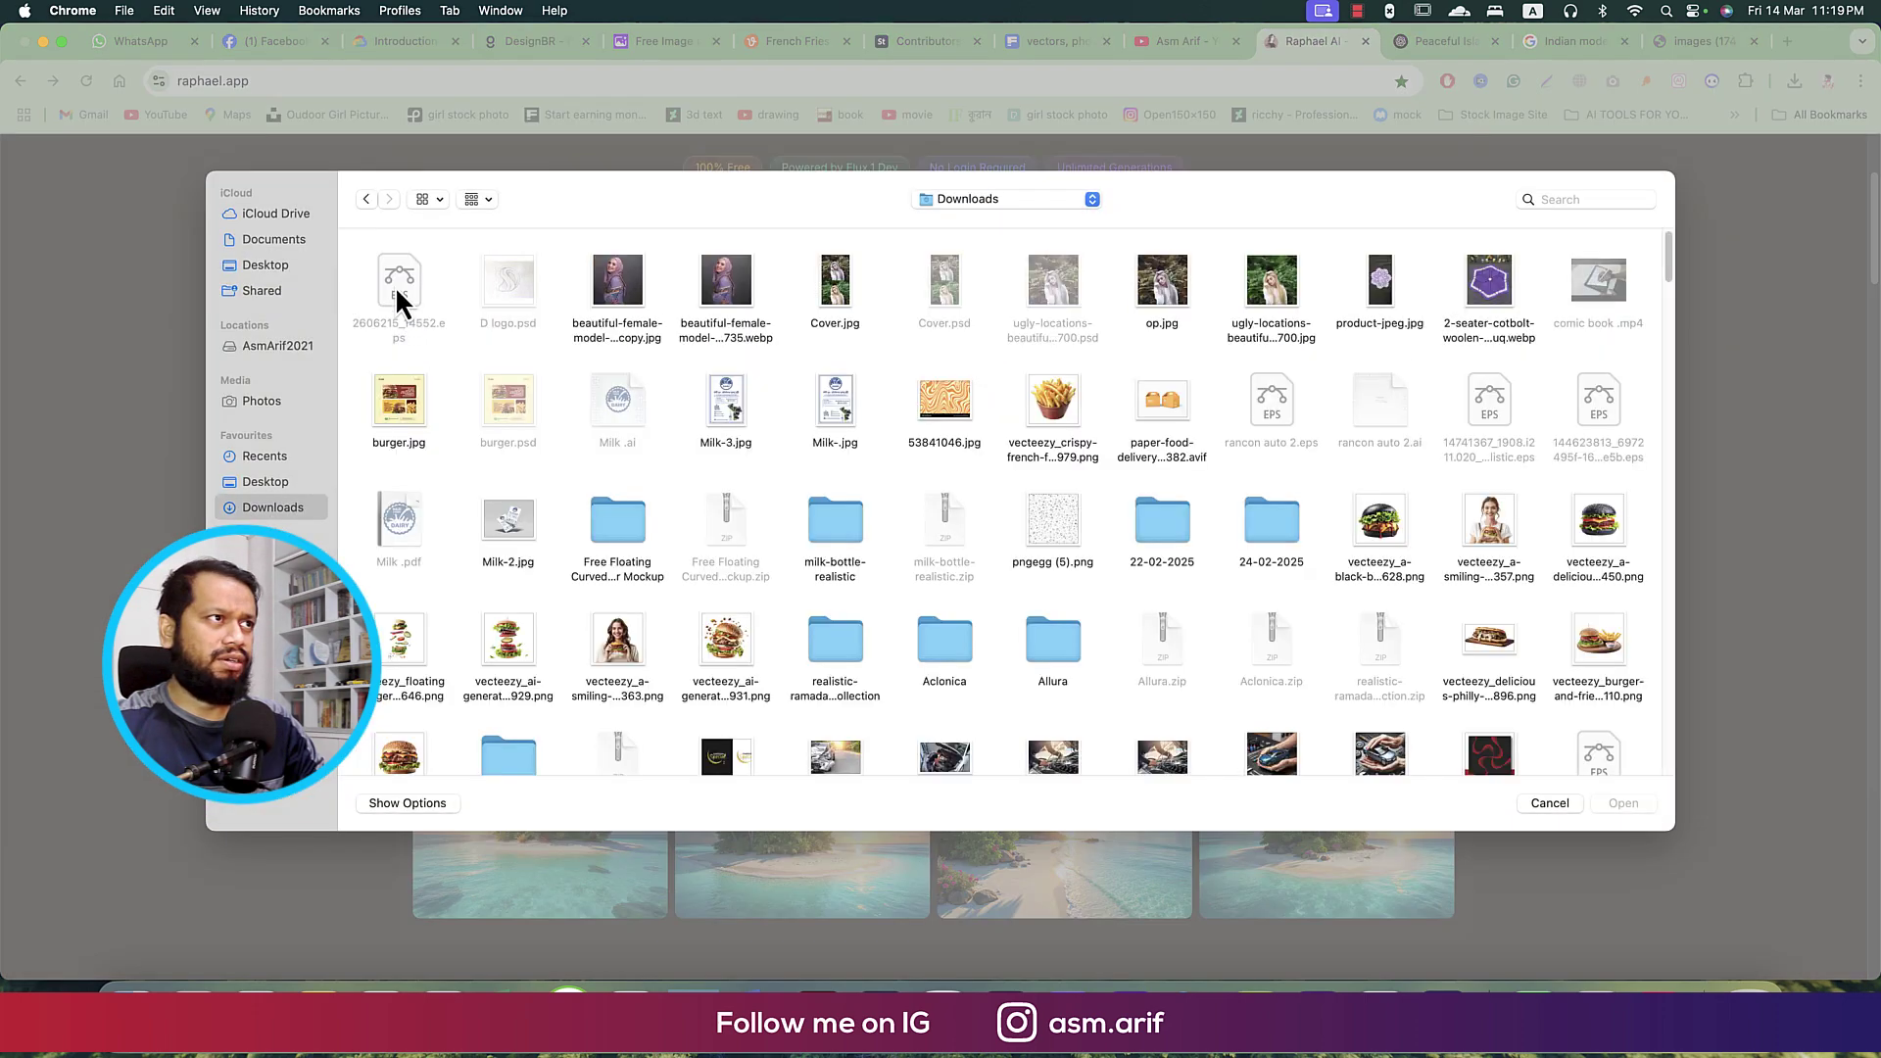
pyautogui.doubleClick(397, 286)
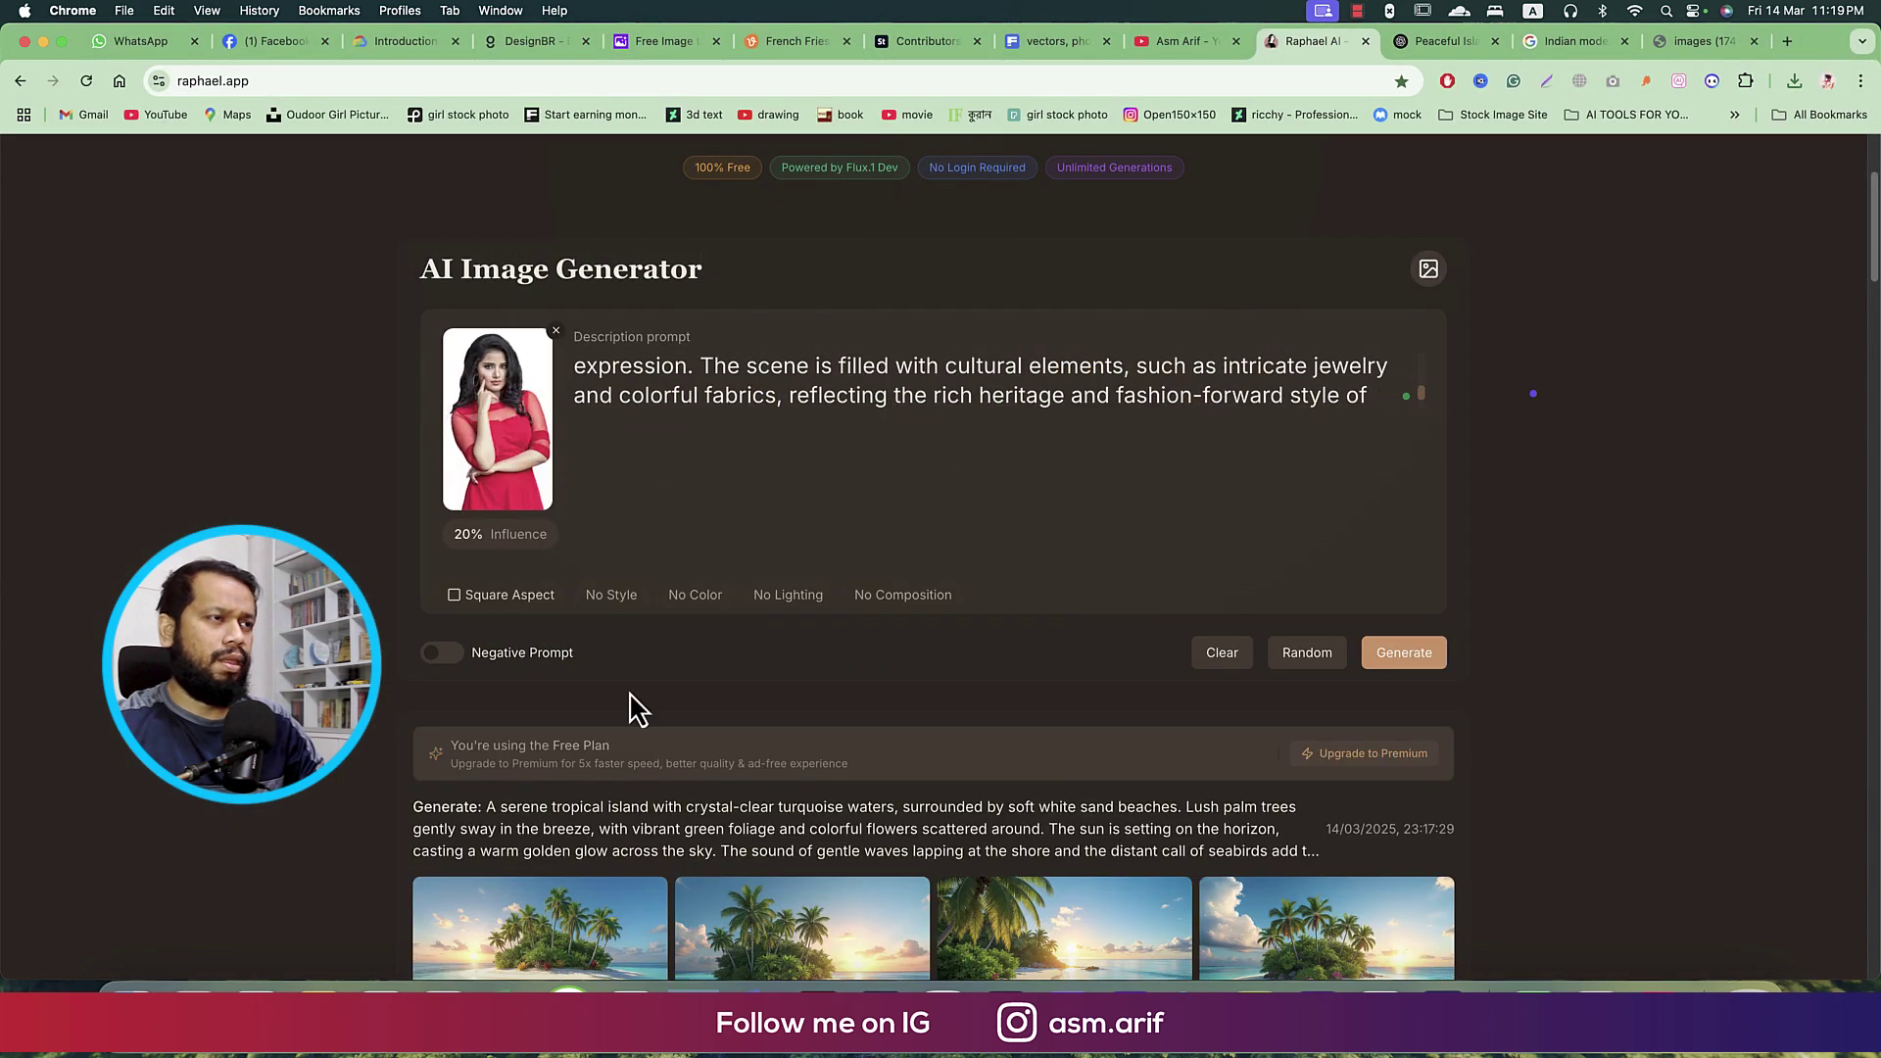
# - Set a tall portrait aspect and Photographic style for the Indian model prompt
pyautogui.click(495, 595)
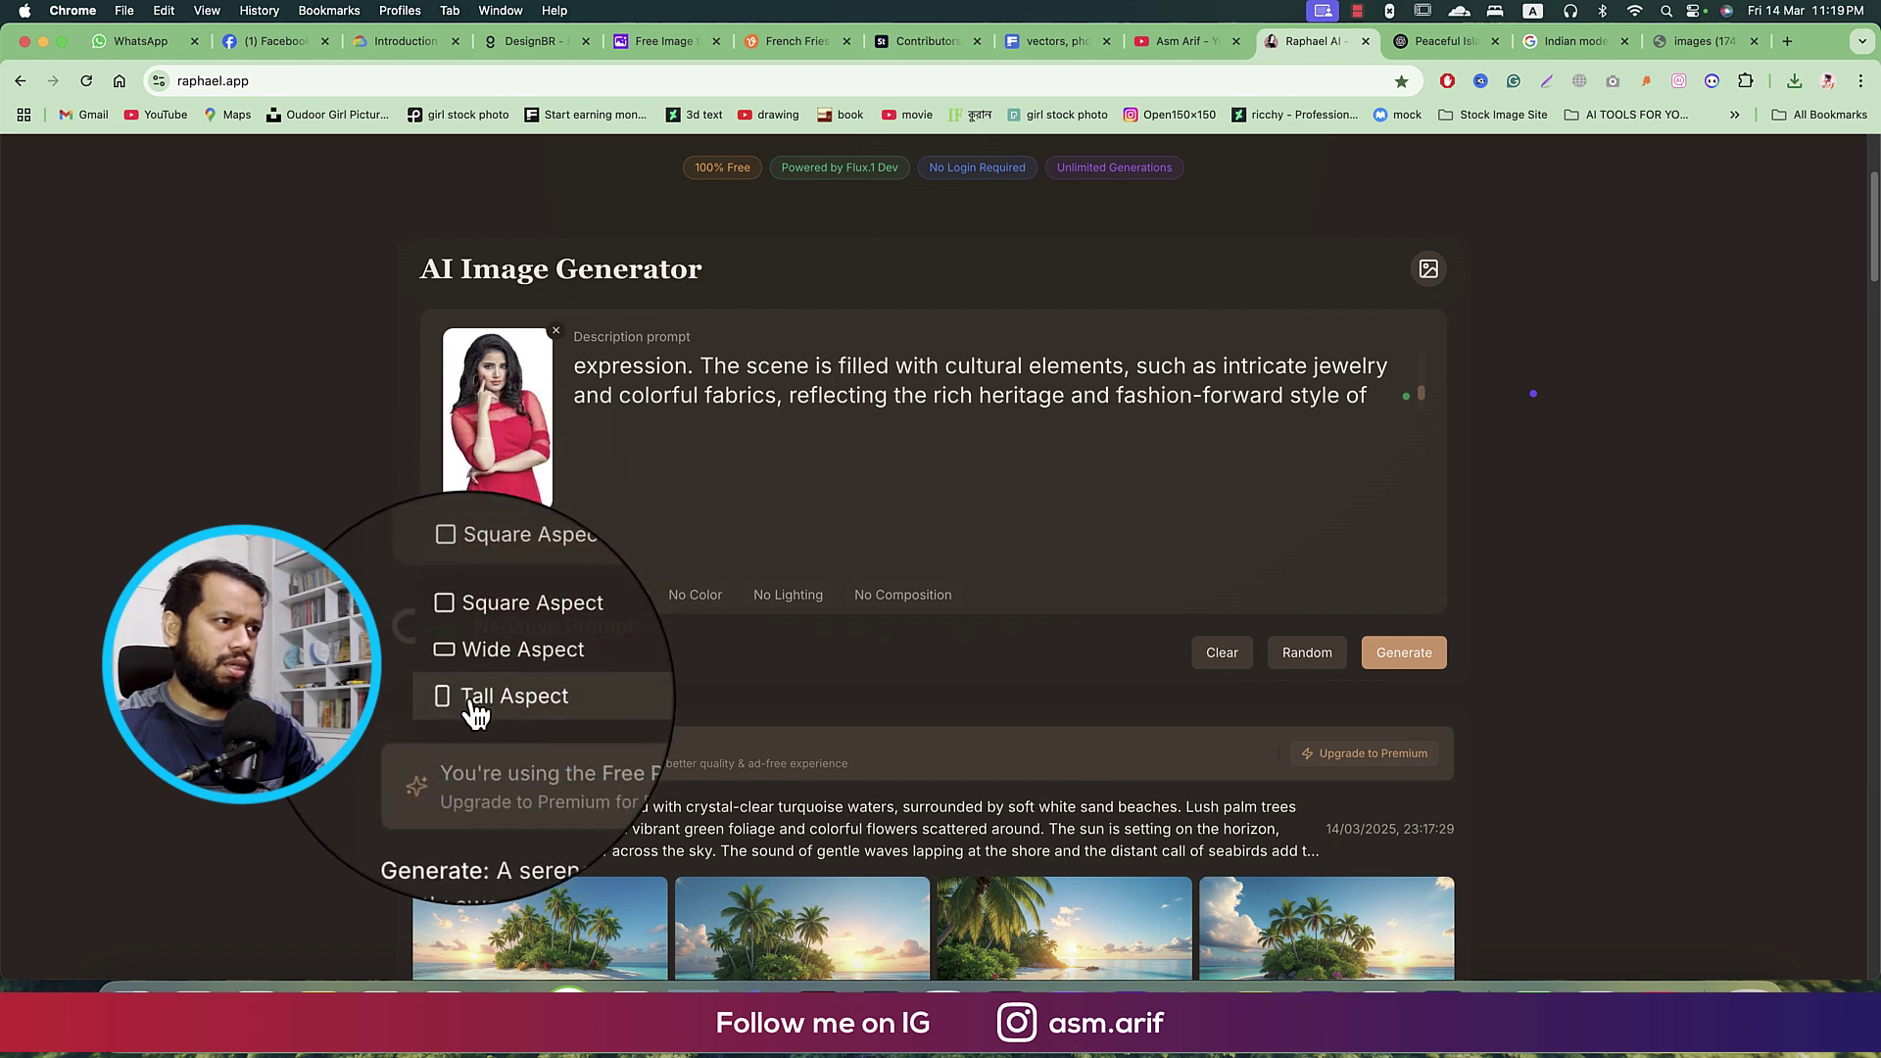
pyautogui.click(509, 718)
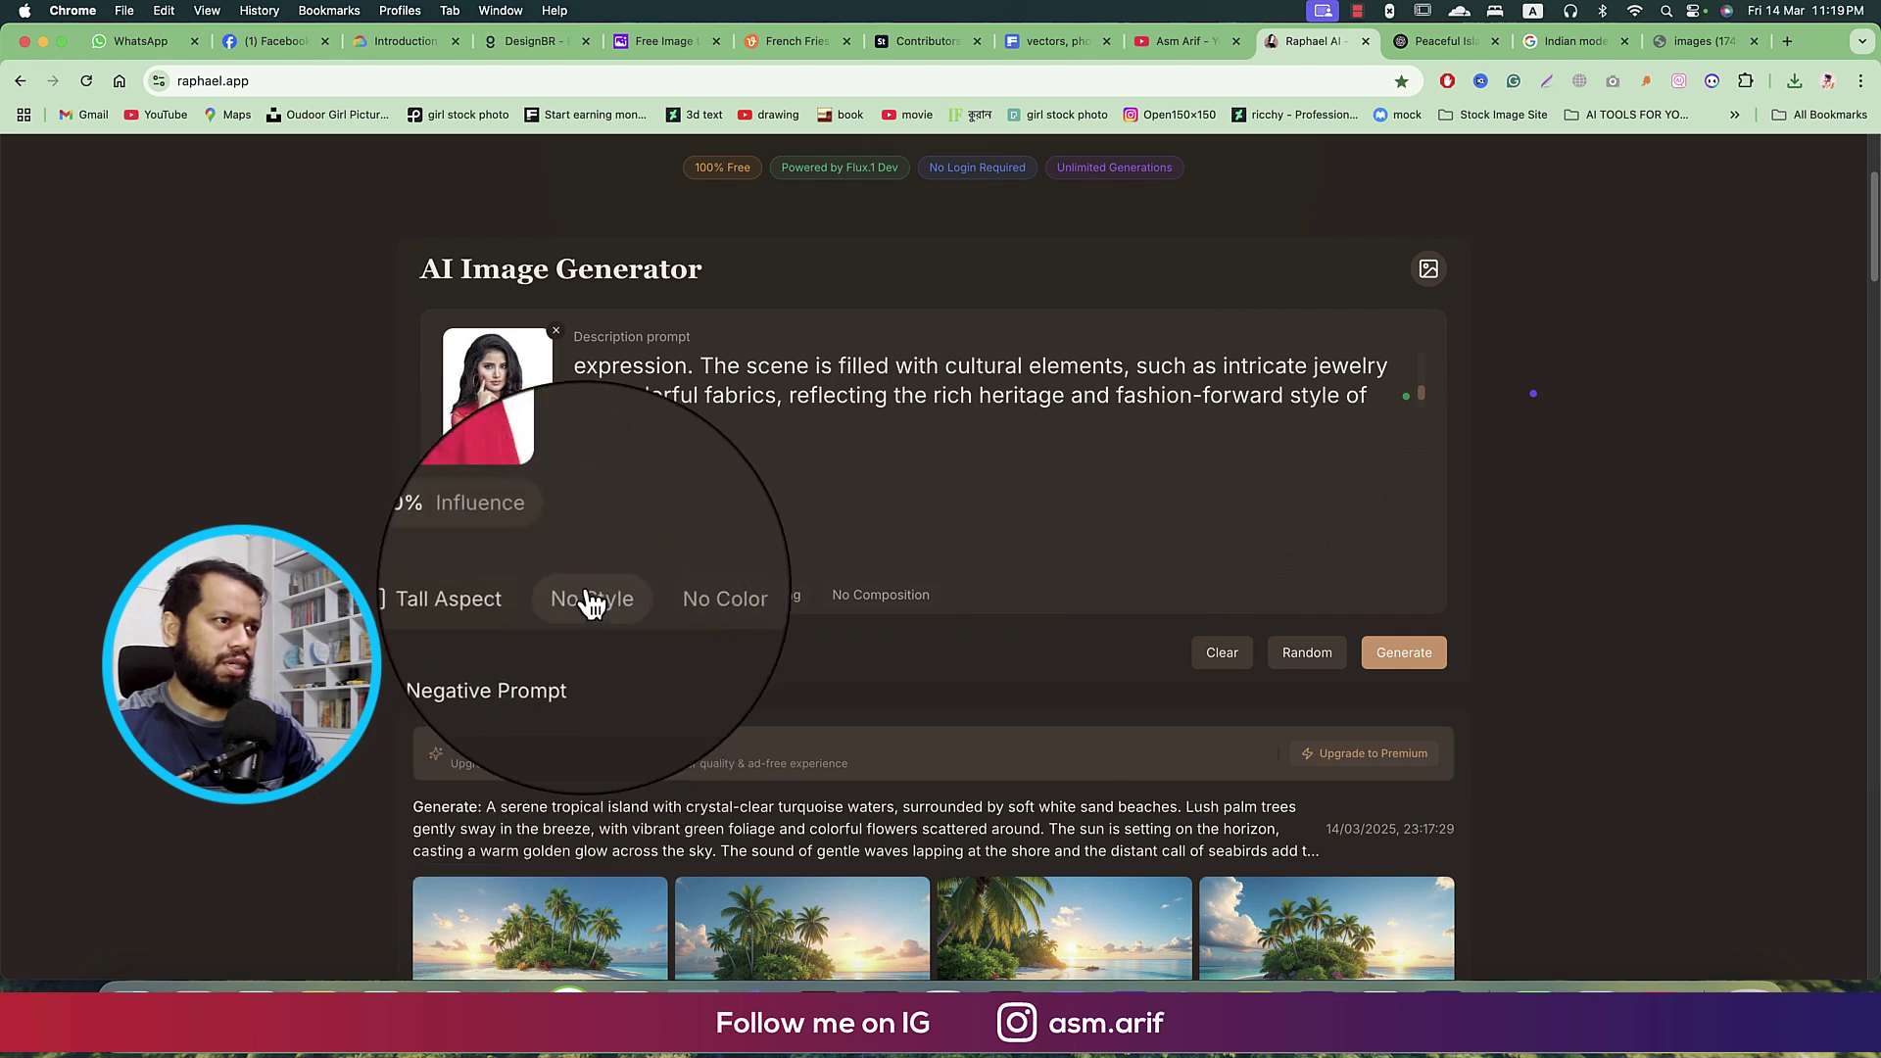
pyautogui.click(589, 600)
pyautogui.scroll(-2, 619, 726)
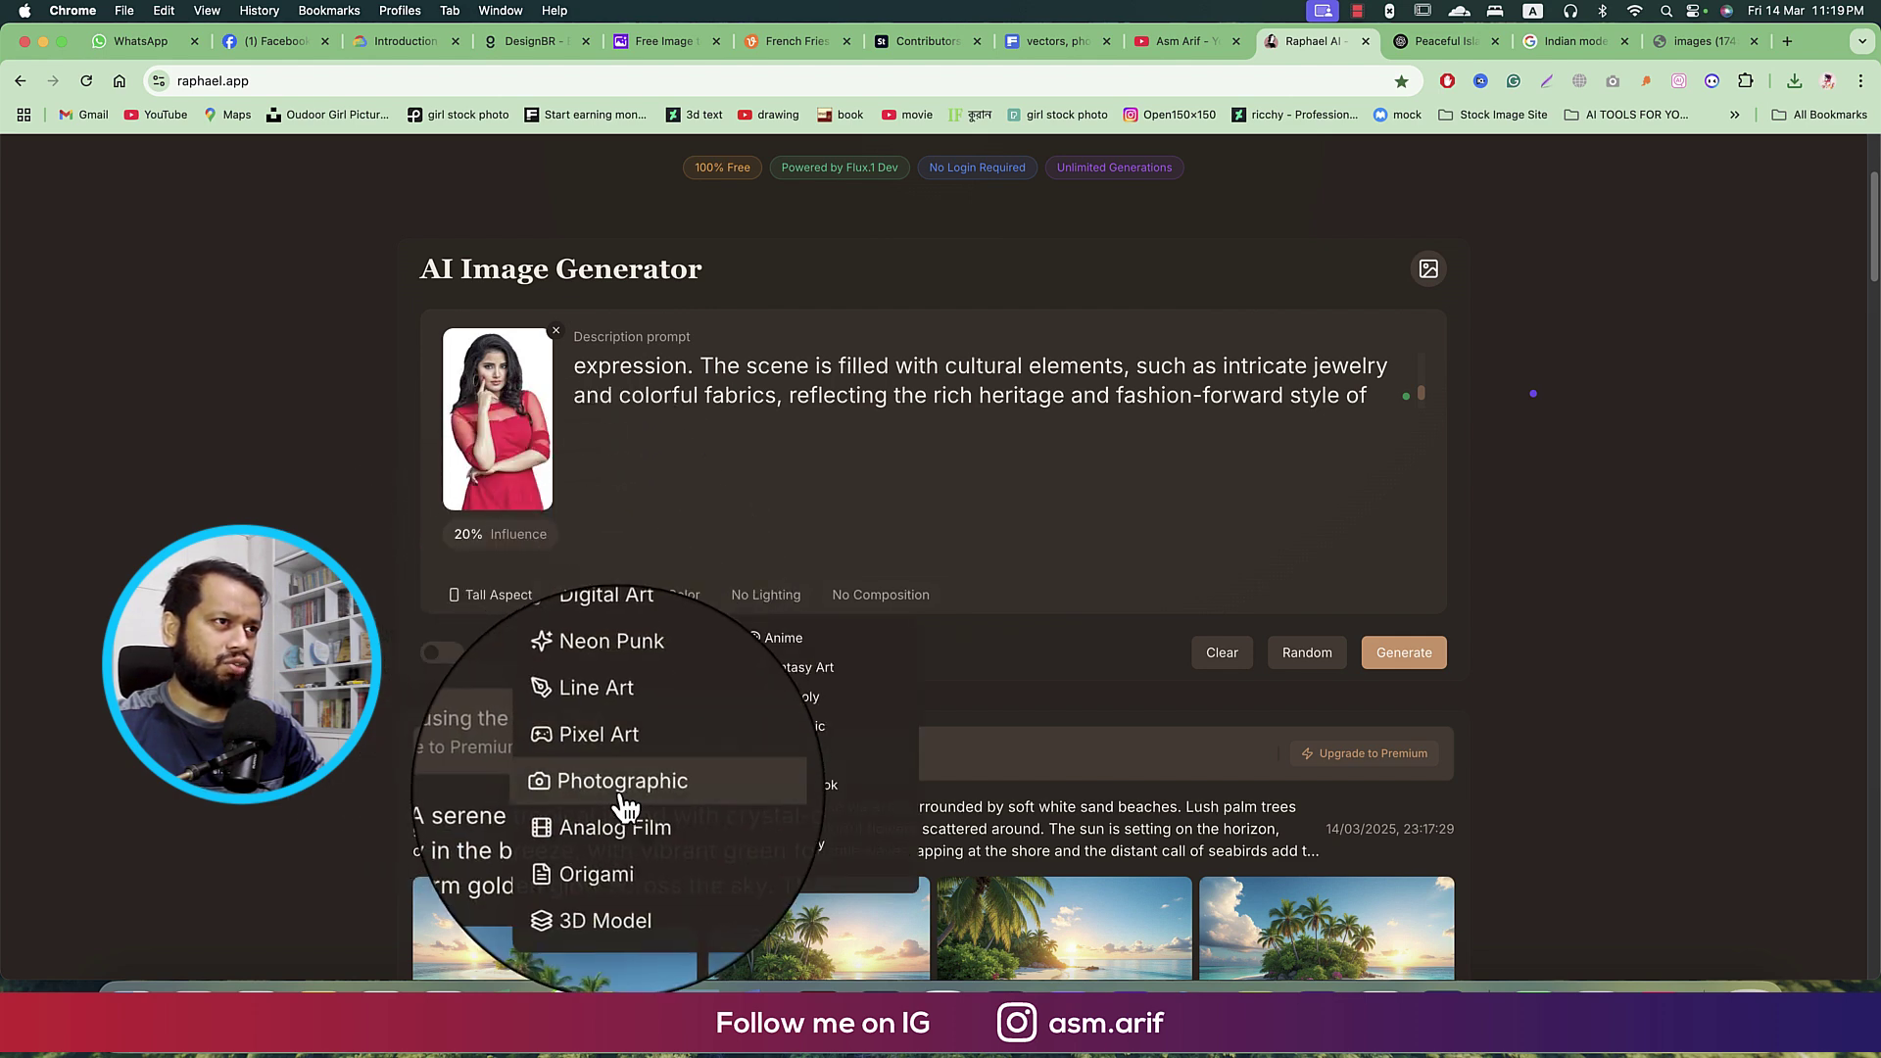
pyautogui.click(621, 781)
# - Choose Vibrant Colors, Studio lighting and Close Up composition
pyautogui.click(730, 600)
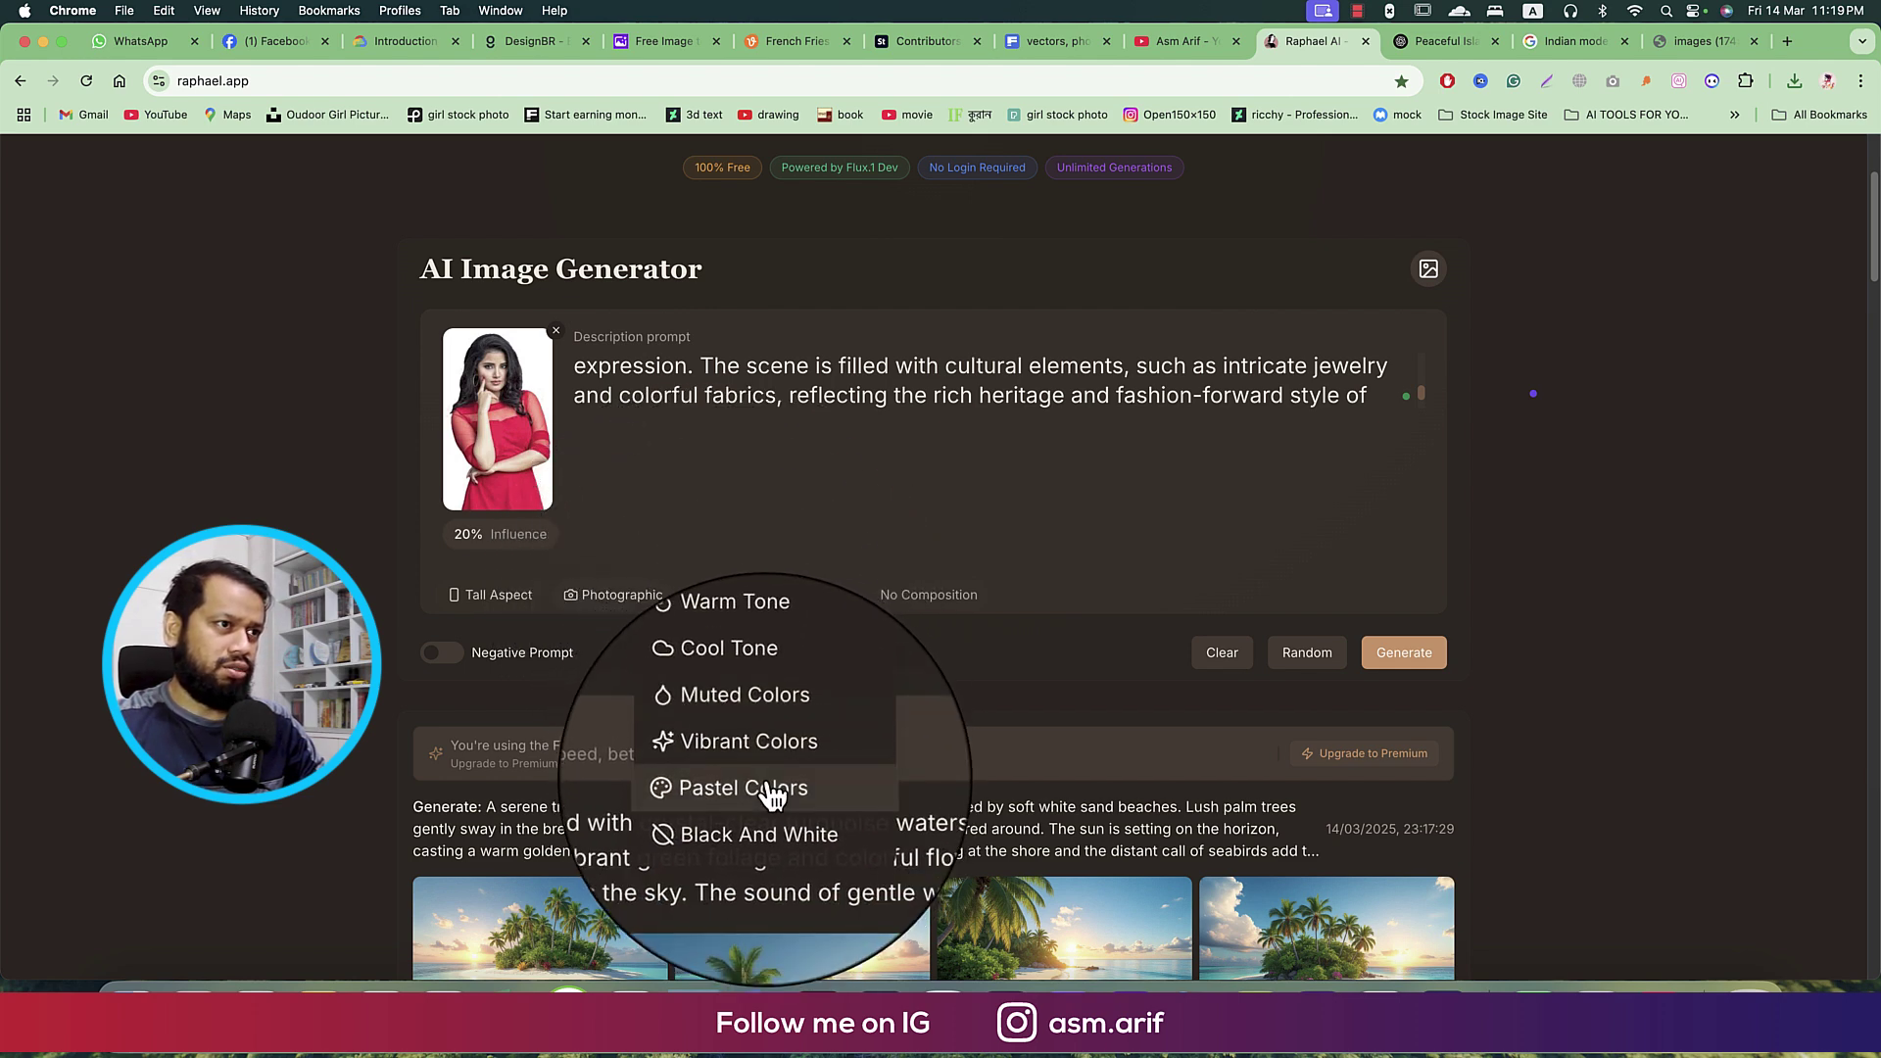
pyautogui.click(785, 758)
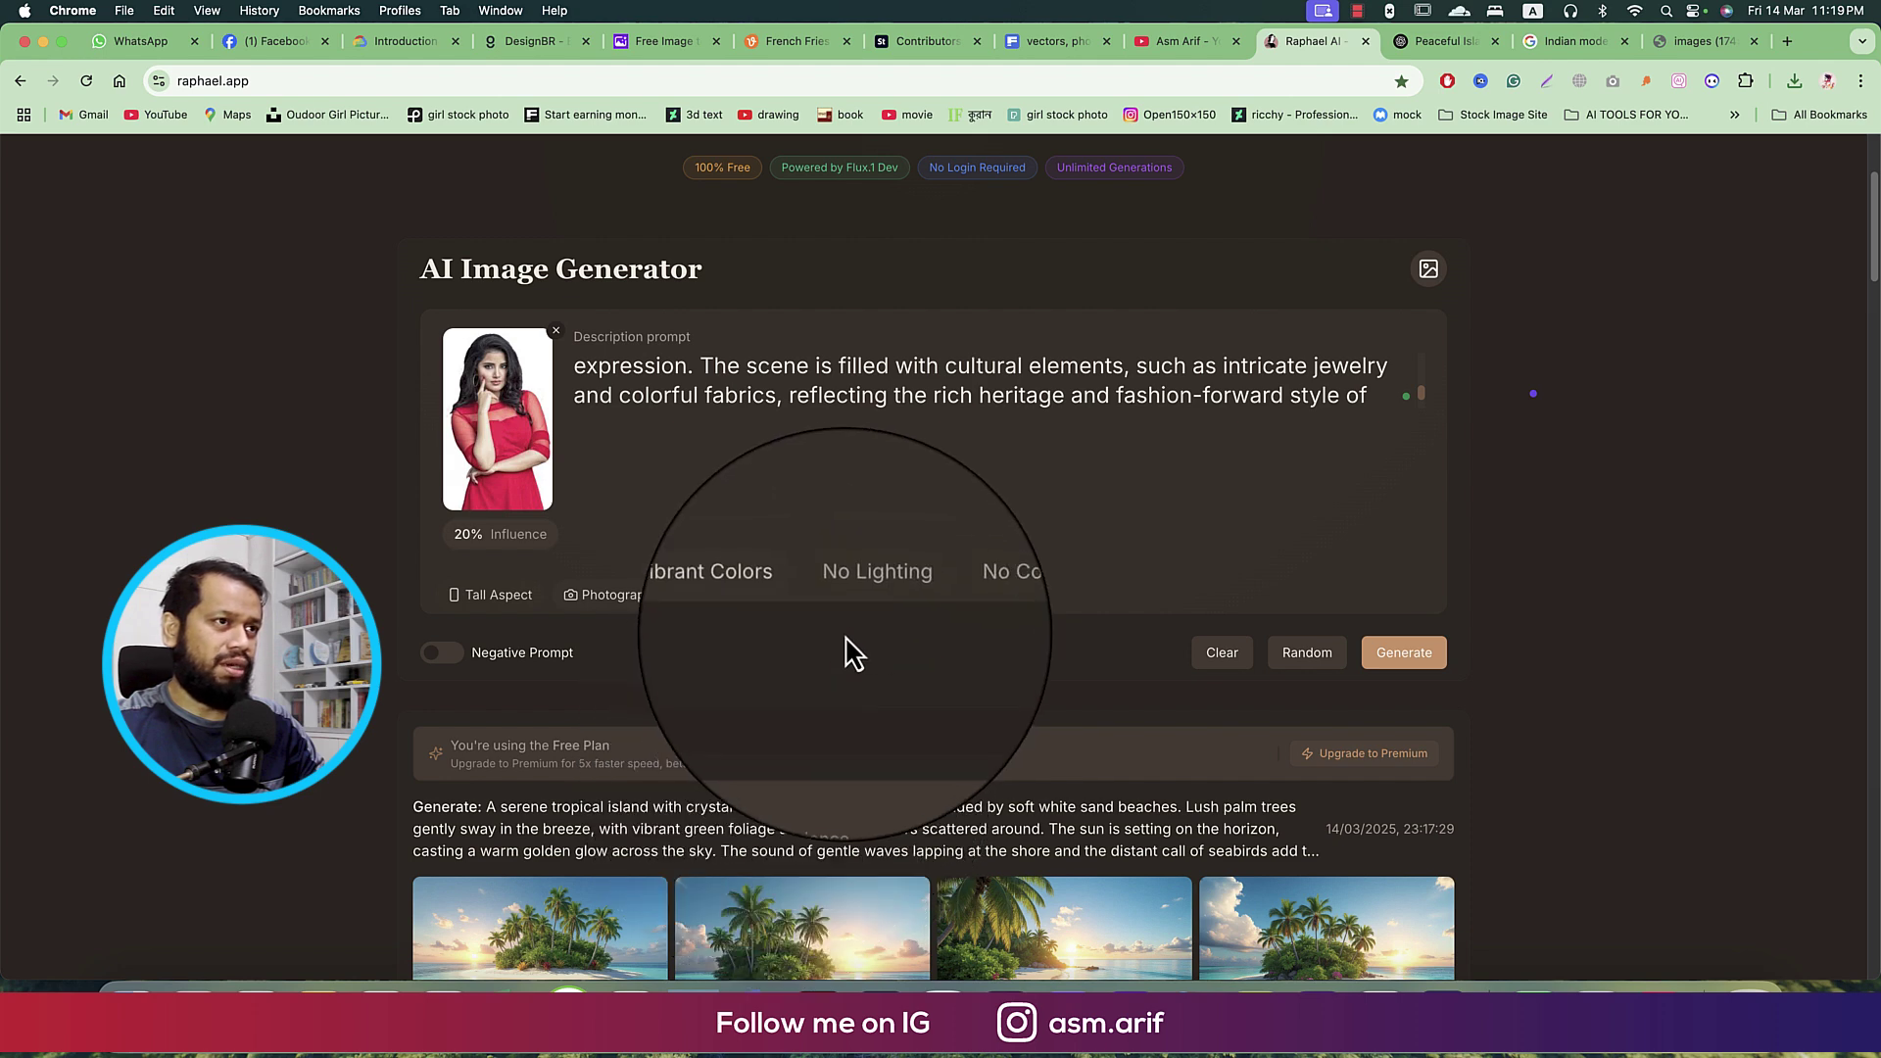
pyautogui.click(875, 583)
pyautogui.click(881, 730)
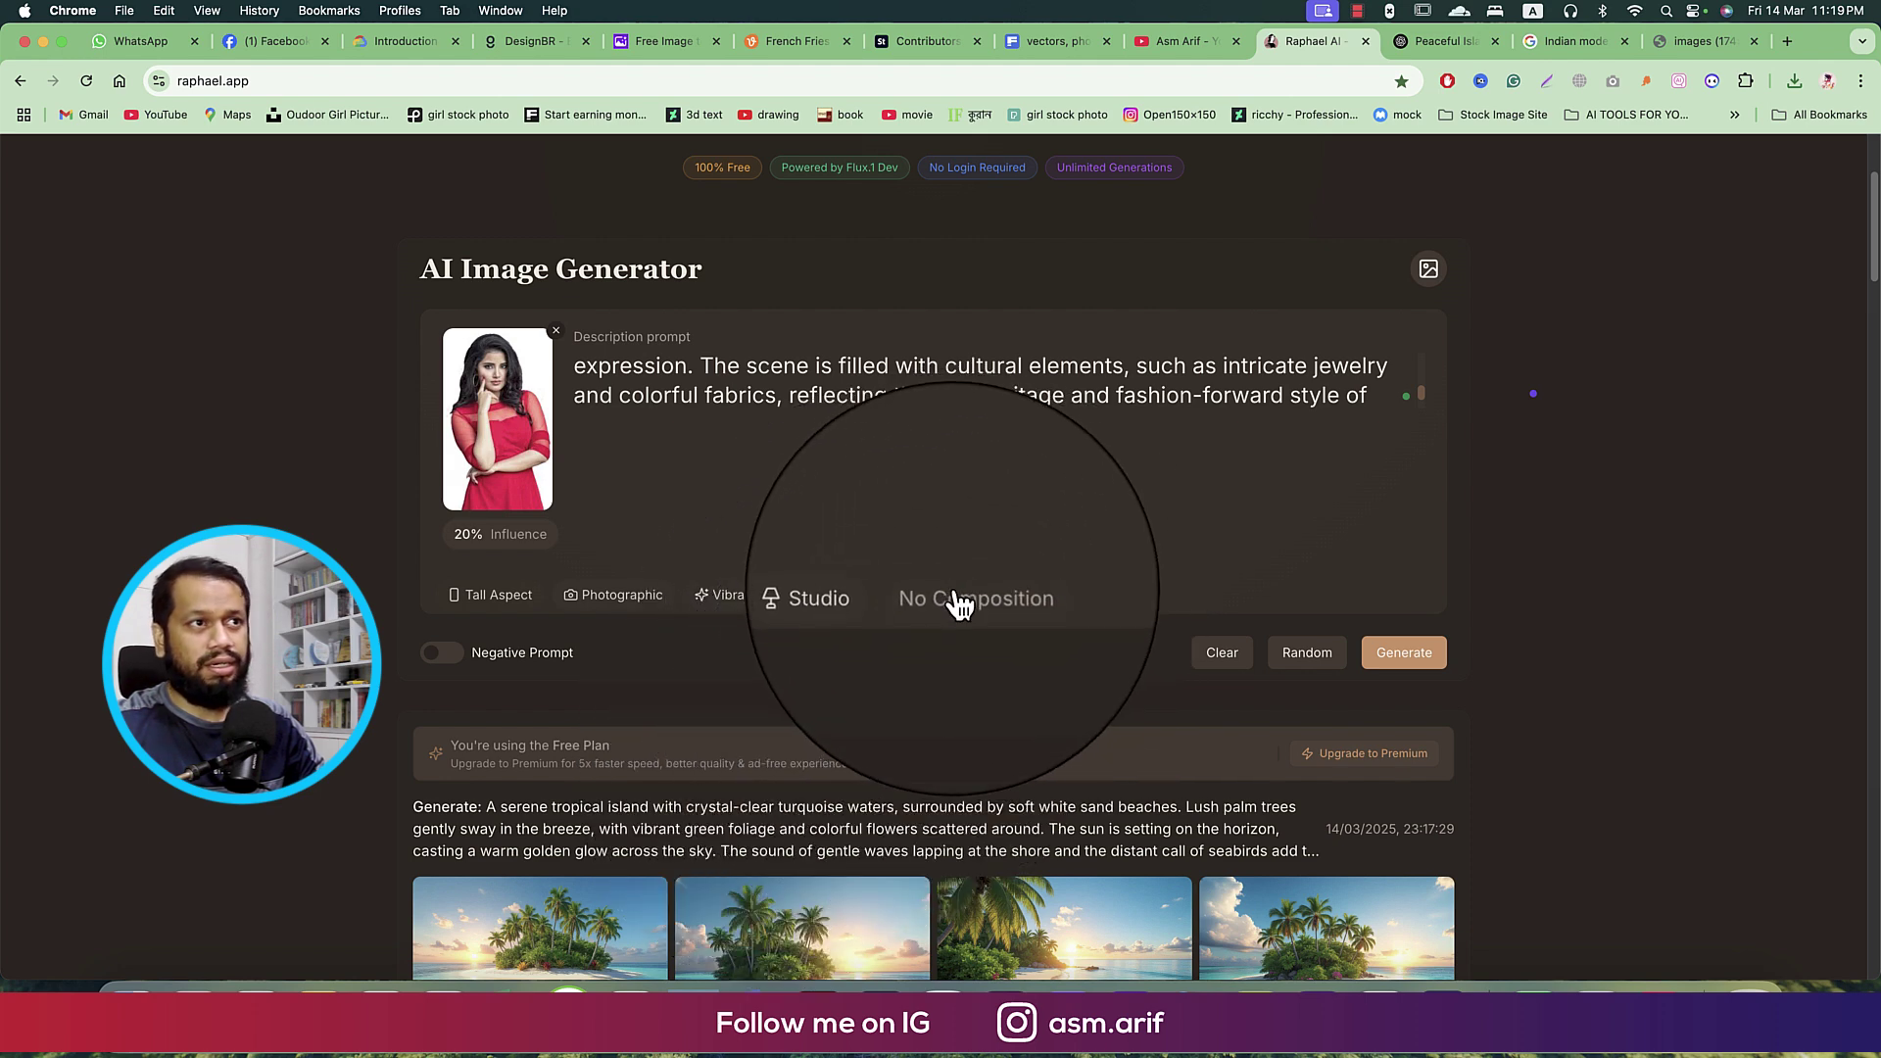
pyautogui.click(957, 597)
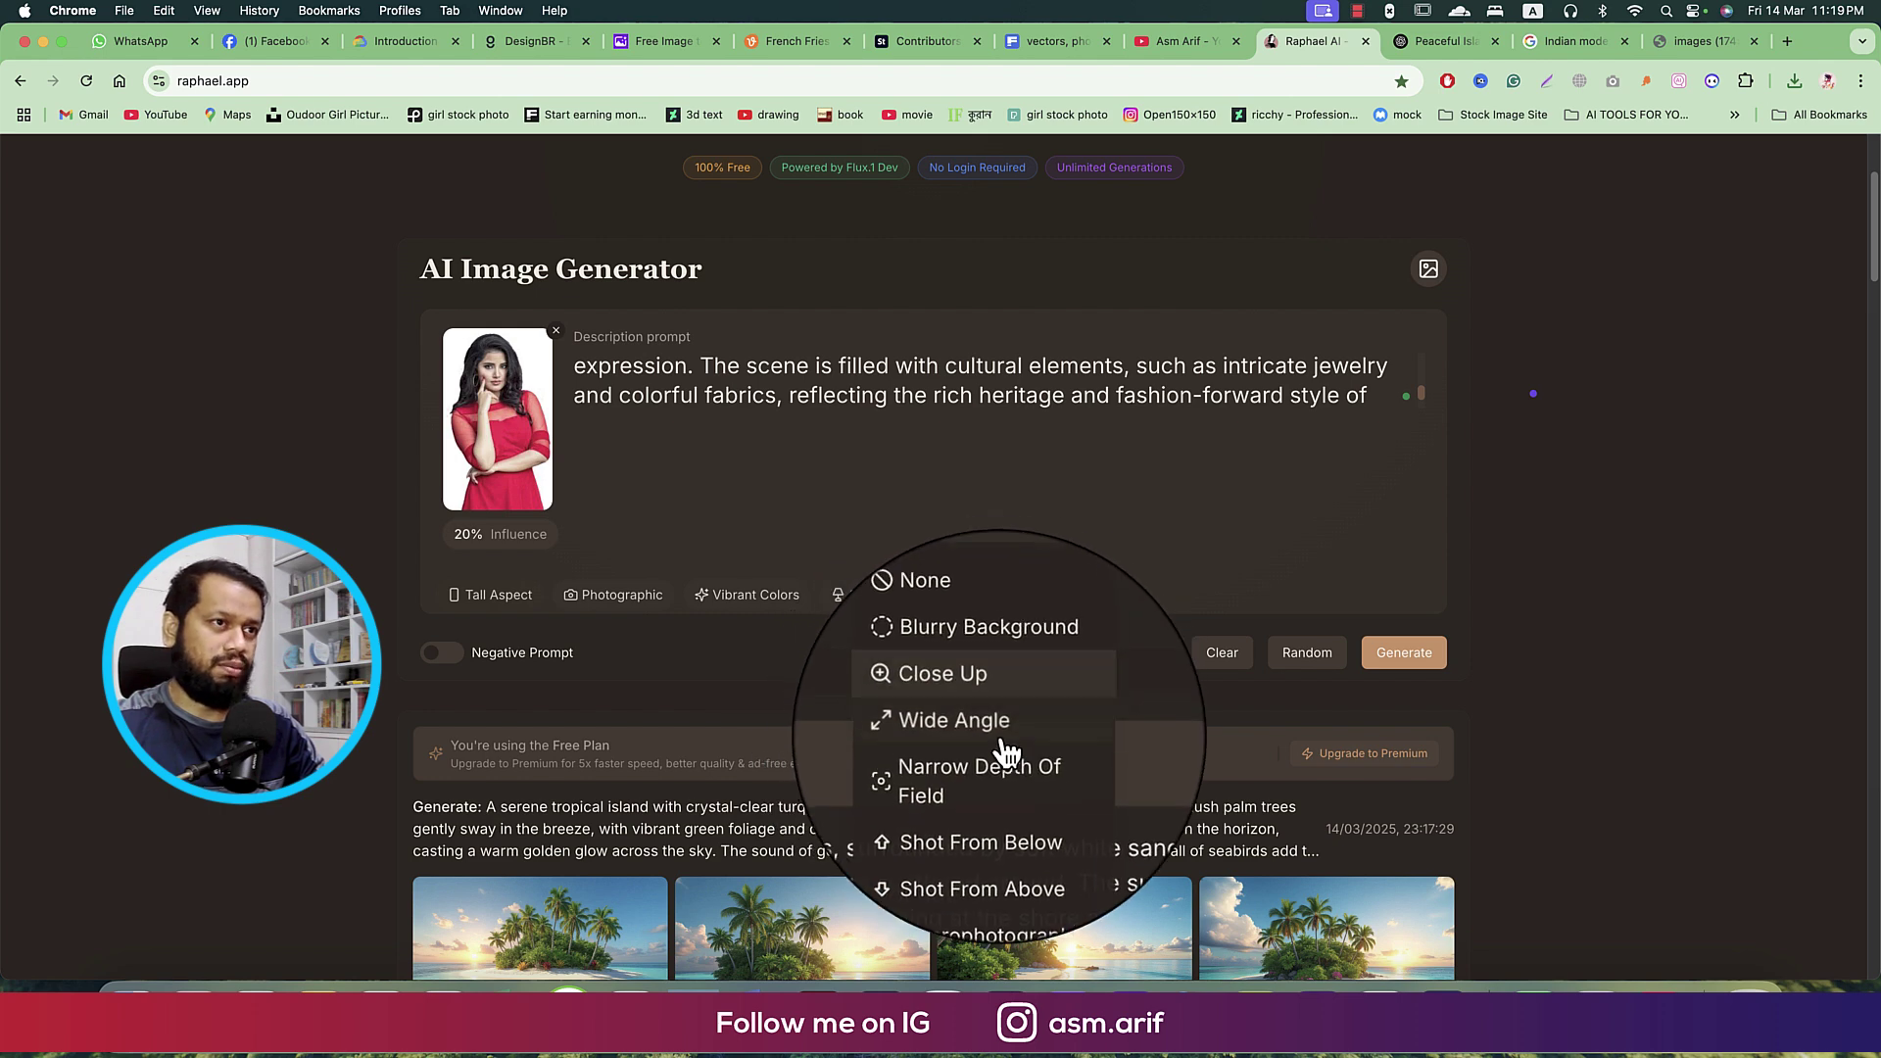
pyautogui.scroll(-1, 1003, 754)
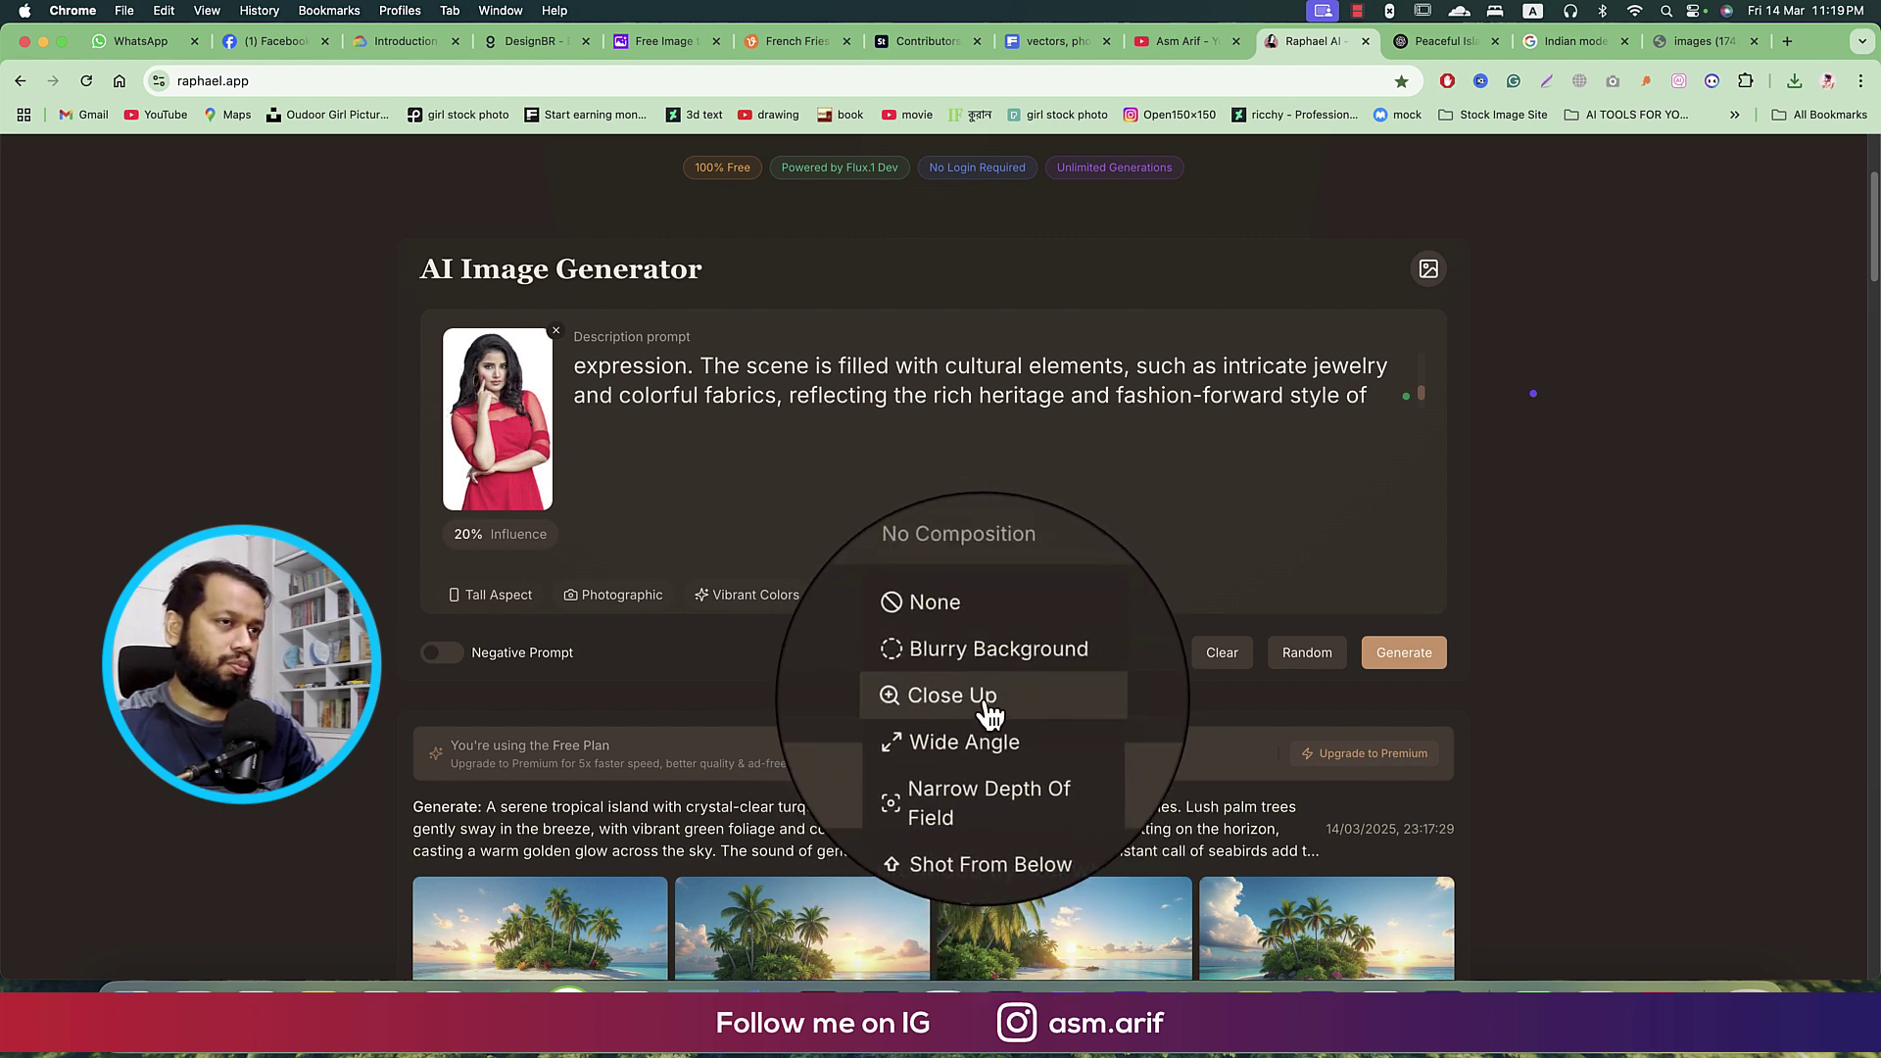
pyautogui.click(977, 703)
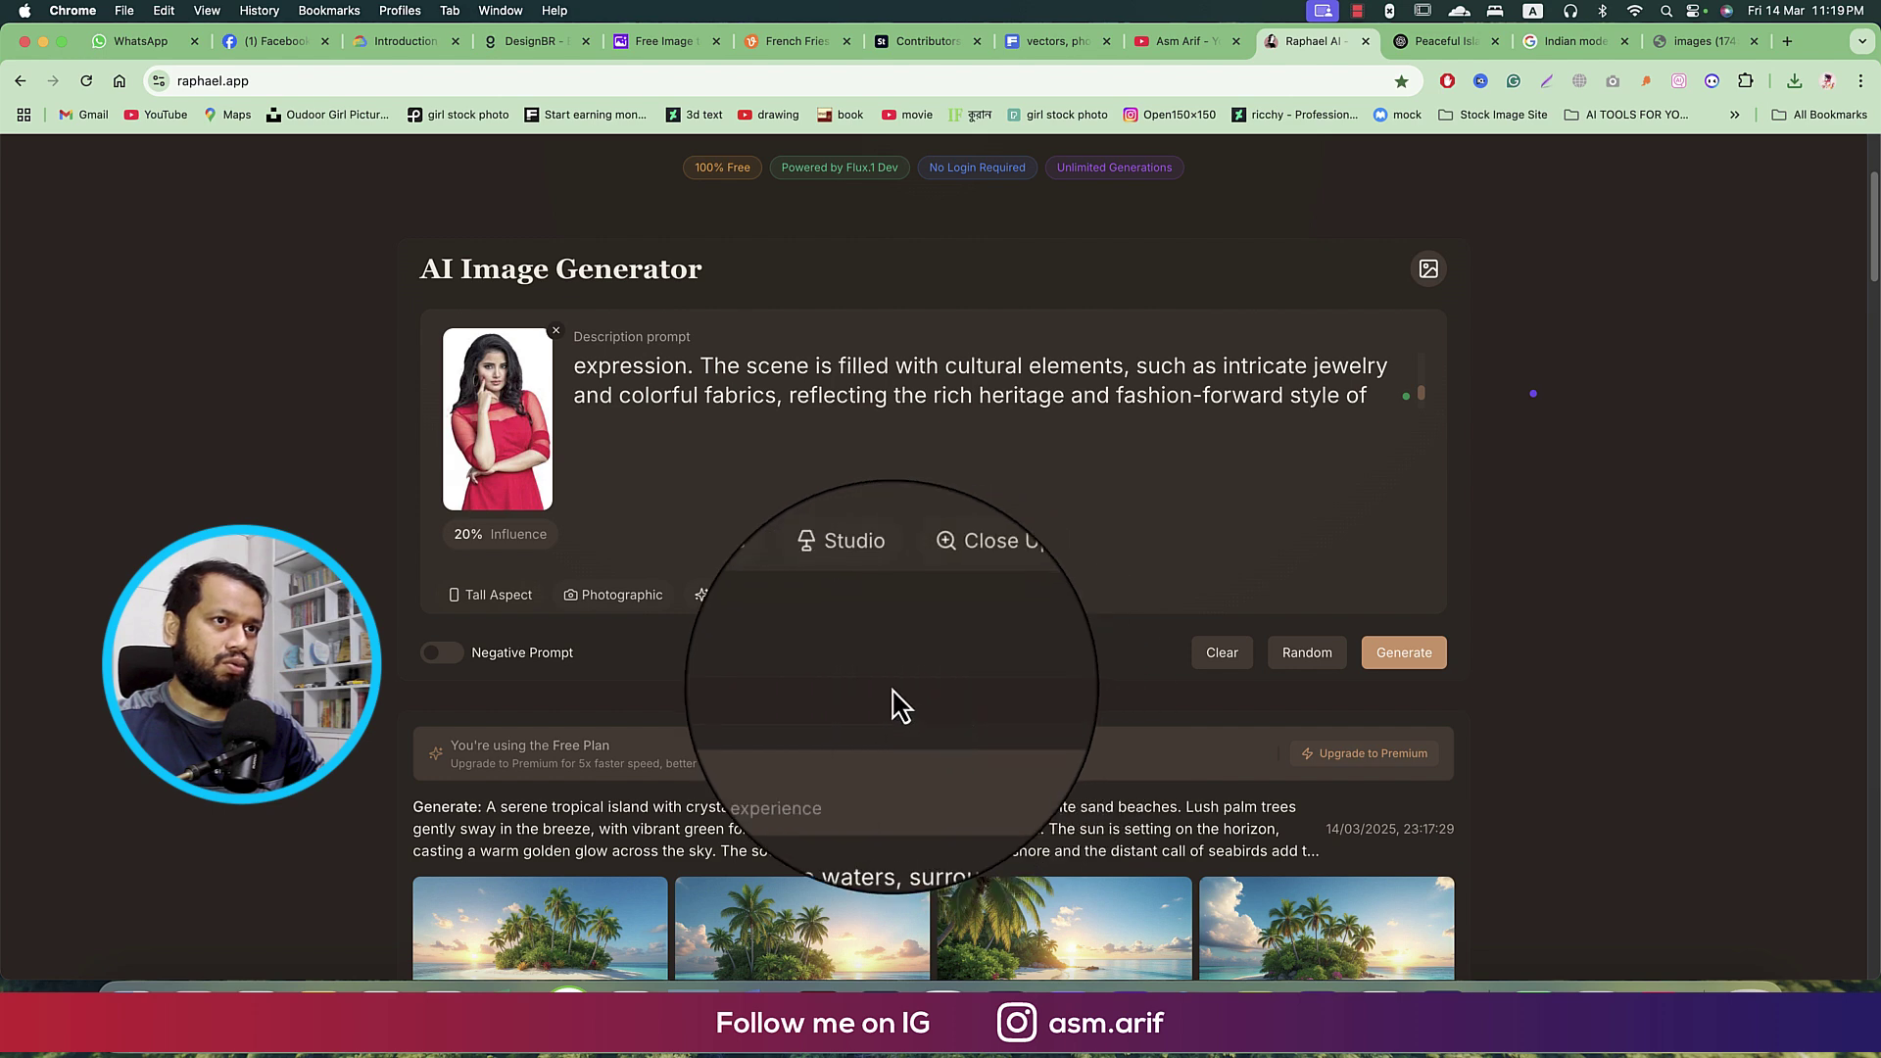
# - Start the Indian model generation and briefly enlarge the first island image
pyautogui.click(1408, 668)
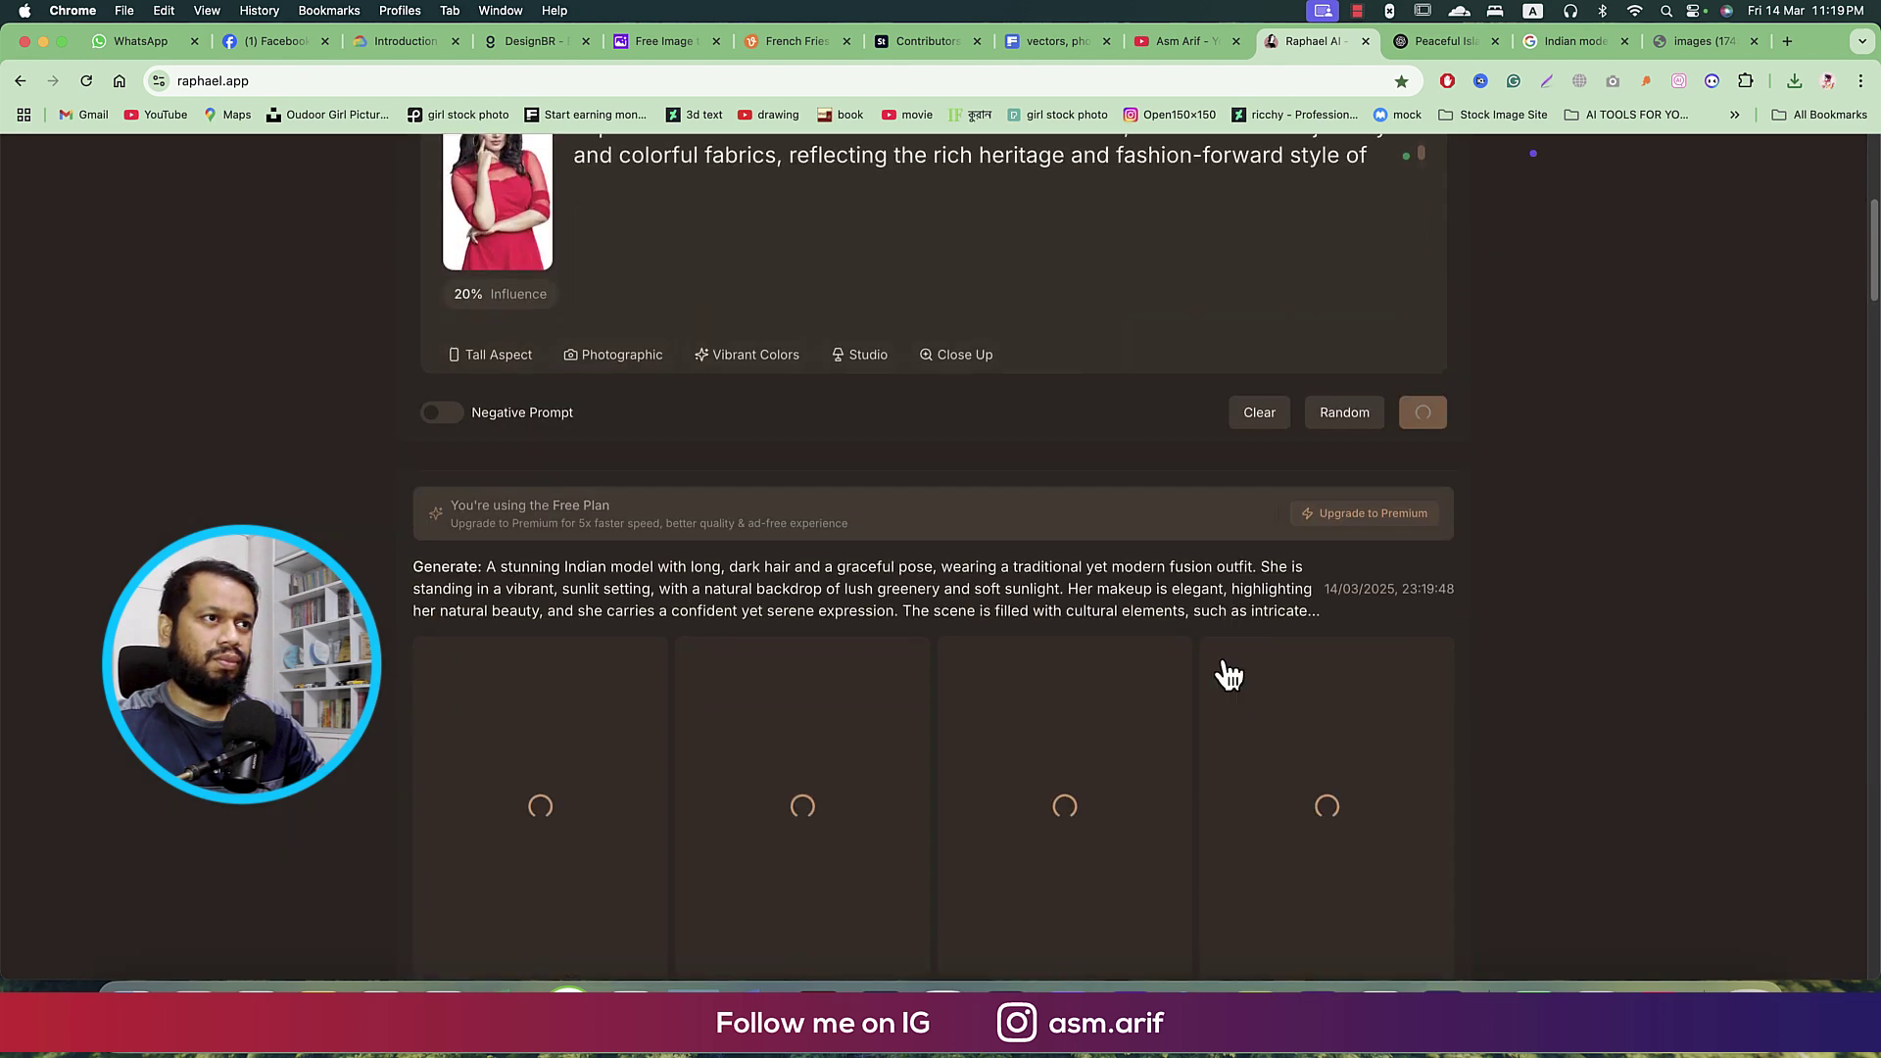
pyautogui.click(557, 747)
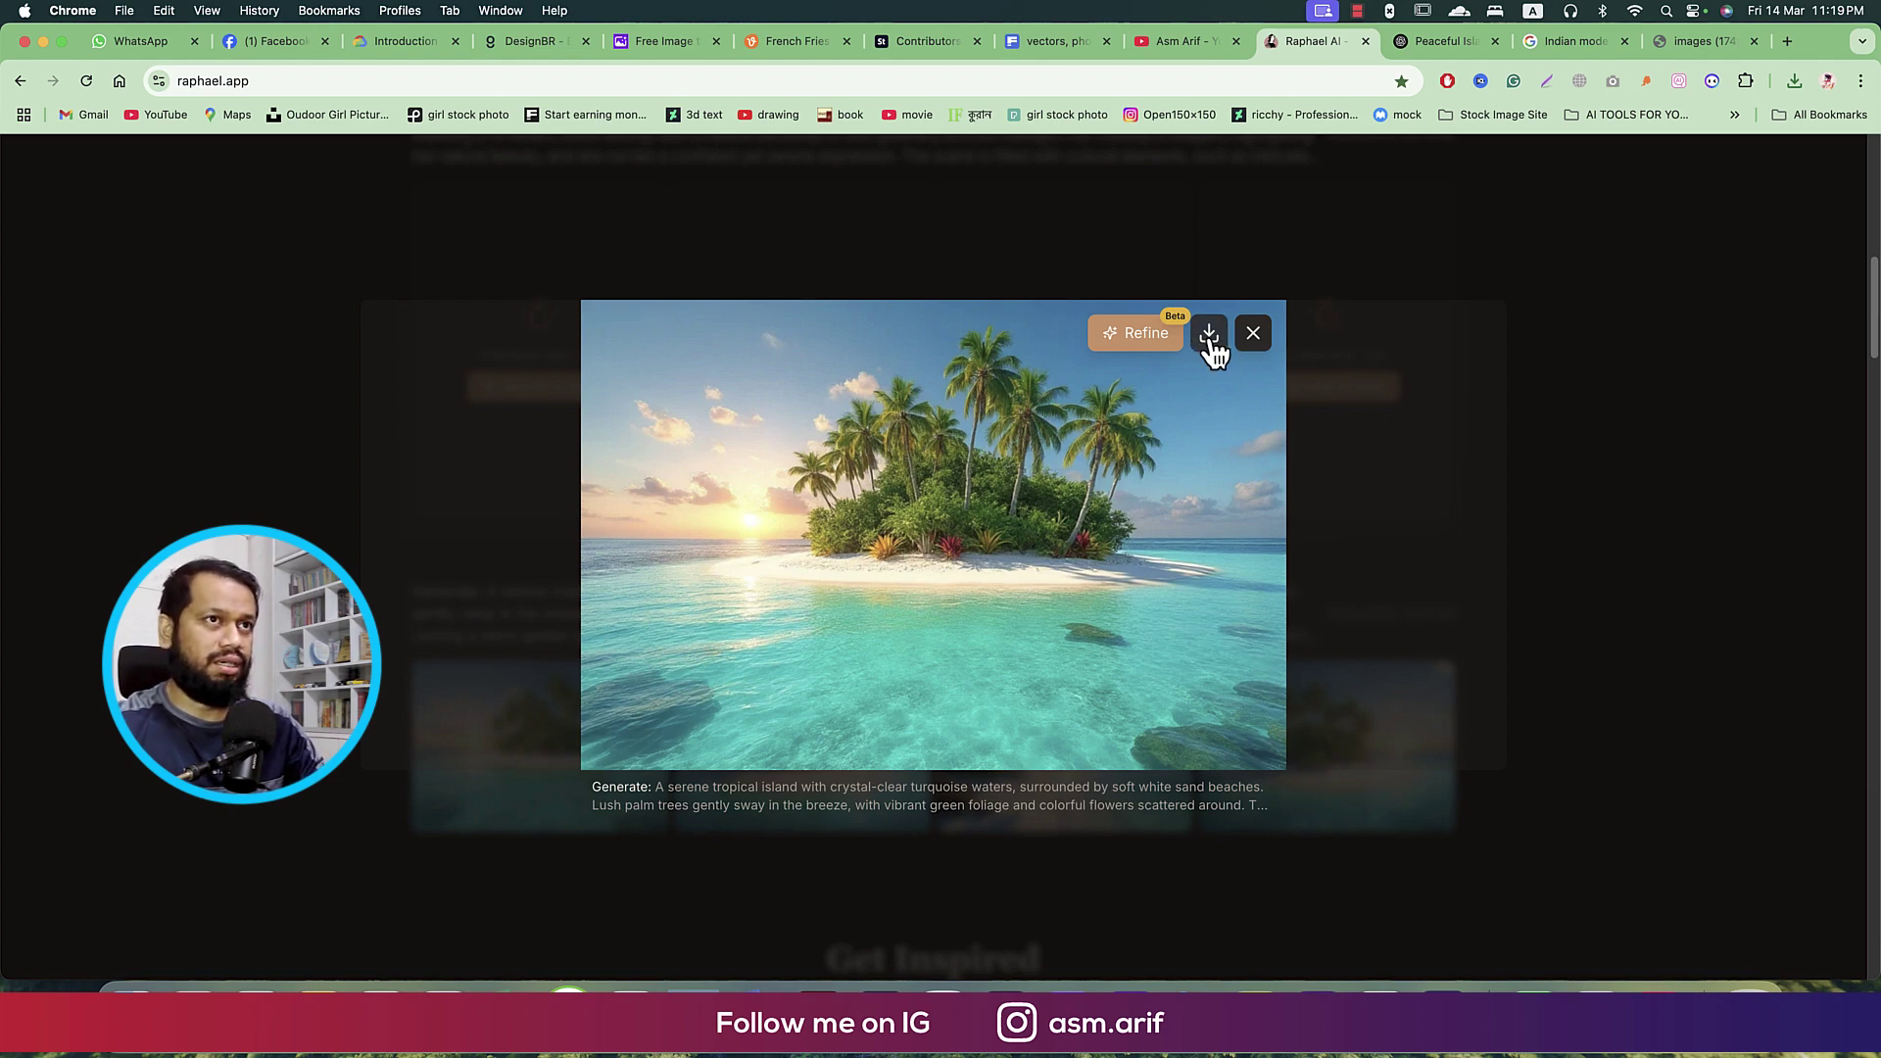
pyautogui.press('Escape')
# - Scroll to the results and view the finished red-sari model image enlarged
pyautogui.scroll(5, 980, 514)
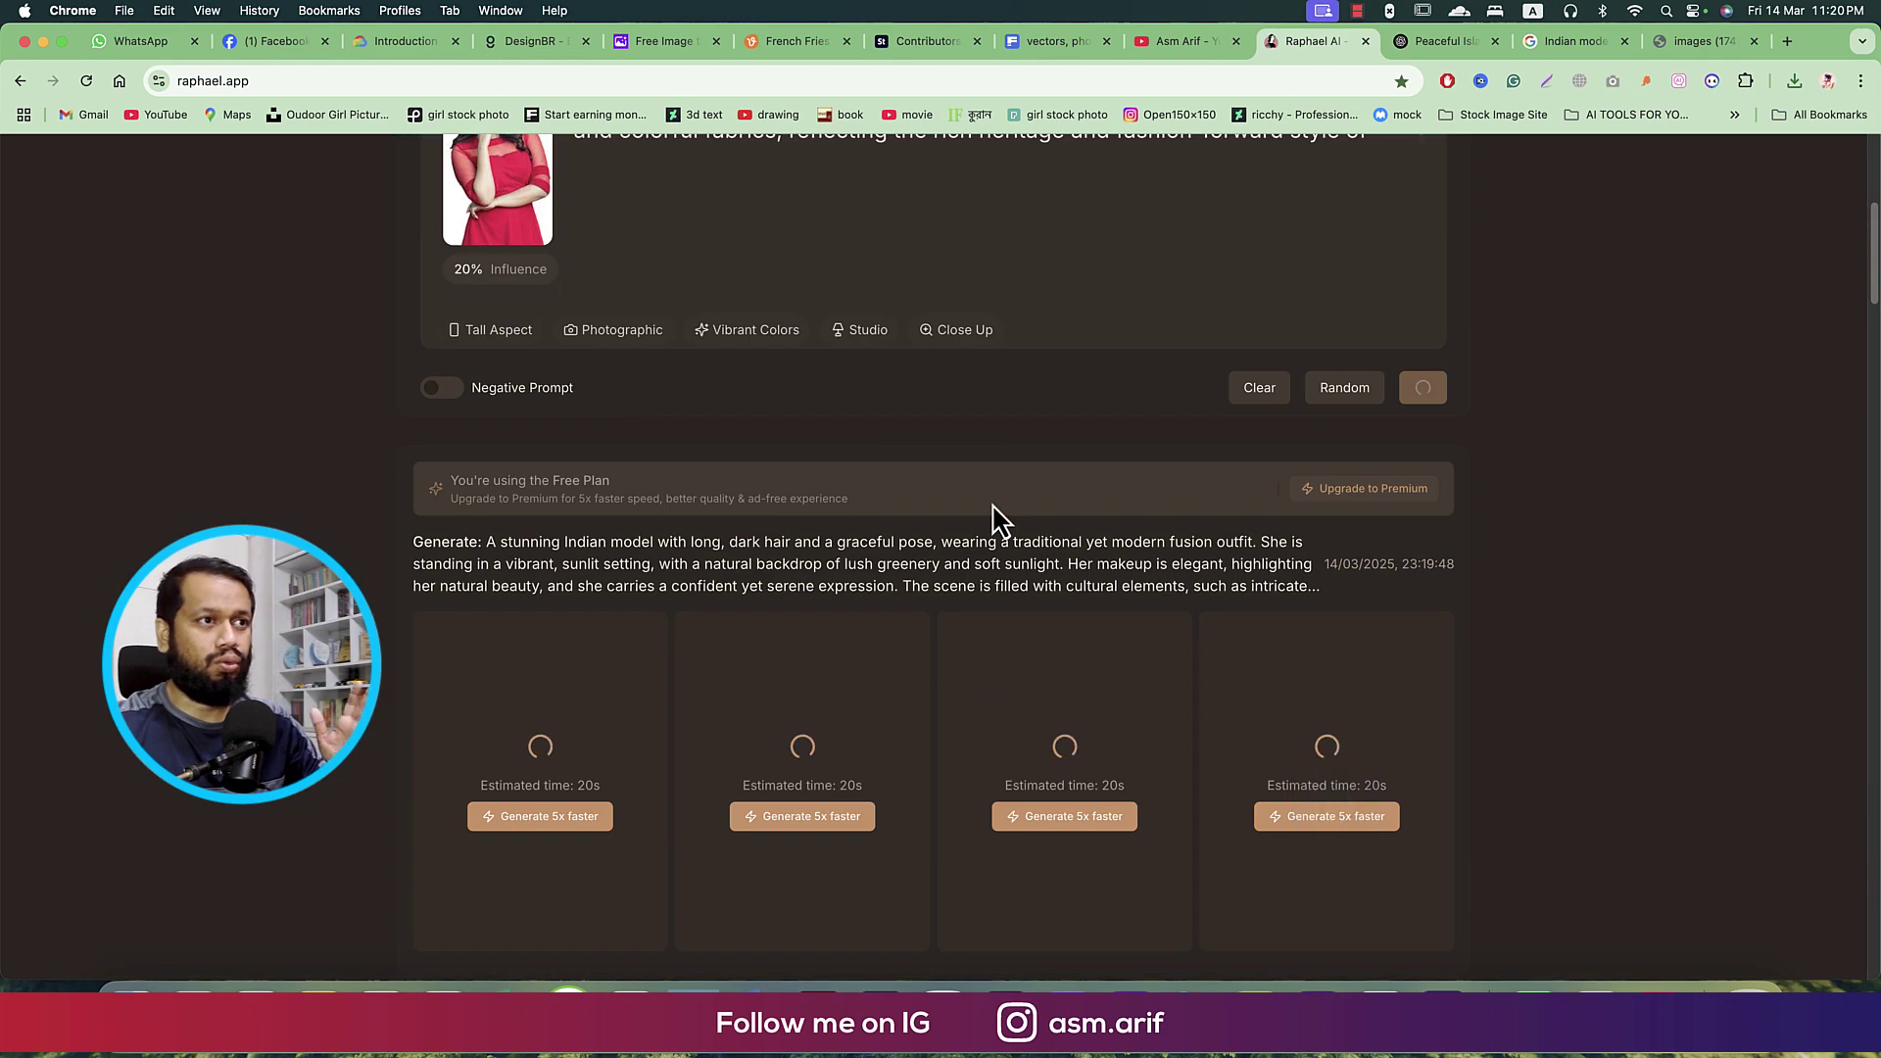
pyautogui.scroll(-2, 1000, 519)
pyautogui.scroll(-1, 1000, 519)
pyautogui.scroll(-3, 999, 519)
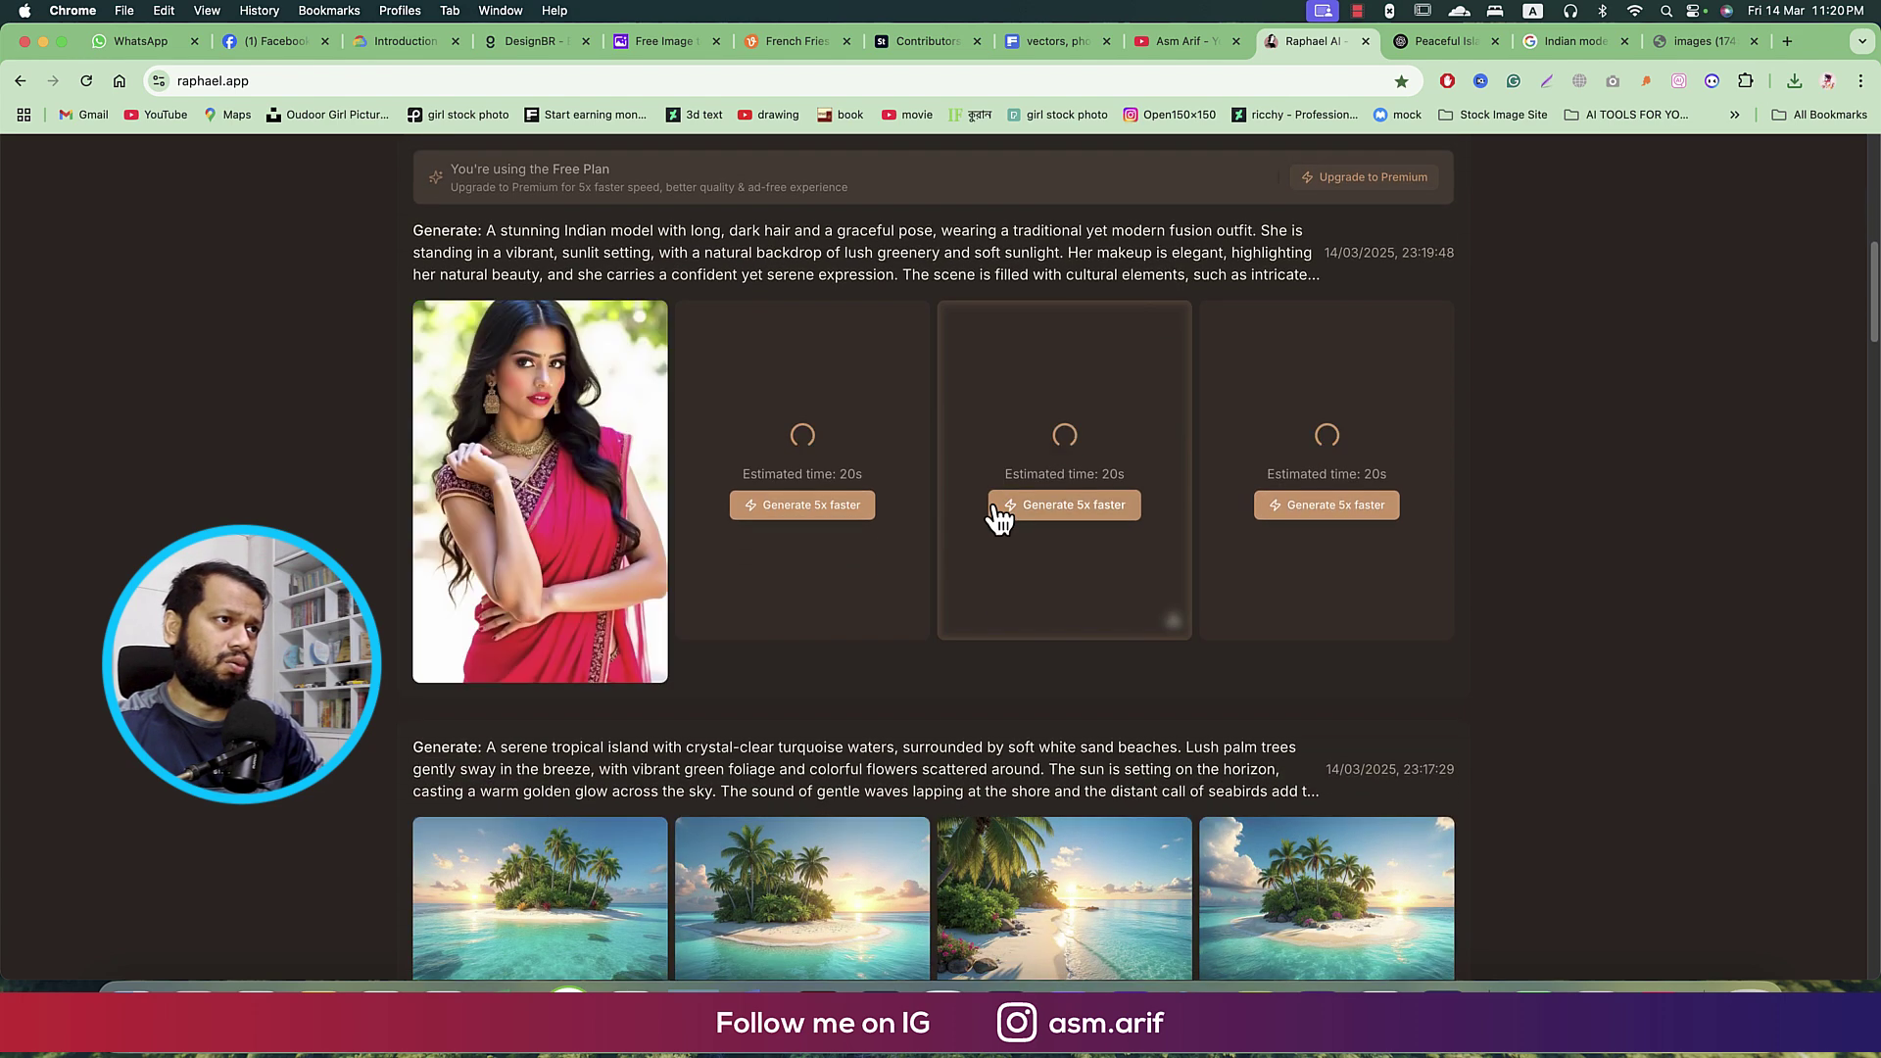
pyautogui.click(594, 477)
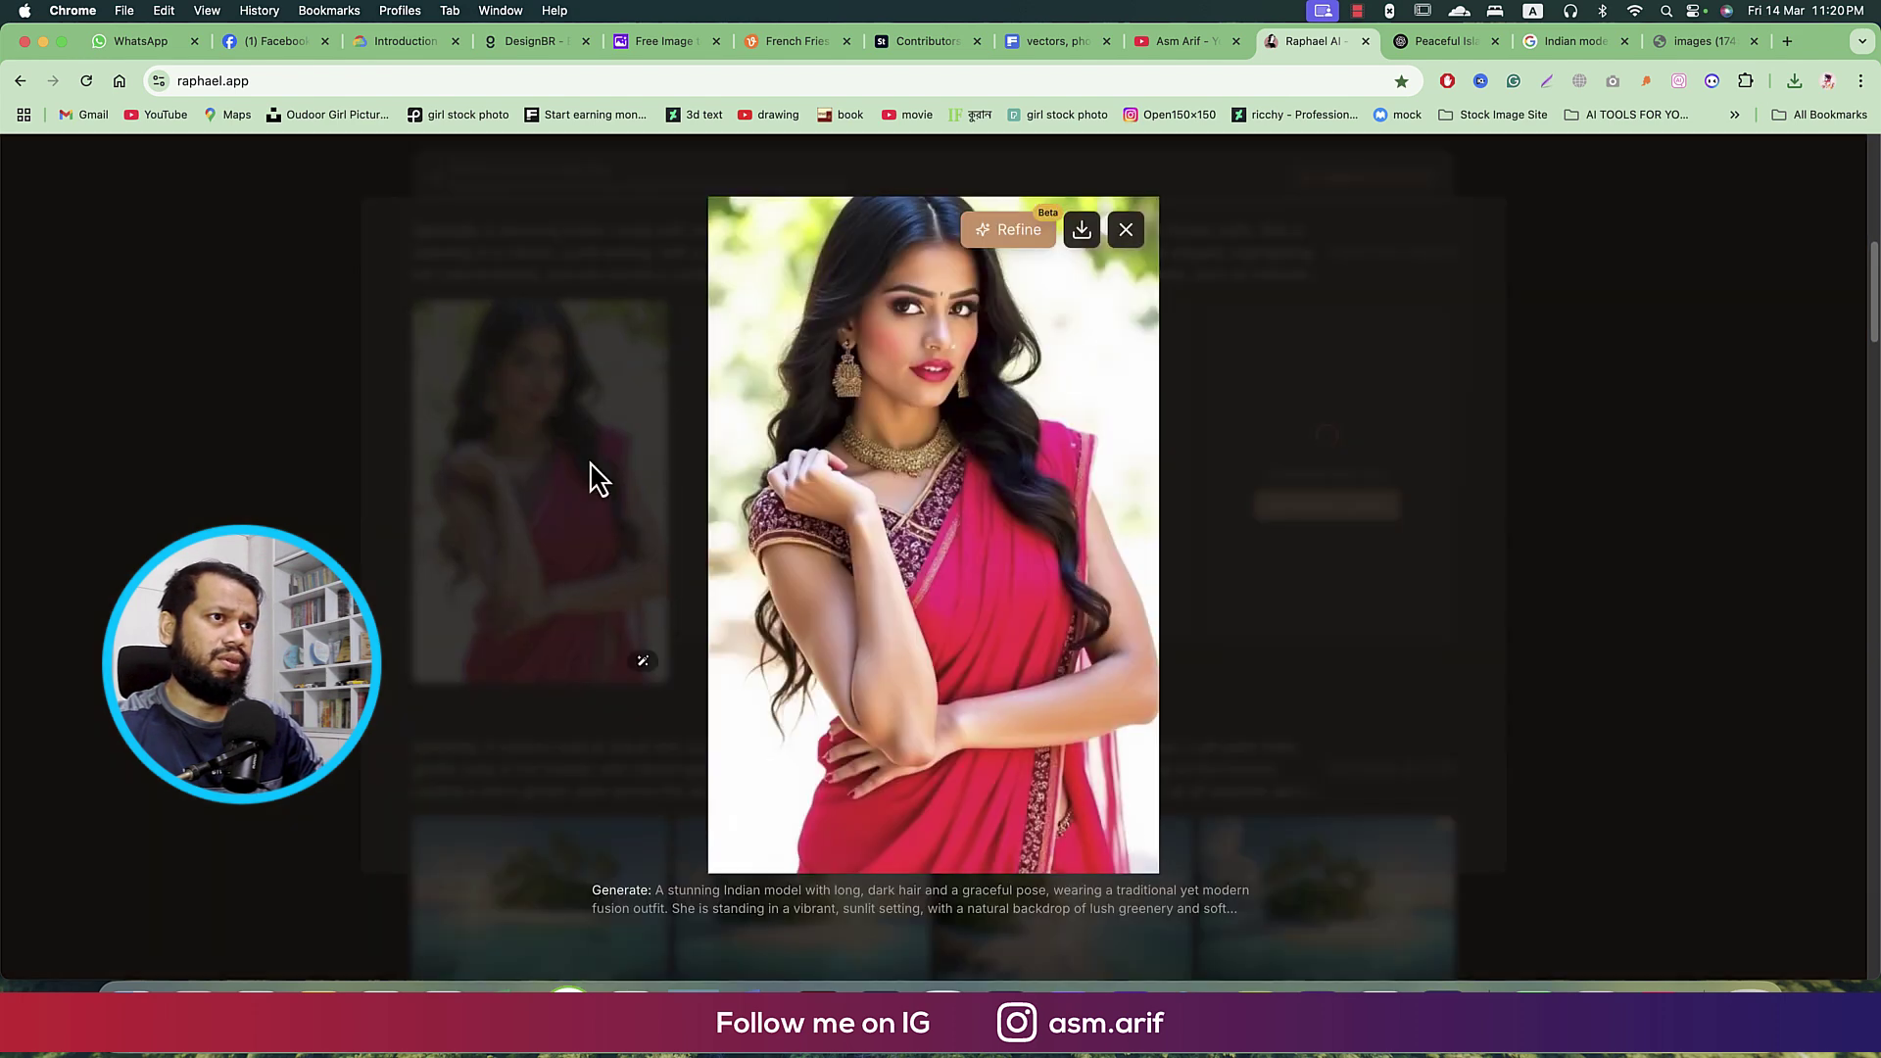
pyautogui.click(594, 477)
pyautogui.scroll(2, 886, 483)
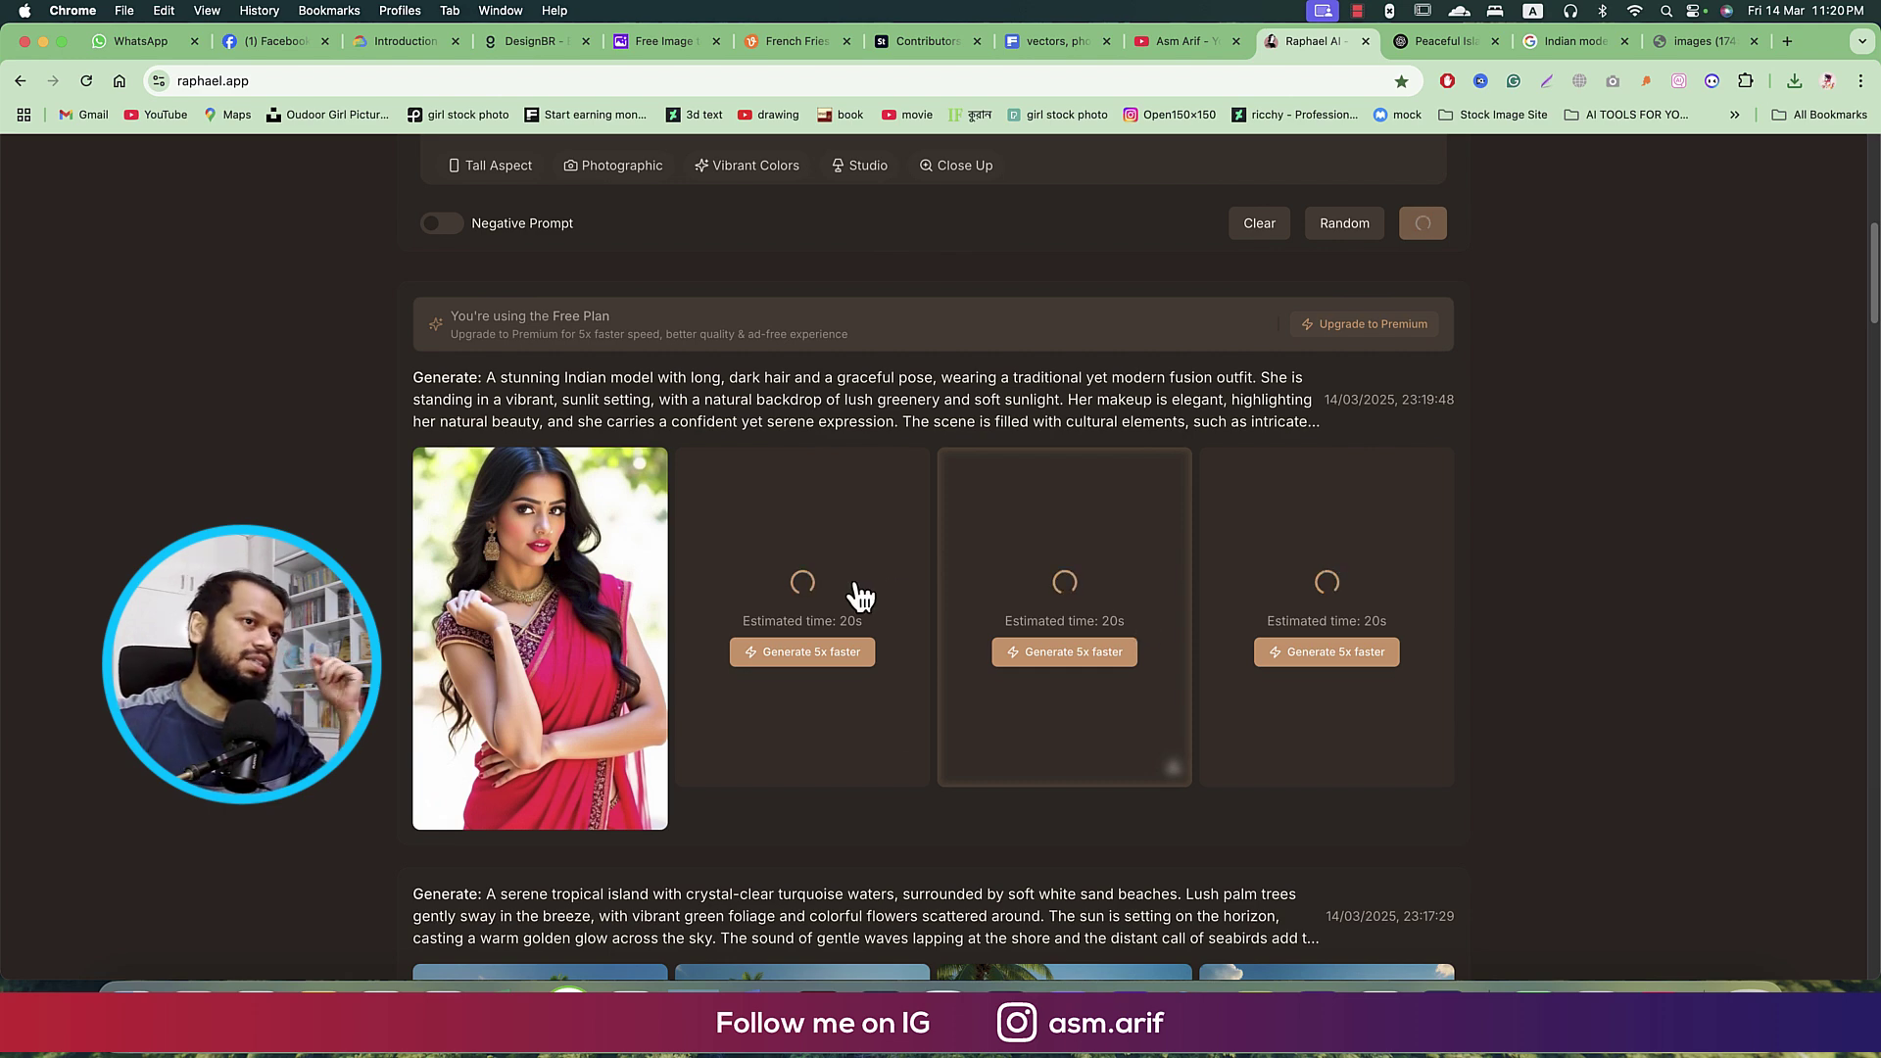
pyautogui.scroll(4, 860, 595)
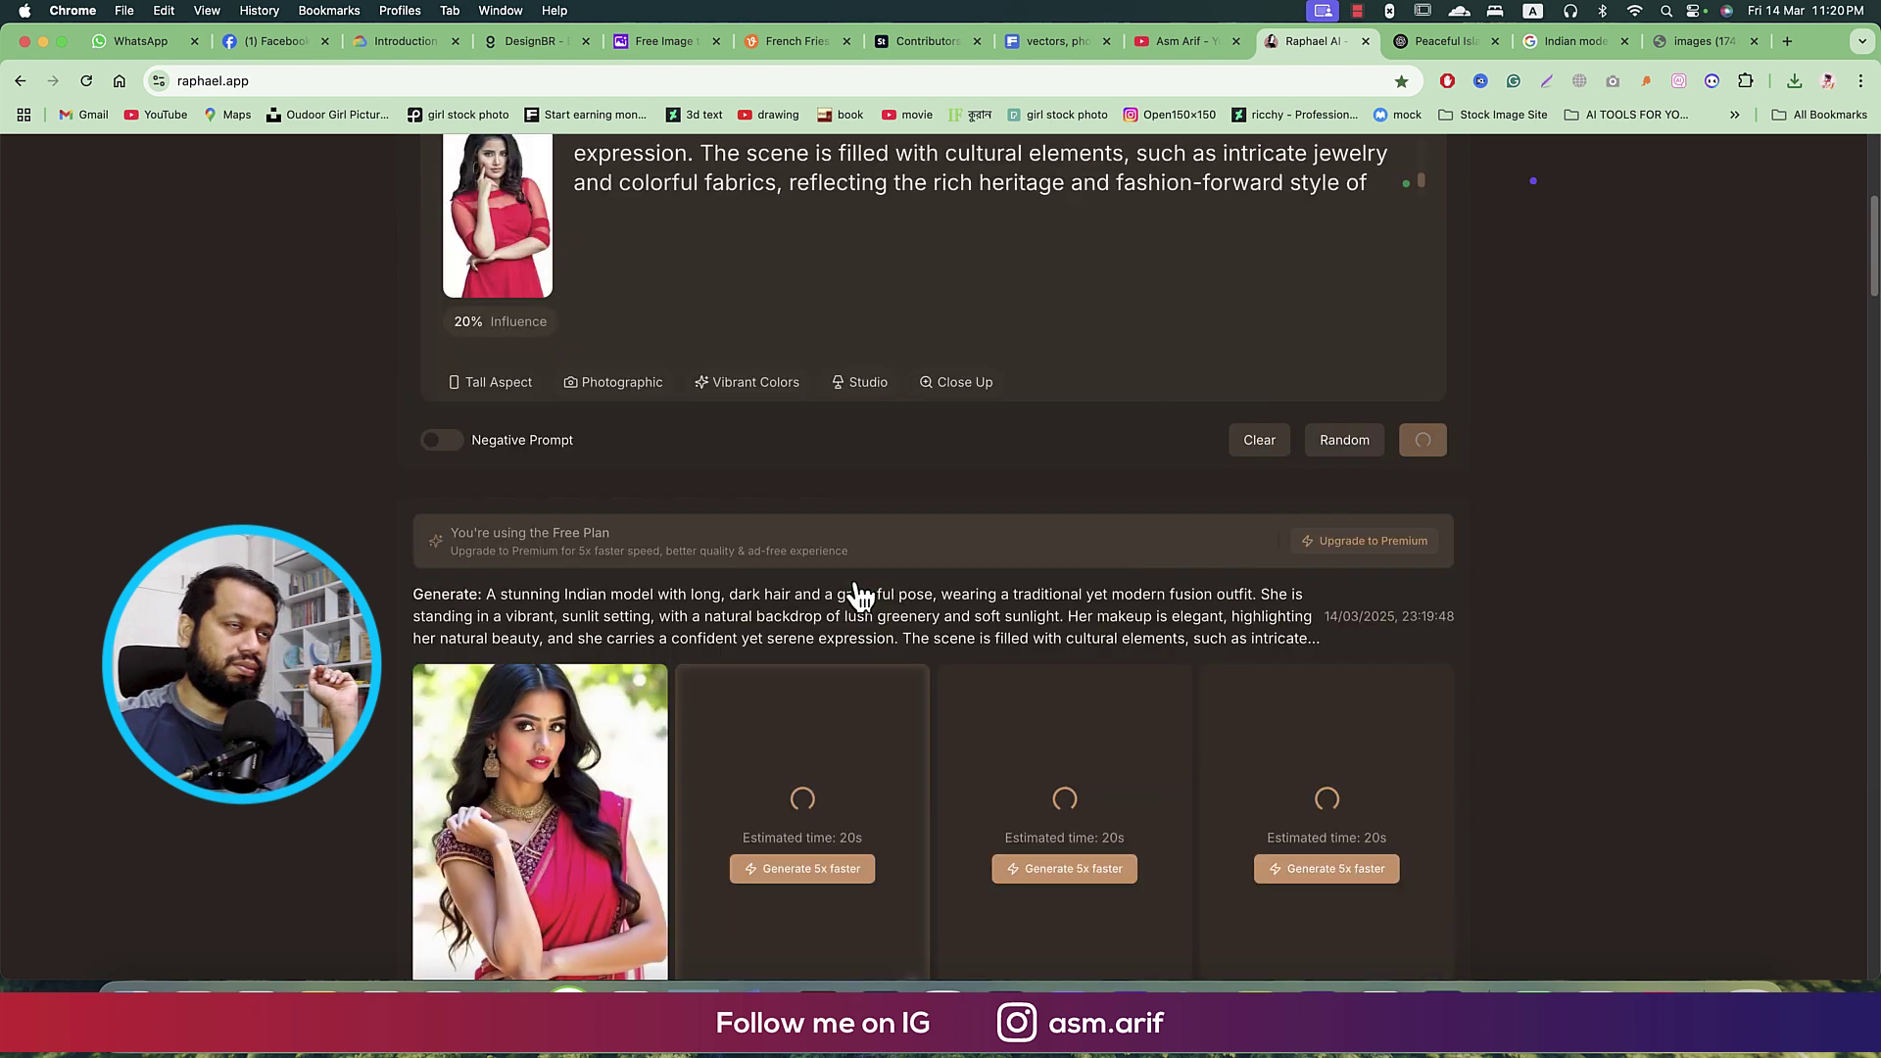
pyautogui.scroll(-5, 857, 593)
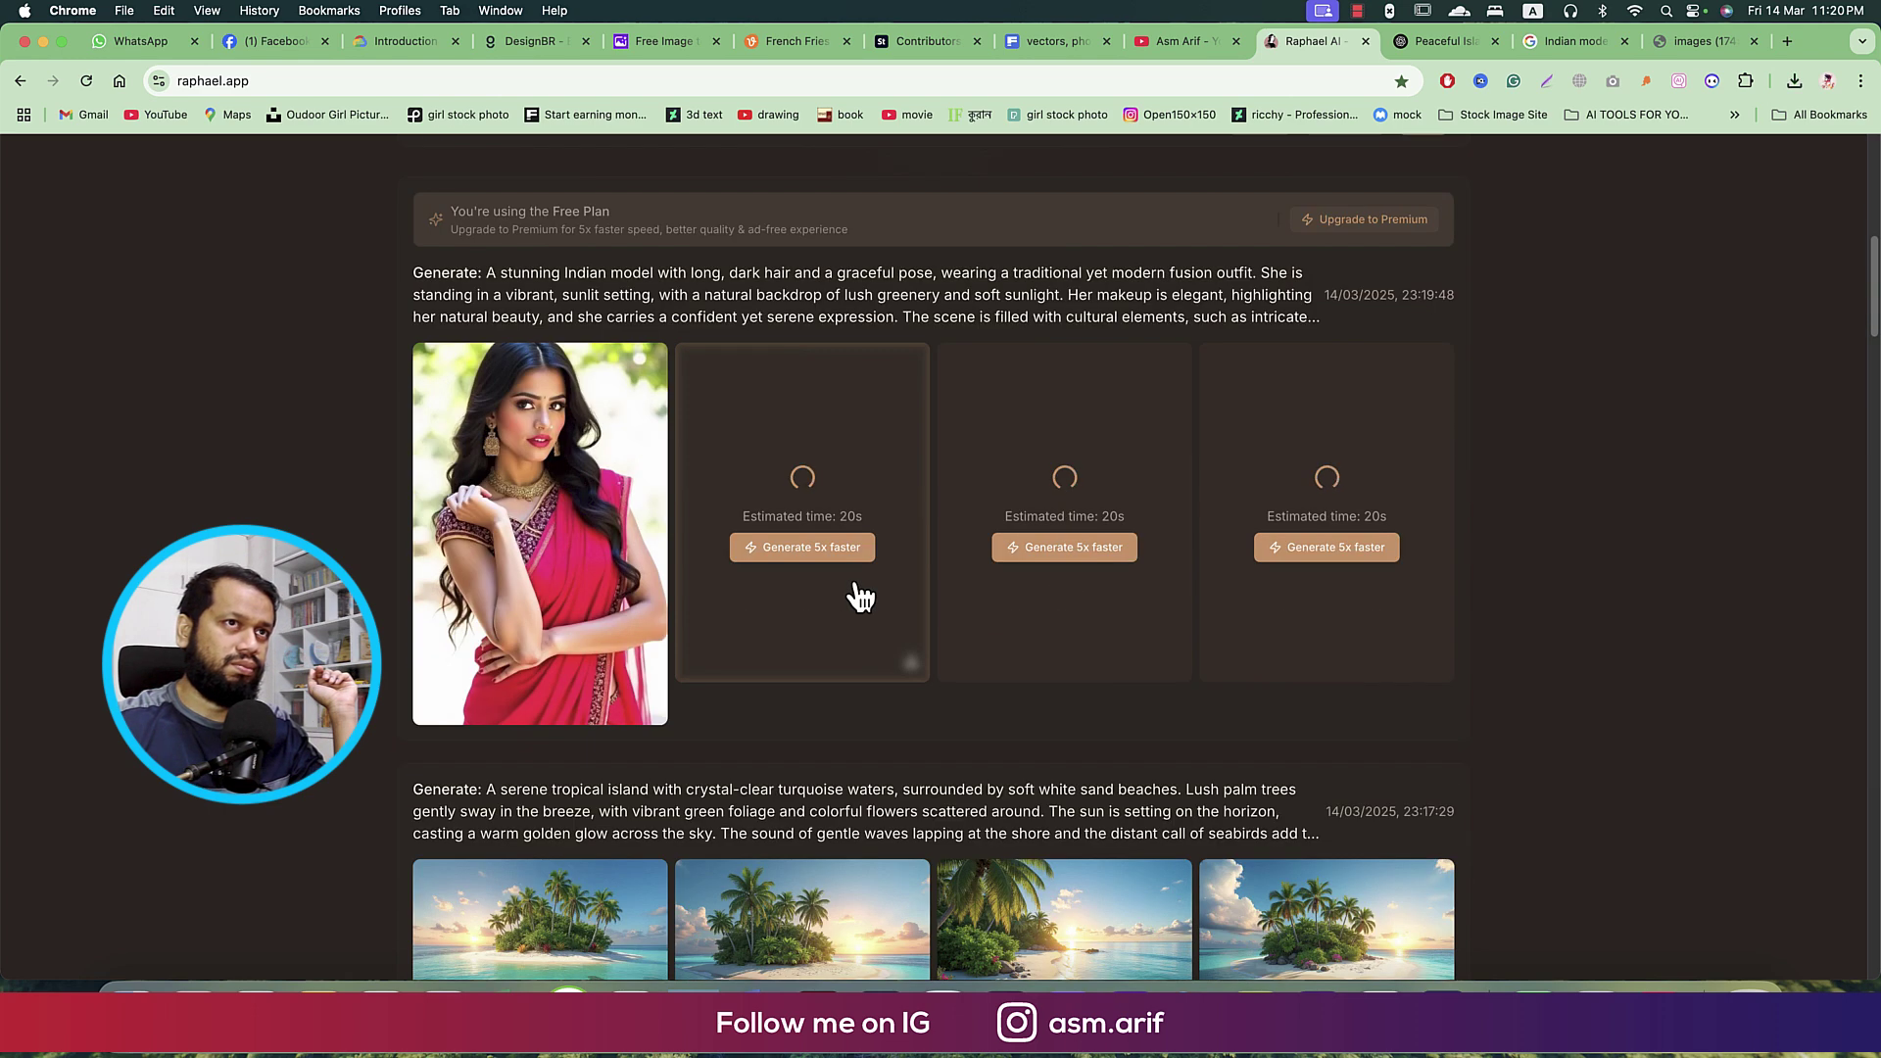
# - In ChatGPT, ask for an illustration prompt for a T-shirt design
pyautogui.click(1440, 43)
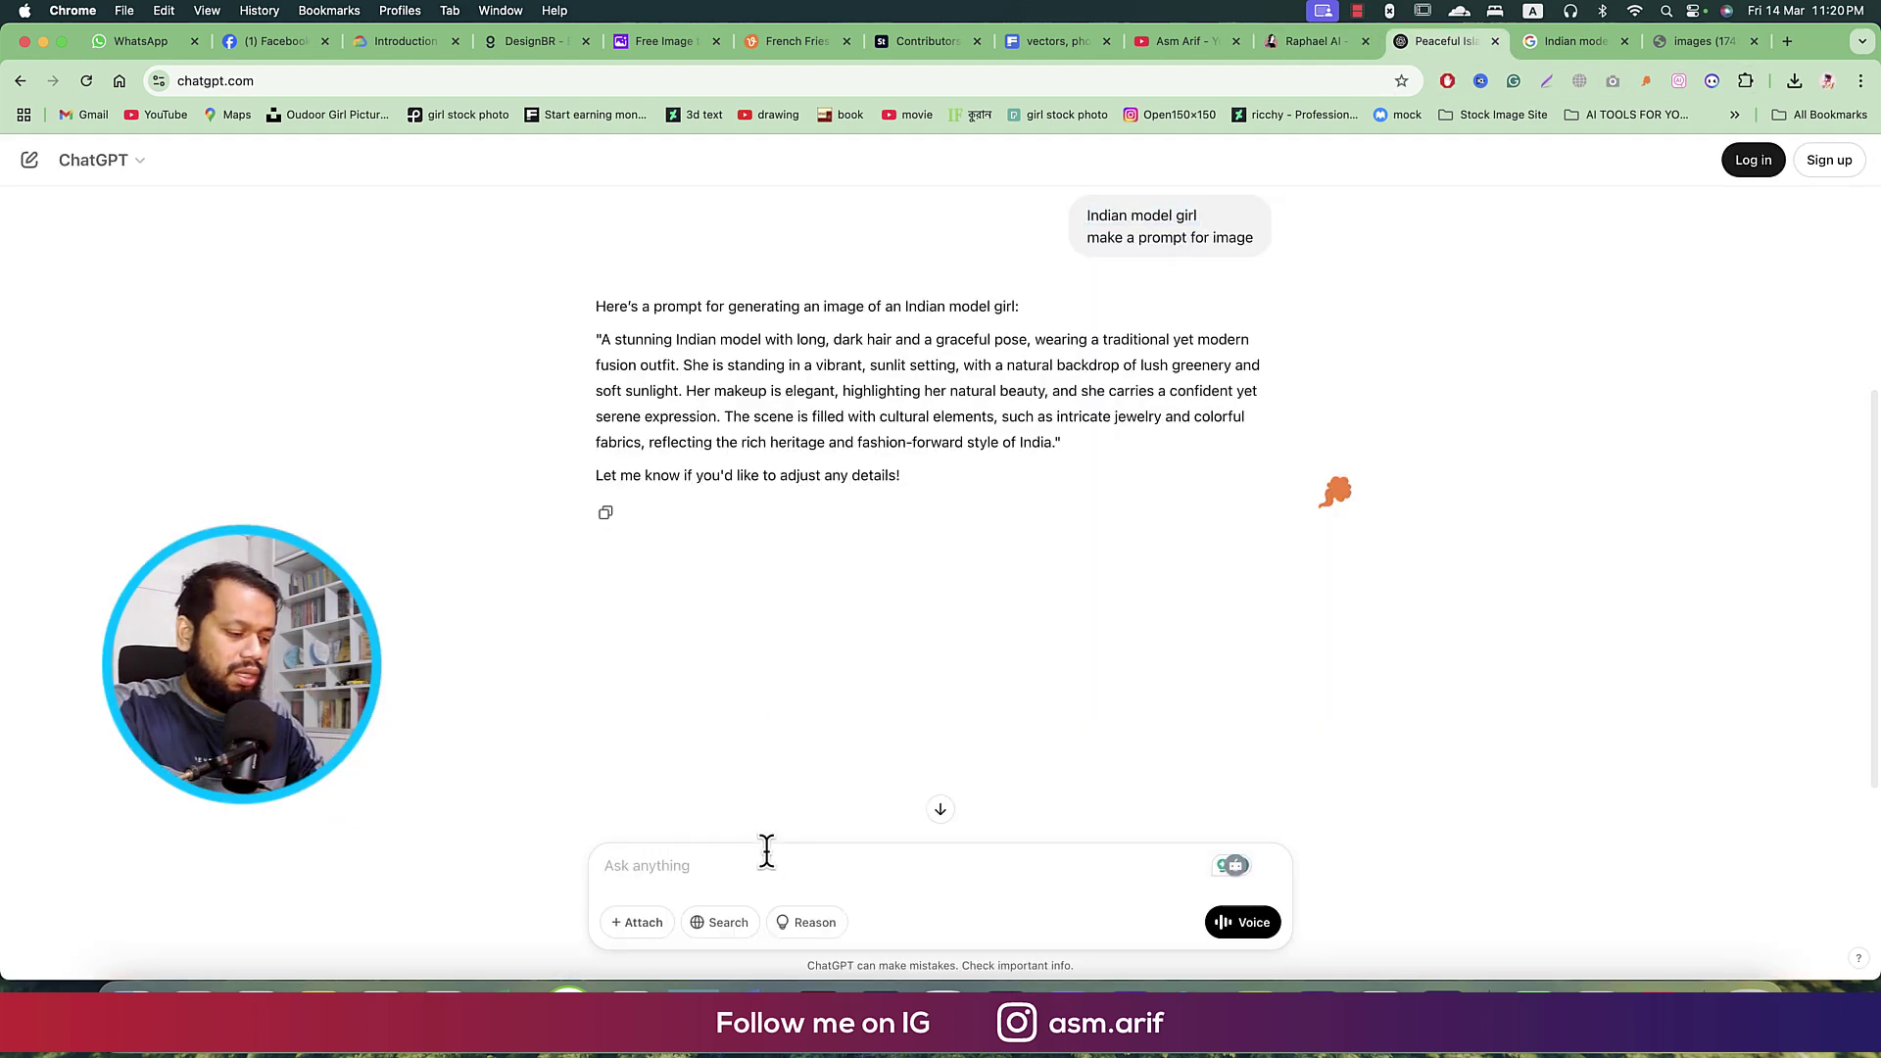
pyautogui.write('t shirt design')
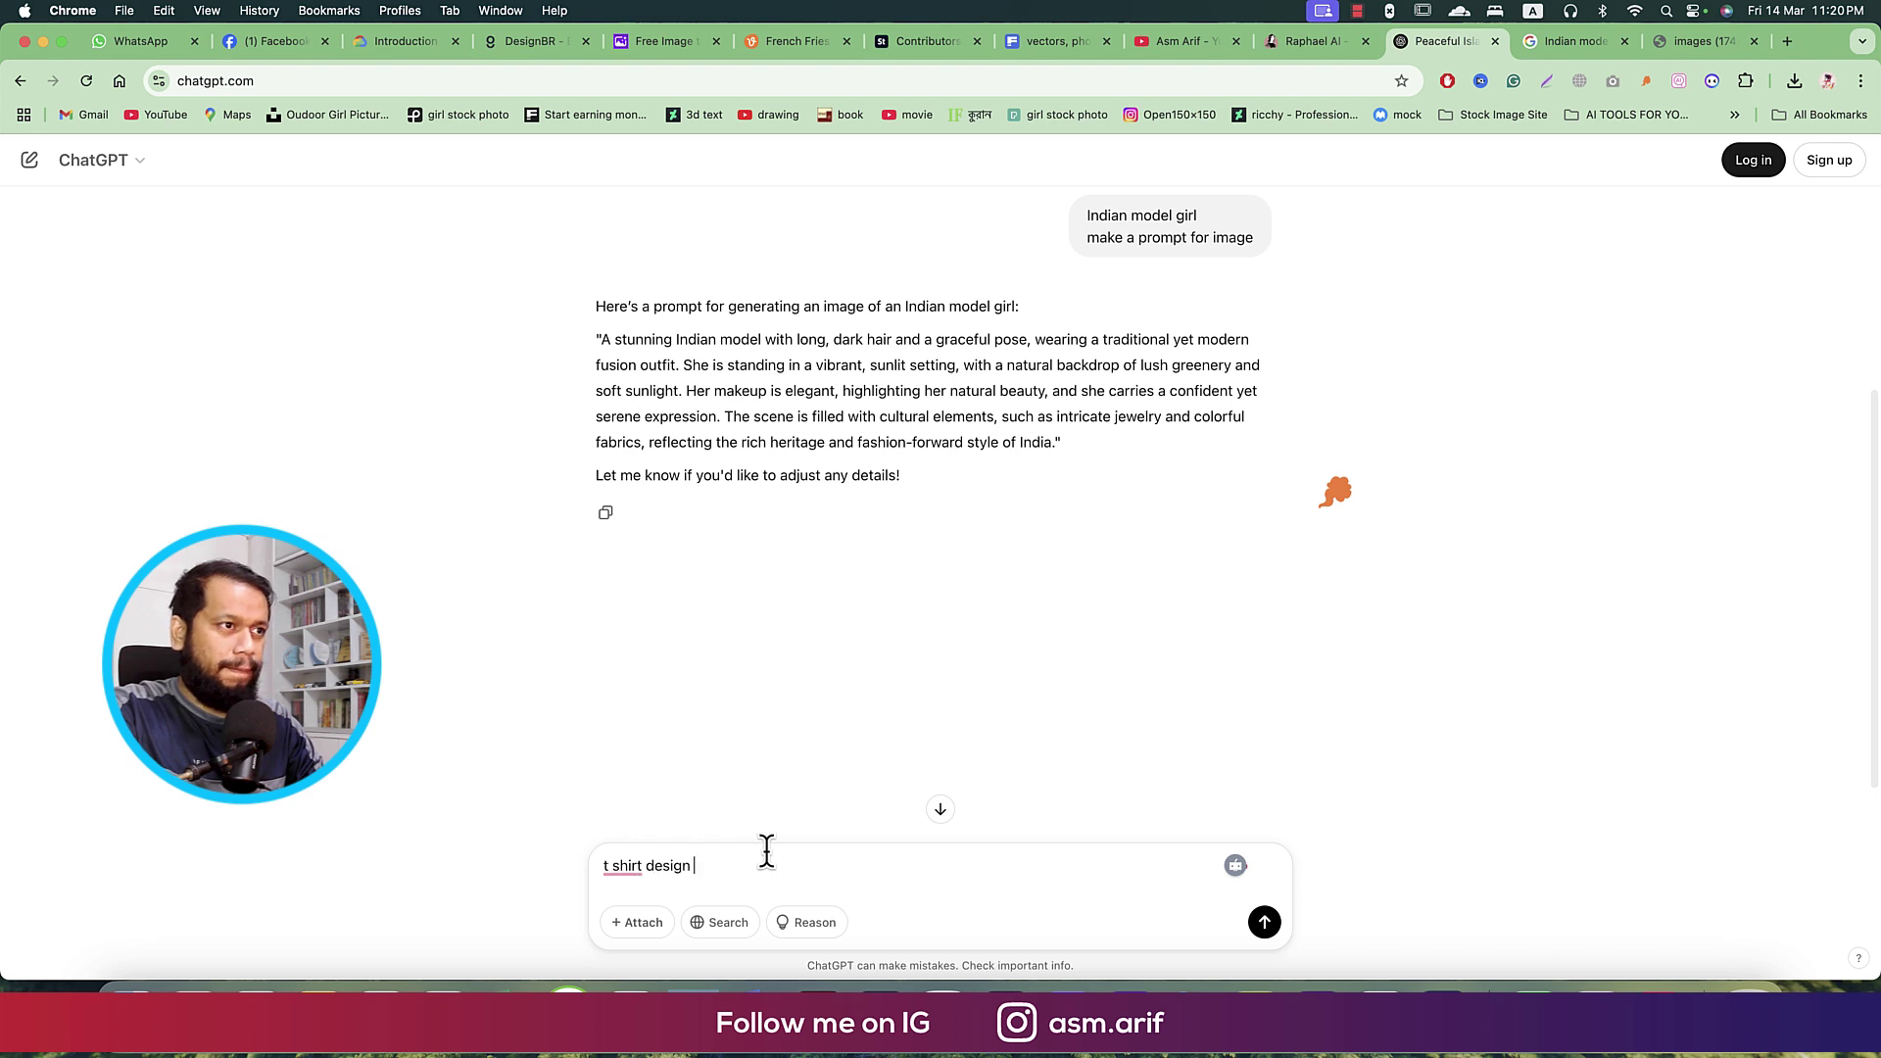
pyautogui.hotkey('shift', 'Return')
pyautogui.write('make illustration prompt')
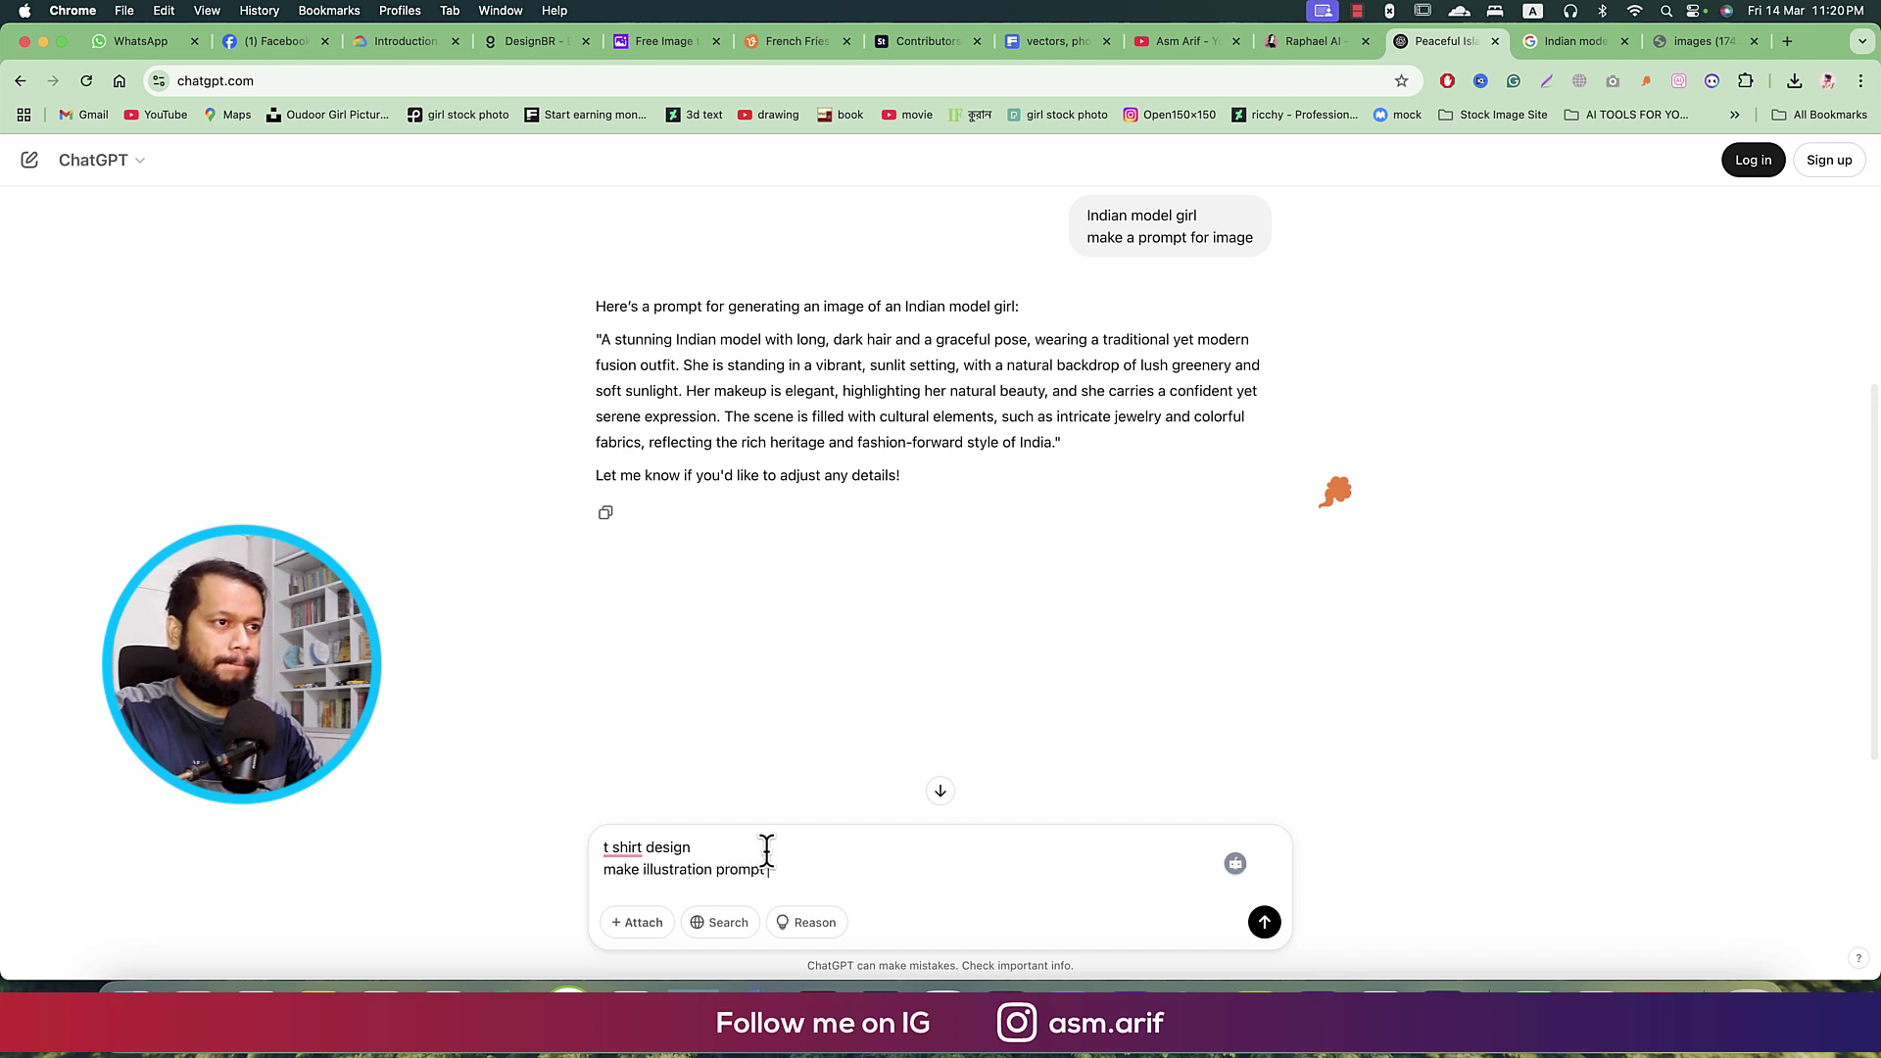
pyautogui.press('Return')
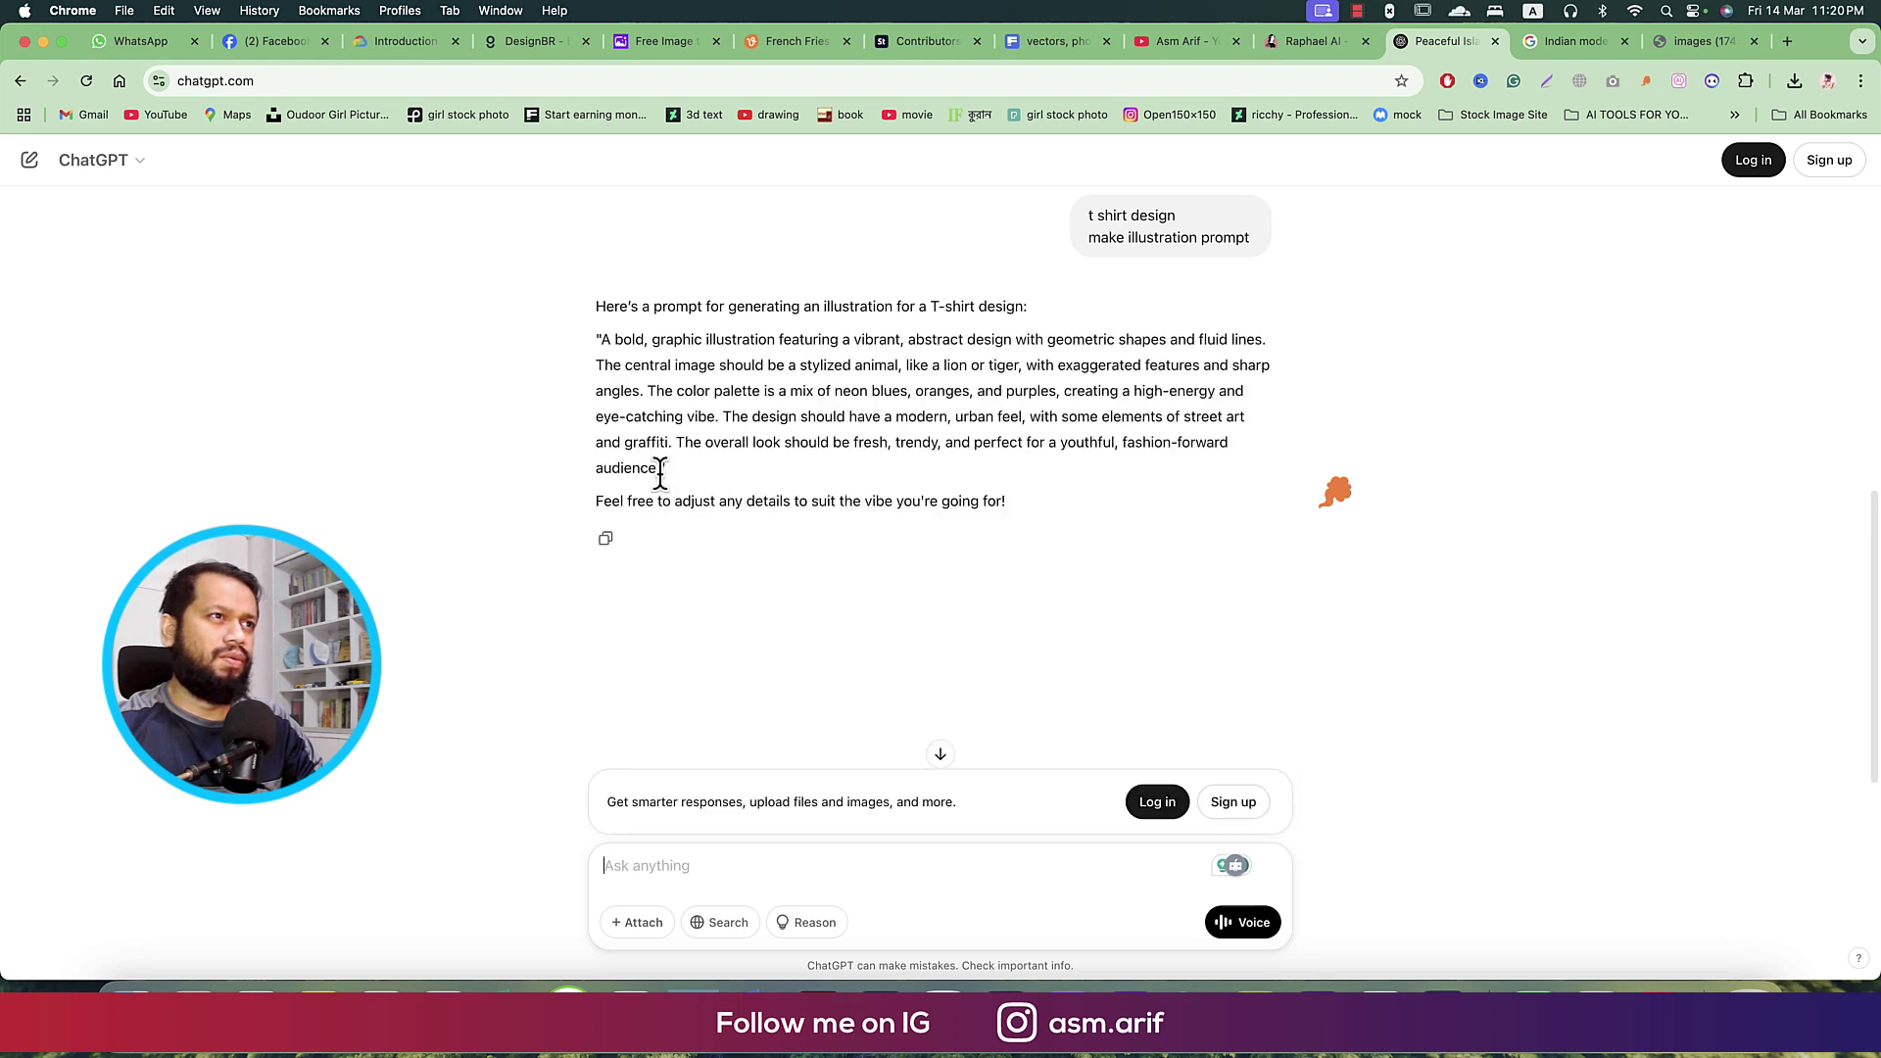
# - Copy ChatGPT's T-shirt illustration prompt and go back to the Raphael AI tab
pyautogui.moveTo(662, 468); pyautogui.dragTo(599, 339)
pyautogui.press('super+c')
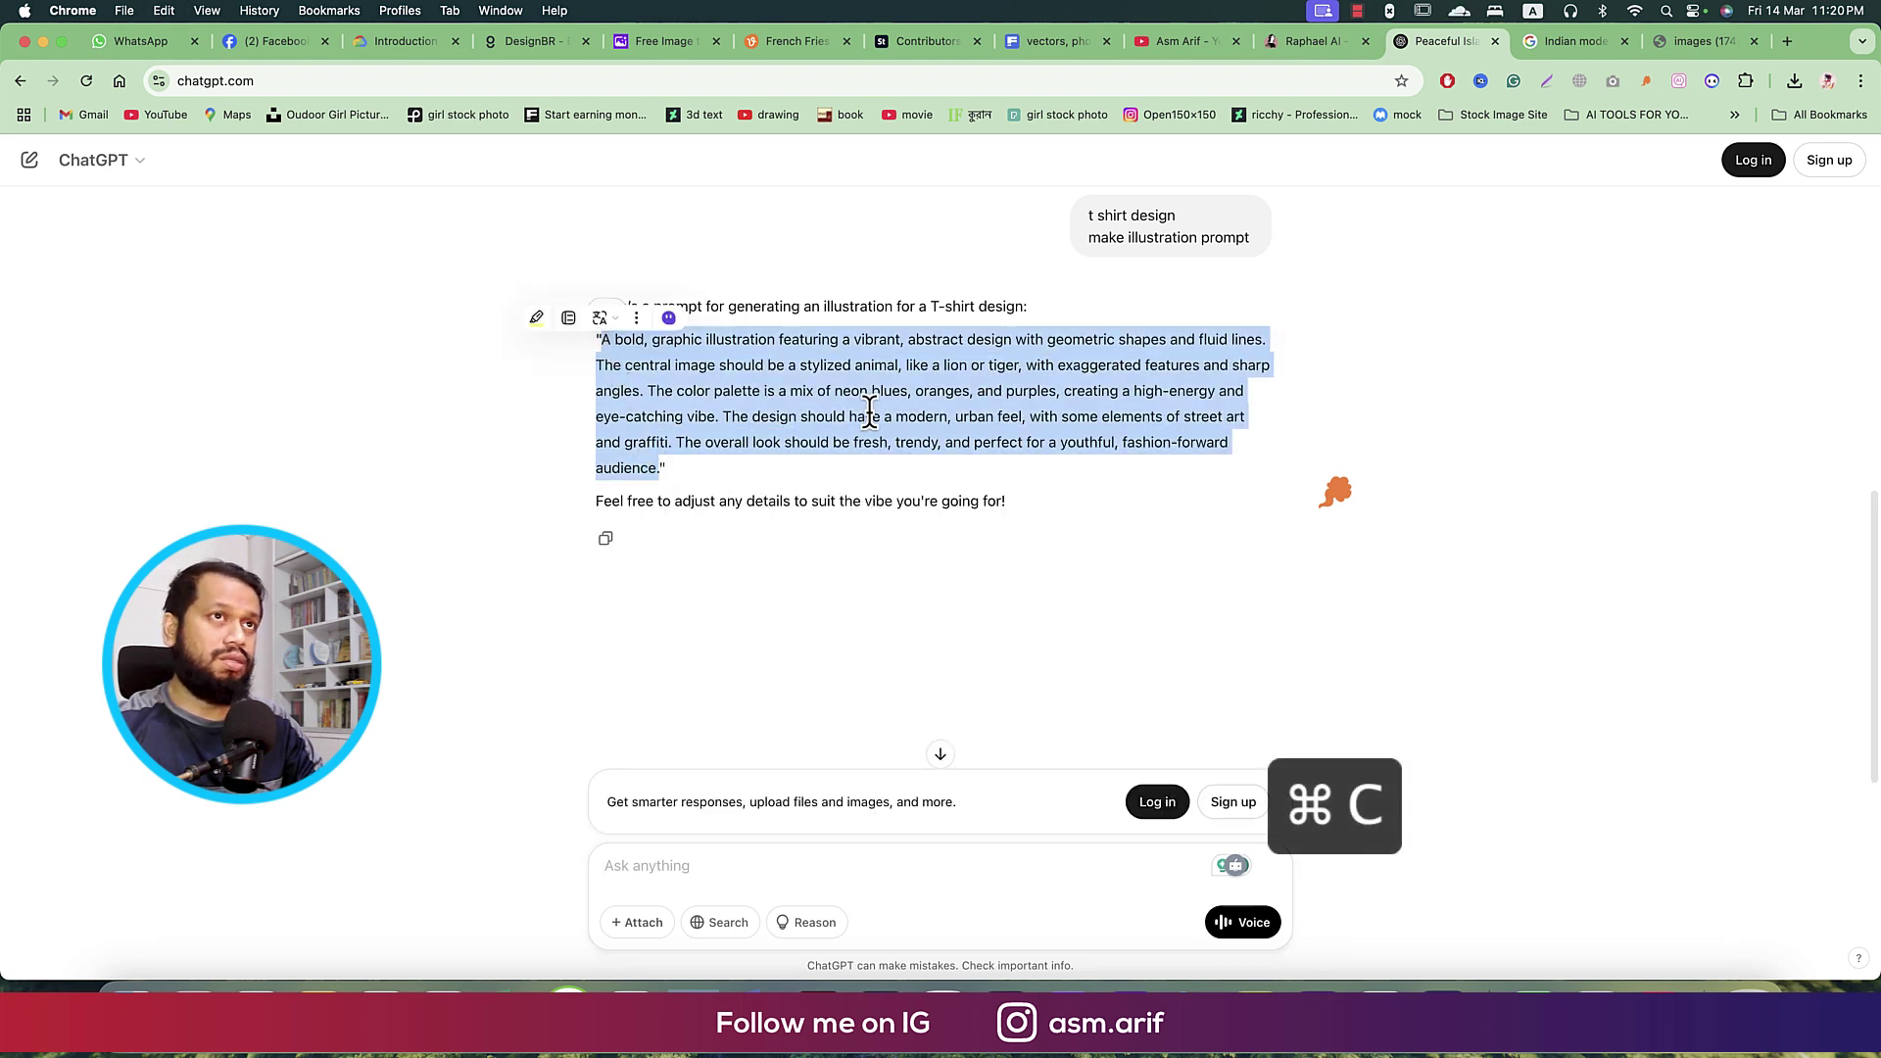
pyautogui.click(1316, 43)
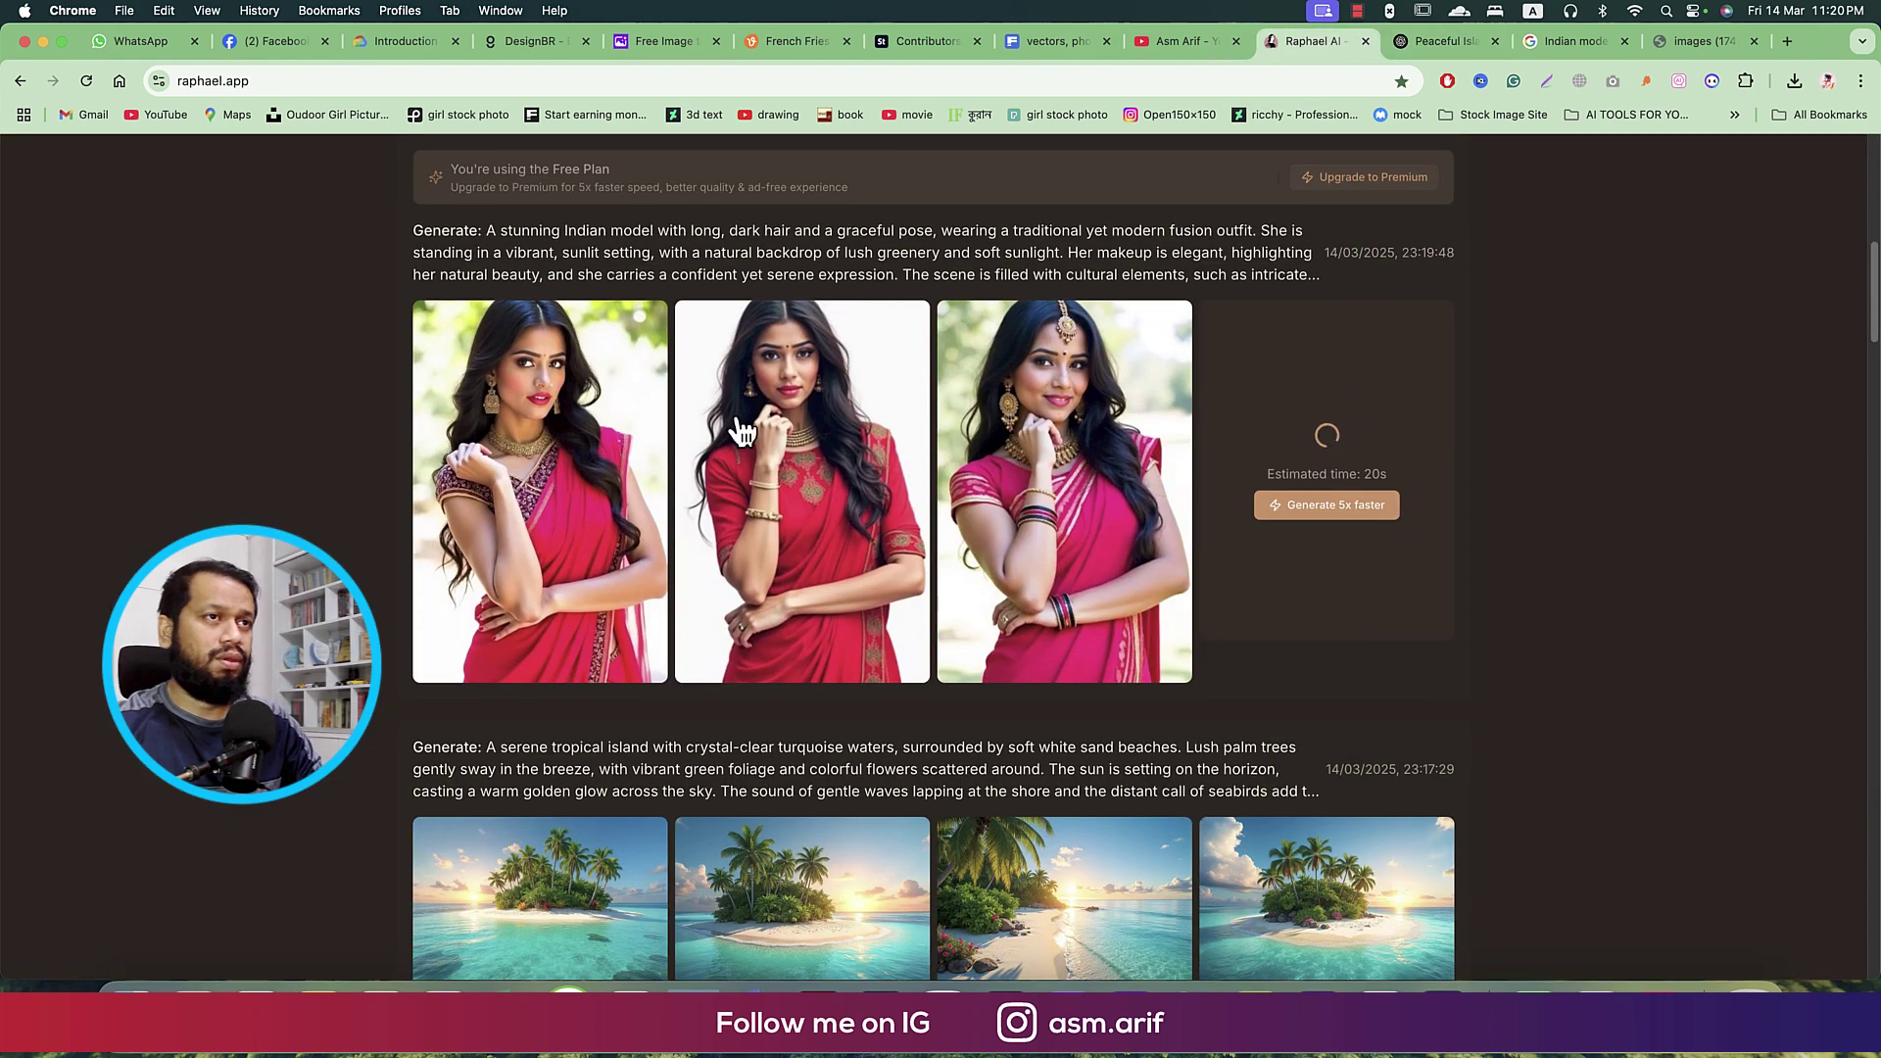
pyautogui.moveTo(801, 491)
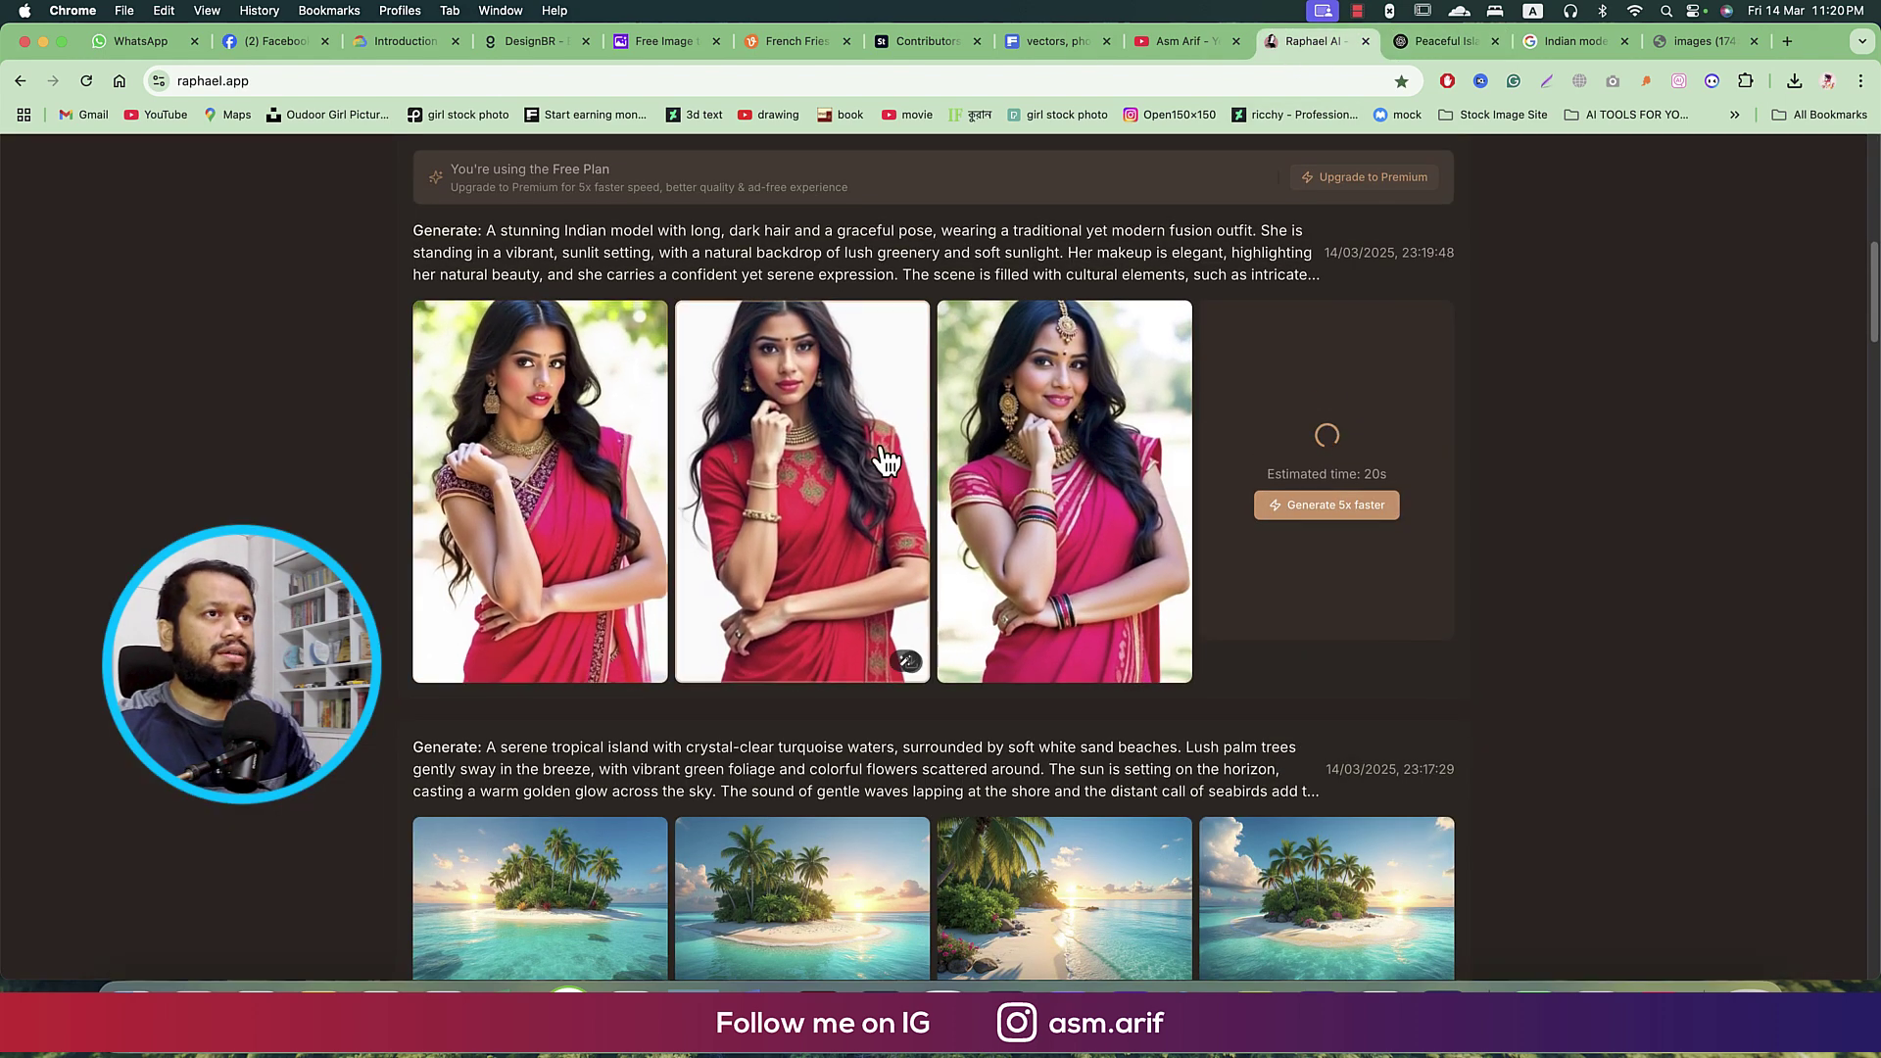
# - Enlarge and close each of the four Indian model images in turn, then scroll to the top
pyautogui.scroll(2, 885, 460)
pyautogui.click(567, 558)
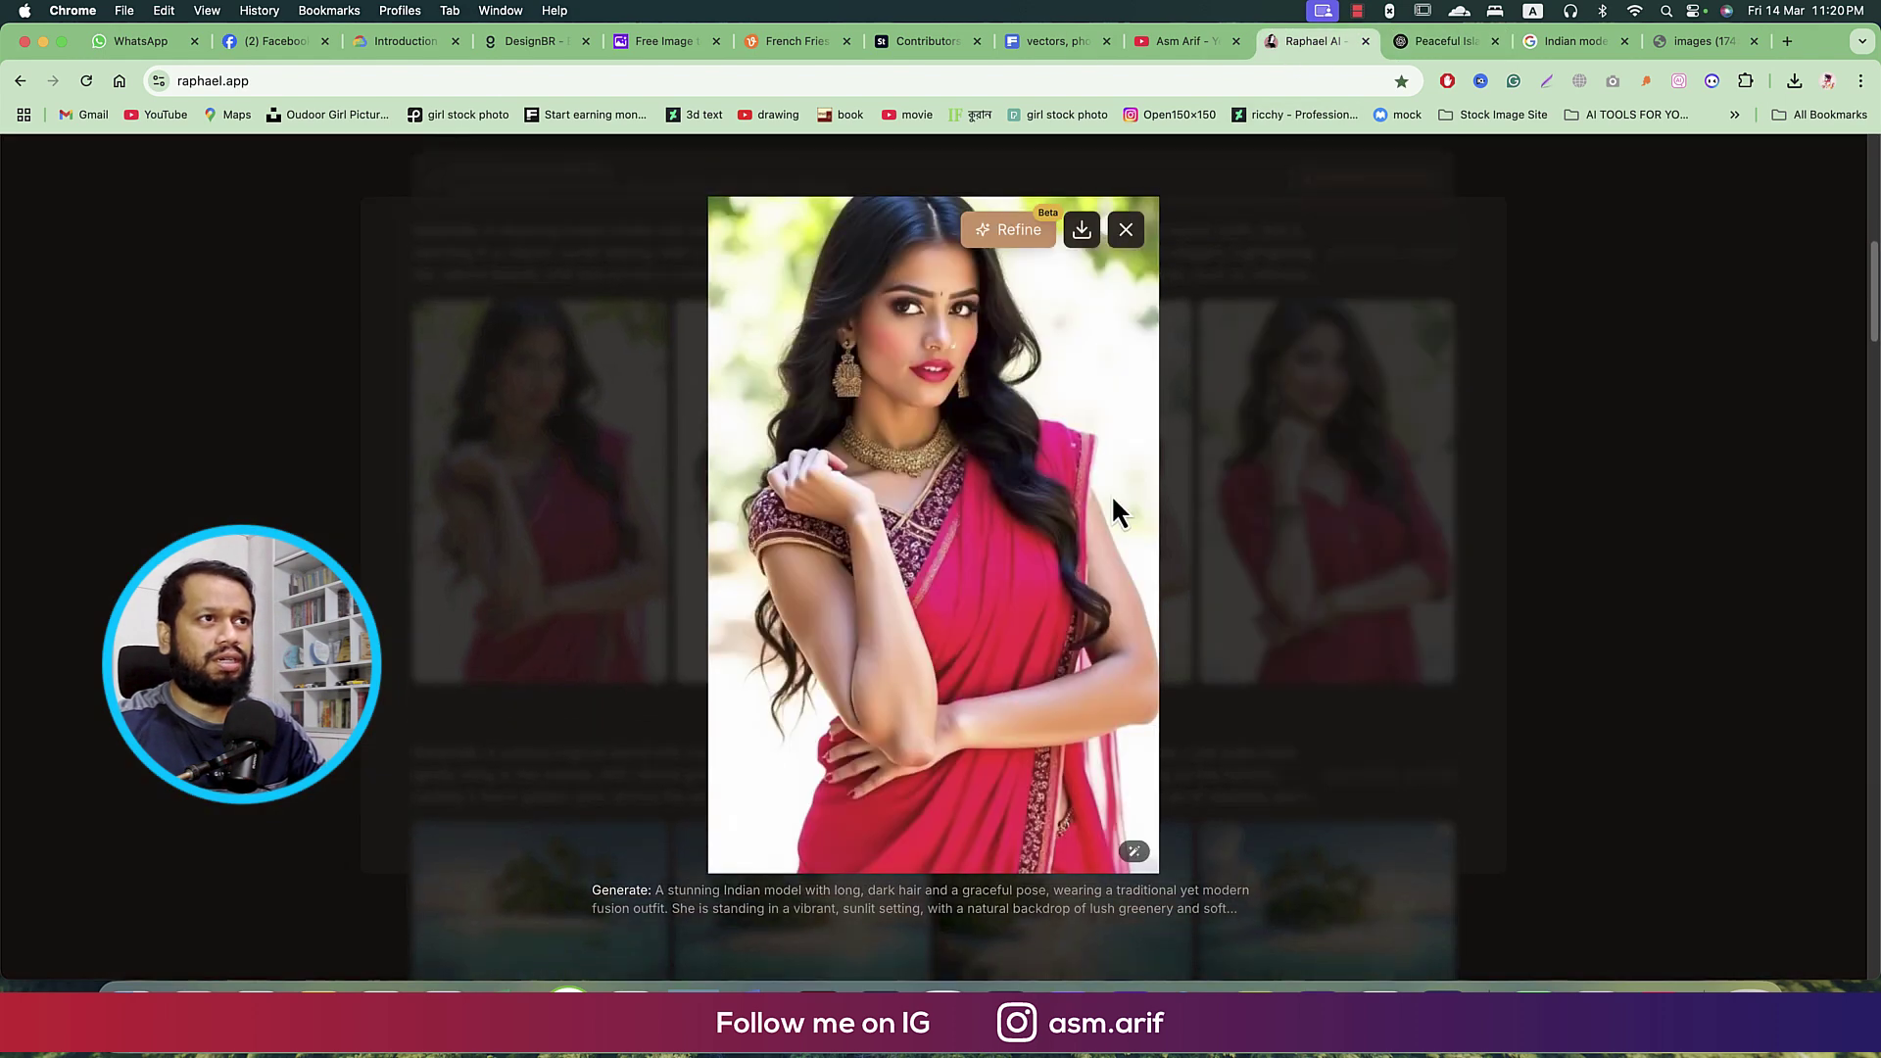
pyautogui.click(1193, 488)
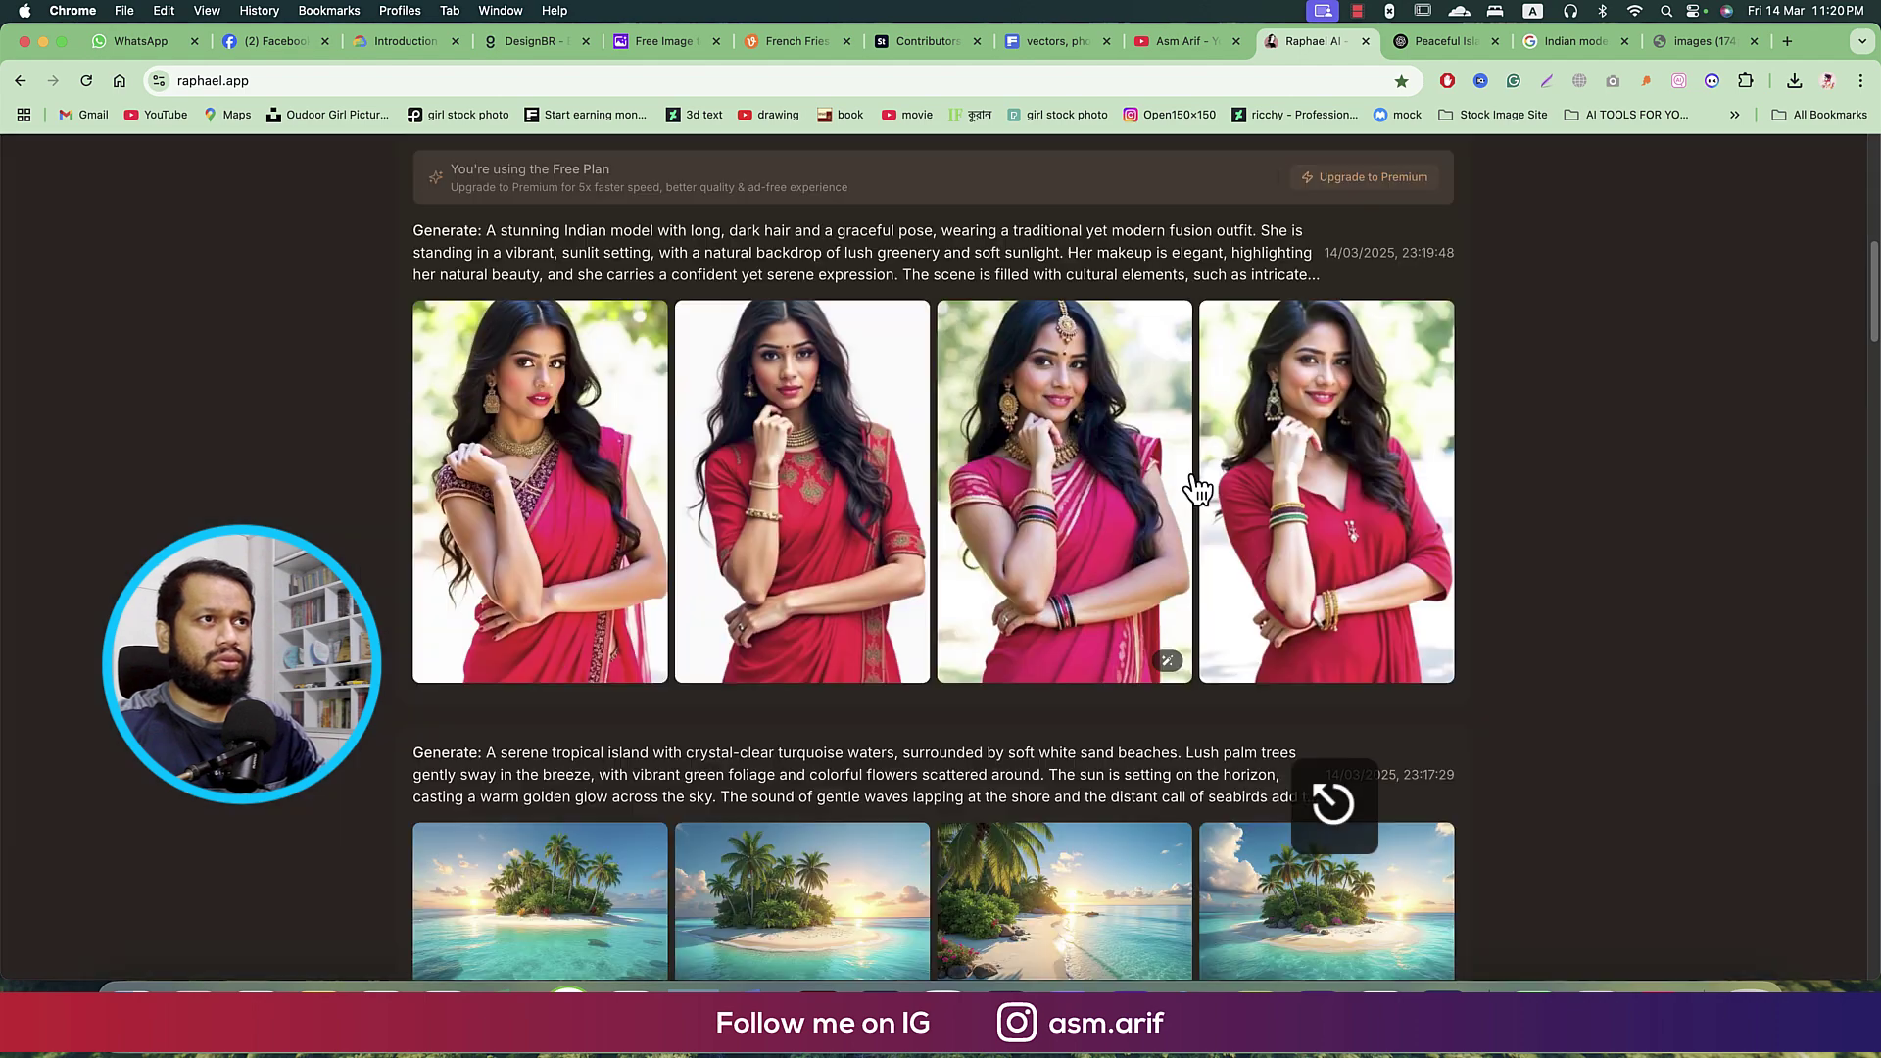
pyautogui.click(860, 447)
pyautogui.press('Escape')
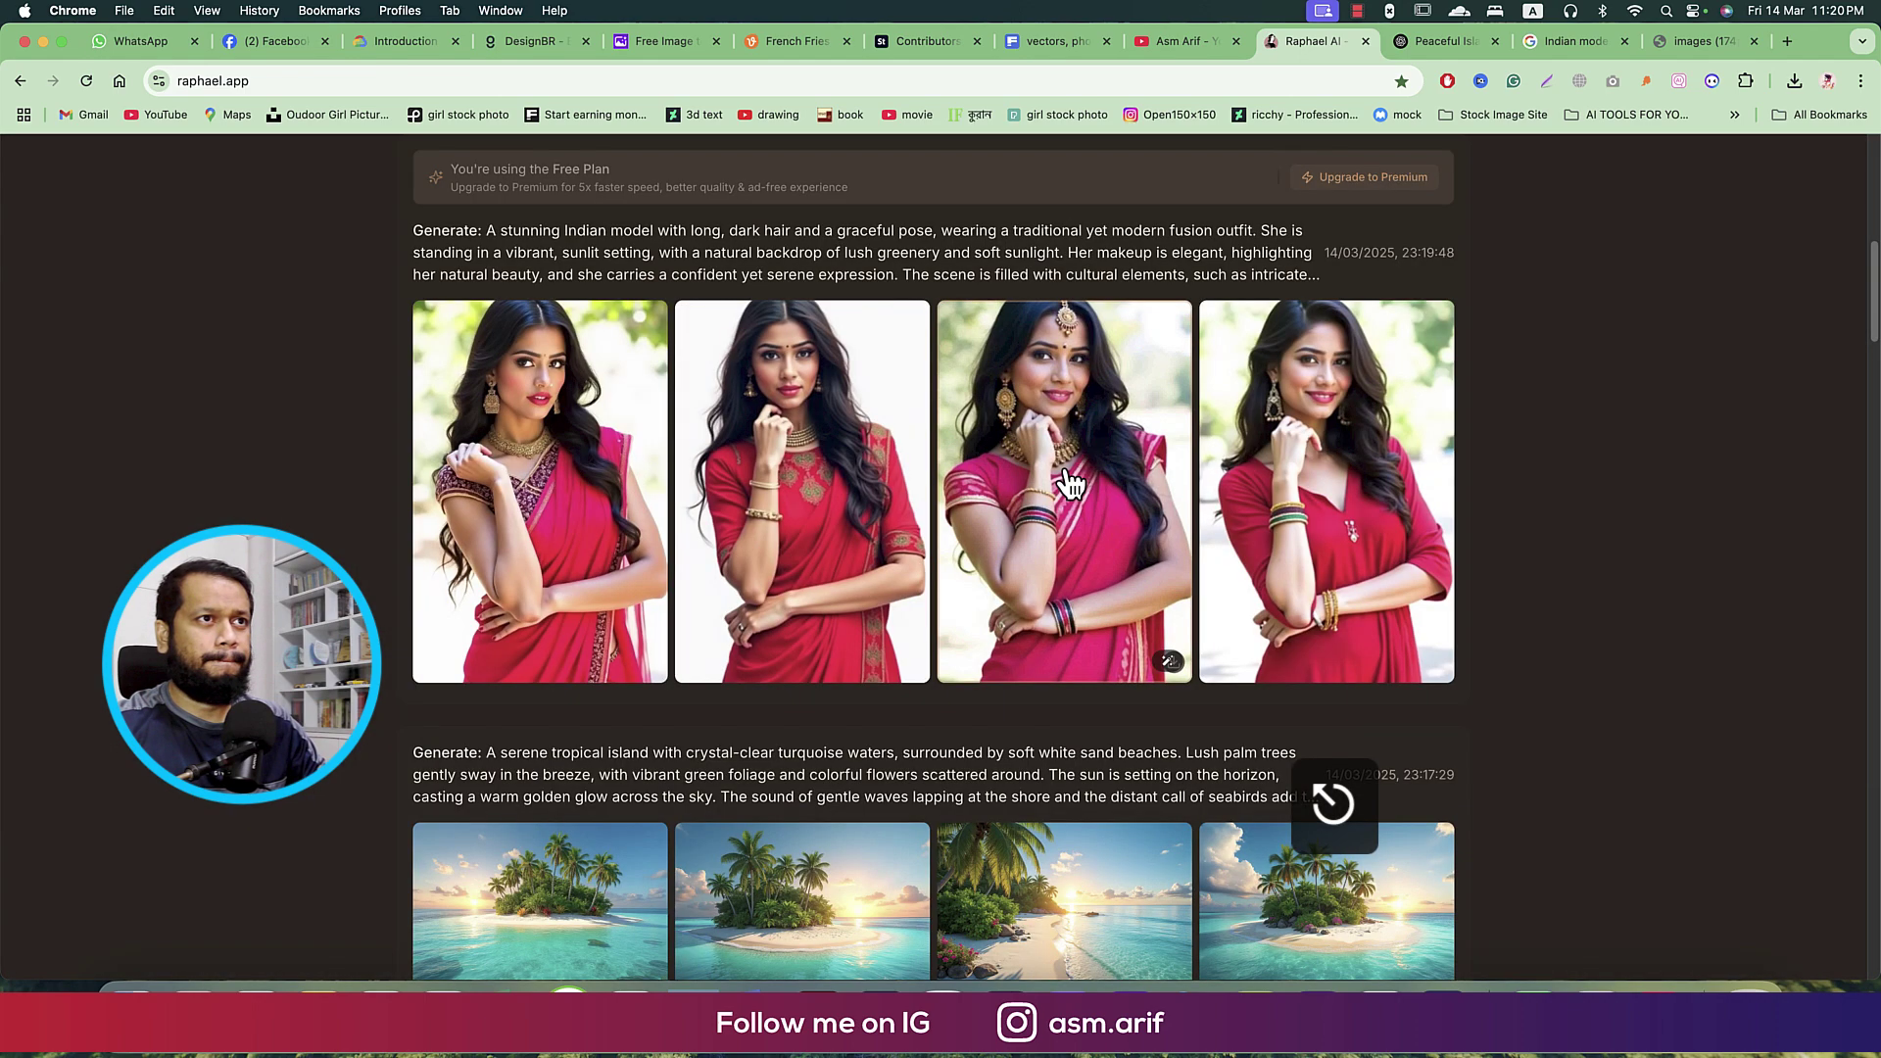
pyautogui.click(1070, 482)
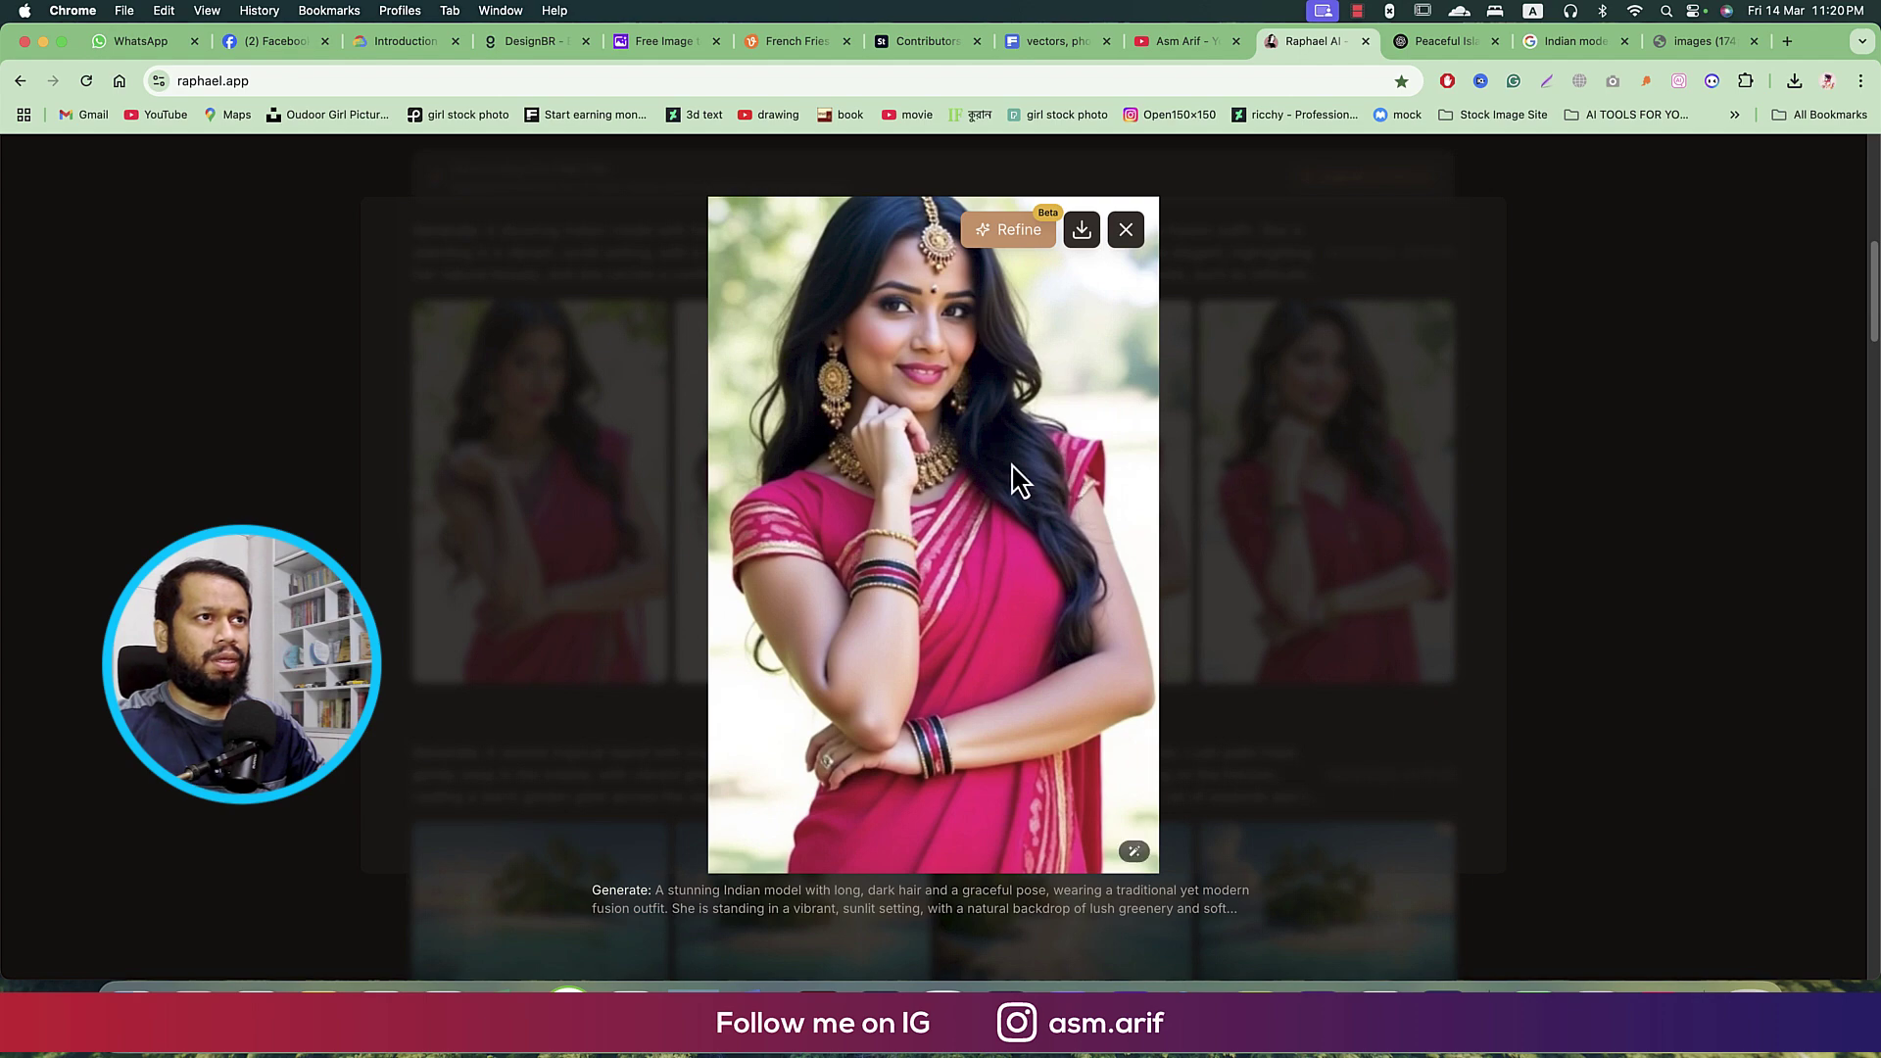
pyautogui.click(1331, 422)
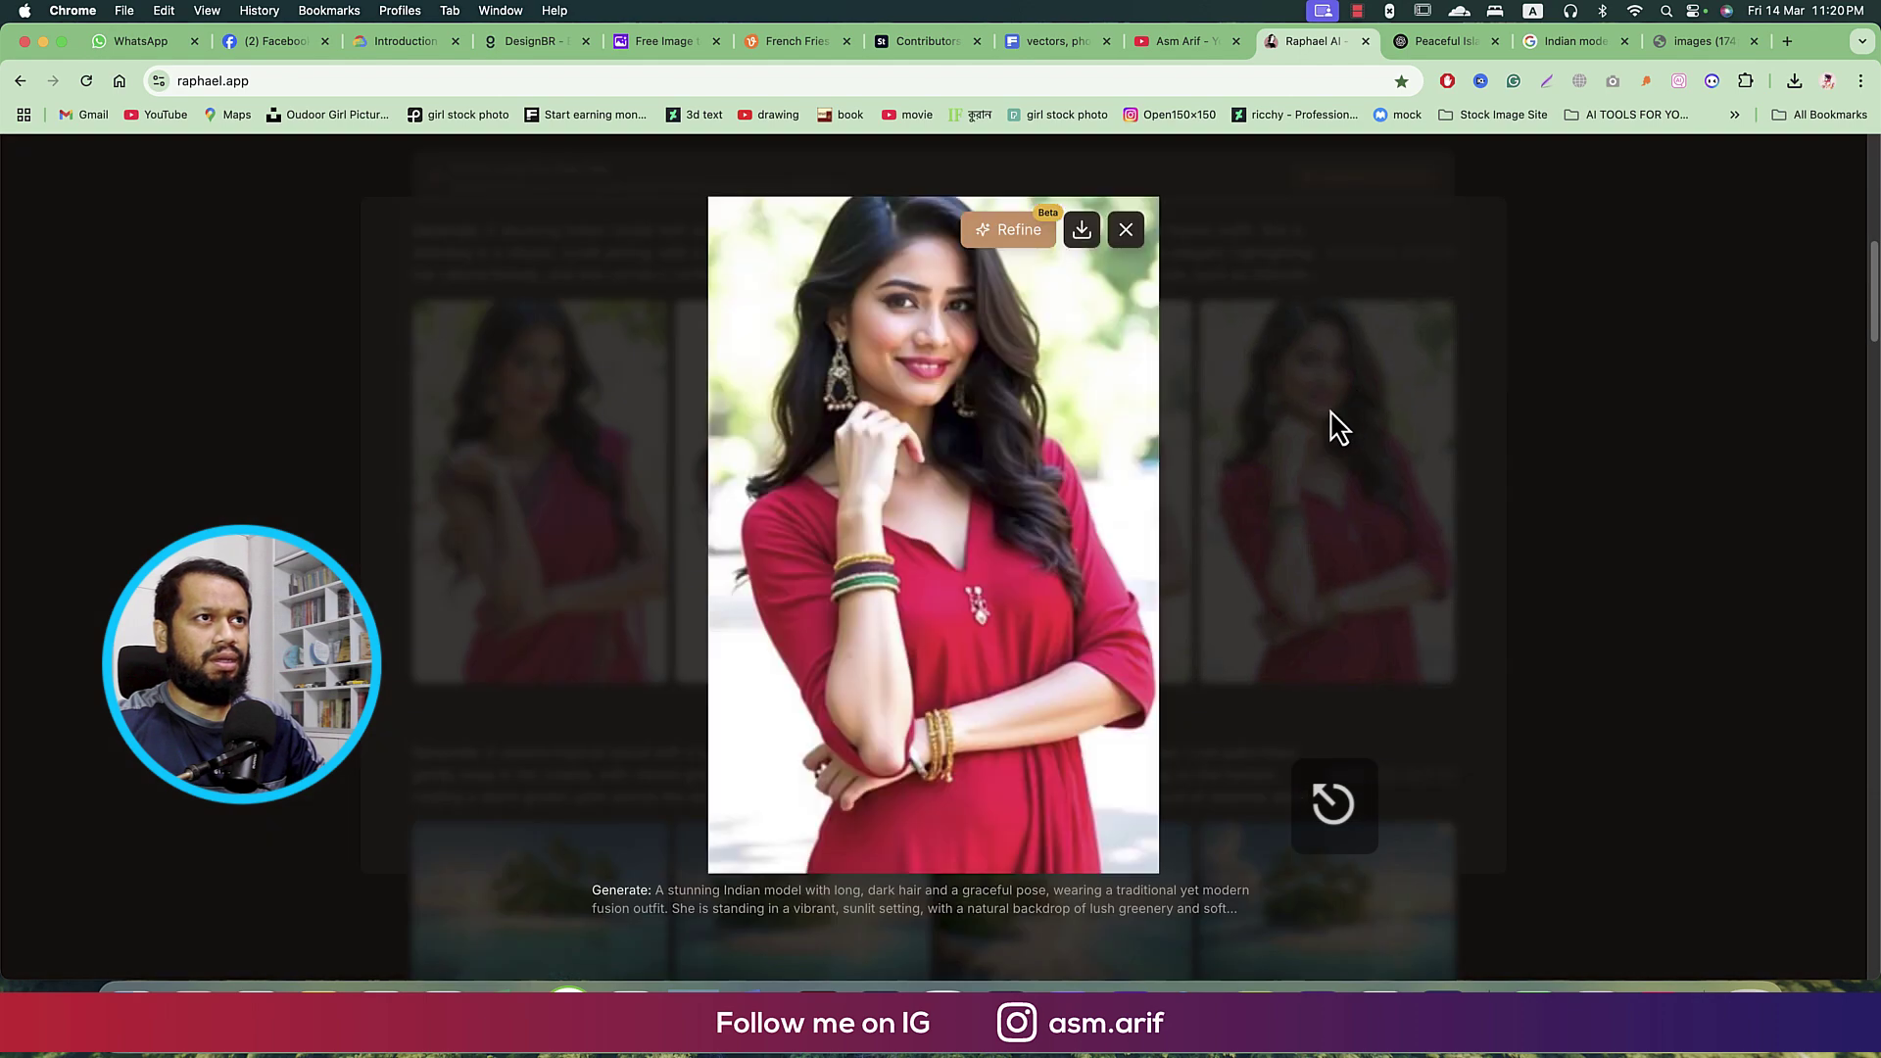
pyautogui.click(1361, 450)
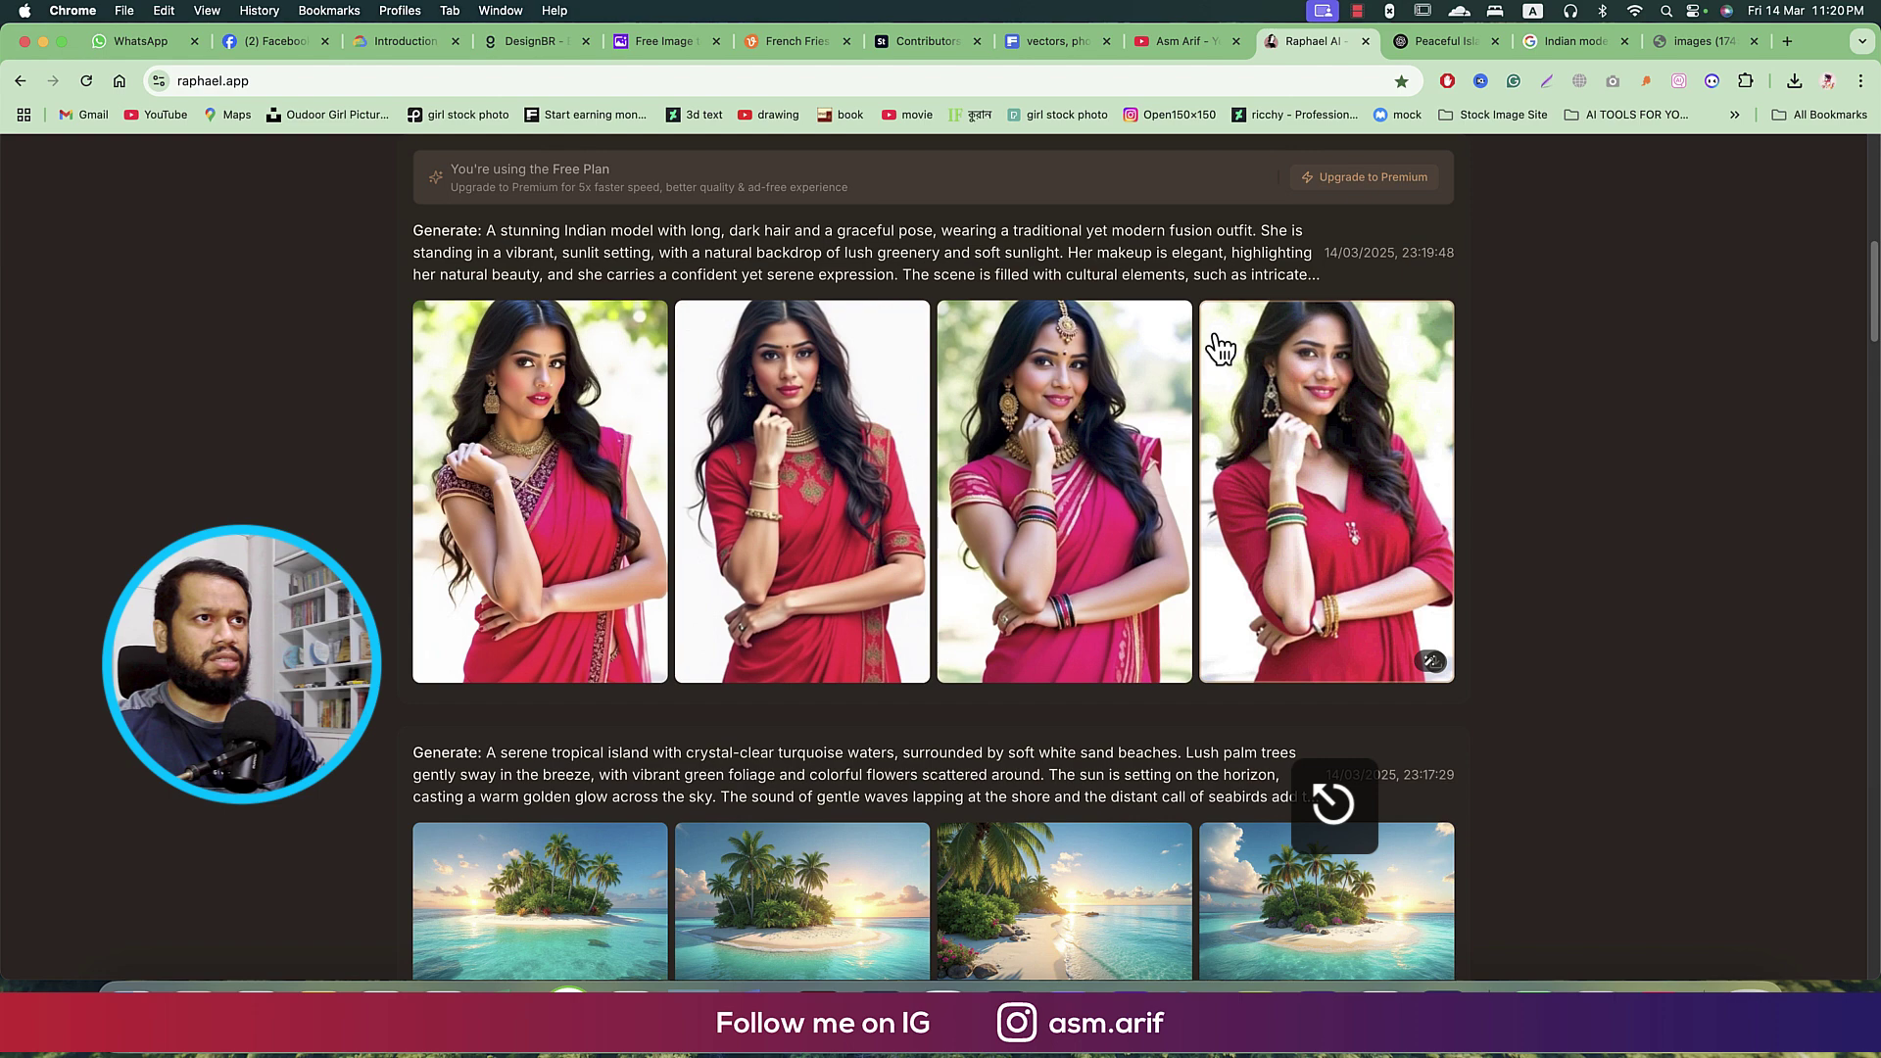
pyautogui.scroll(5, 654, 396)
# - Remove the red-dress reference photo and paste the T-shirt illustration prompt into the description
pyautogui.scroll(5, 655, 396)
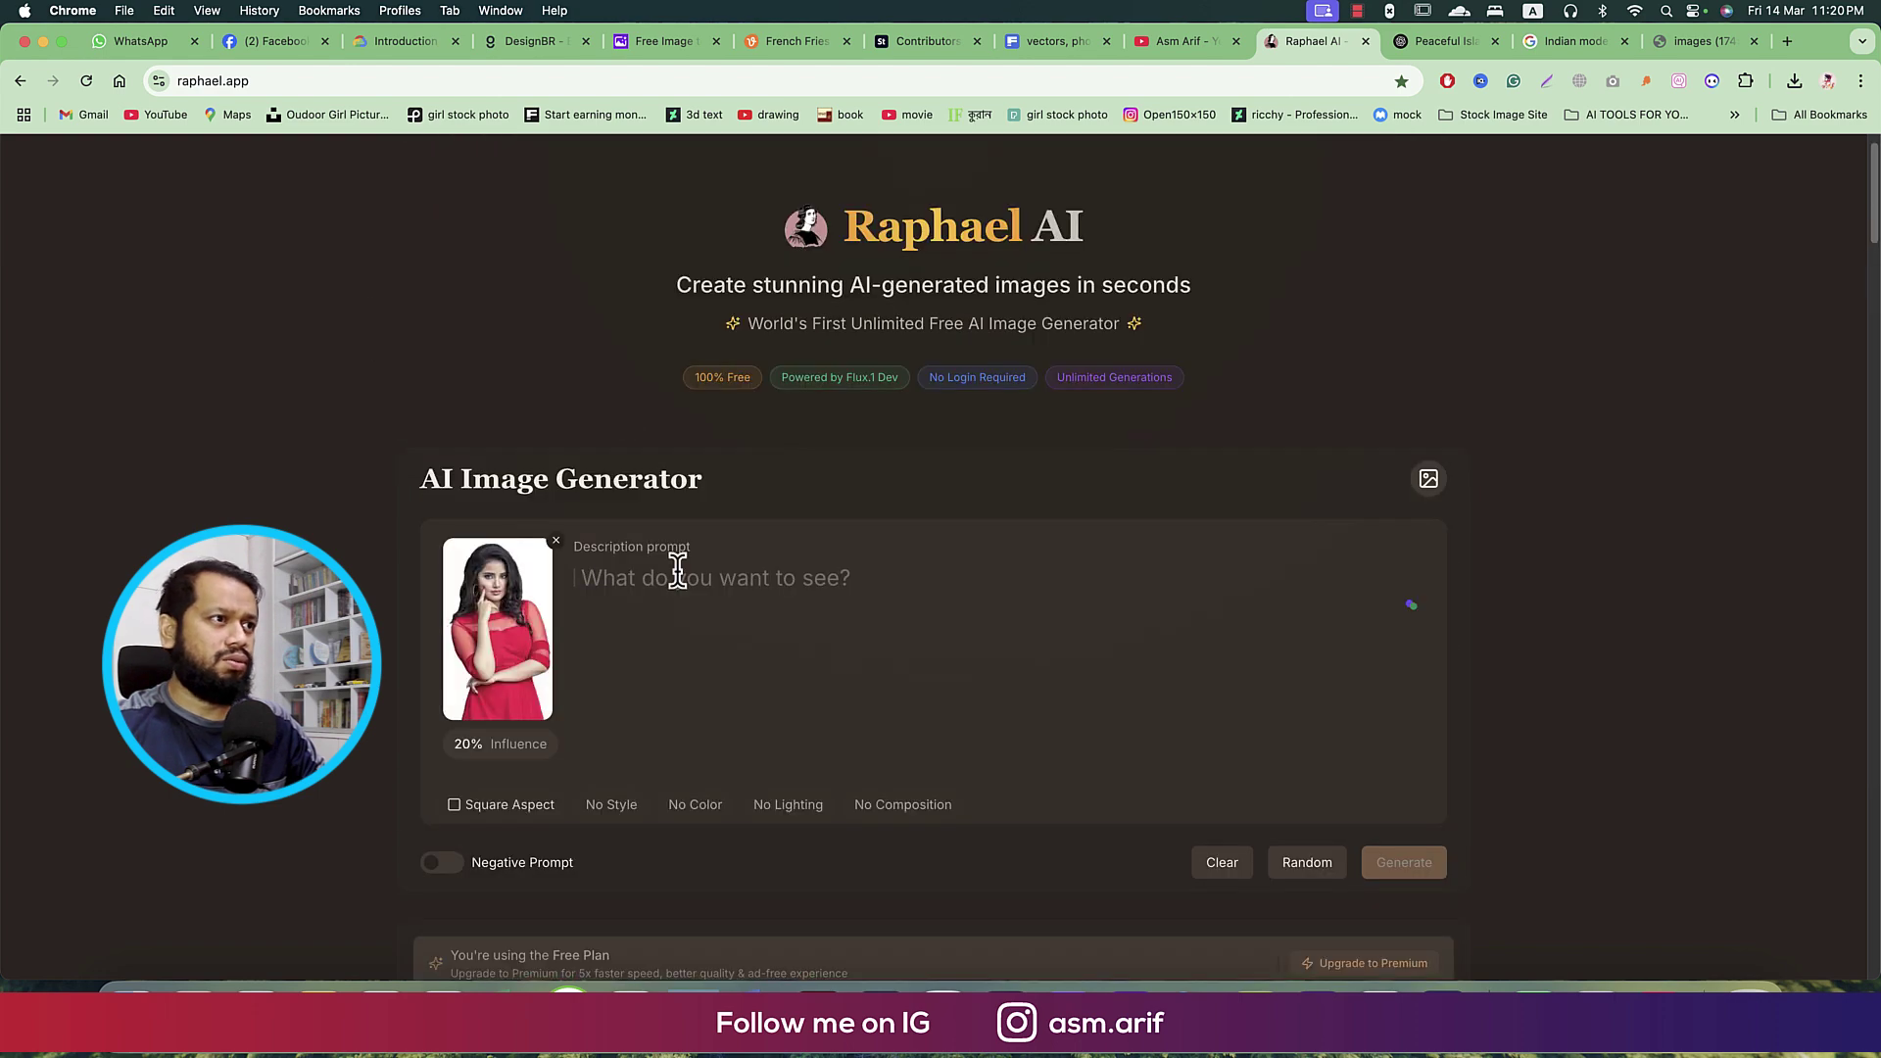
pyautogui.click(557, 542)
pyautogui.click(617, 578)
pyautogui.press('super+v')
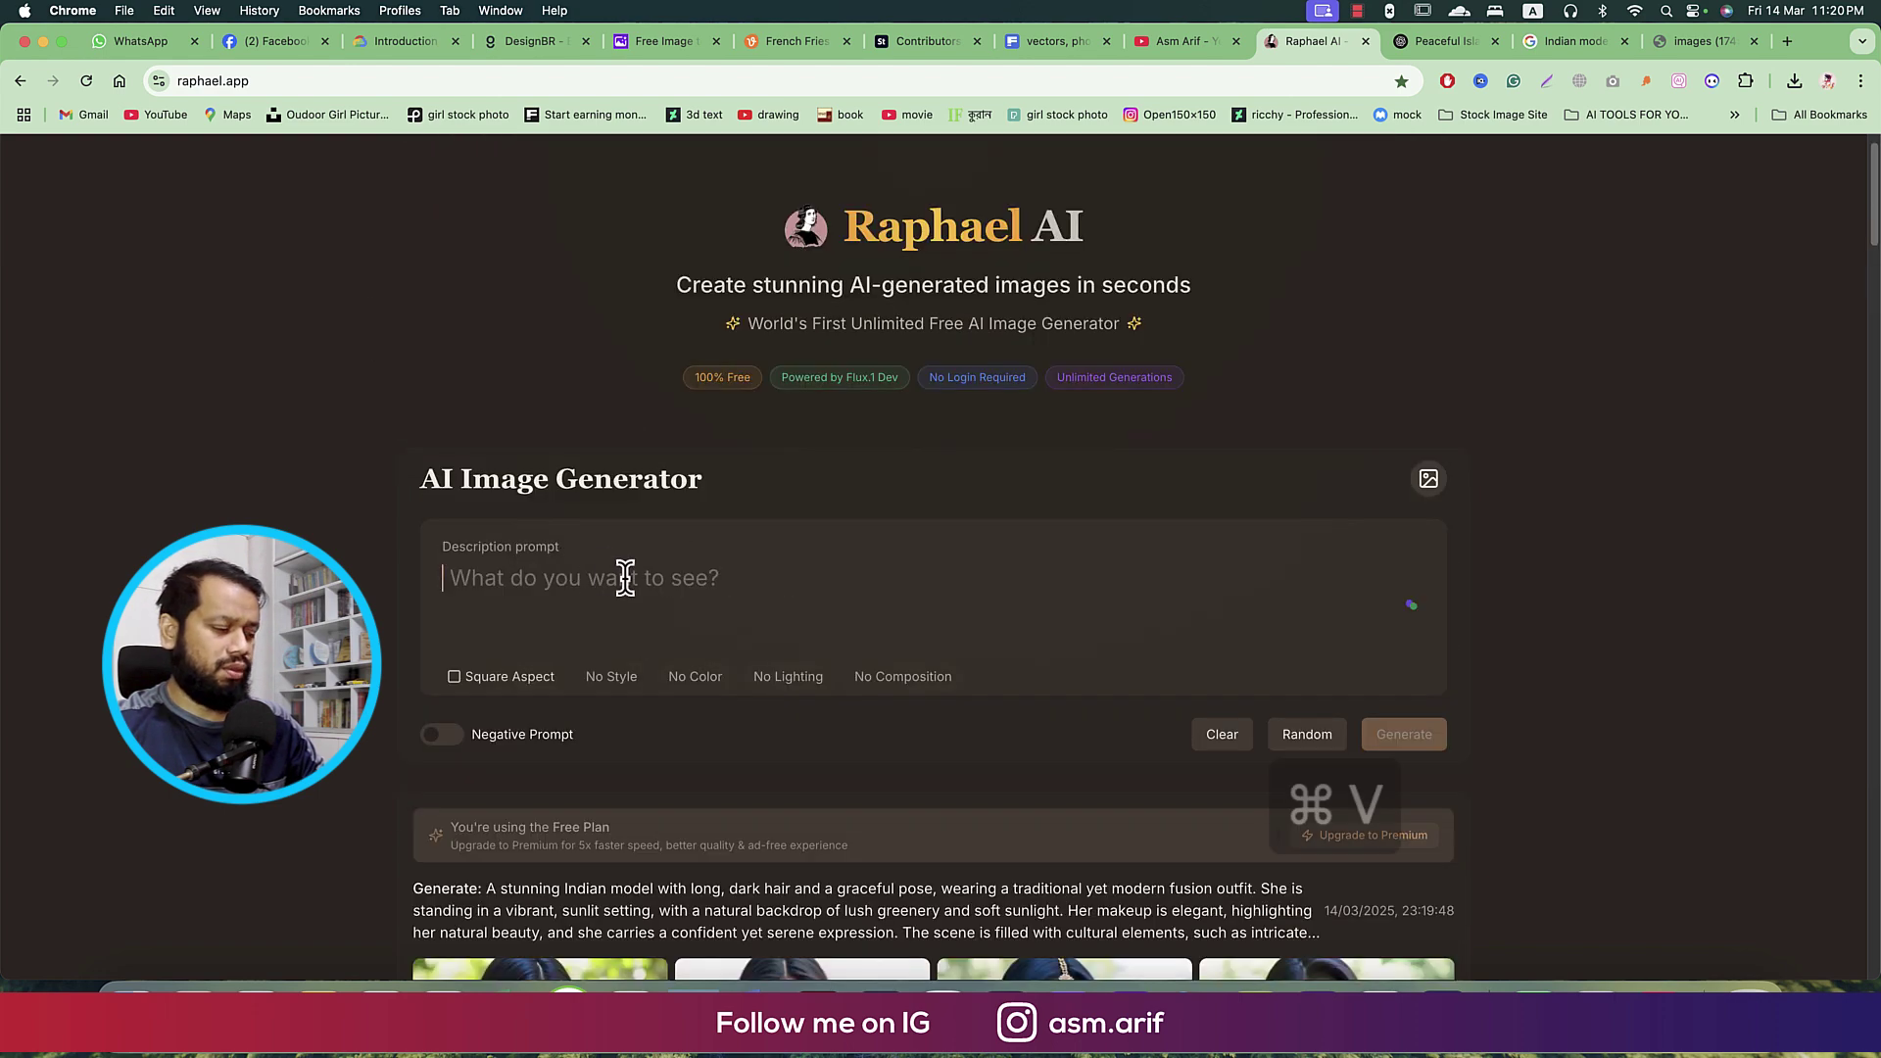
# - Keep the square aspect ratio, choose Digital Art style and Vibrant Colors, then generate
pyautogui.click(516, 679)
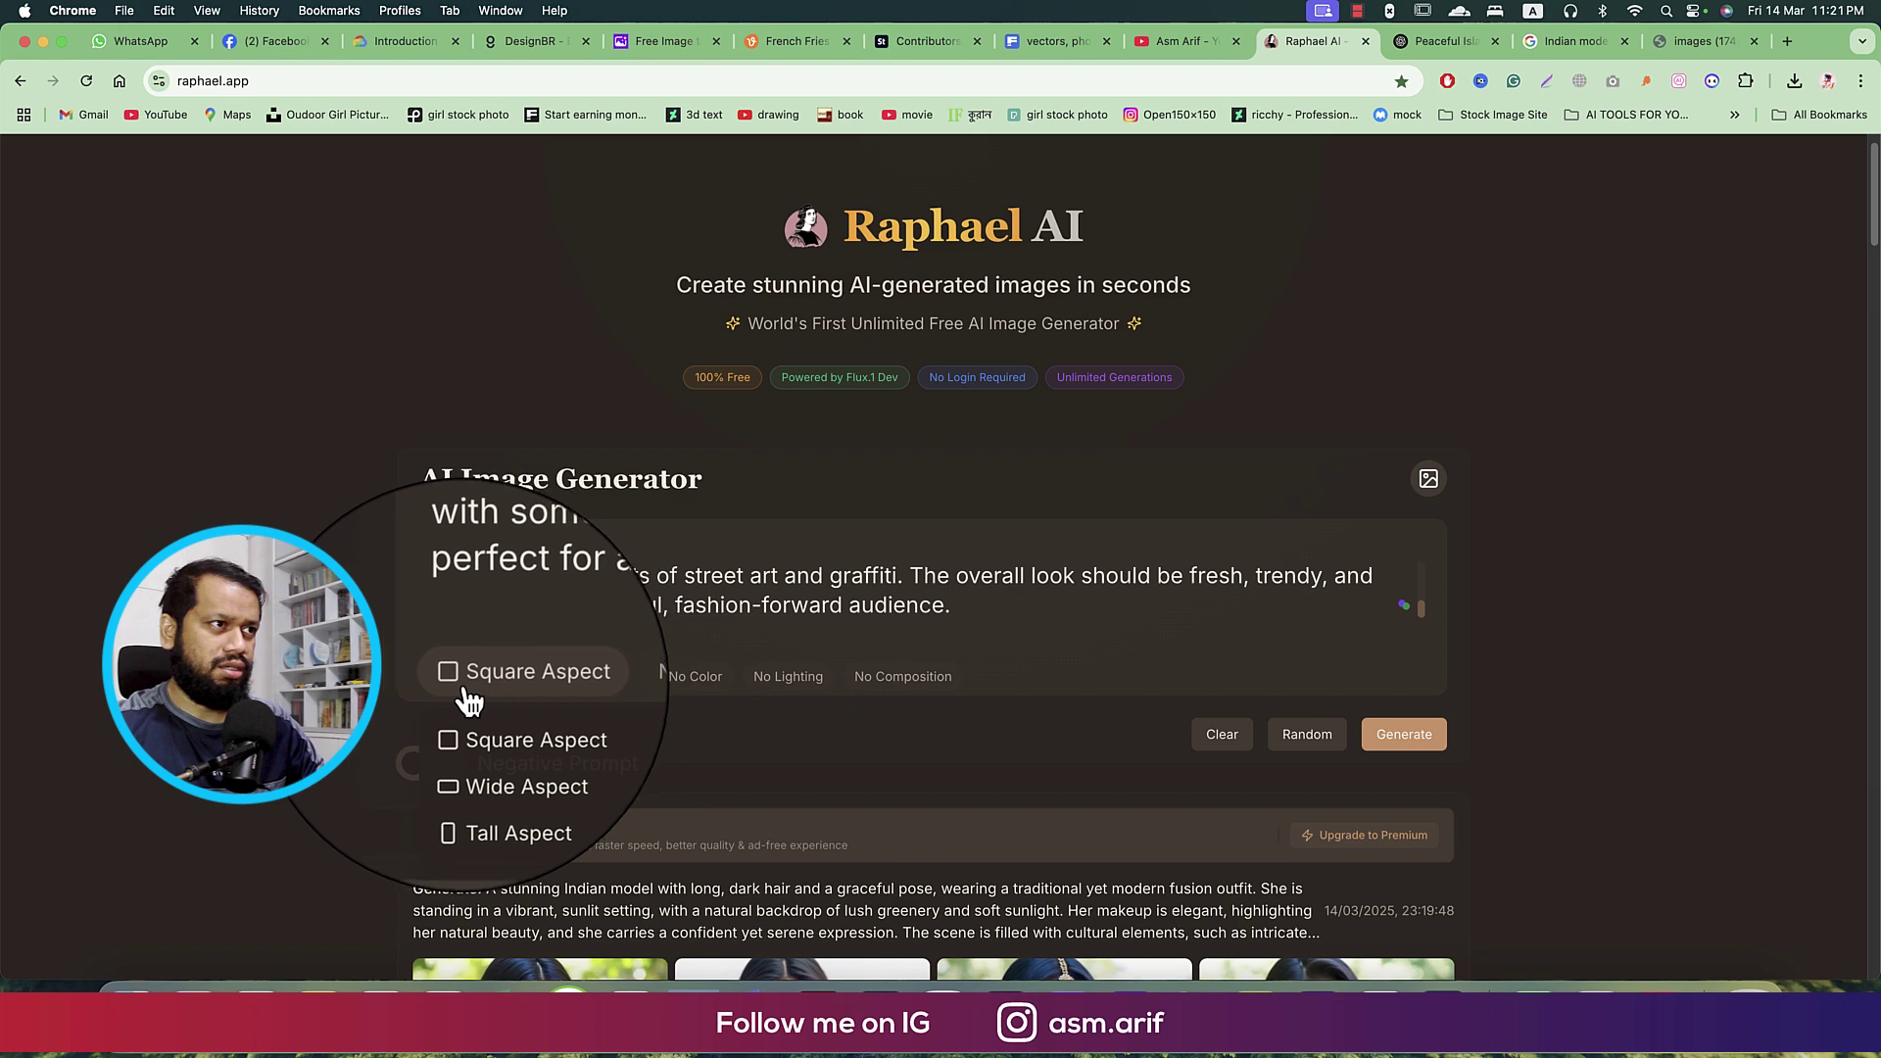
pyautogui.click(500, 740)
pyautogui.click(617, 690)
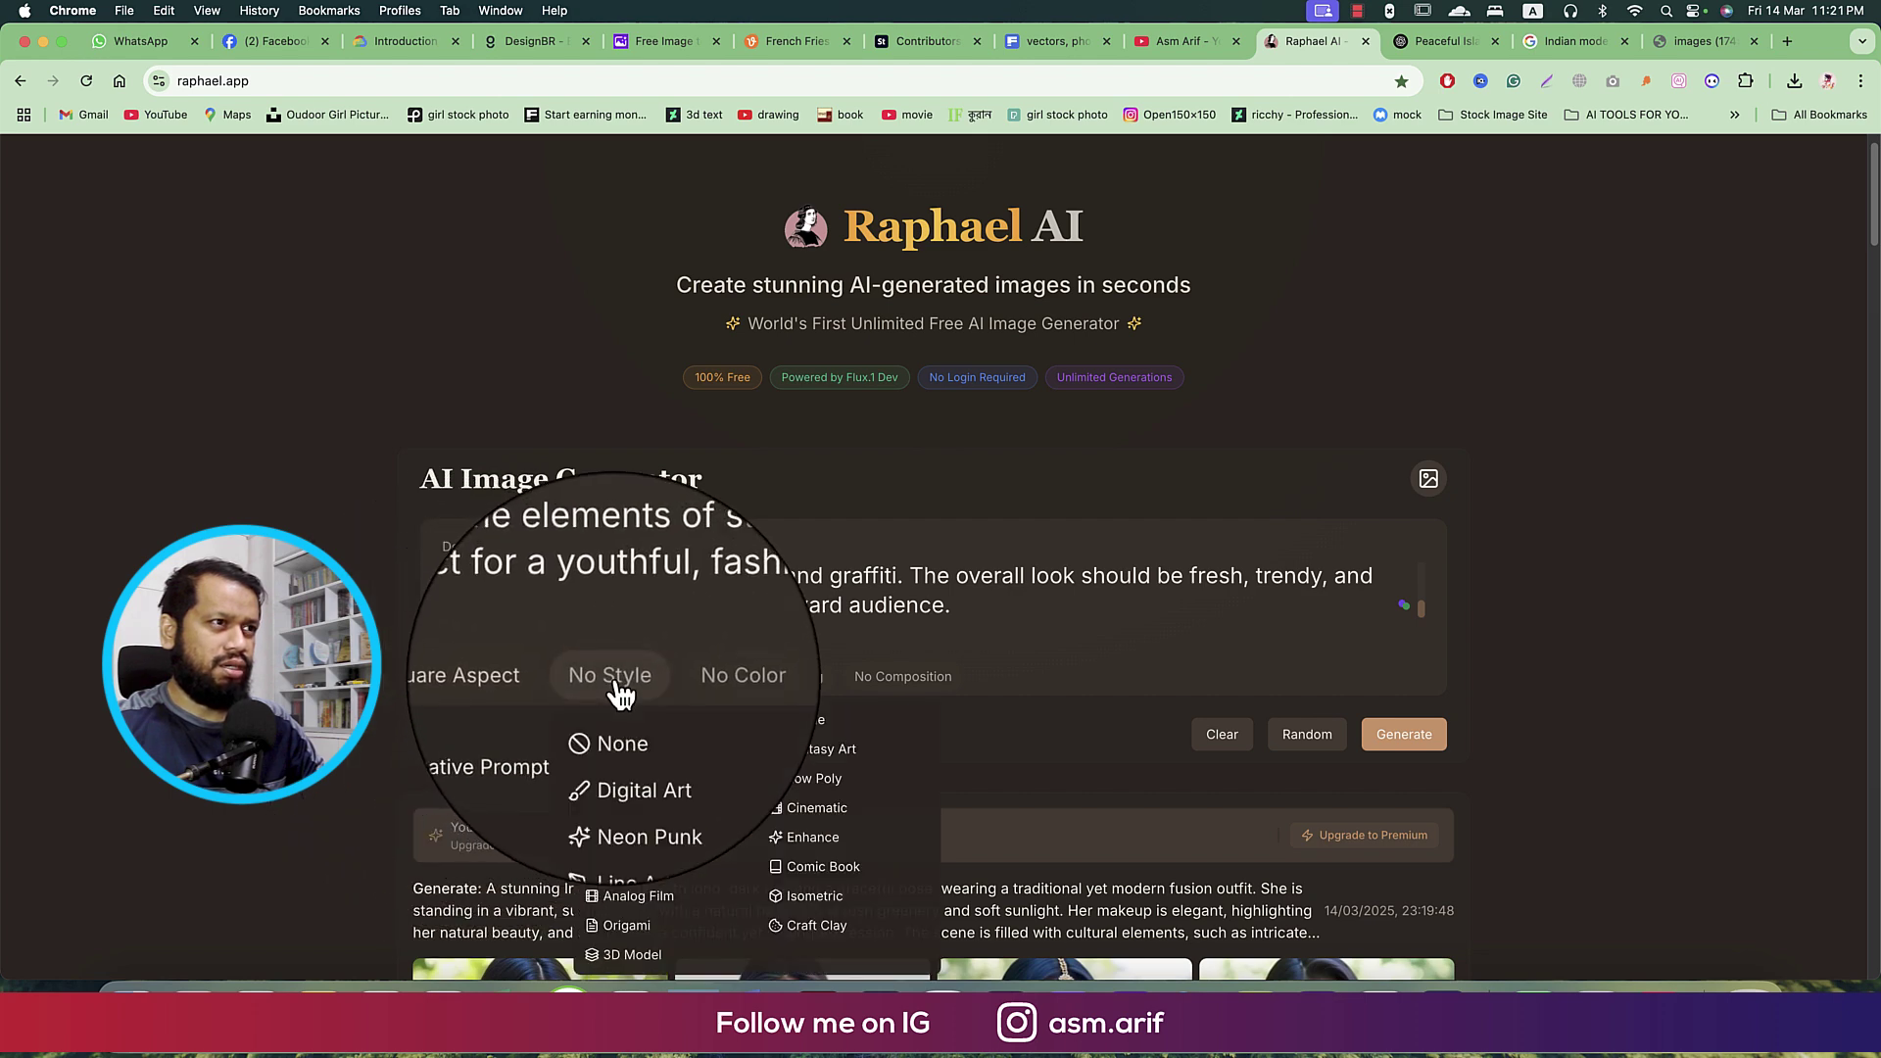
pyautogui.click(626, 744)
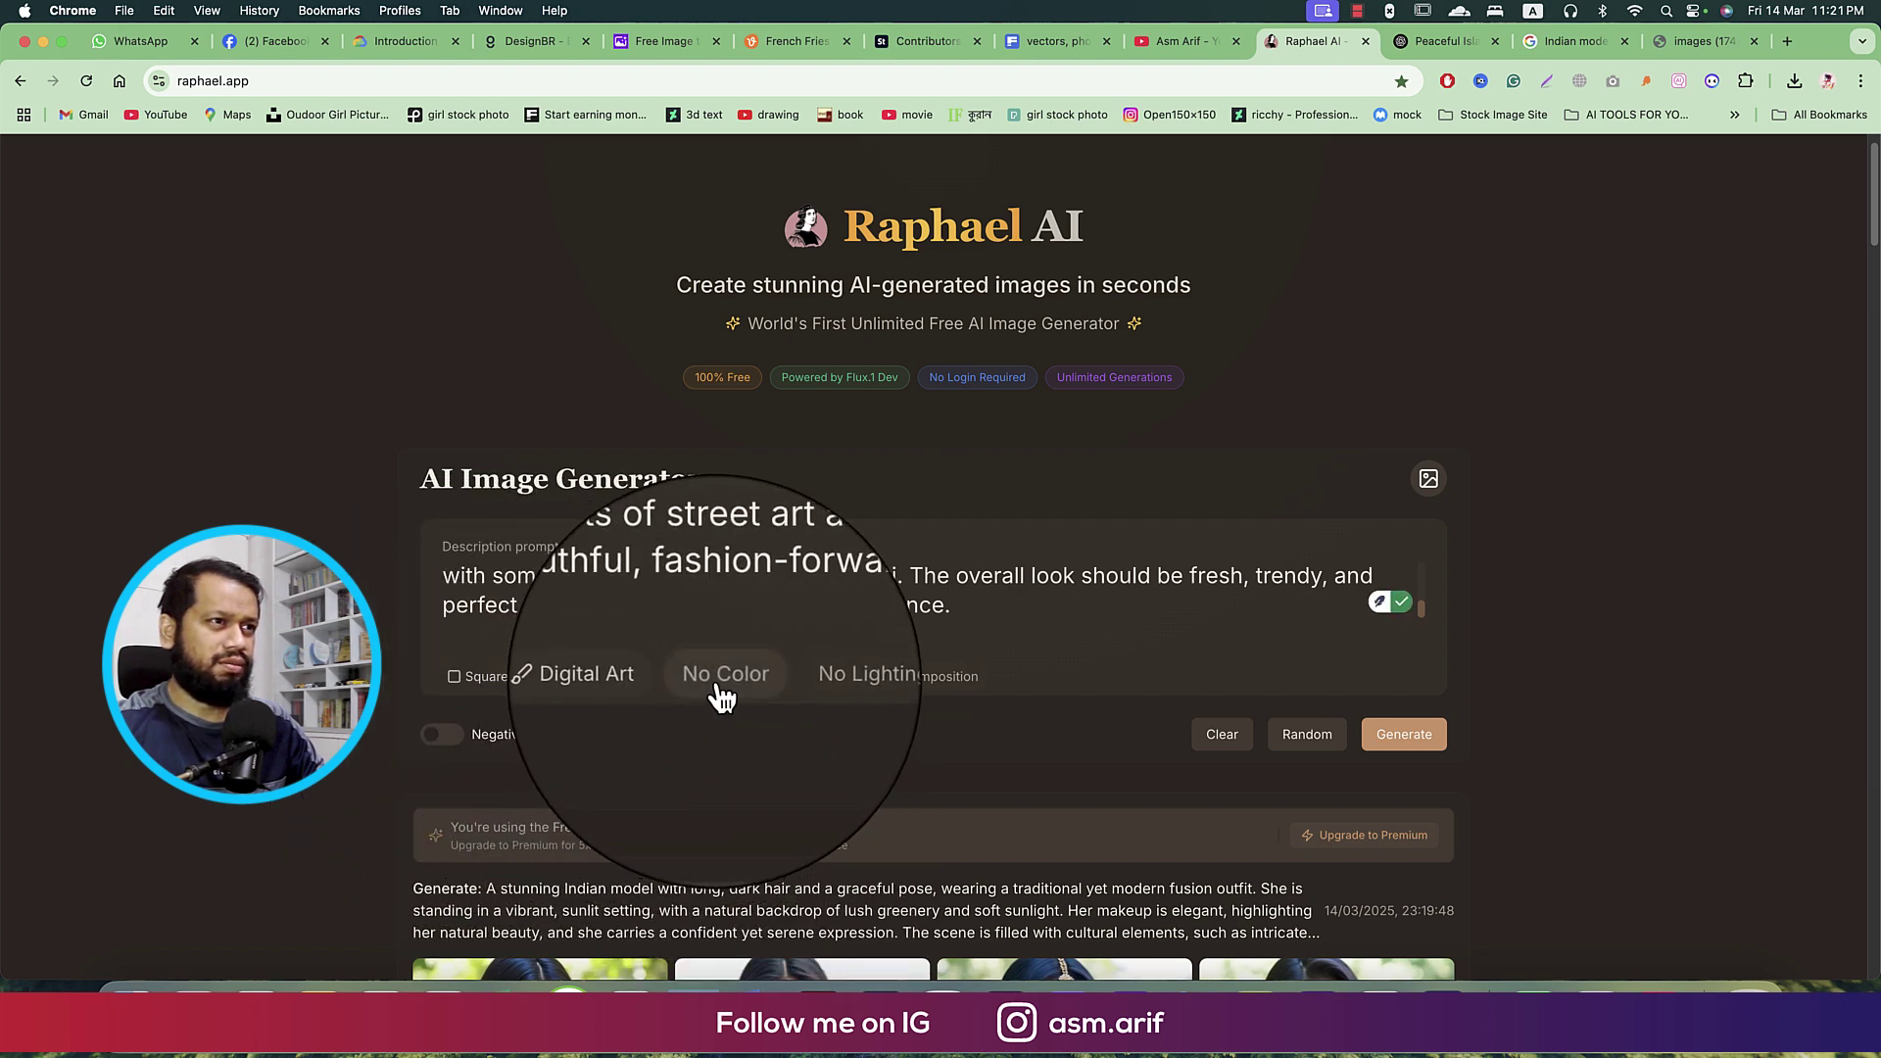
pyautogui.click(723, 693)
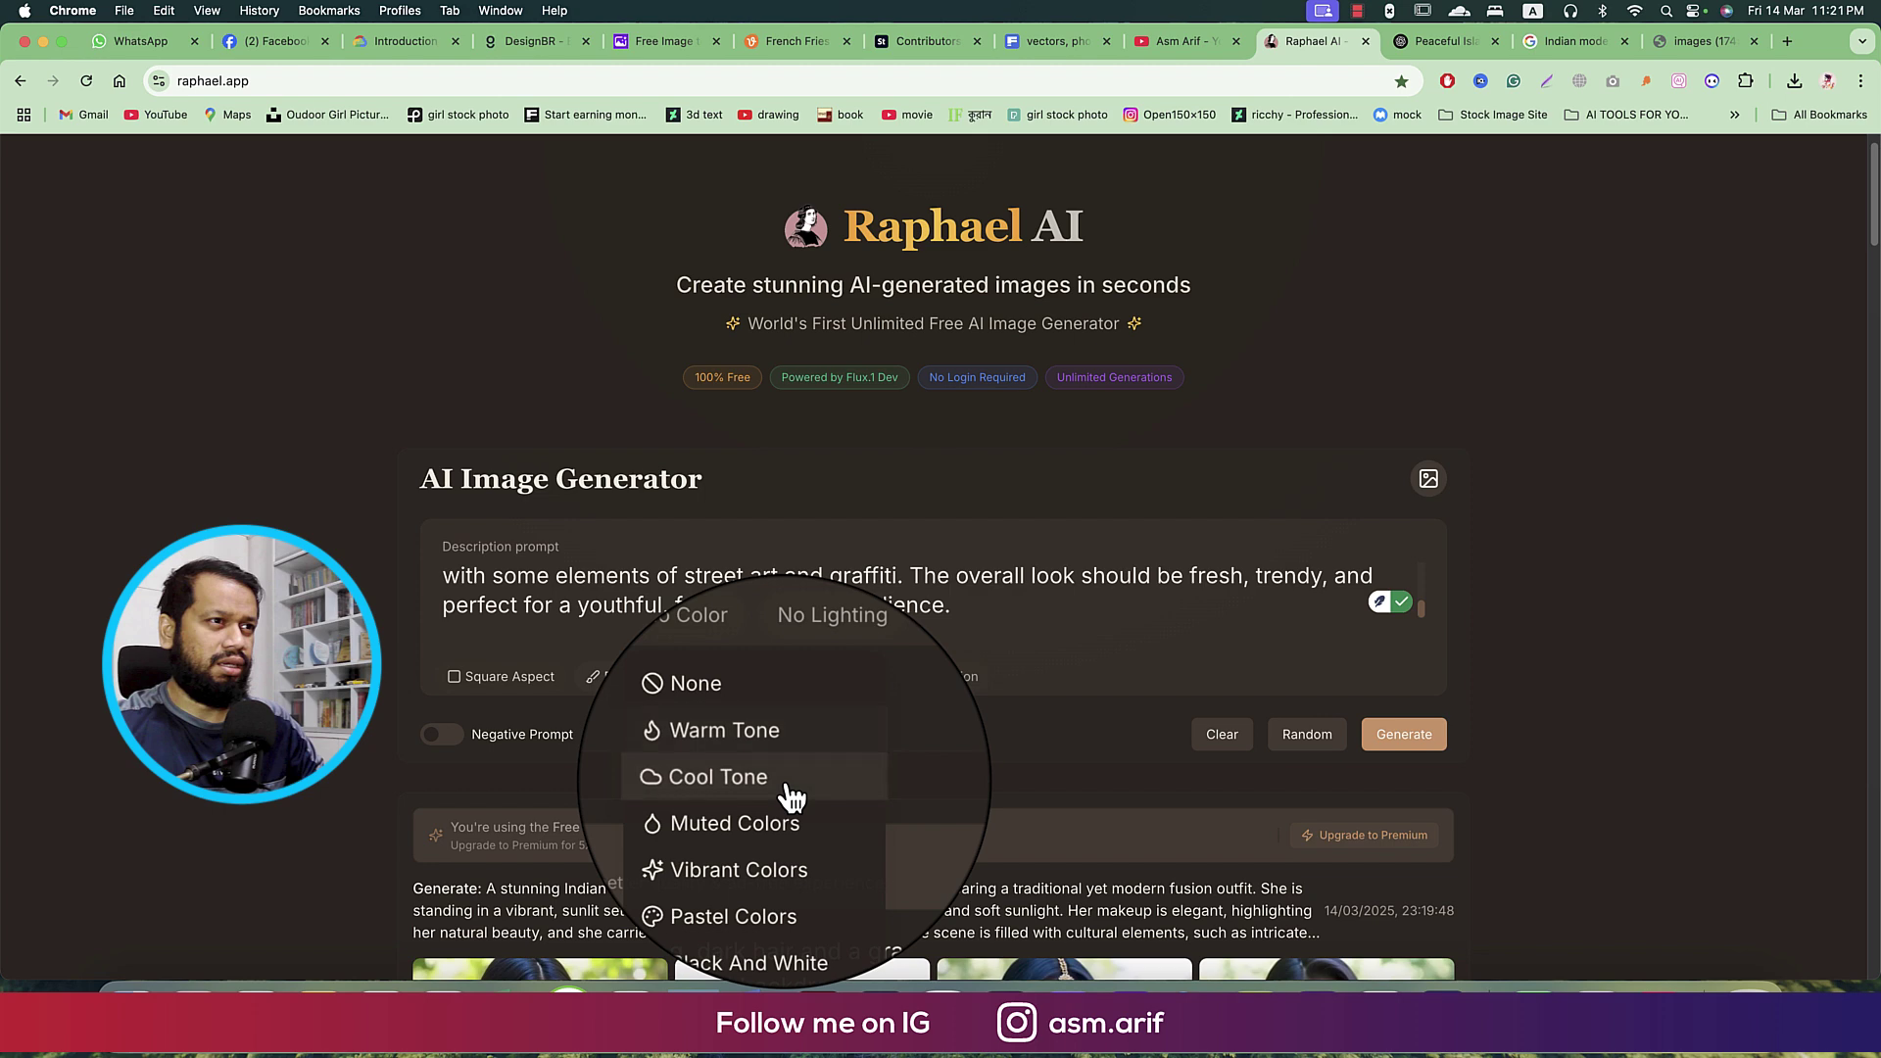
pyautogui.click(798, 860)
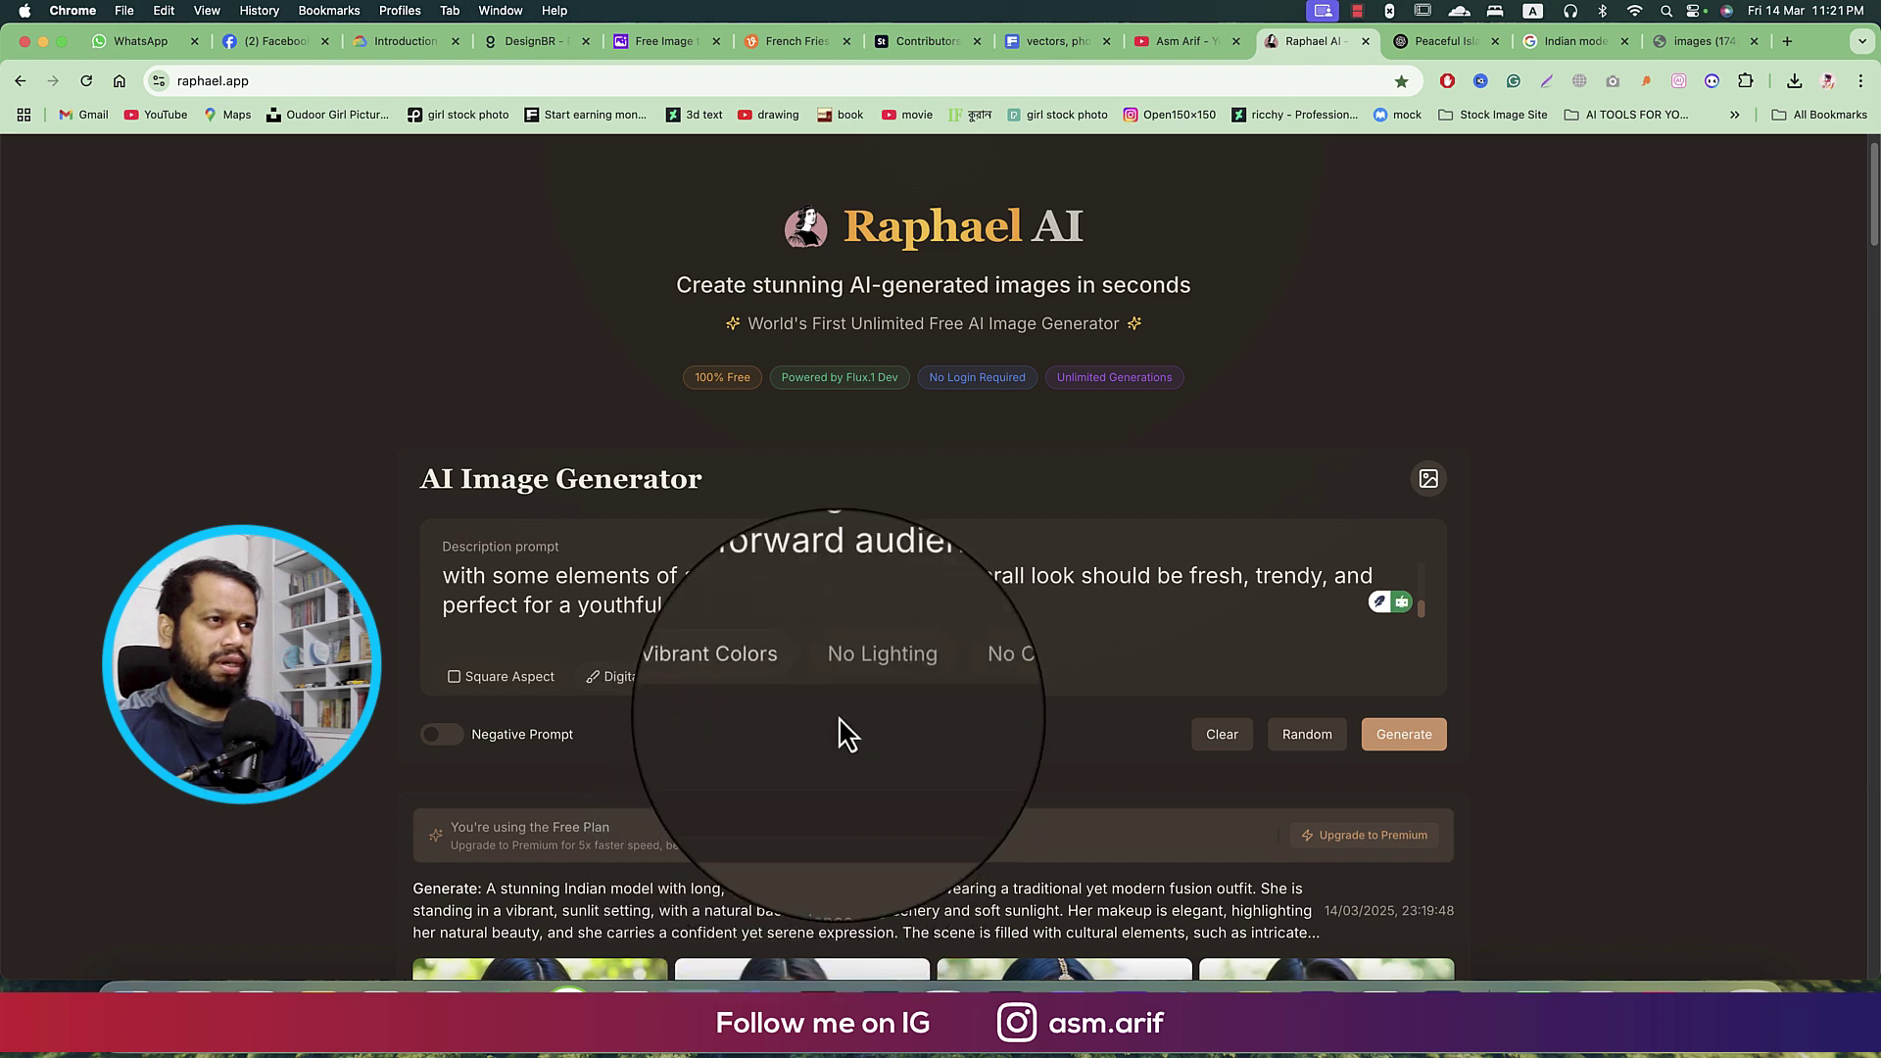
pyautogui.click(878, 686)
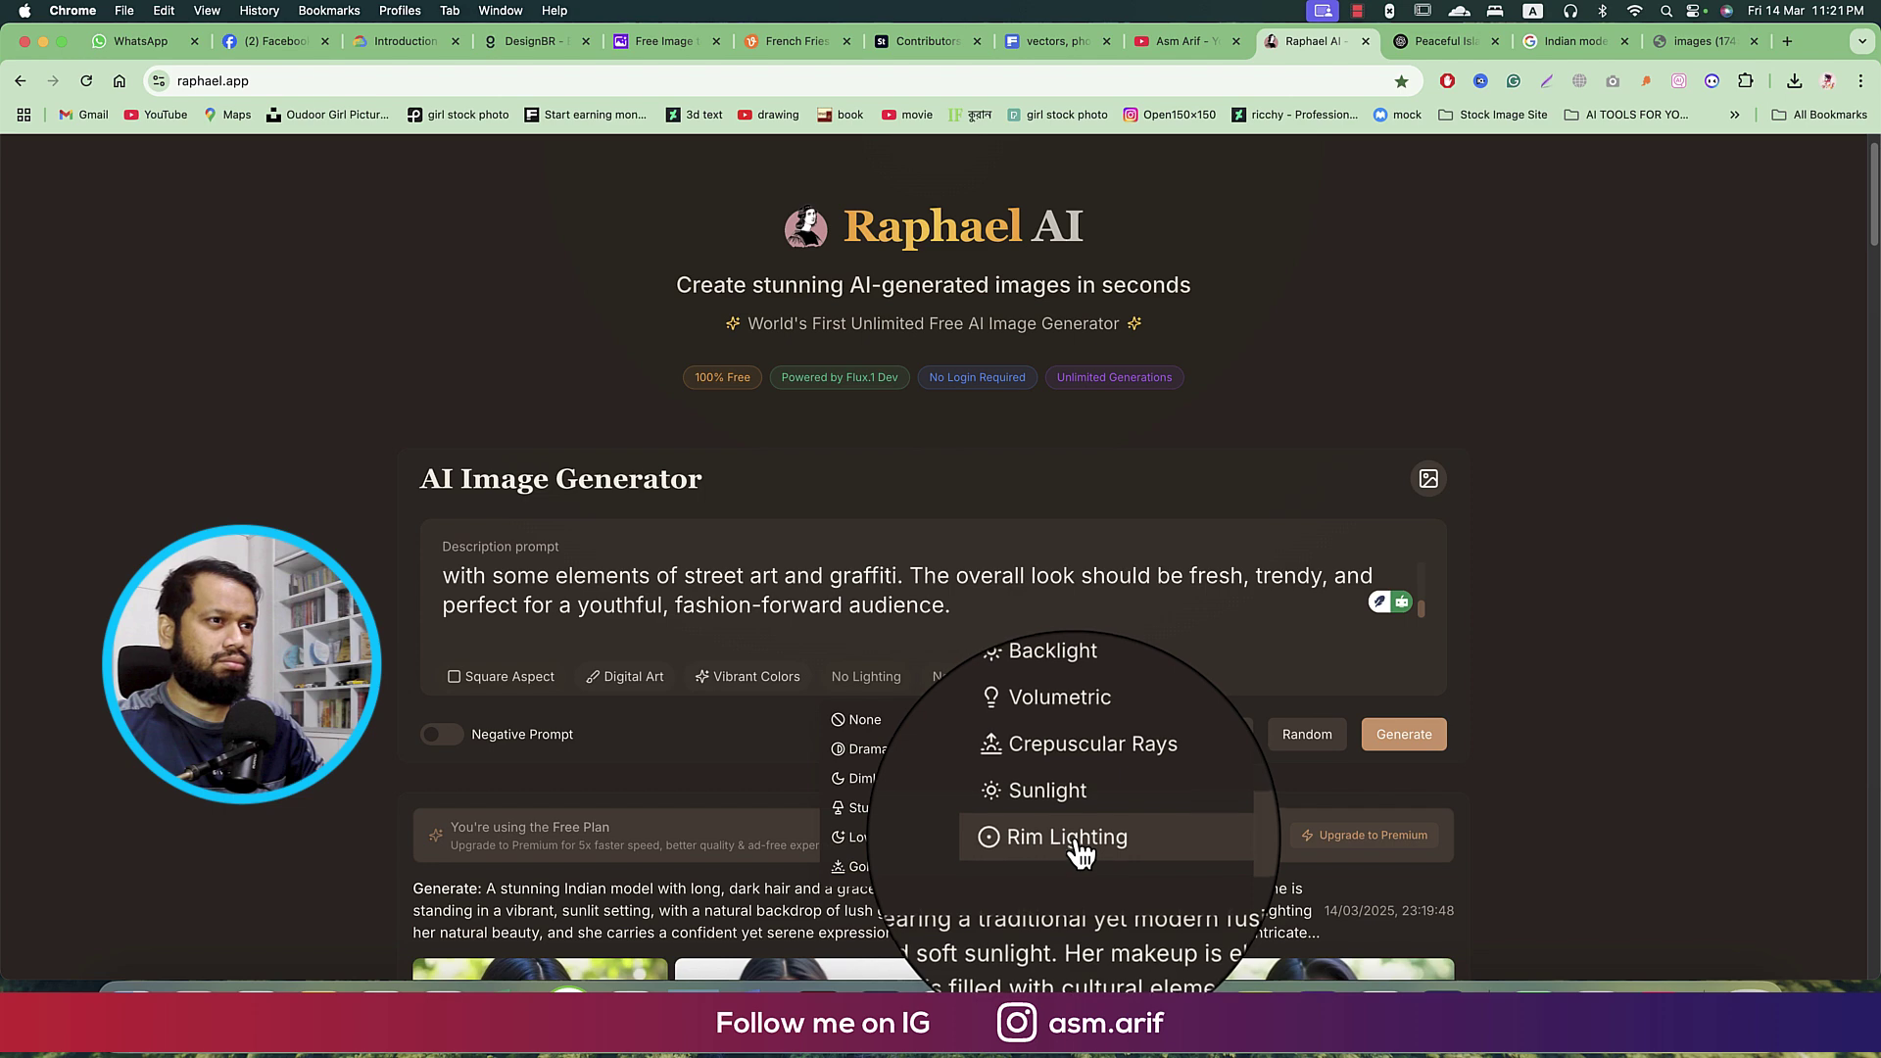
pyautogui.click(991, 690)
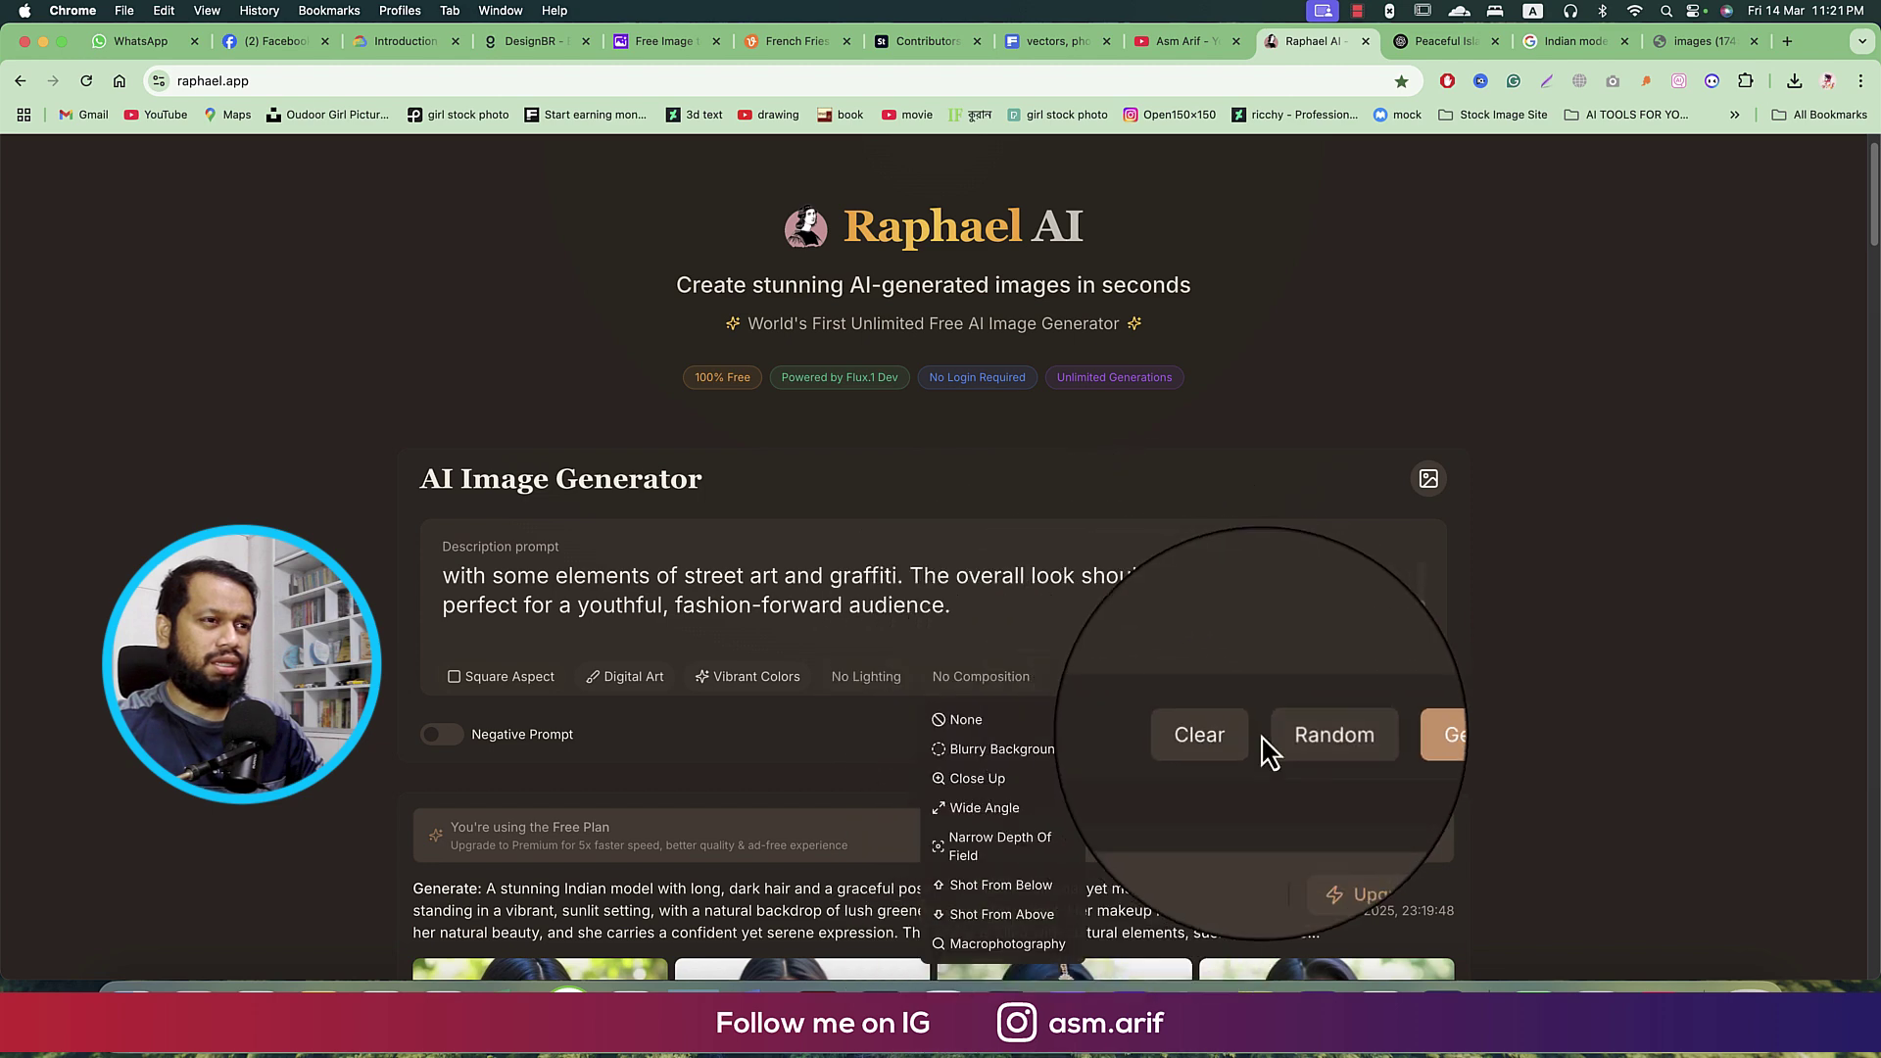
pyautogui.click(1411, 744)
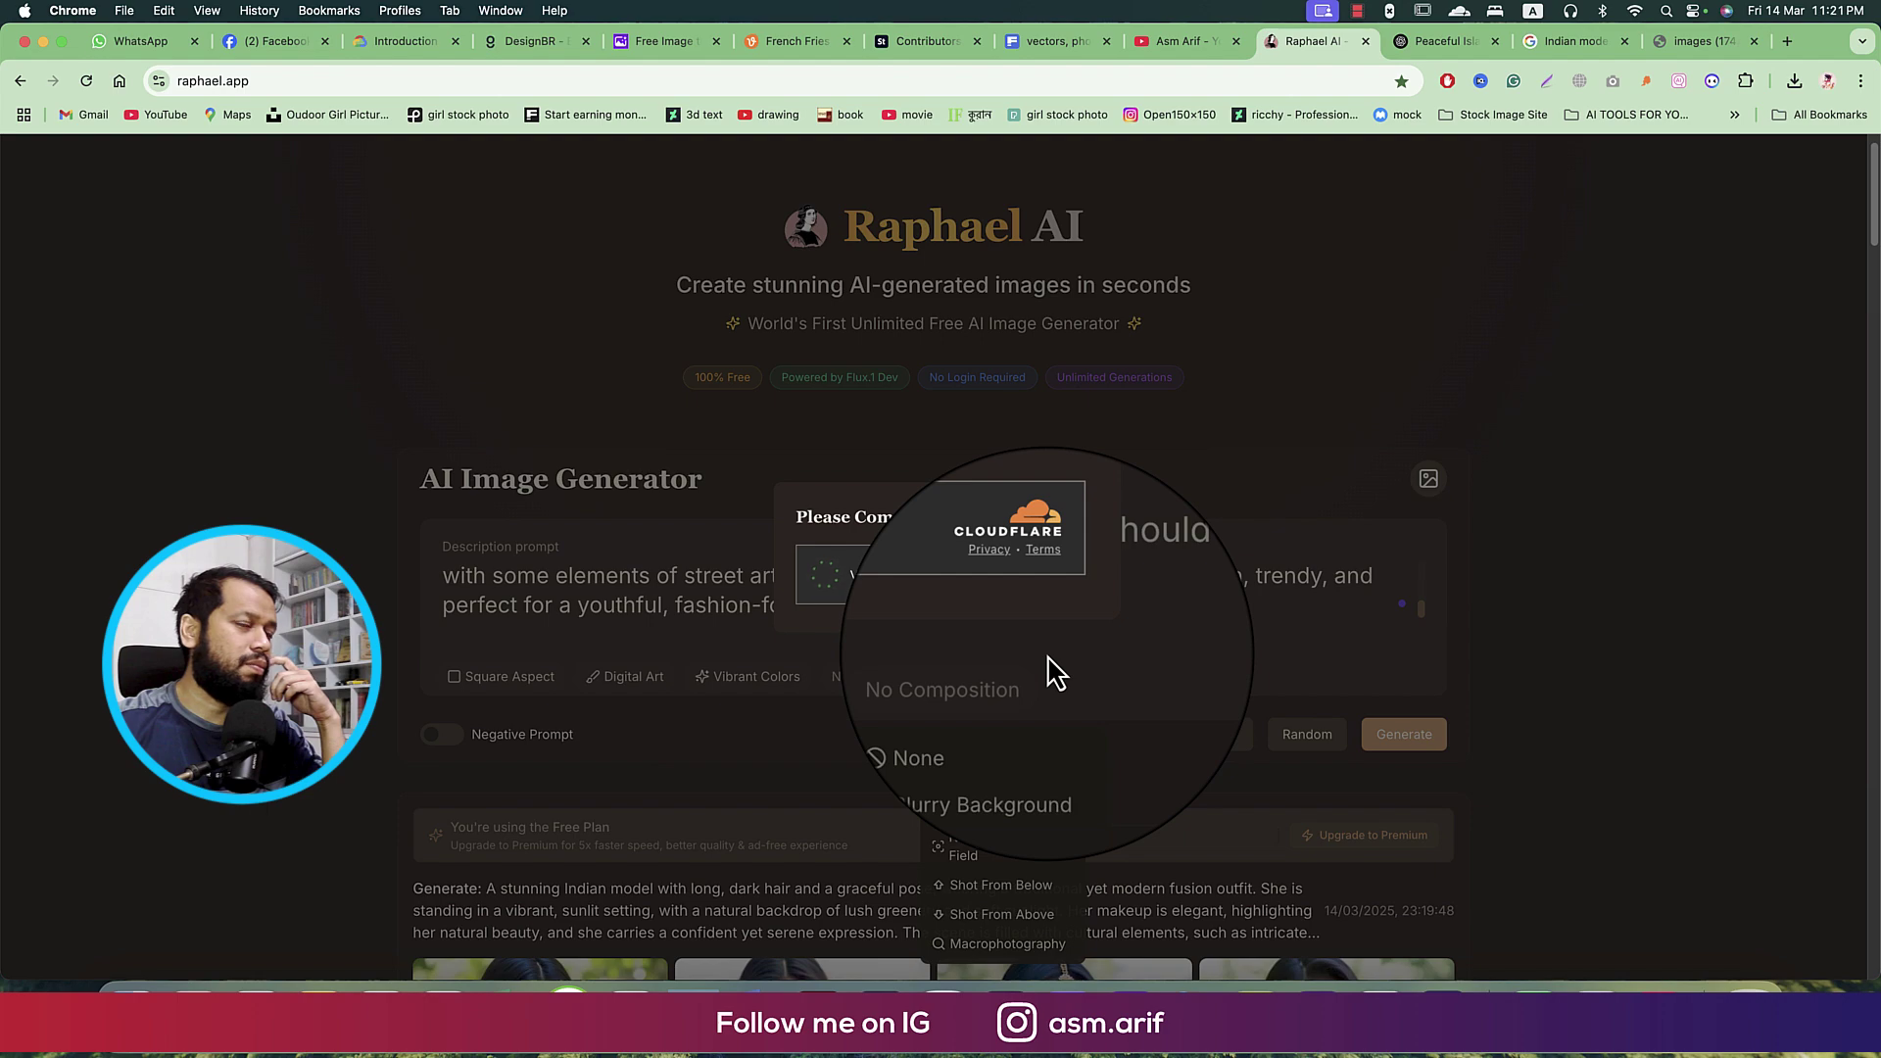
# - View the first tiger illustration enlarged after dismissing the leftover composition menu
pyautogui.scroll(-5, 1053, 671)
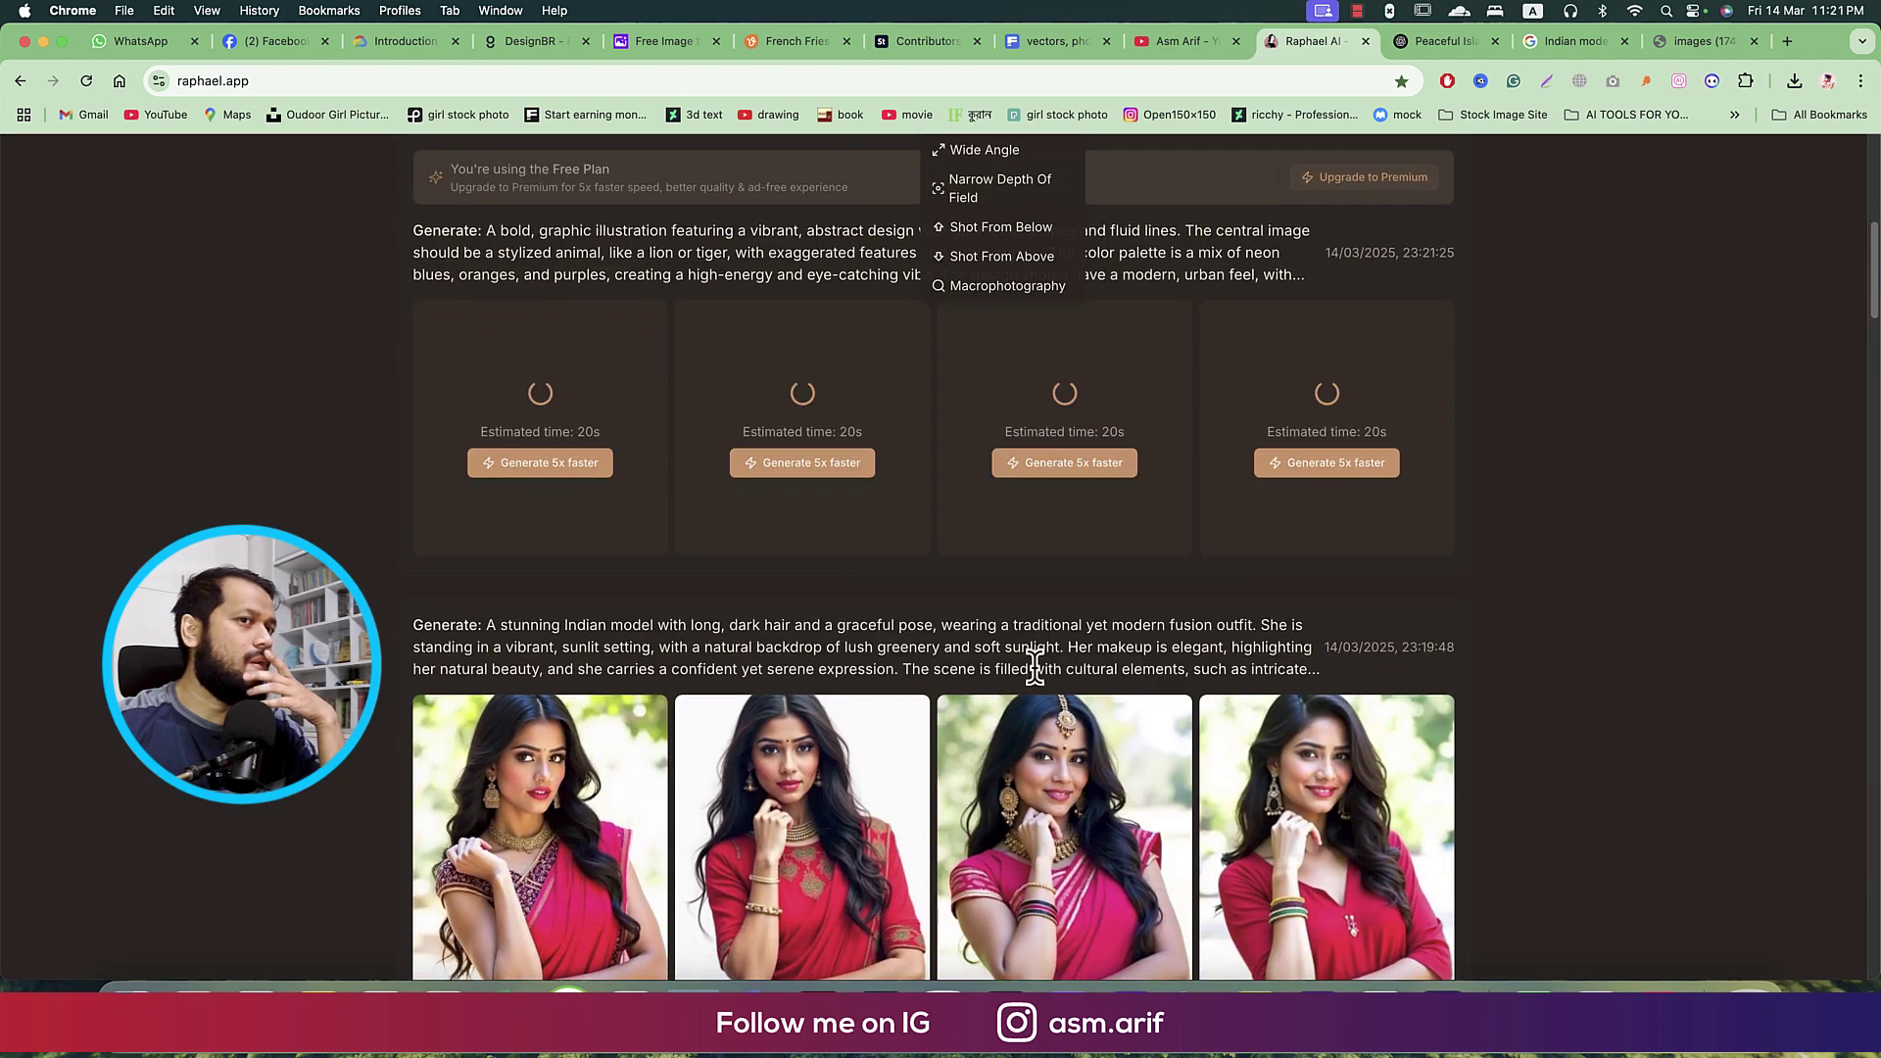
pyautogui.scroll(-1, 1285, 757)
pyautogui.scroll(-1, 1285, 757)
pyautogui.scroll(-4, 868, 755)
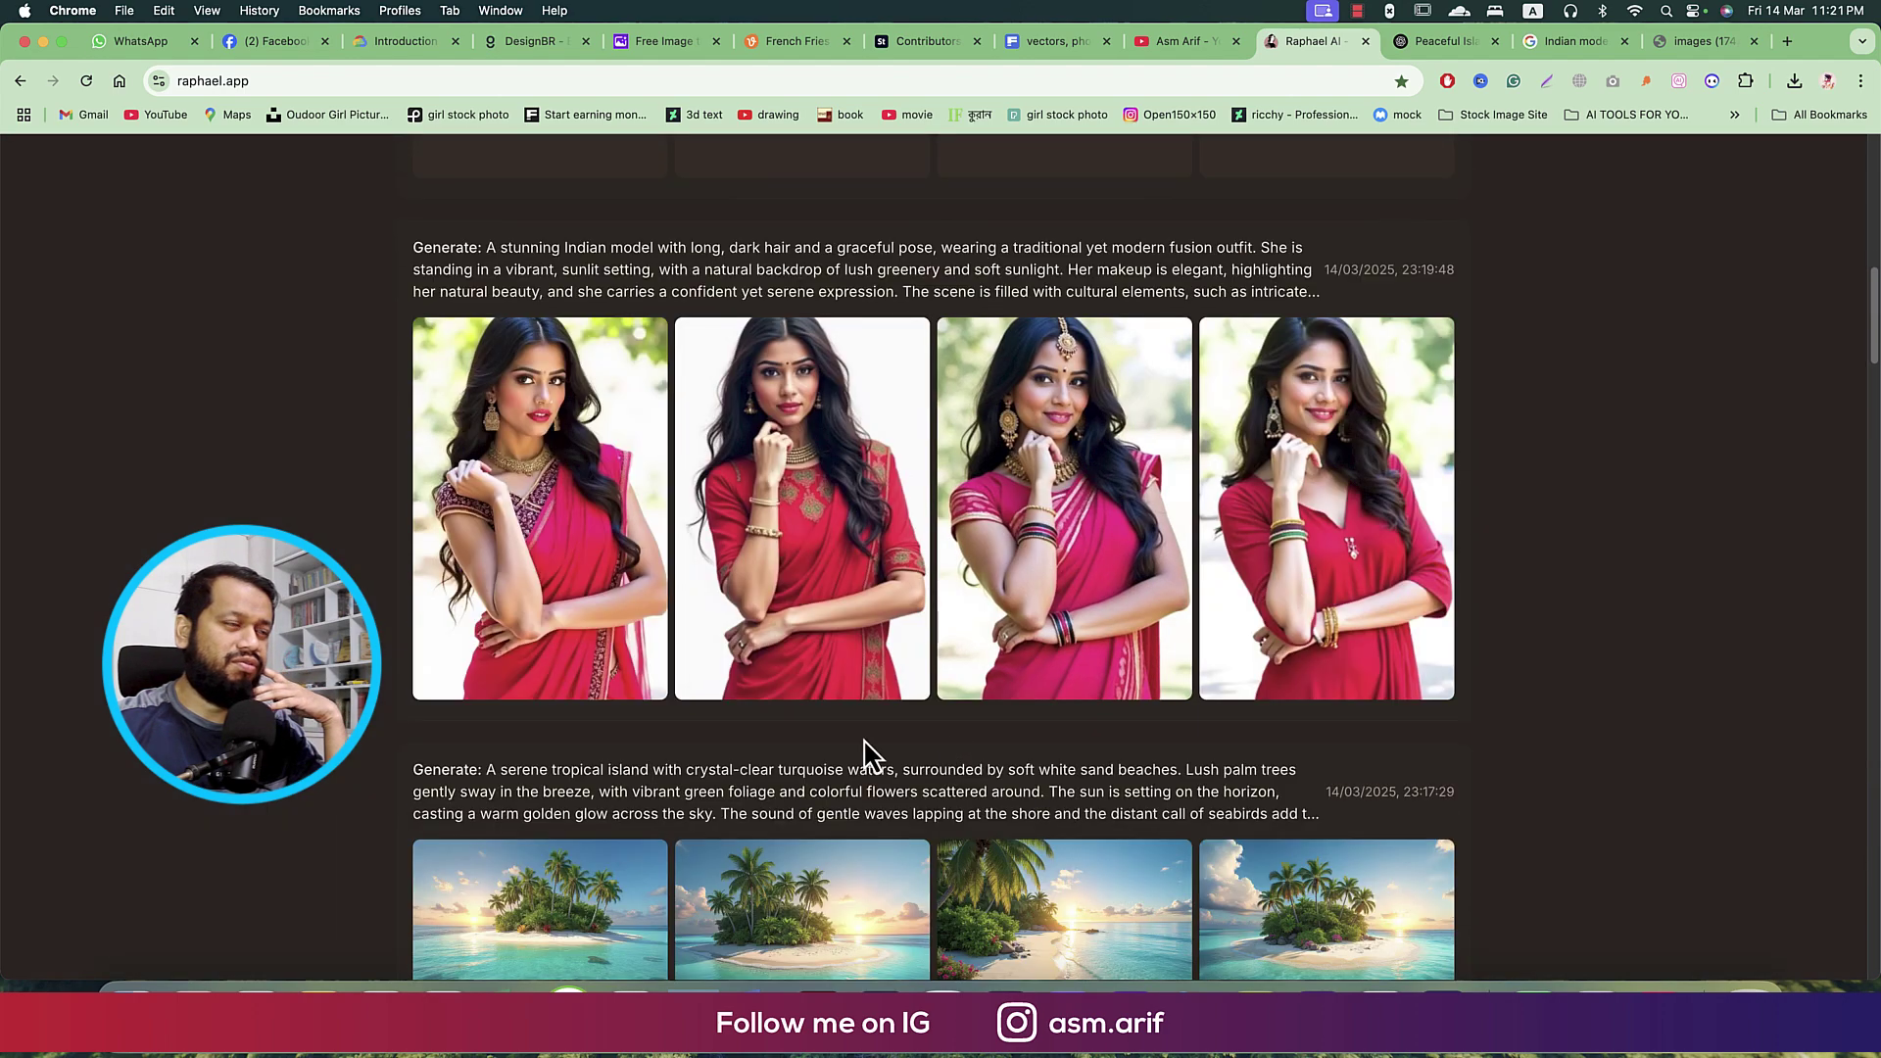
pyautogui.scroll(10, 1176, 598)
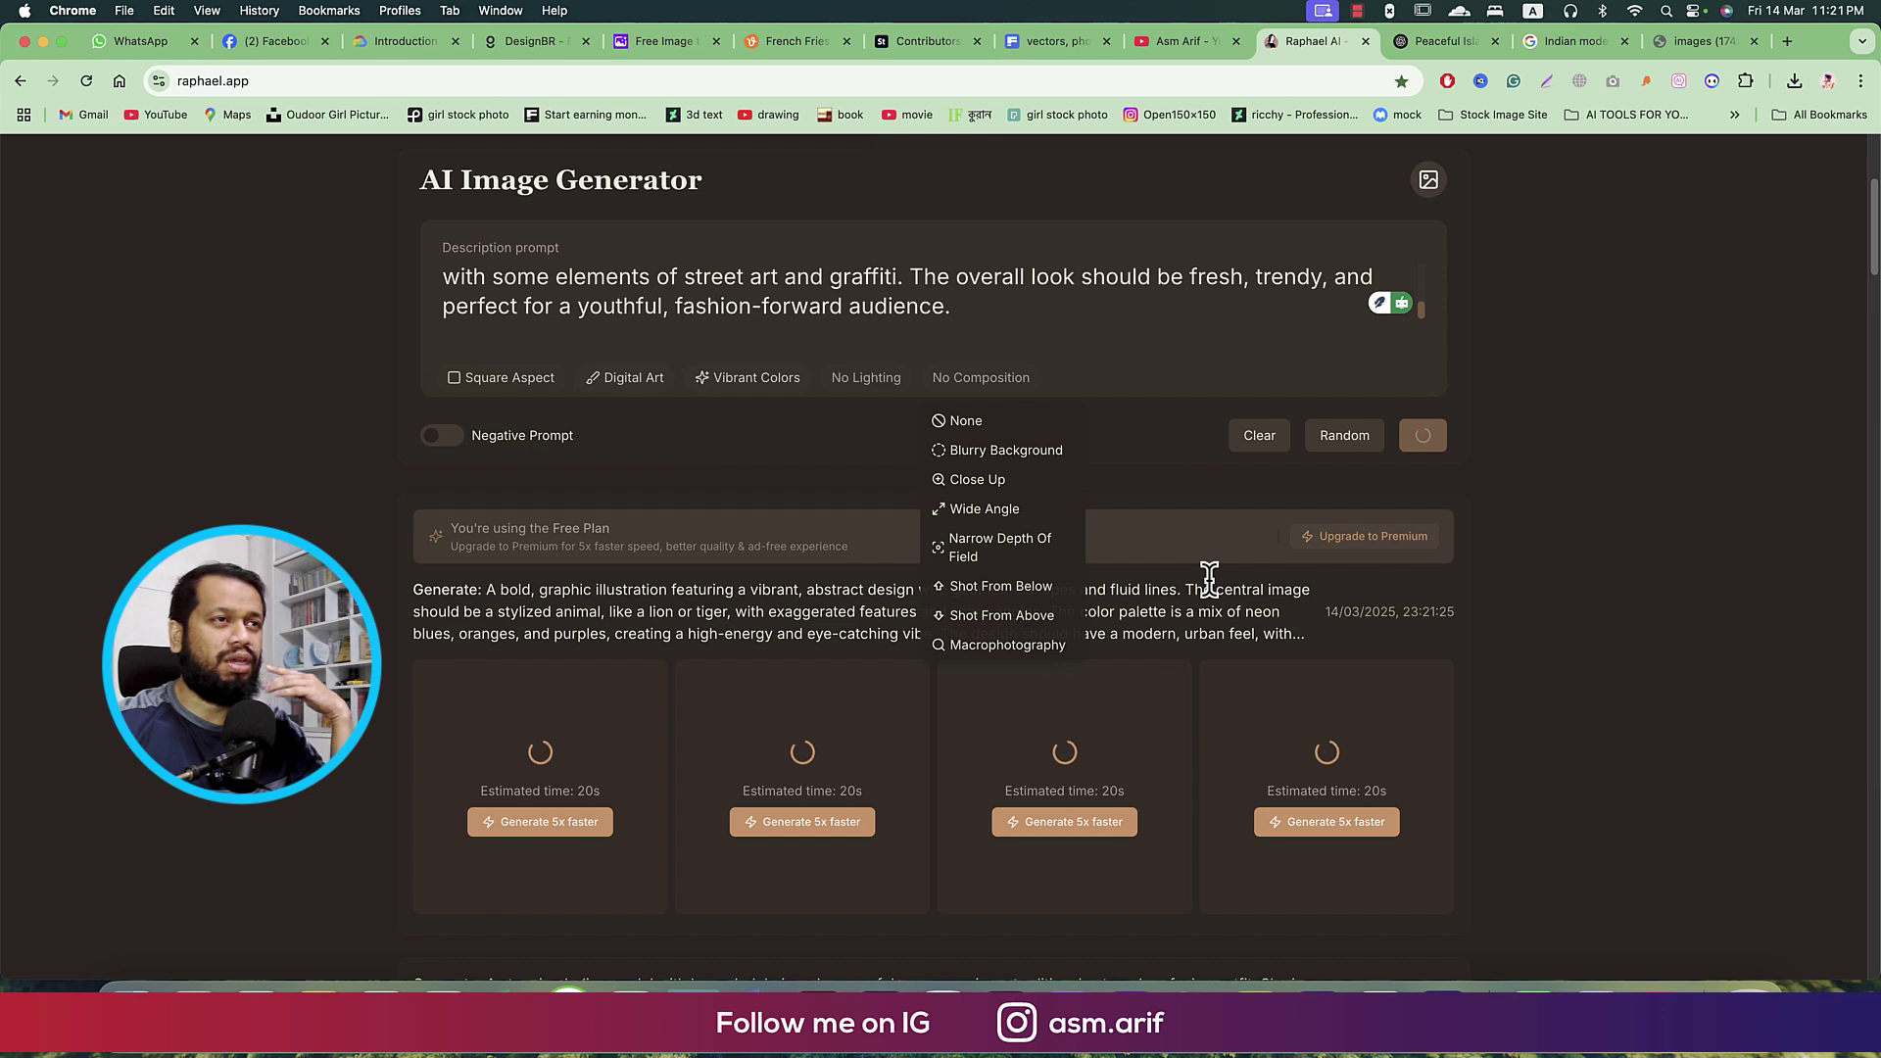
pyautogui.scroll(2, 1209, 578)
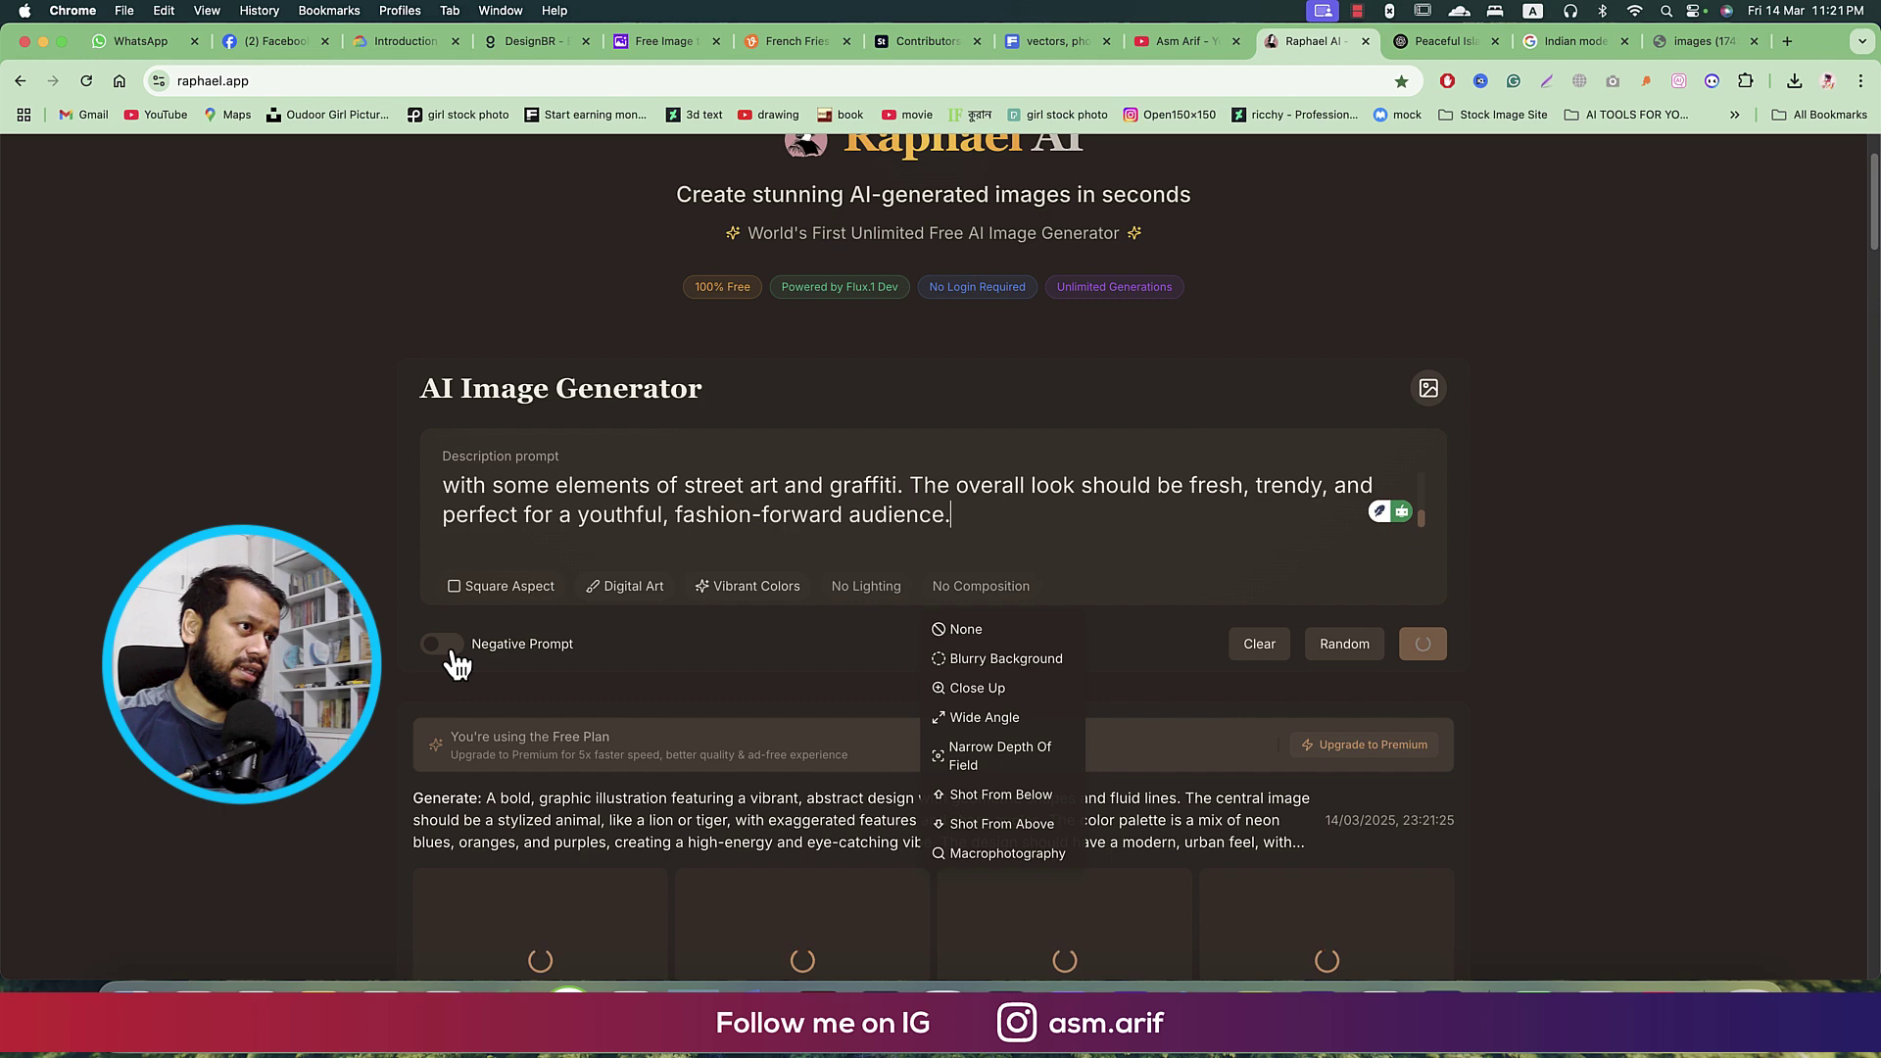
pyautogui.scroll(-2, 1112, 352)
pyautogui.scroll(-4, 1621, 90)
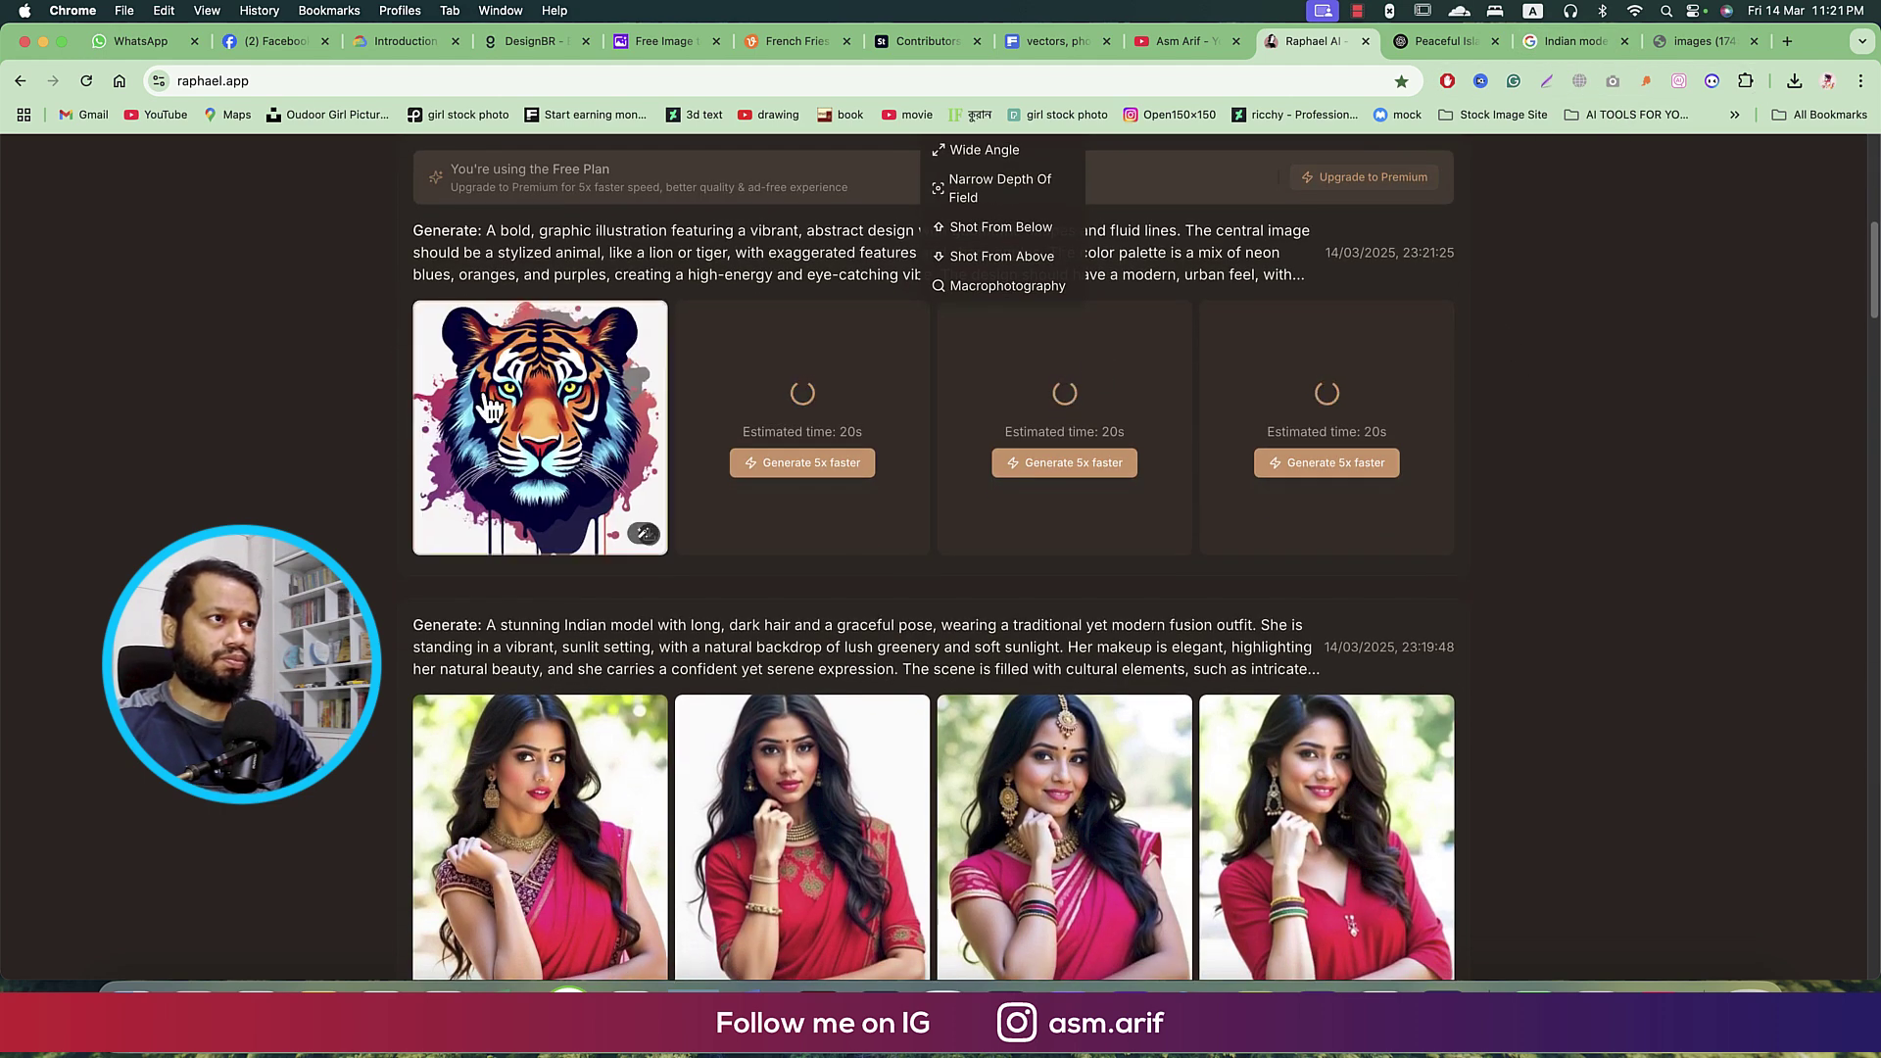
pyautogui.click(539, 397)
pyautogui.click(539, 407)
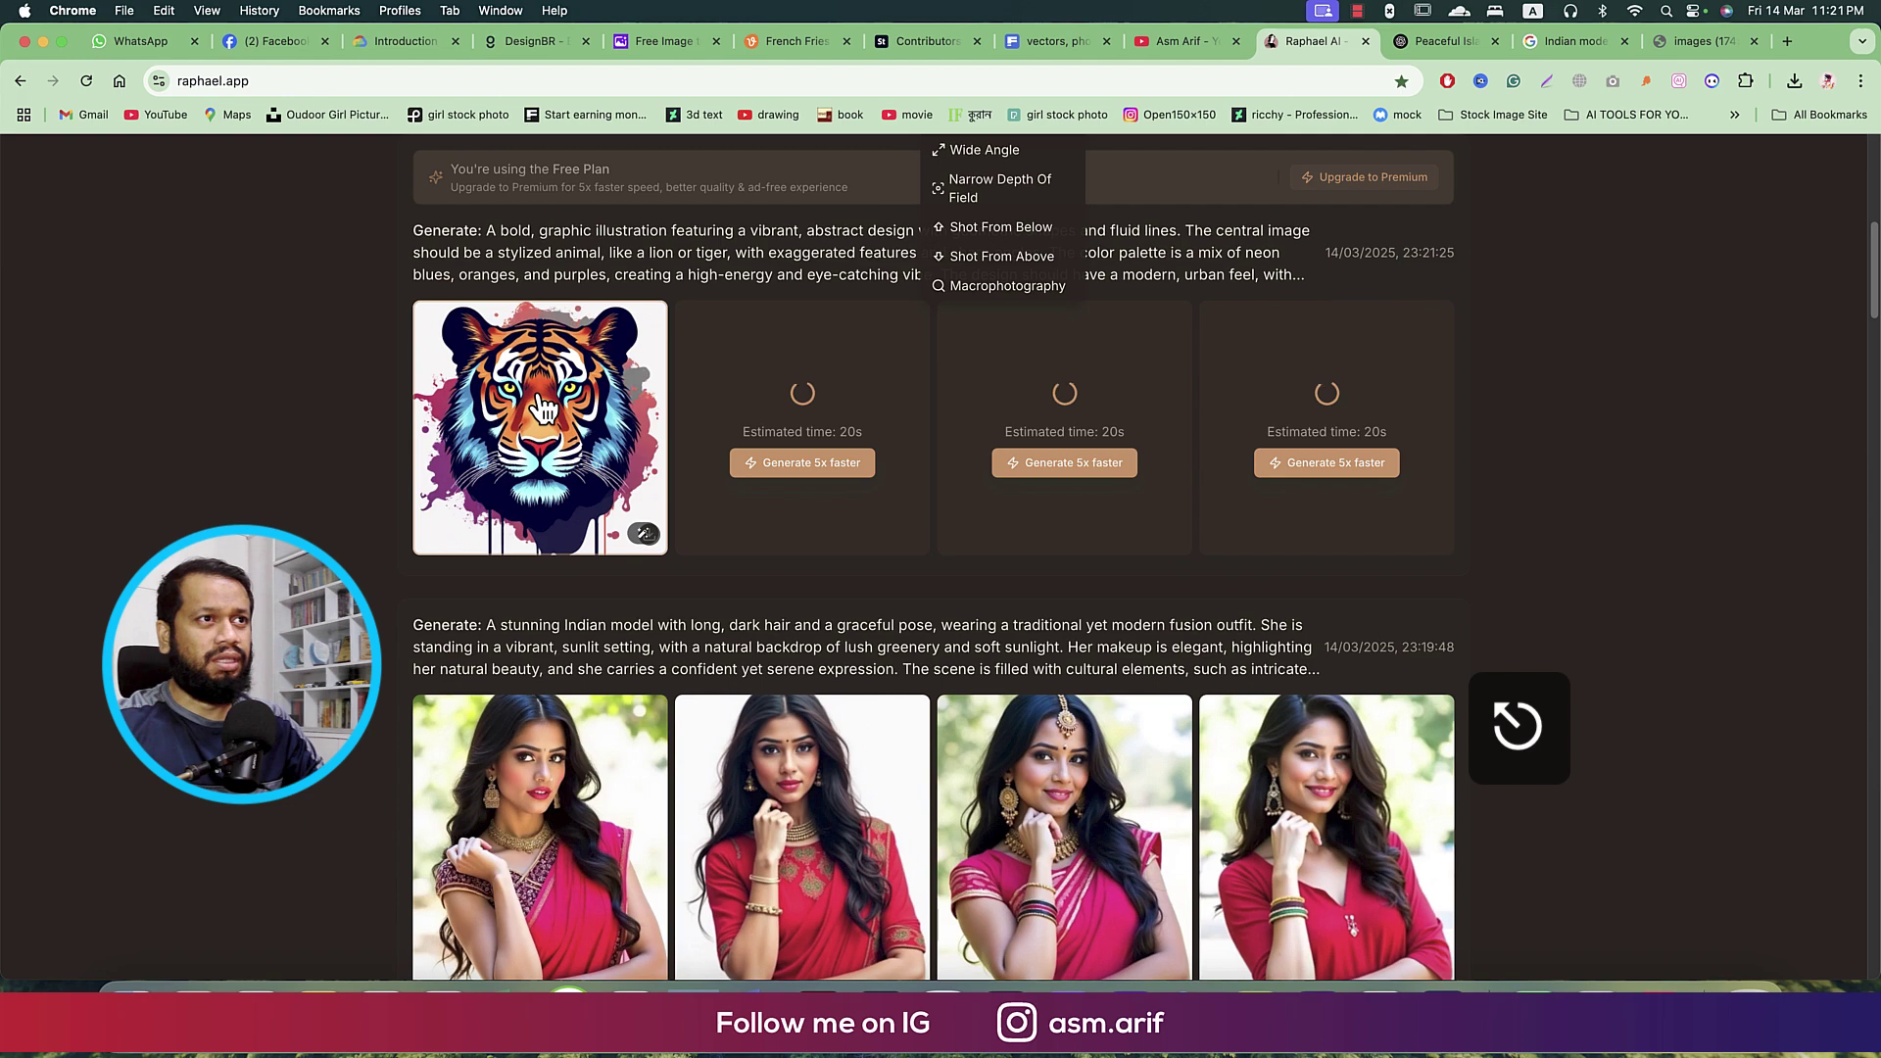
pyautogui.scroll(3, 1322, 882)
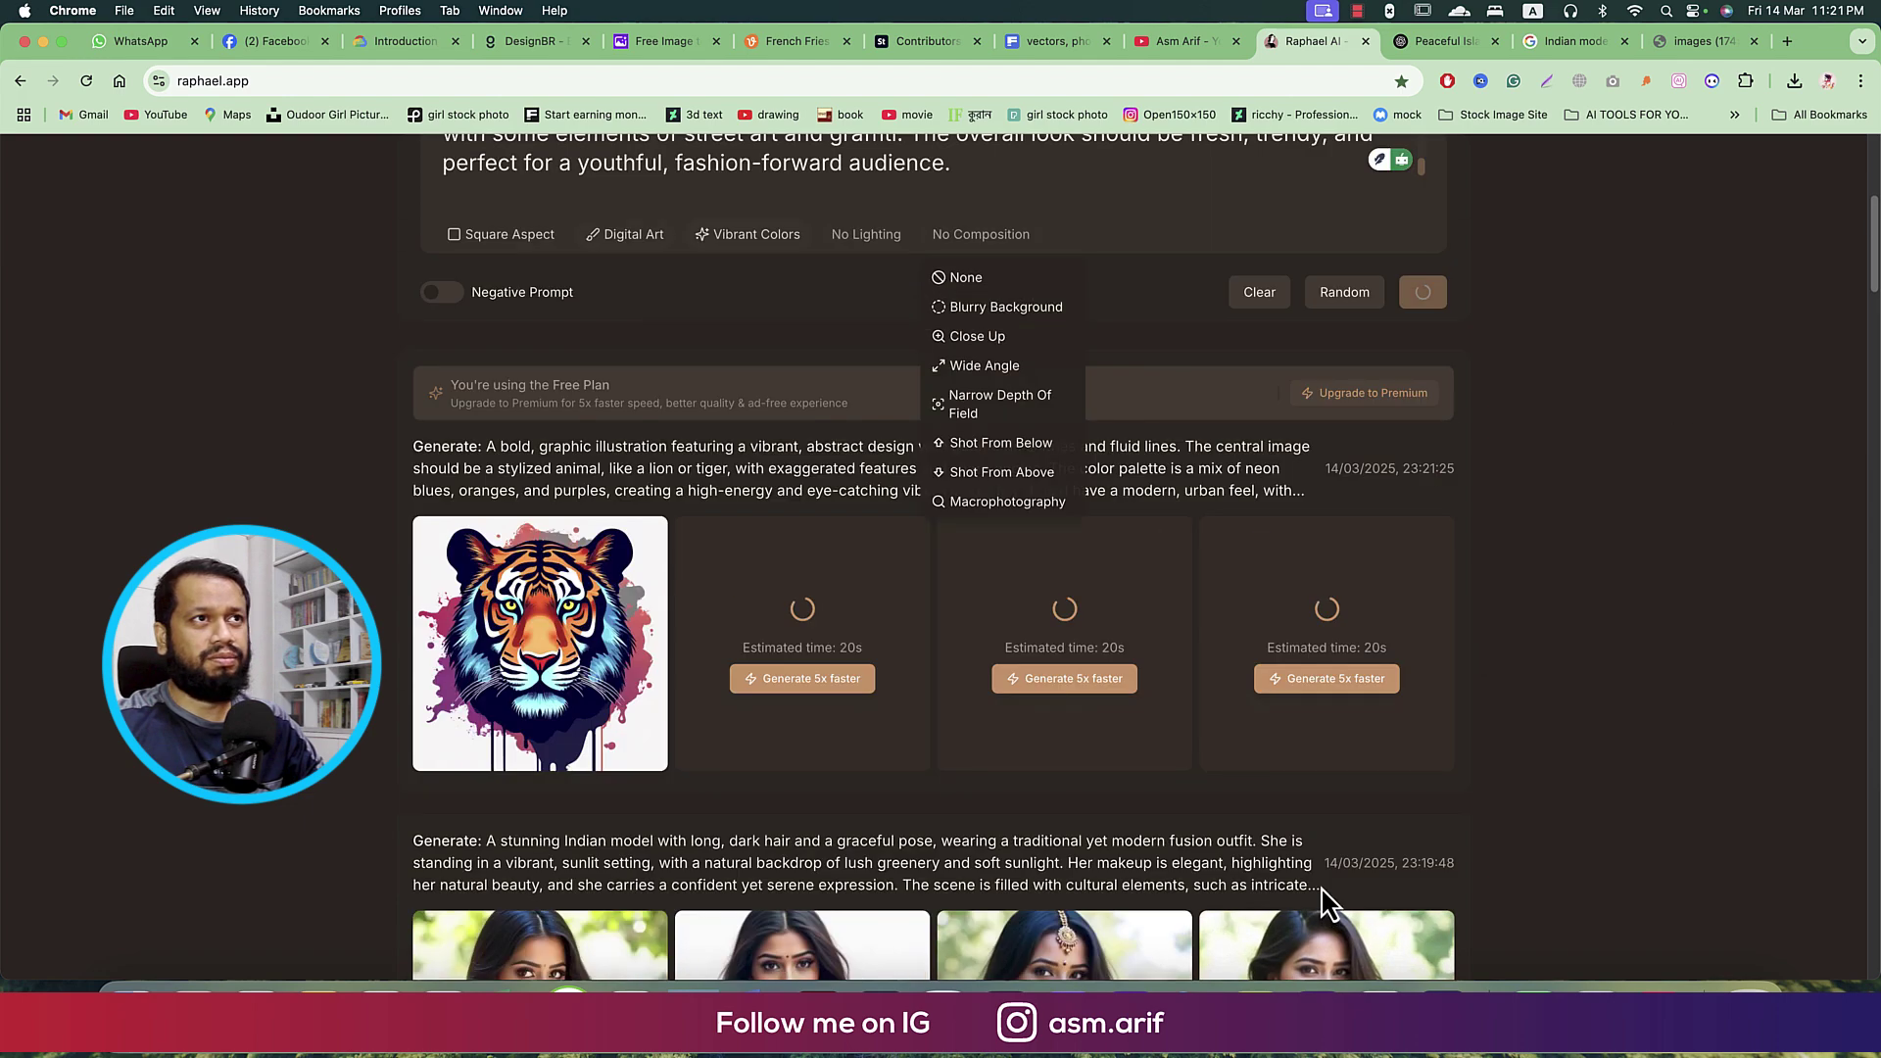
pyautogui.click(1004, 270)
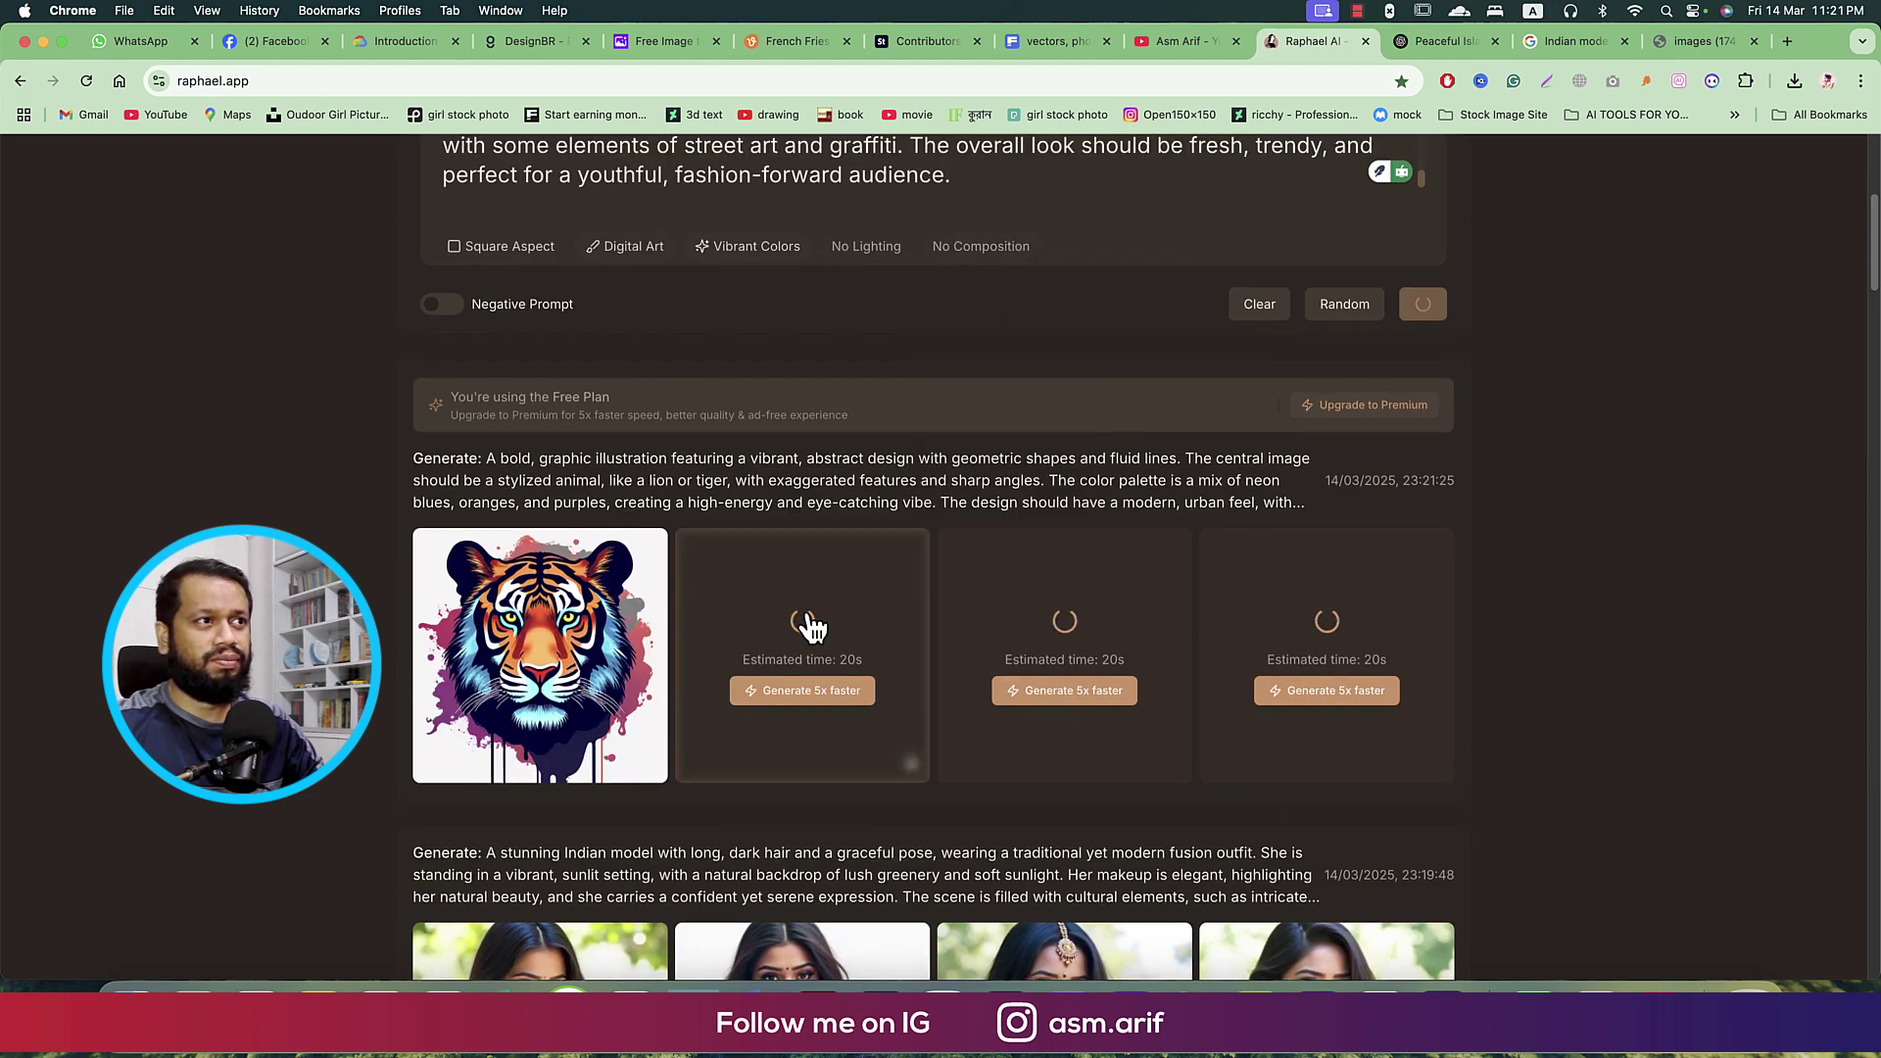
pyautogui.click(582, 630)
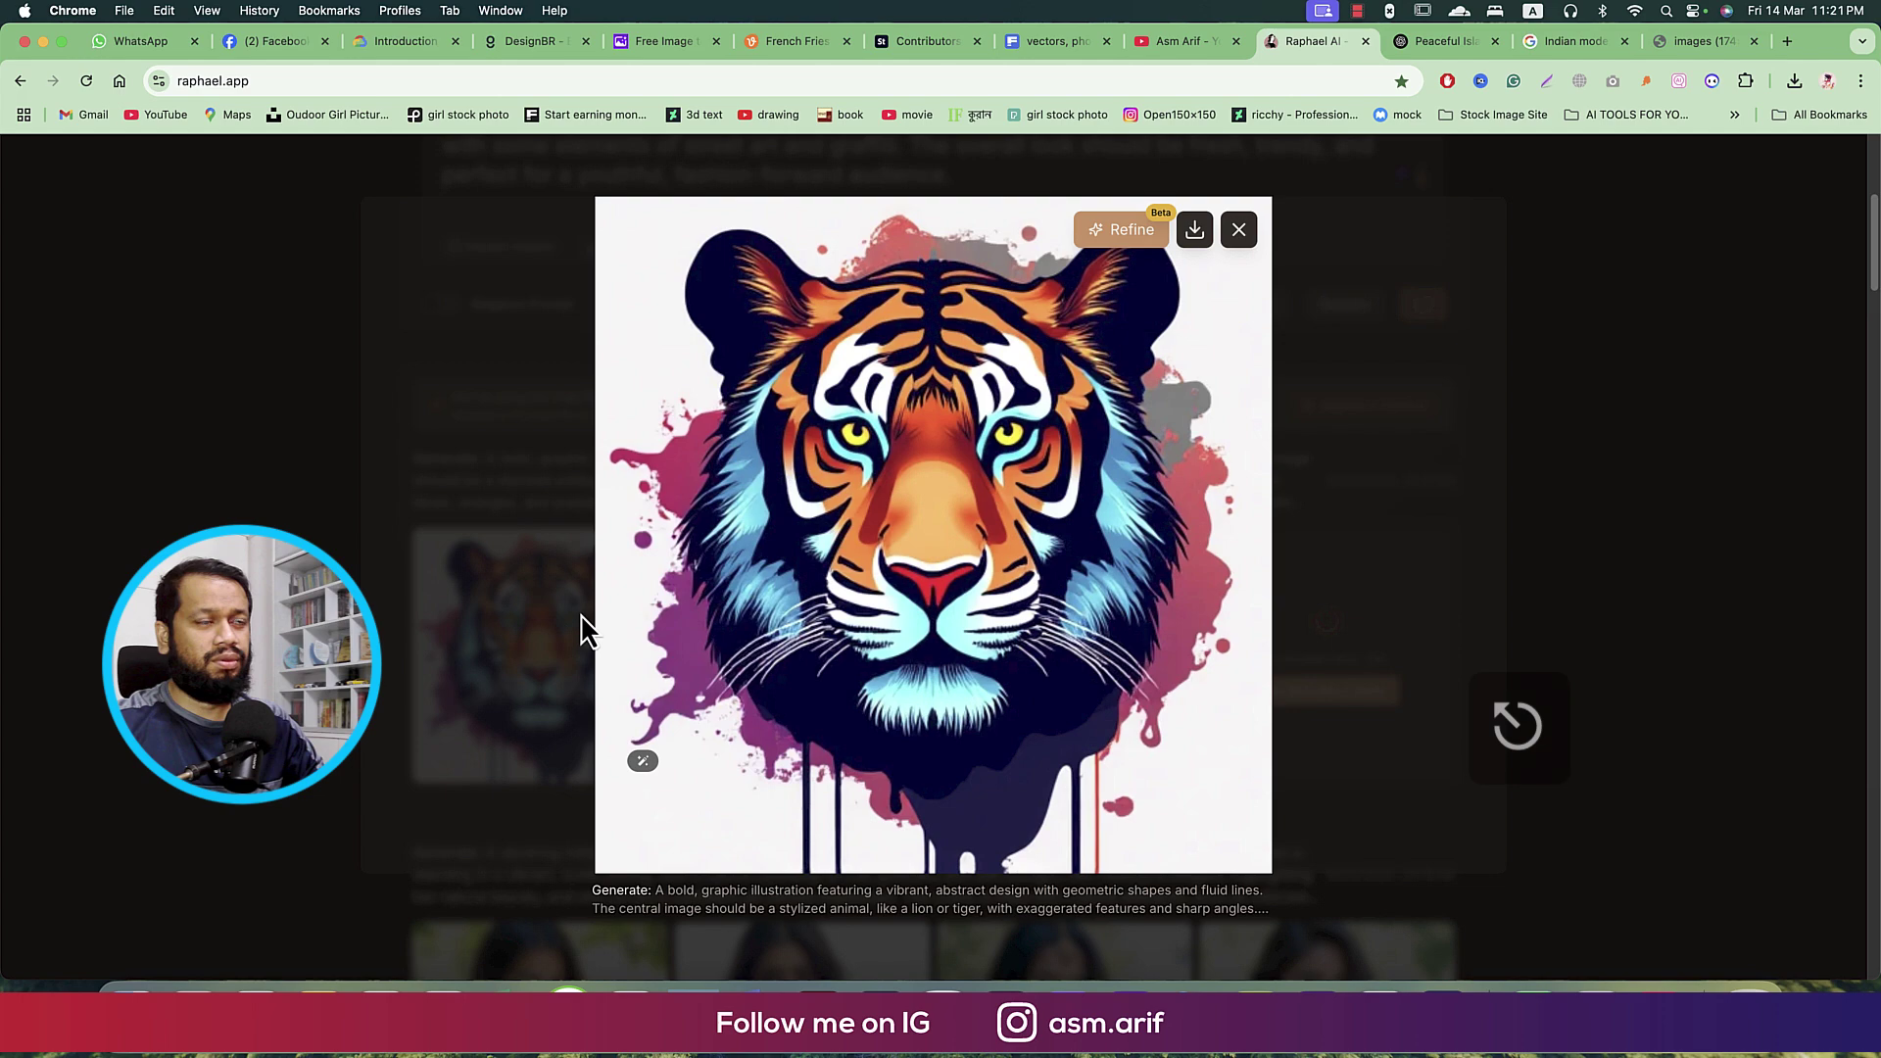
pyautogui.click(583, 630)
# - Enlarge and close the newly finished second tiger illustration
pyautogui.scroll(-1, 722, 662)
pyautogui.scroll(-3, 722, 661)
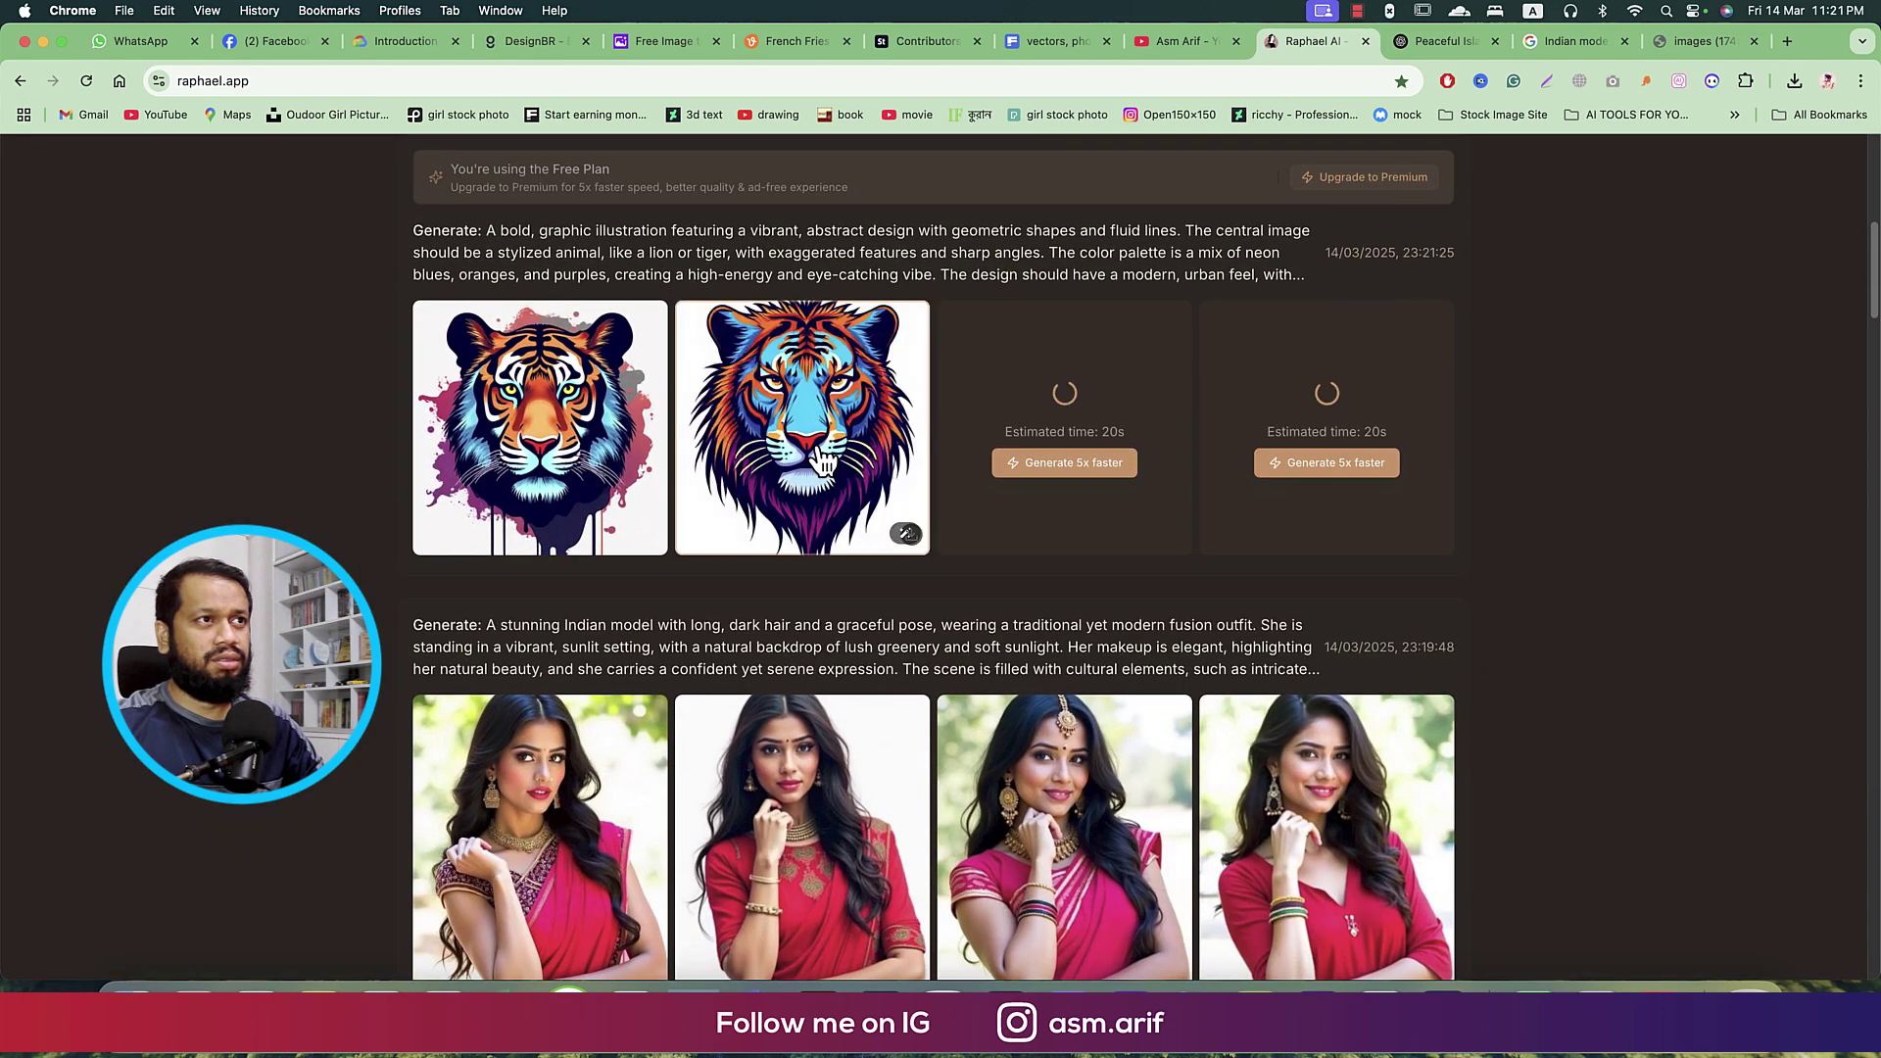
pyautogui.click(820, 431)
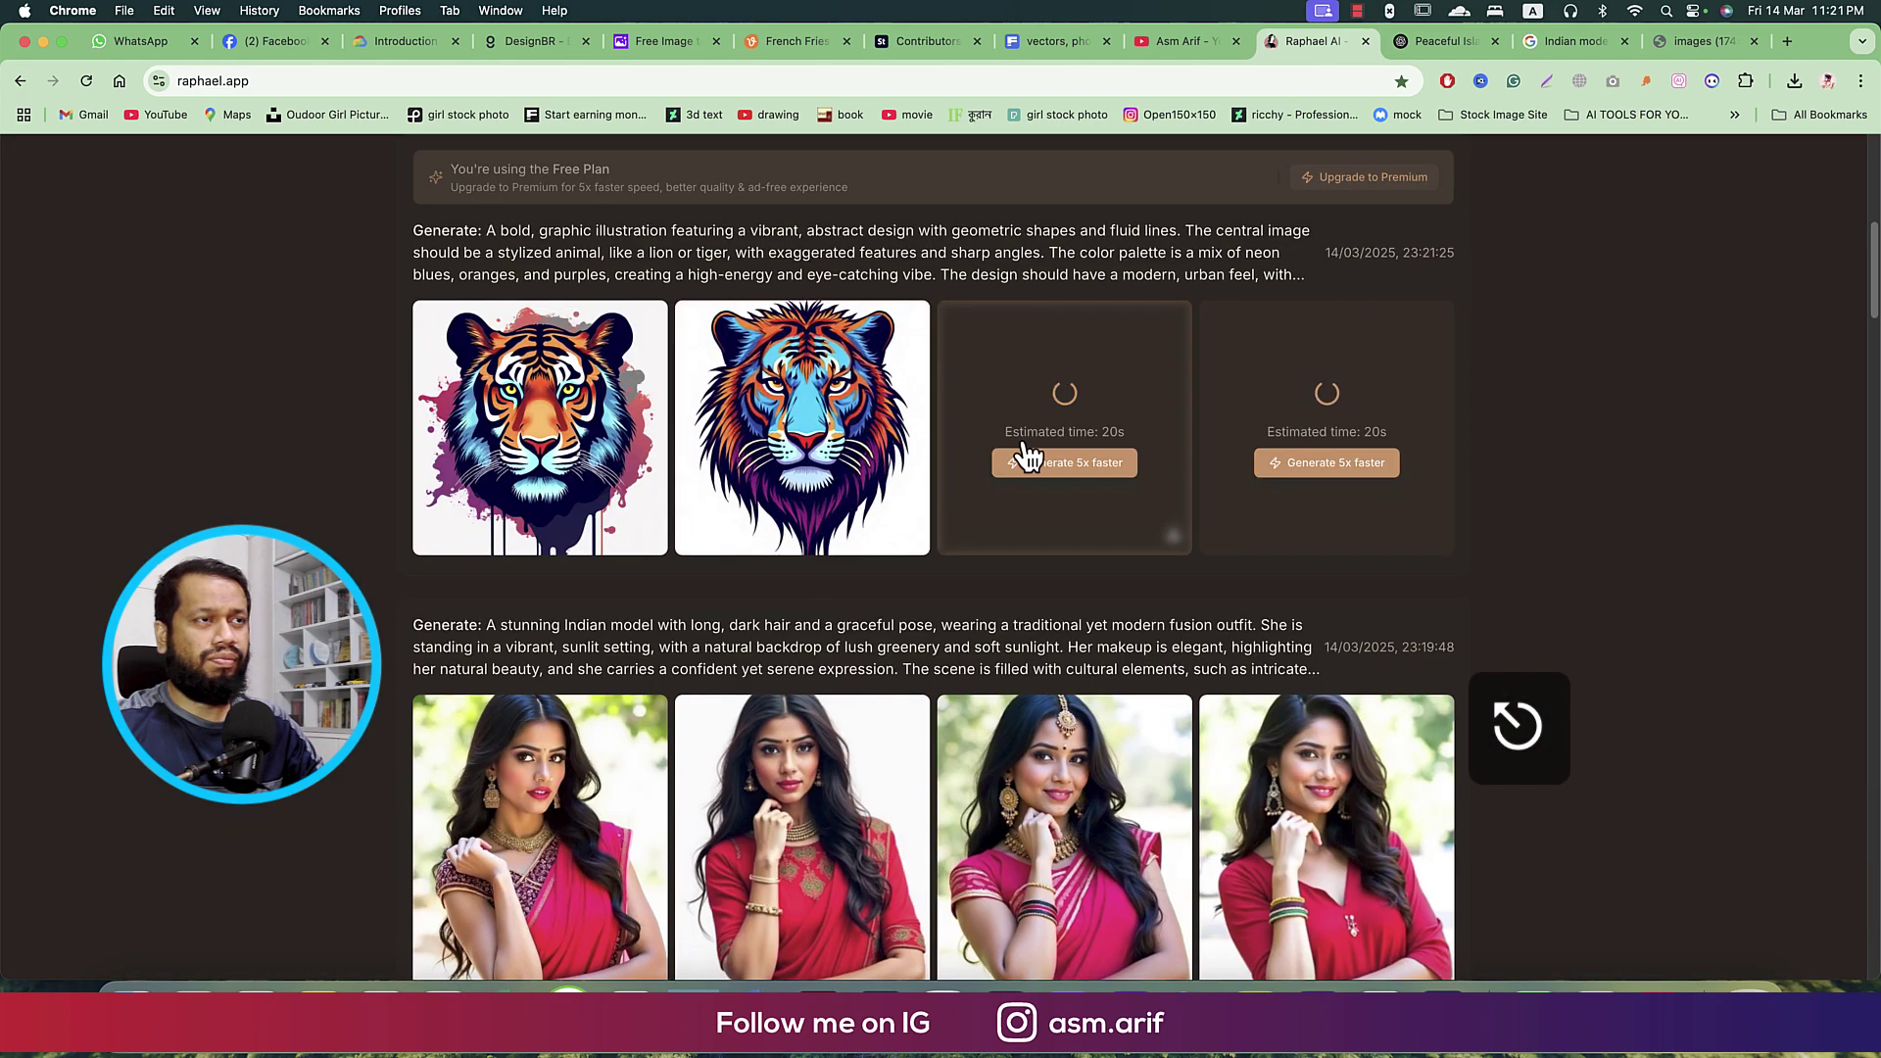
pyautogui.scroll(3, 1024, 471)
pyautogui.scroll(5, 911, 392)
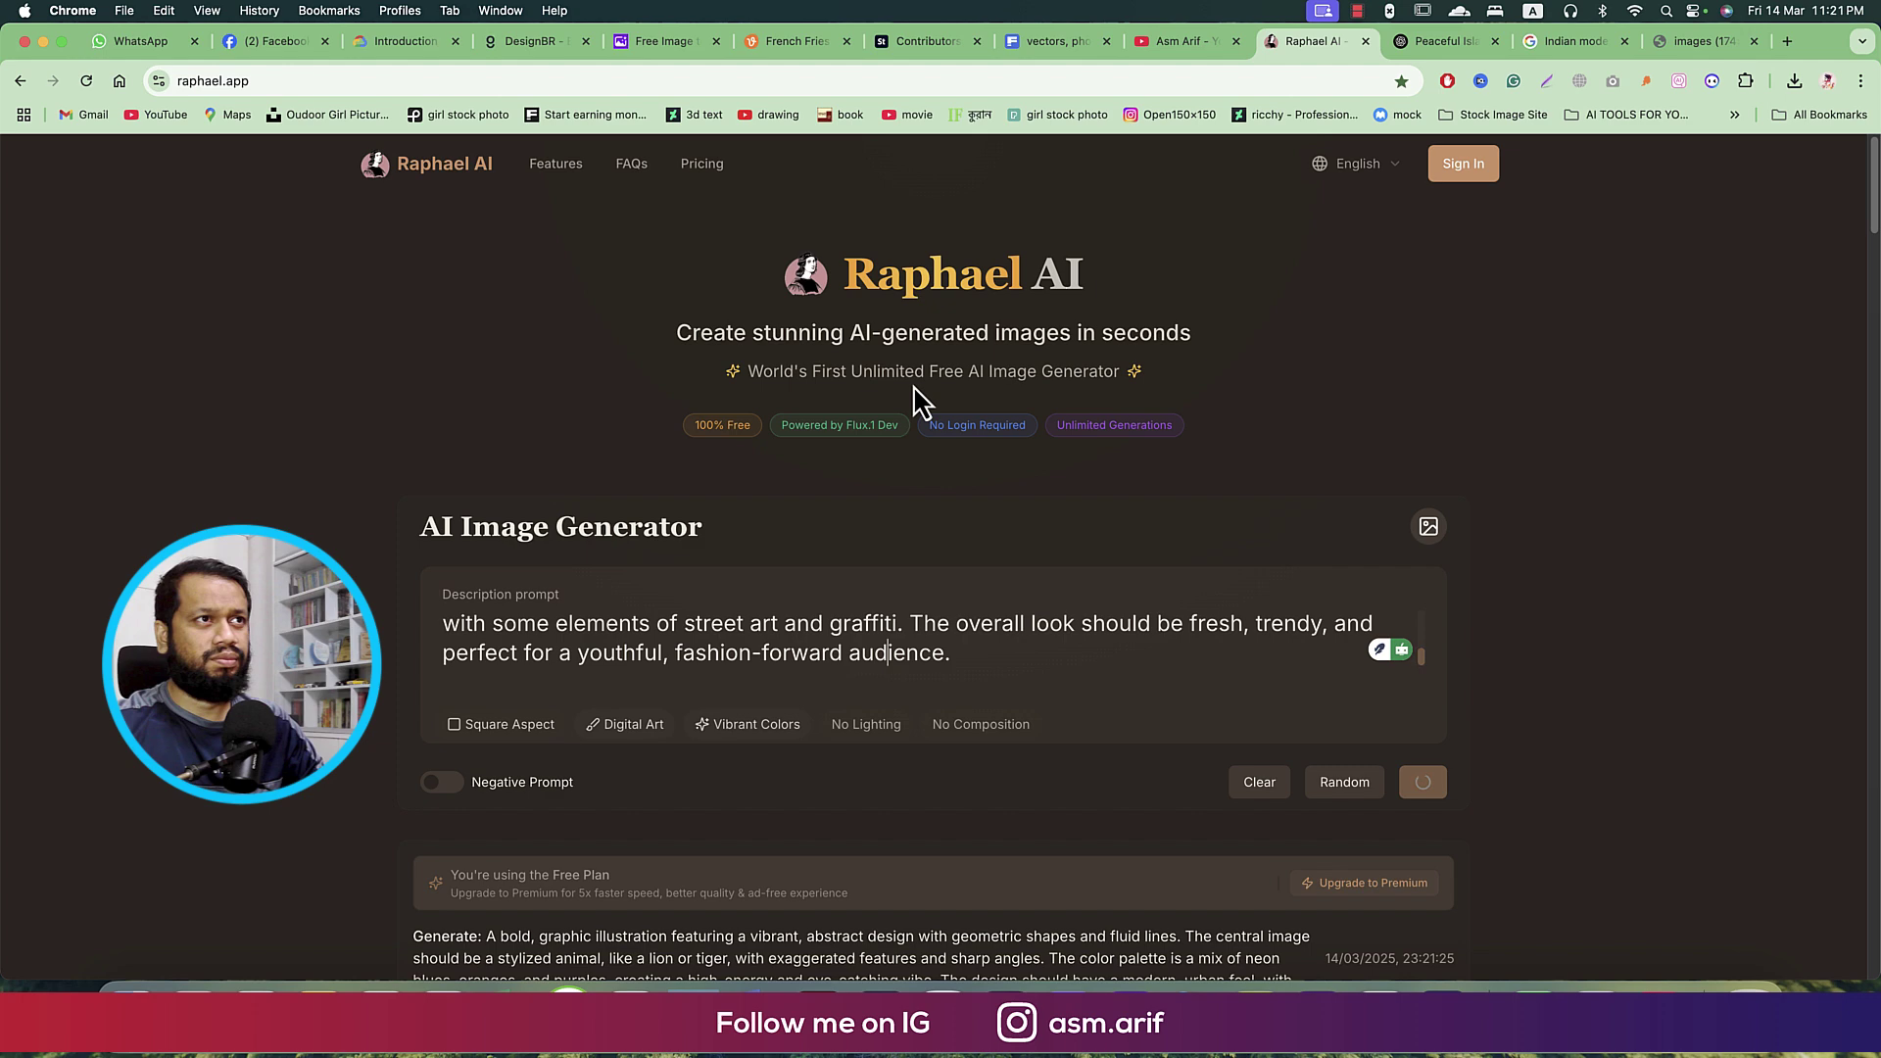
pyautogui.scroll(-9, 1089, 666)
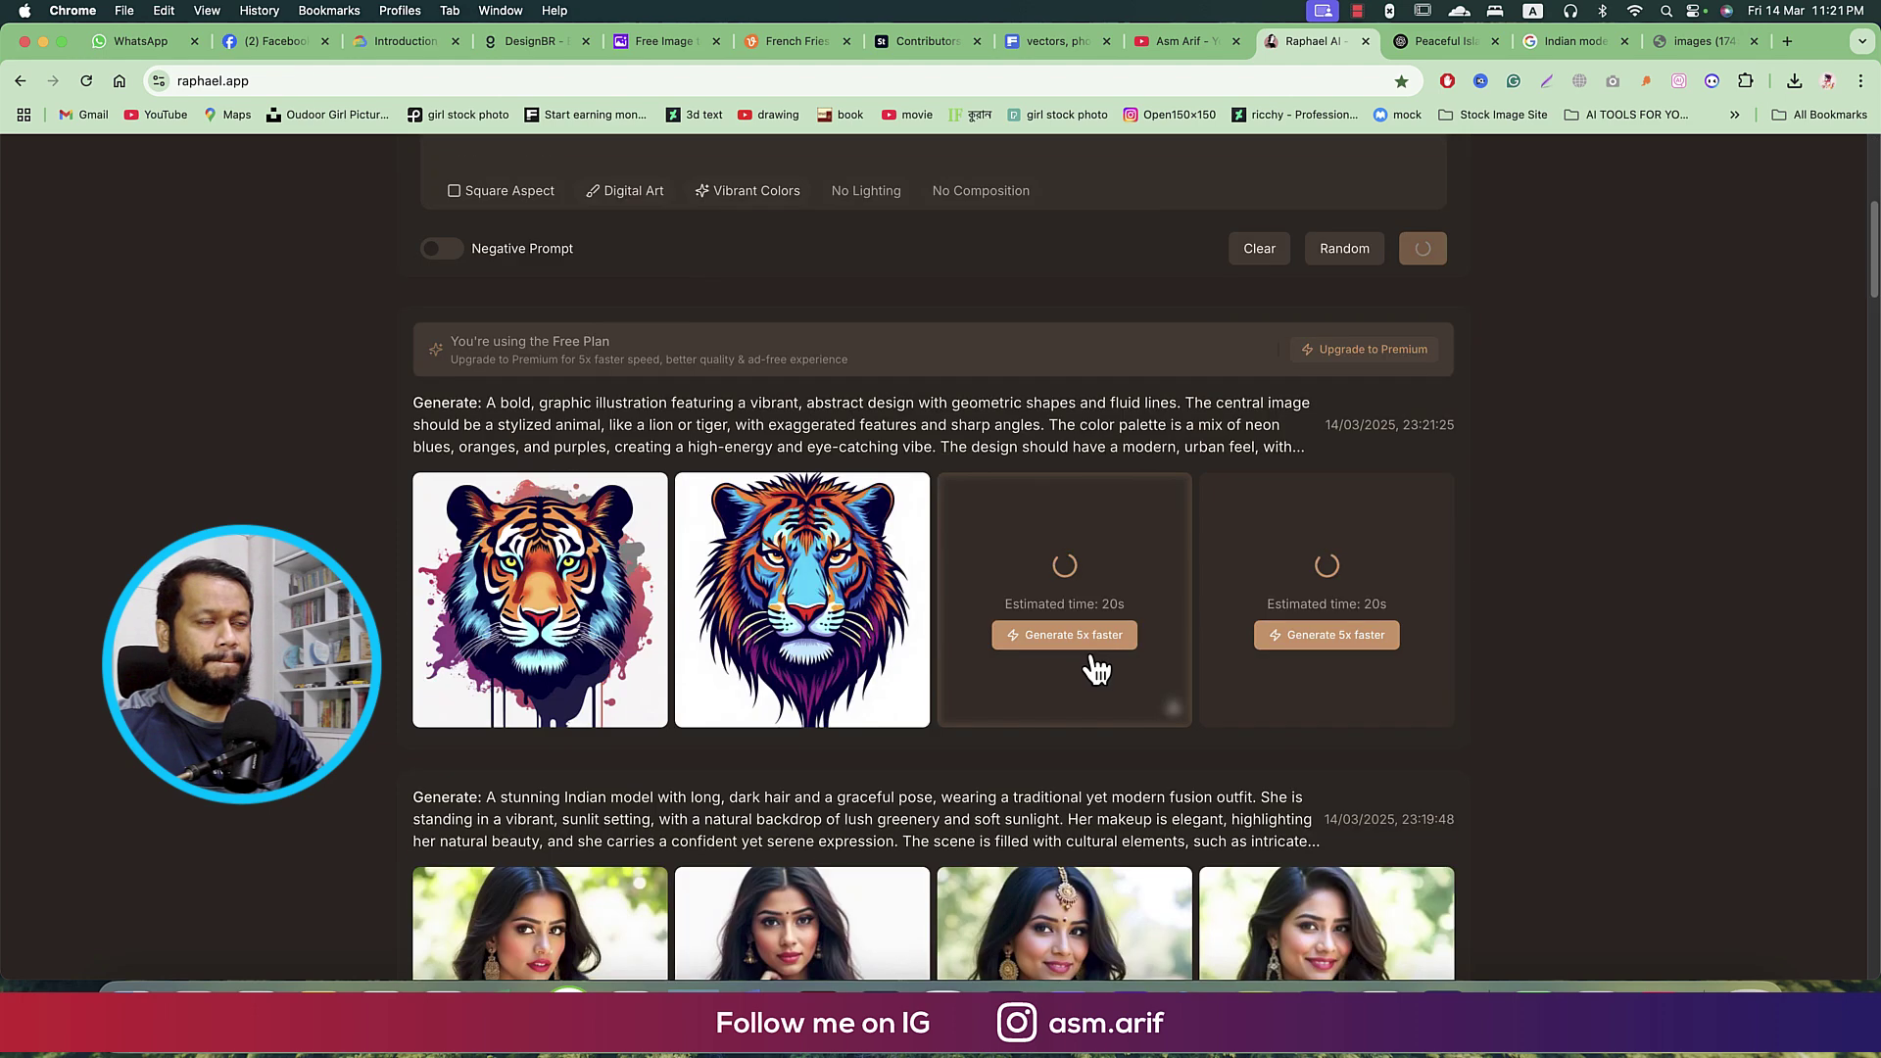
pyautogui.click(835, 625)
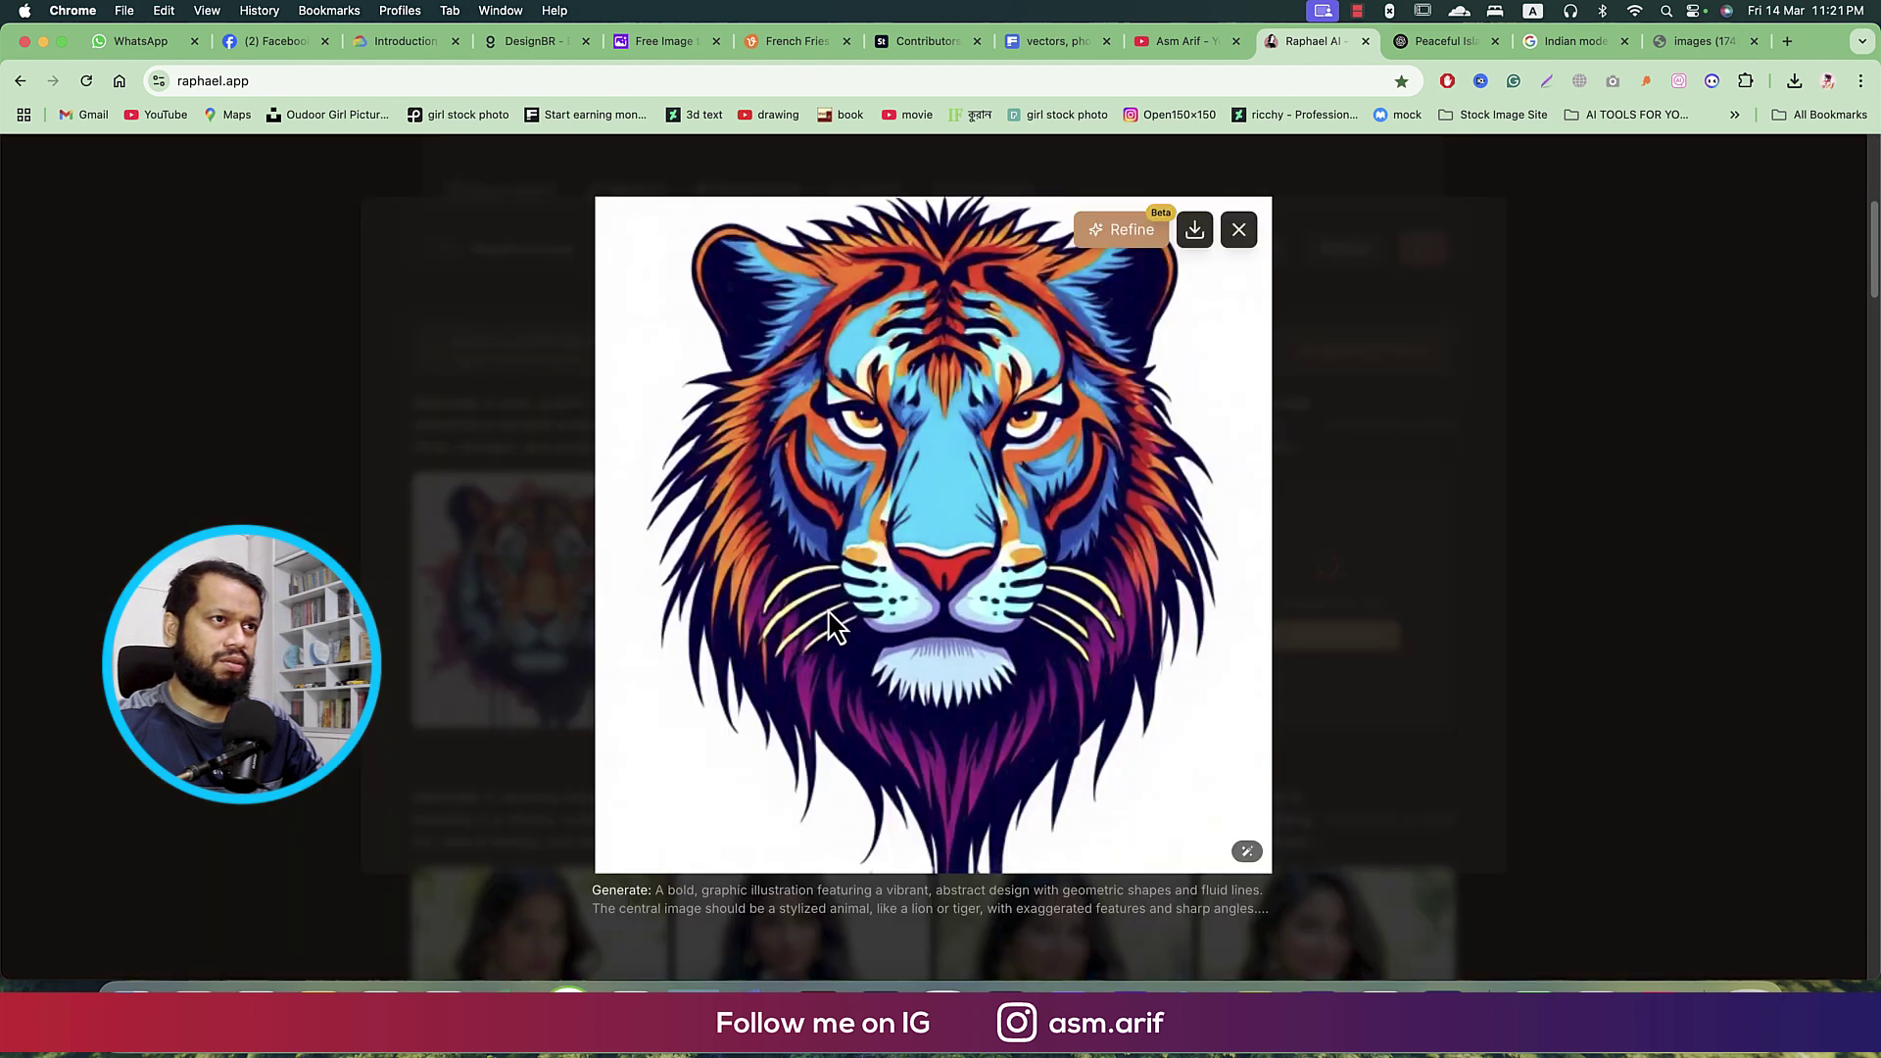
pyautogui.click(835, 625)
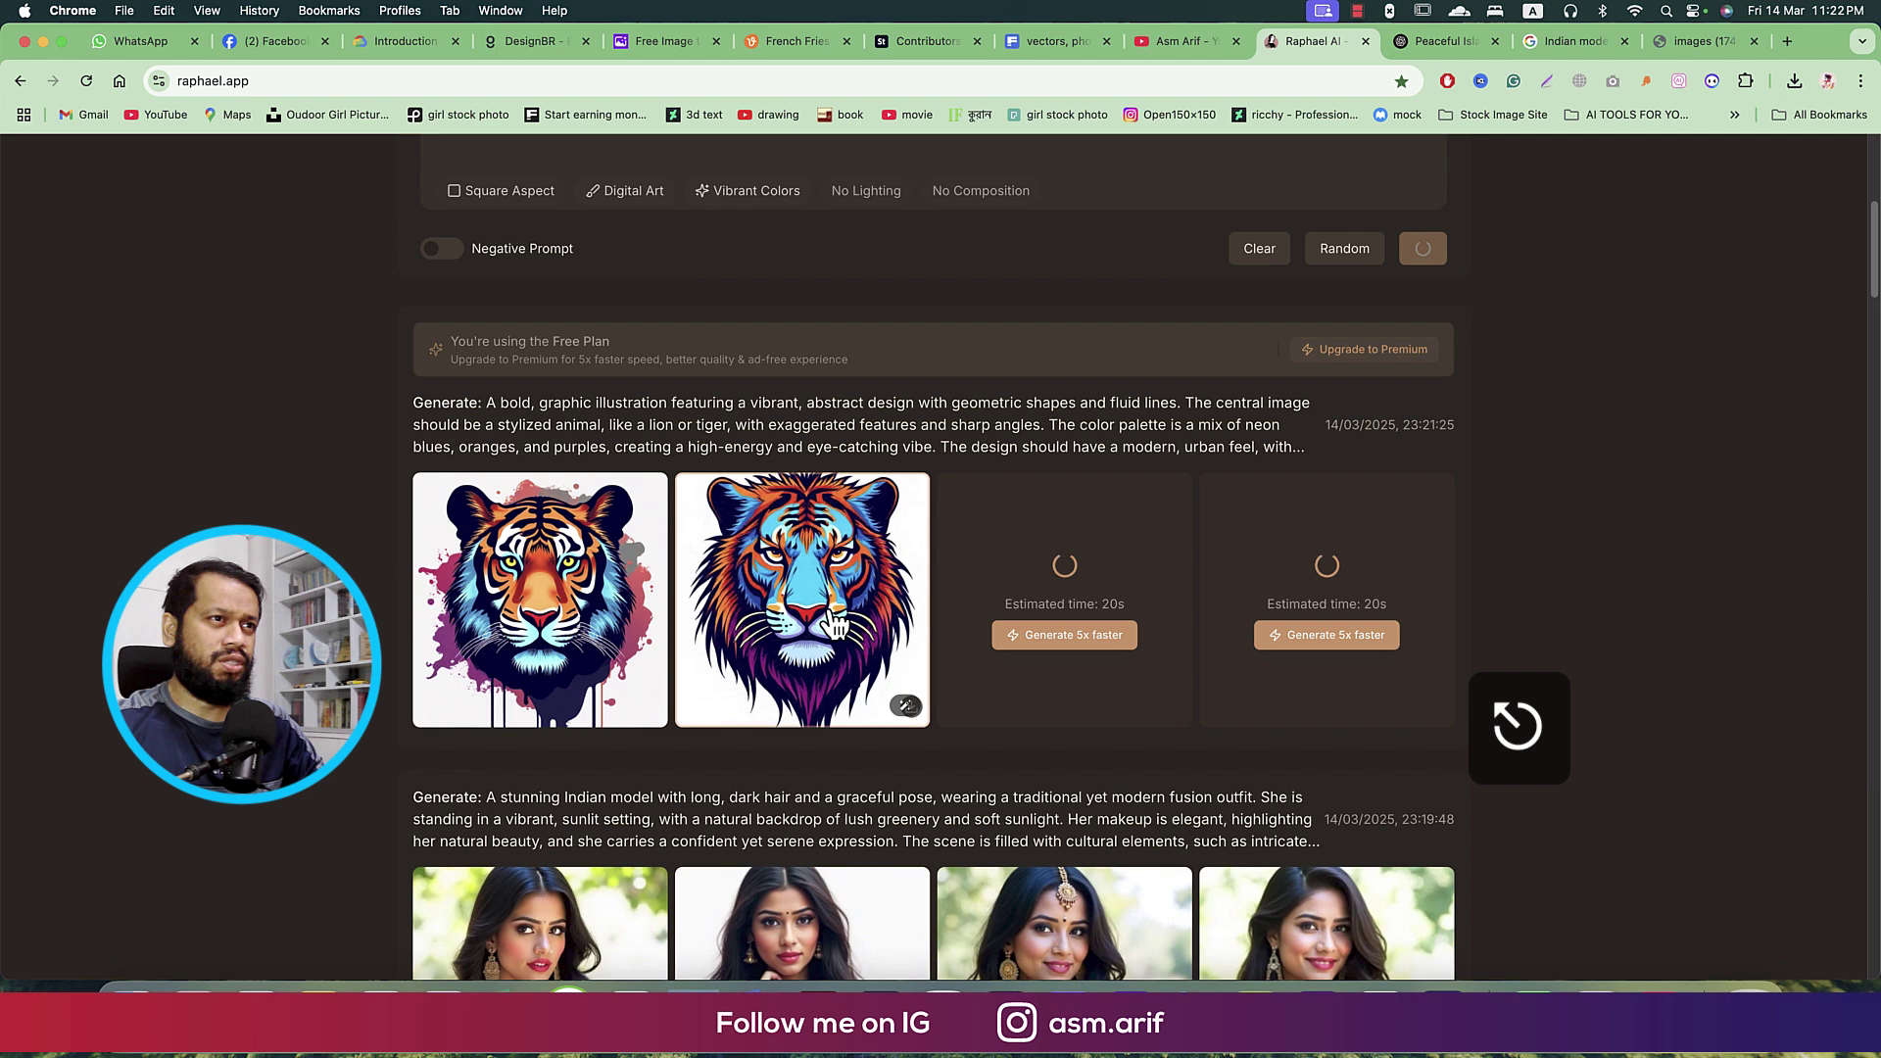
pyautogui.scroll(-3, 835, 625)
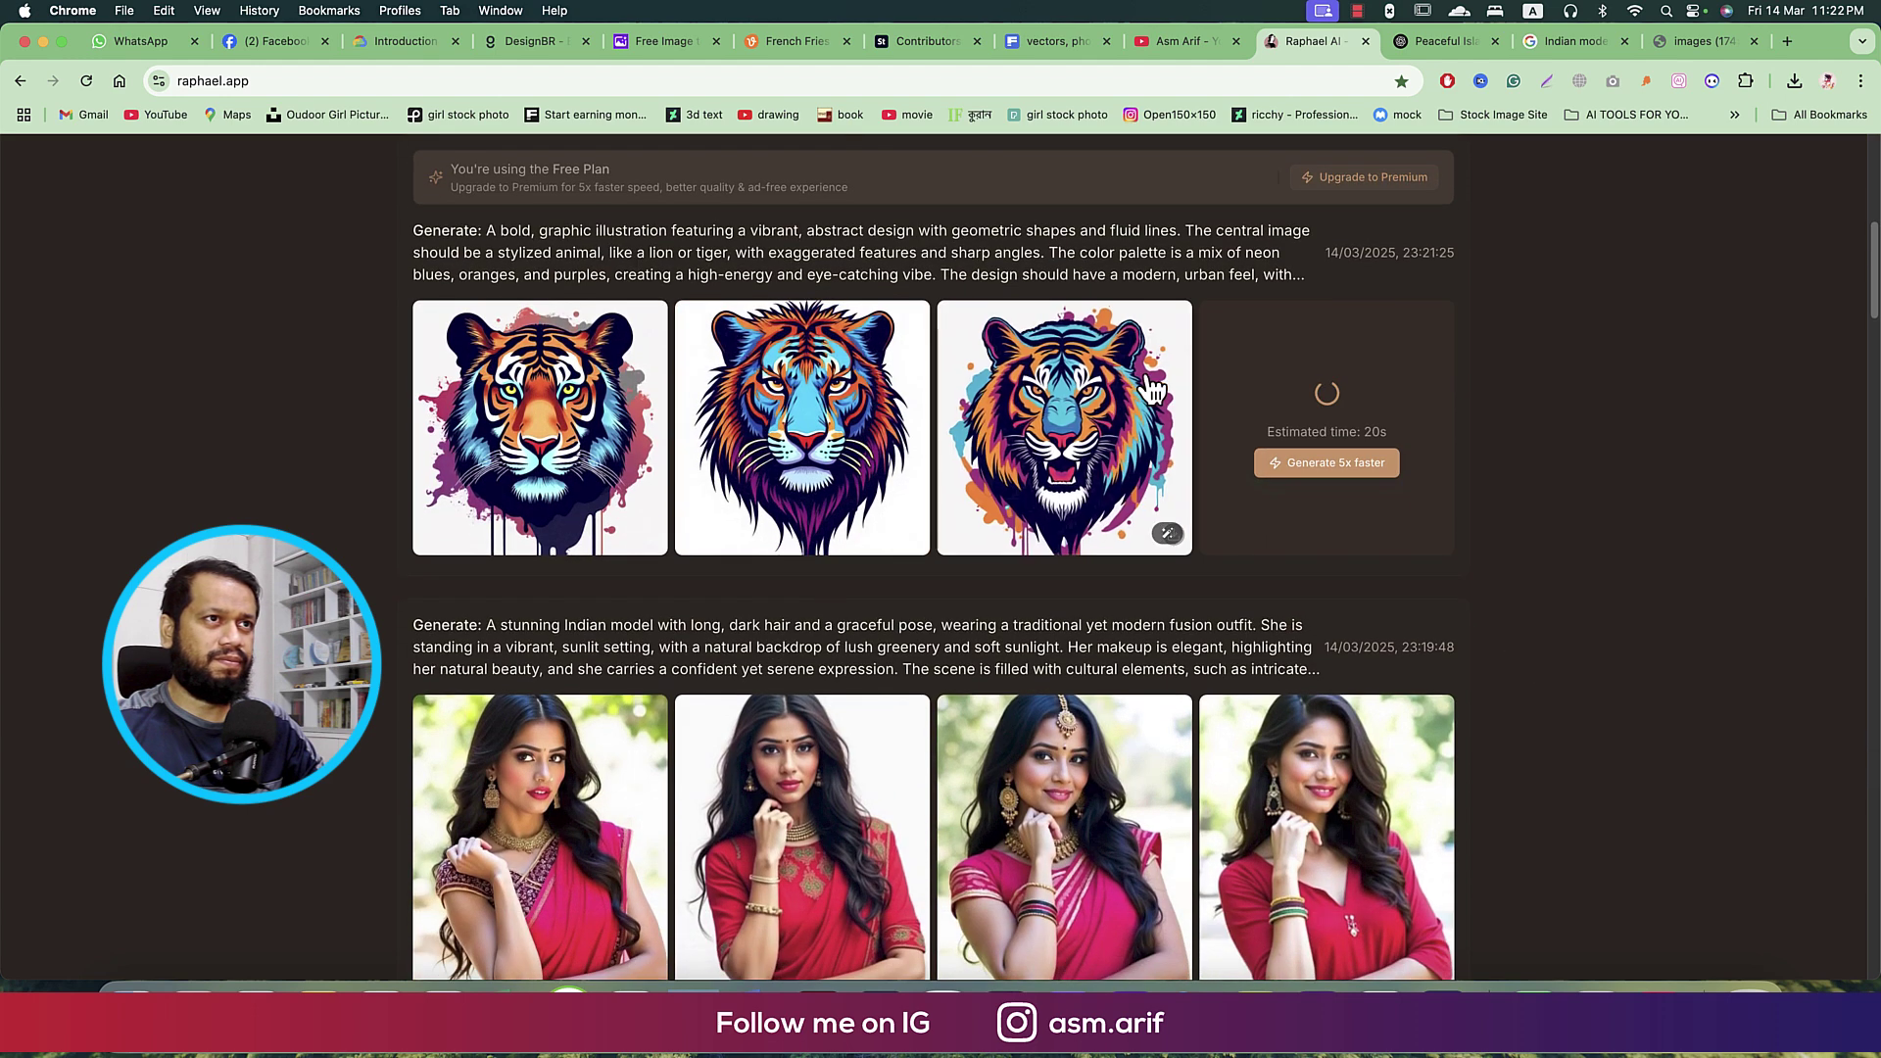
pyautogui.moveTo(1064, 427)
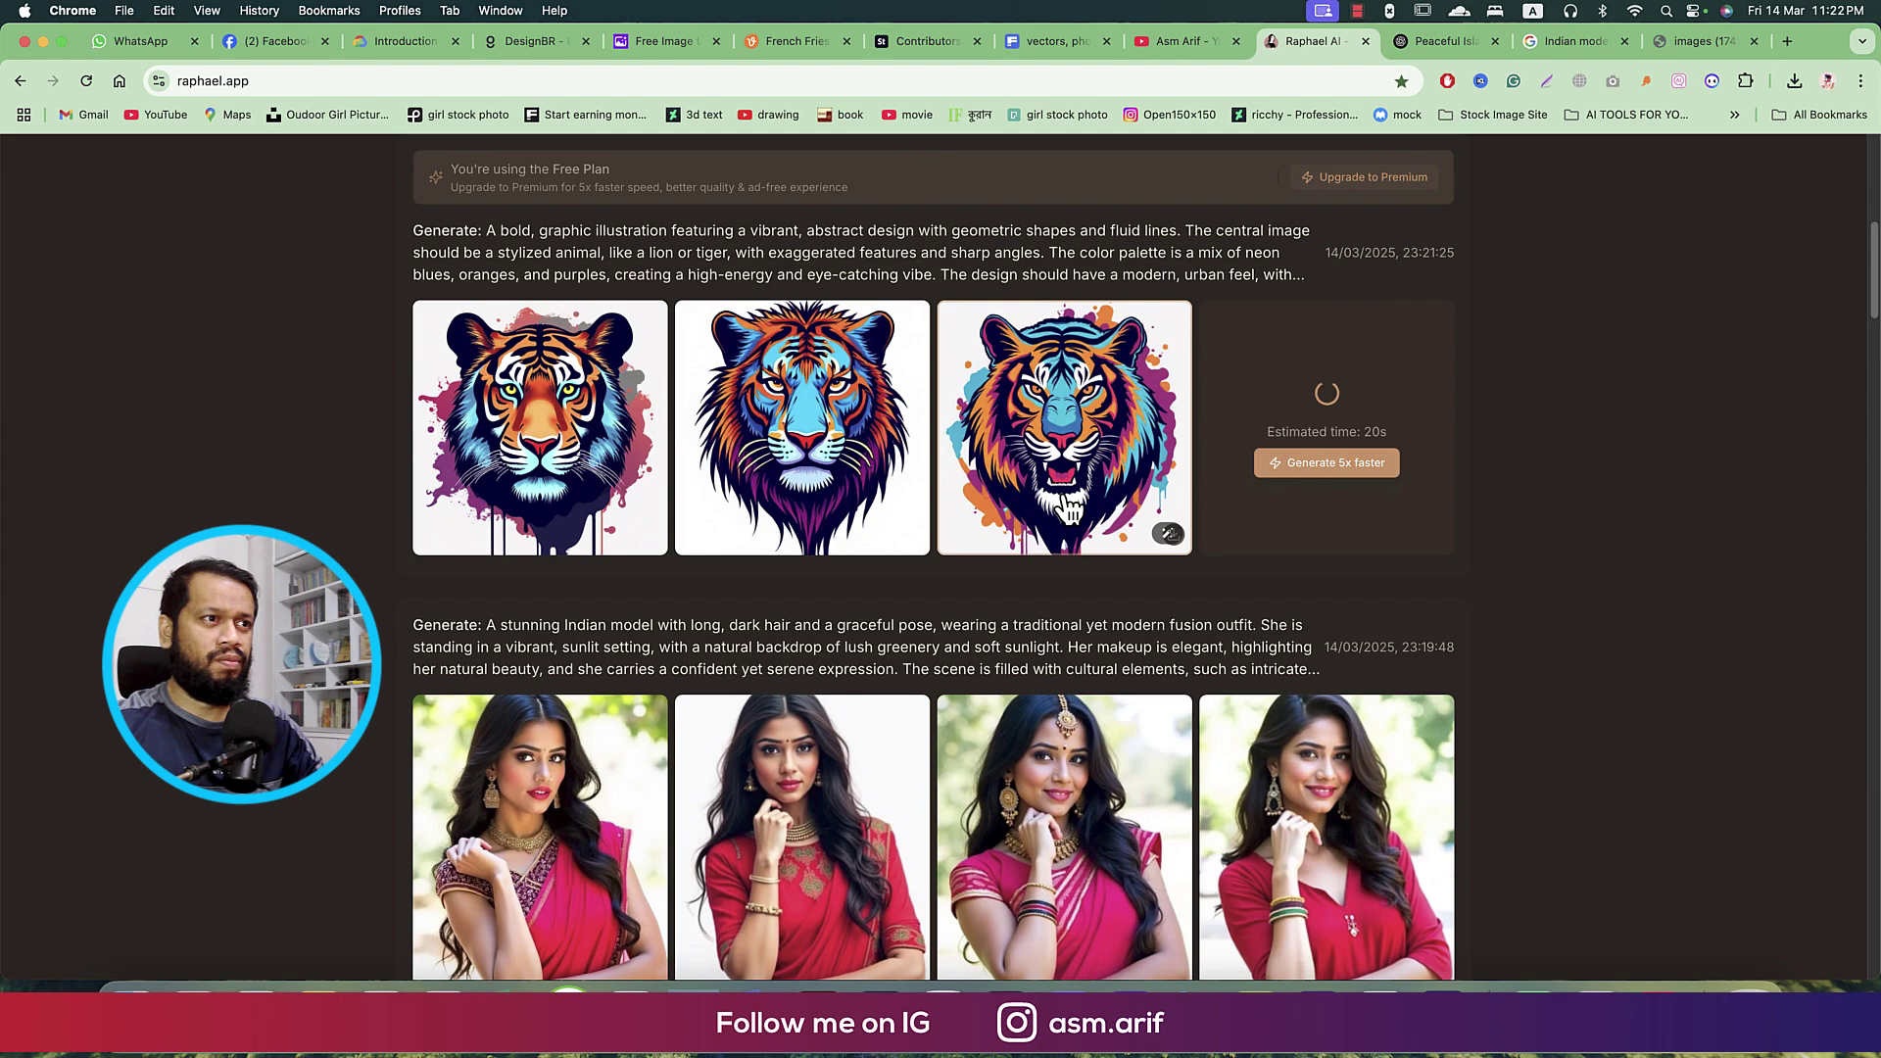
pyautogui.scroll(-5, 1069, 508)
pyautogui.scroll(-6, 1065, 504)
pyautogui.scroll(6, 1066, 502)
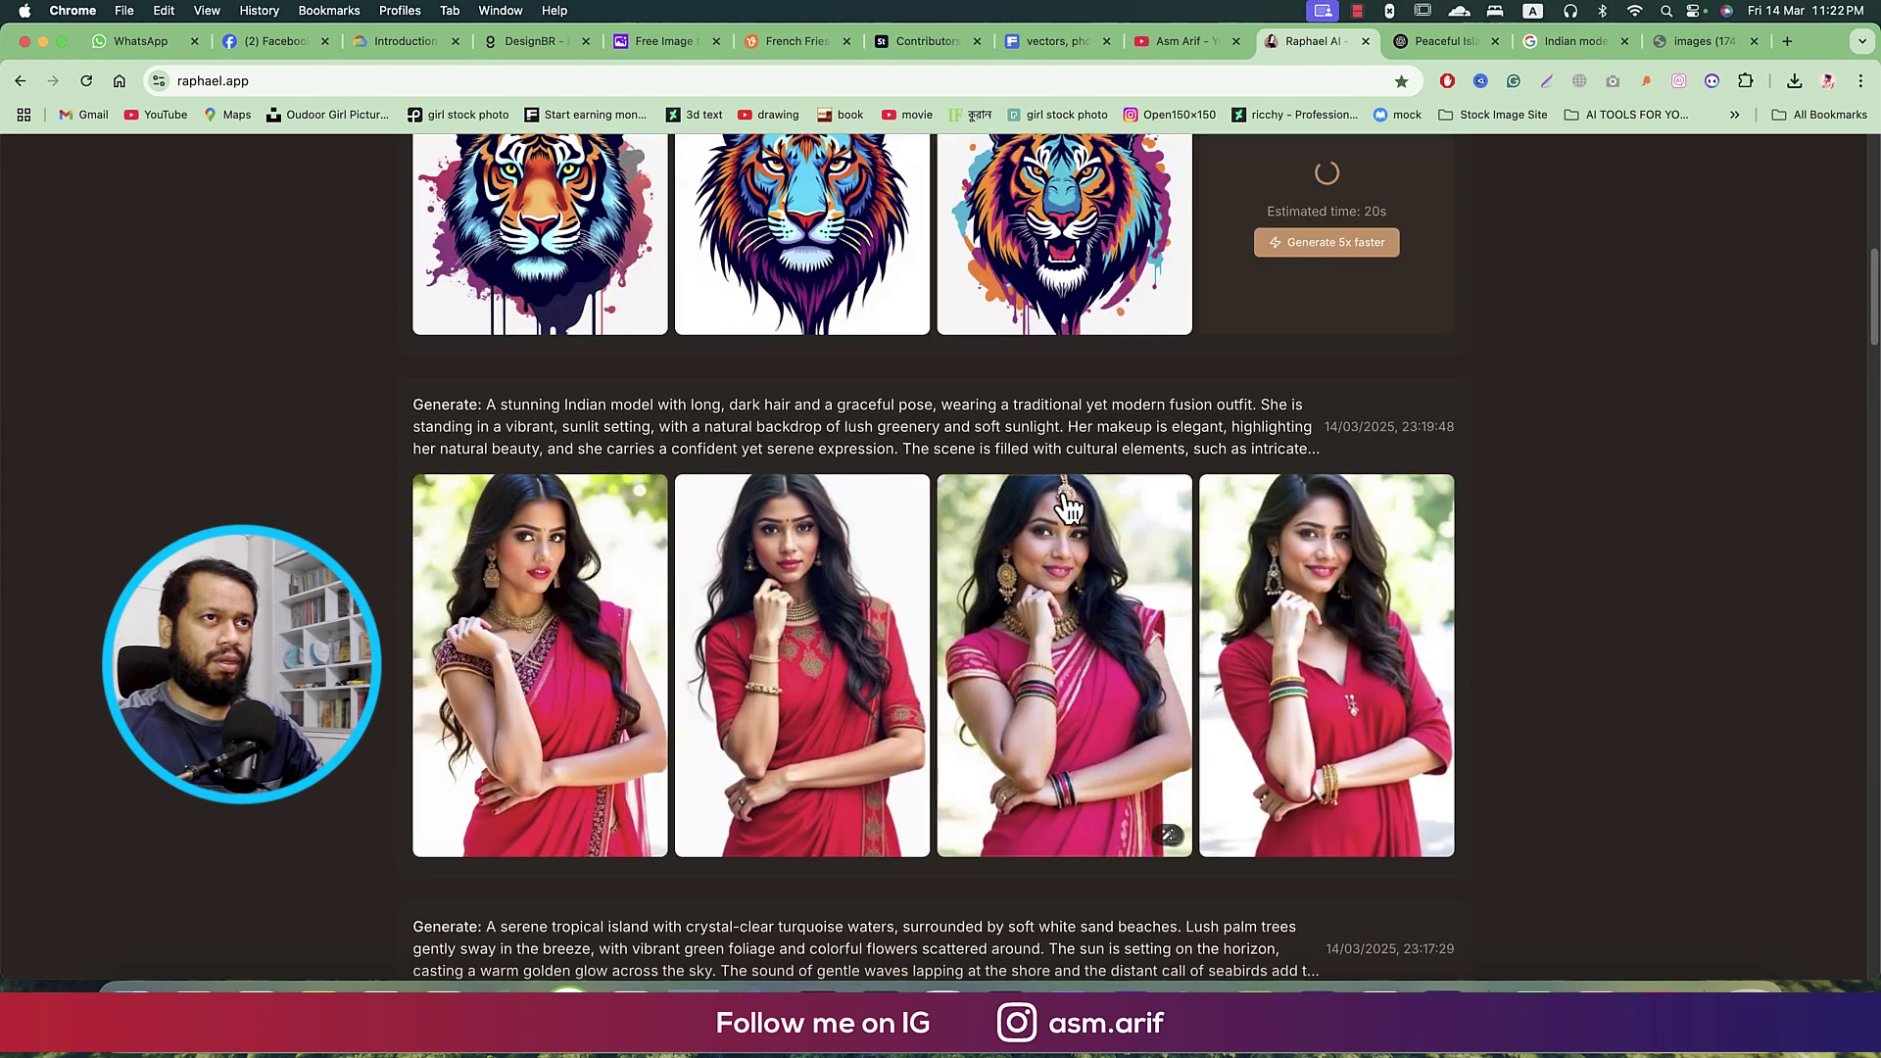
pyautogui.scroll(6, 1073, 494)
# - Scroll up to the prompt box and back down to the row of tiger T-shirt designs
pyautogui.scroll(5, 1075, 492)
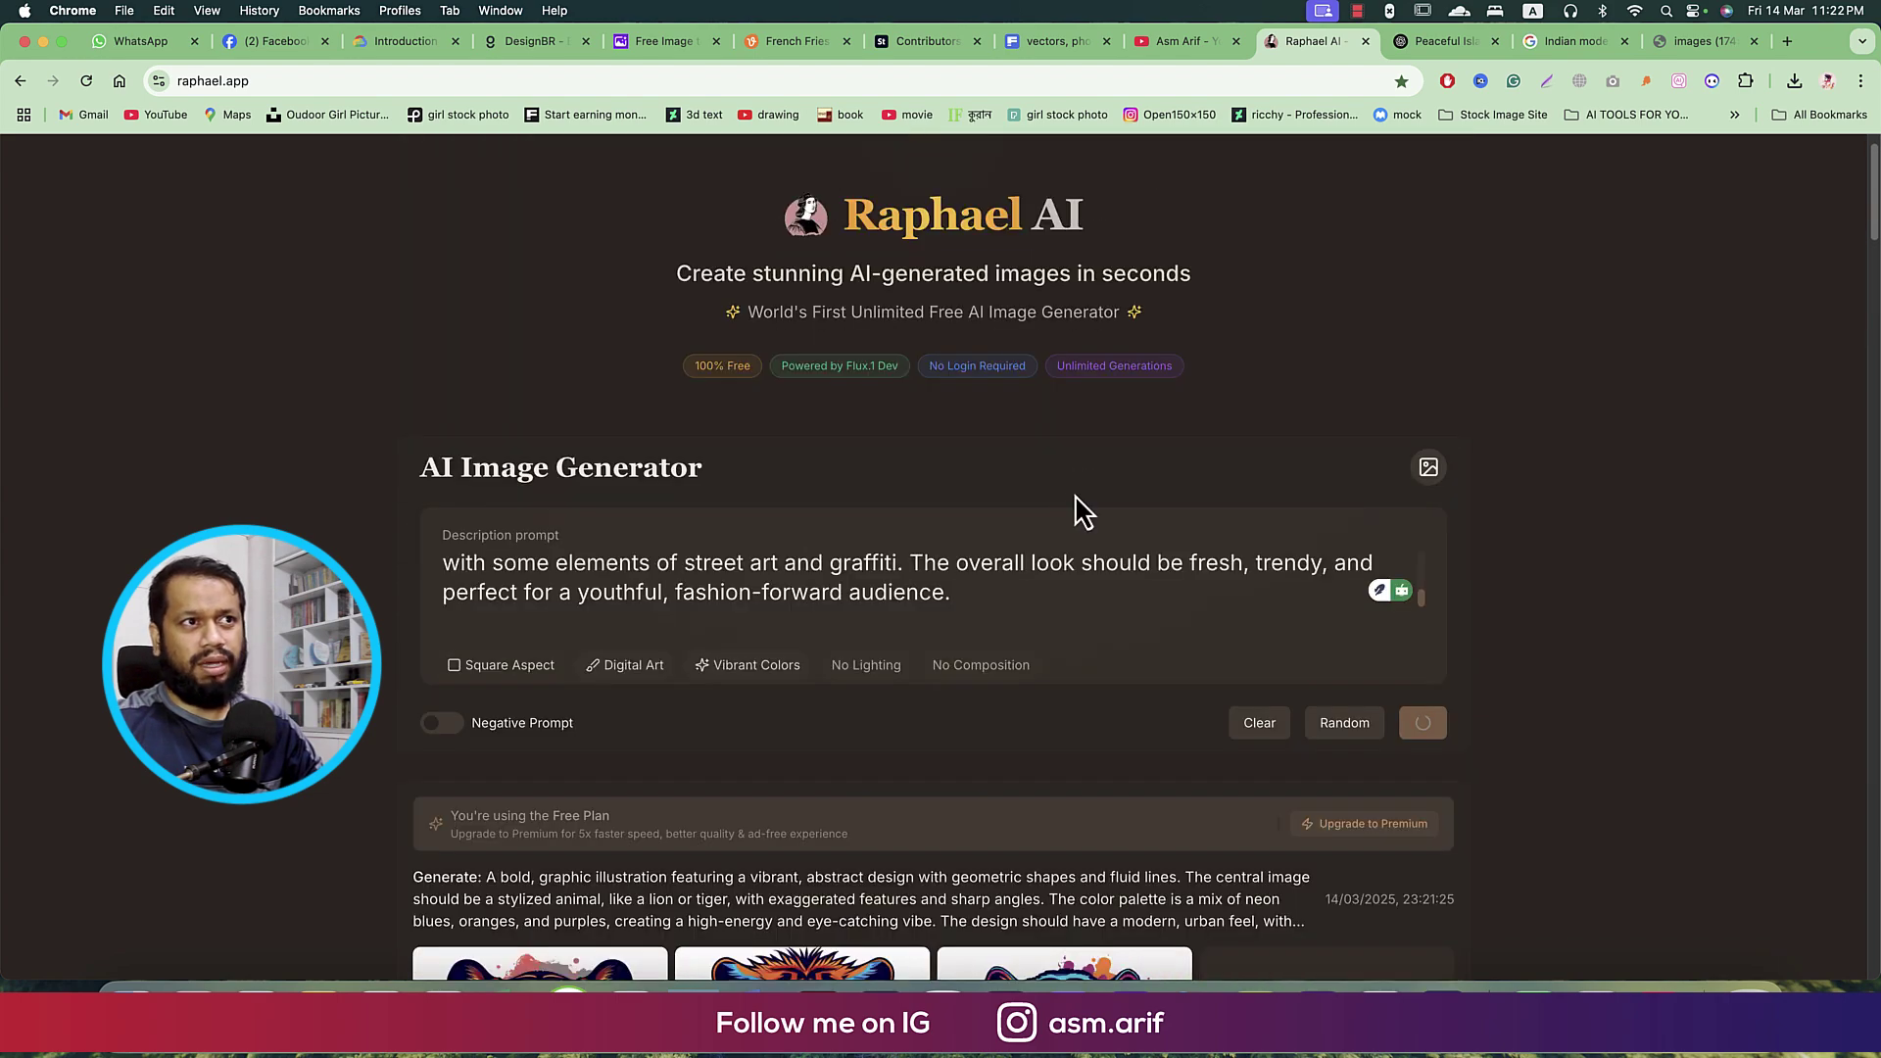
pyautogui.scroll(2, 1012, 581)
pyautogui.scroll(3, 1012, 580)
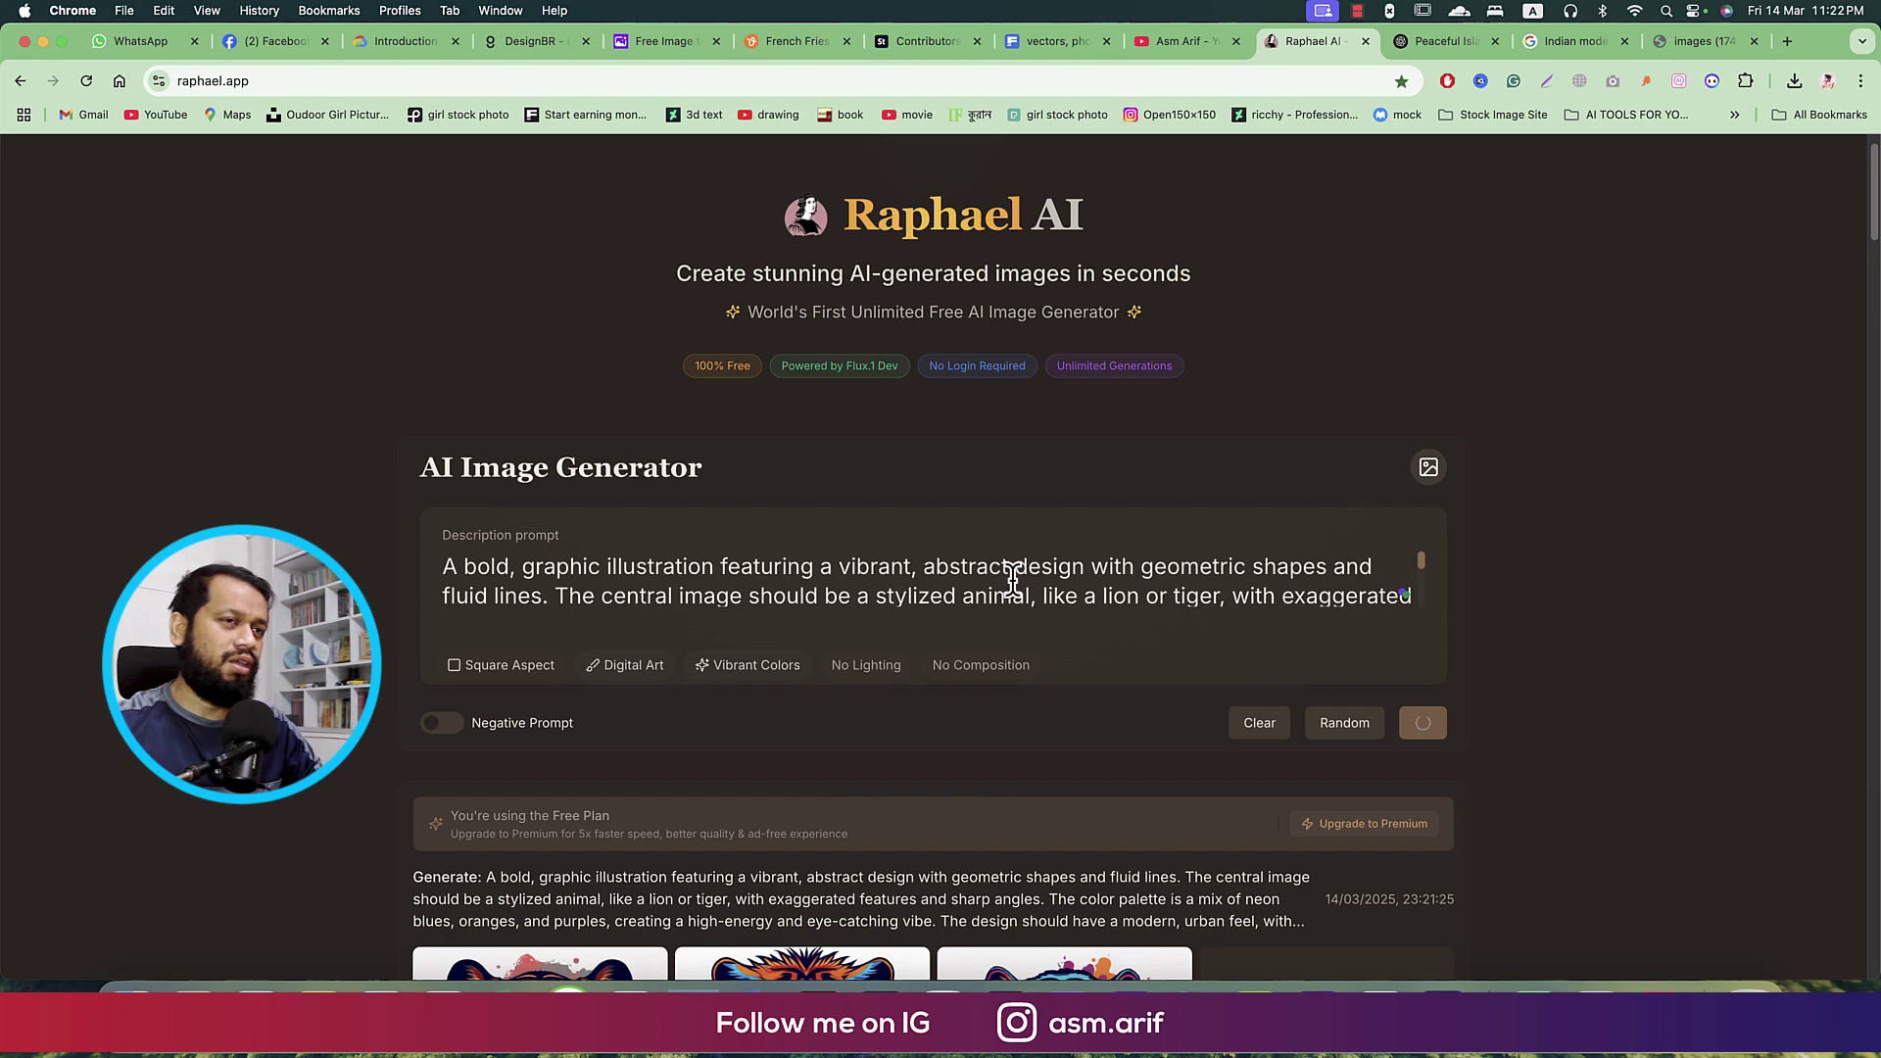
pyautogui.scroll(-7, 1010, 578)
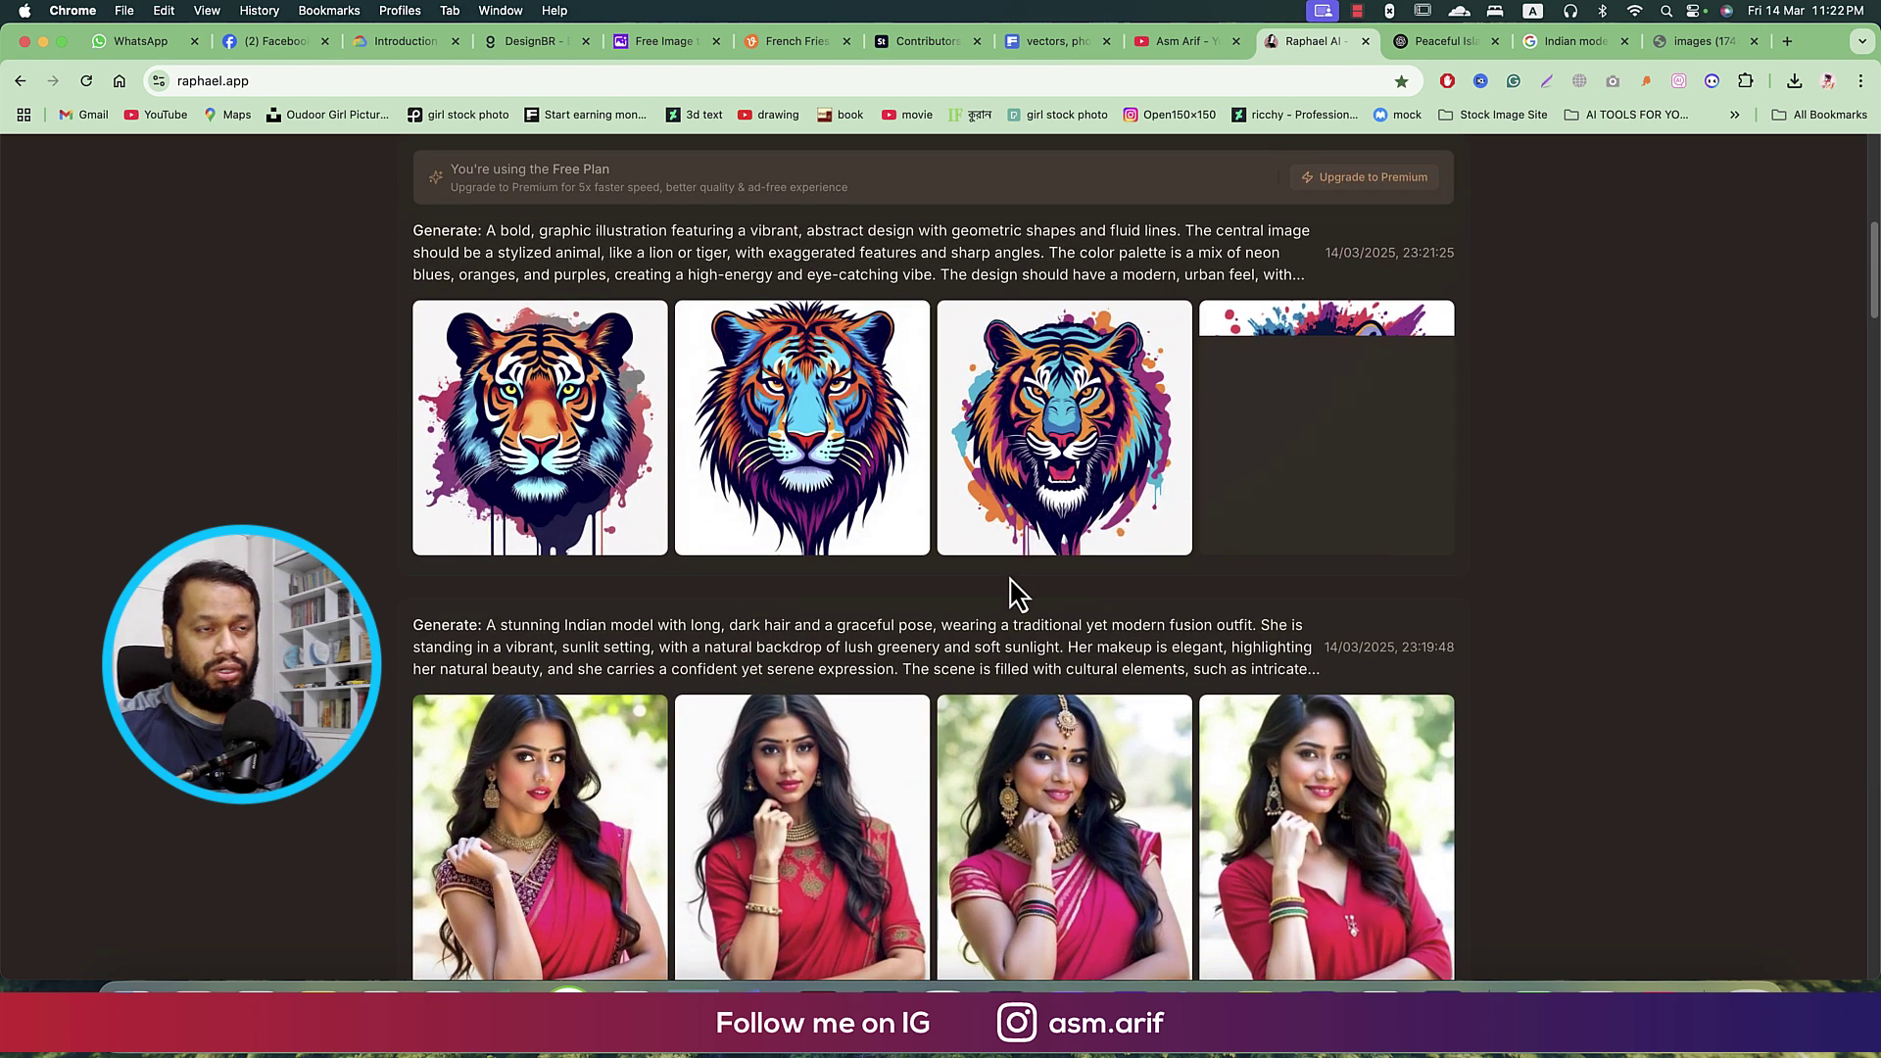